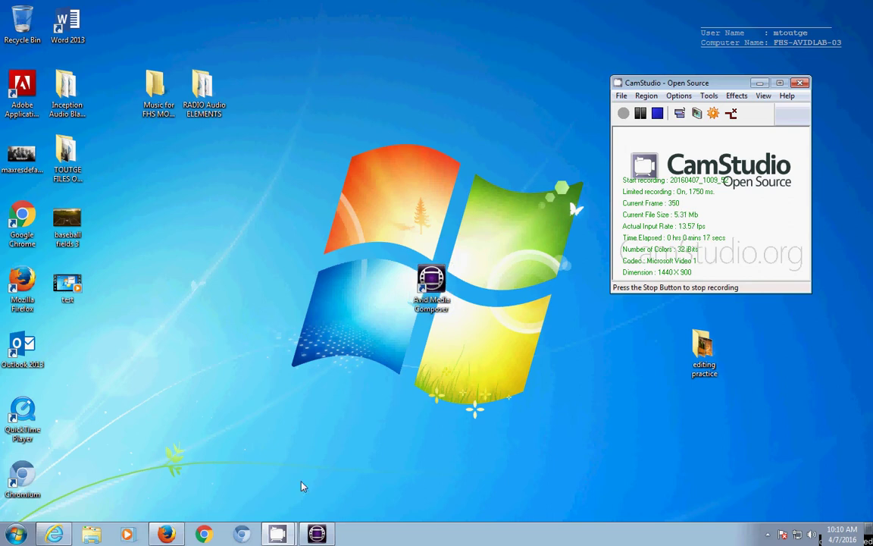
Switch to Avid Media Composer and play the section of the sequence with clips stacked on V1 to V5
{"action": "left_click", "coordinate": [317, 534]}
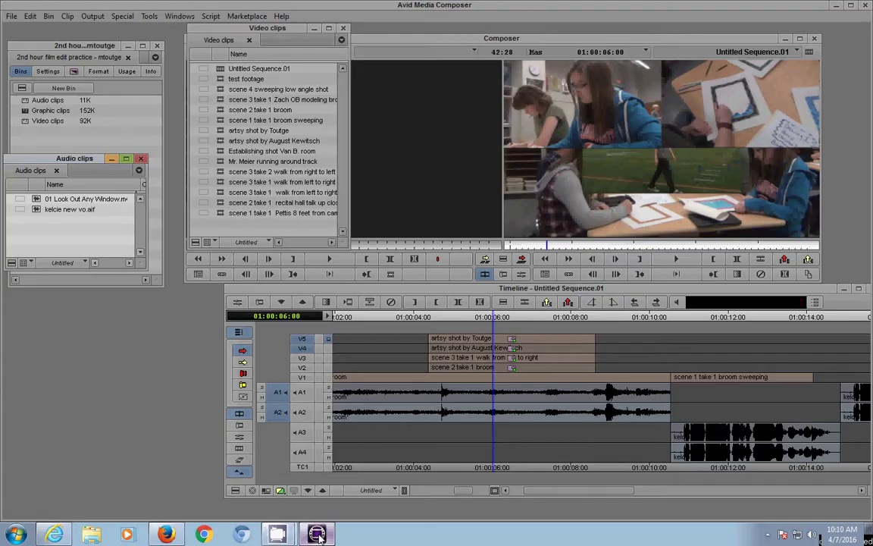
{"action": "left_click_drag", "start_coordinate": [415, 317], "coordinate": [466, 318]}
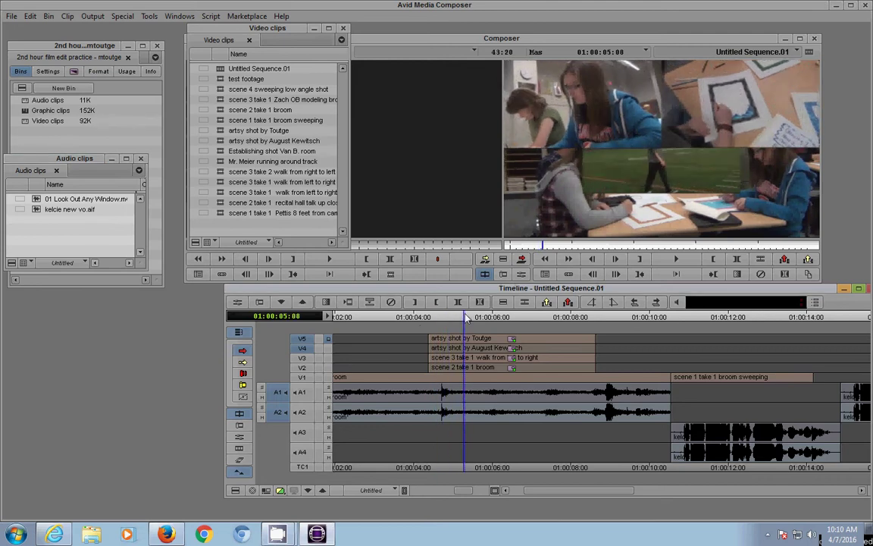
{"action": "key", "text": "space"}
{"action": "key", "text": "space"}
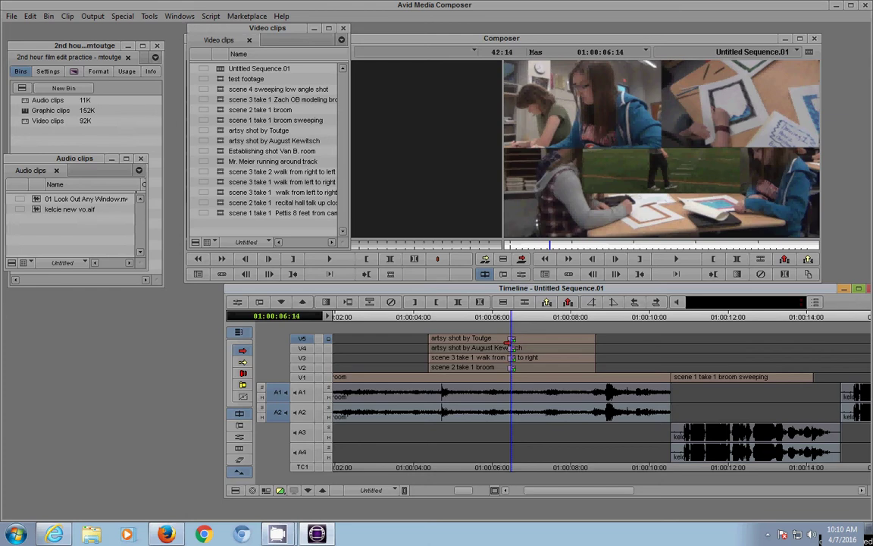
Remove the picture-in-picture effects from the stacked clips on V5, V4, V3 and V2, and scrub through the section
{"action": "left_click", "coordinate": [391, 302]}
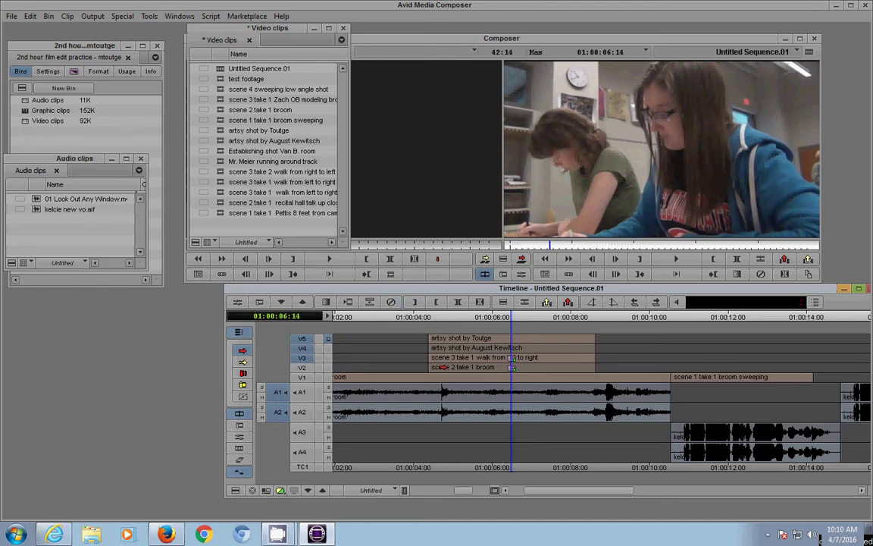
{"action": "left_click", "coordinate": [392, 302]}
{"action": "left_click", "coordinate": [391, 302]}
{"action": "mouse_move", "coordinate": [505, 326]}
{"action": "left_mouse_down"}
{"action": "mouse_move", "coordinate": [438, 318]}
{"action": "mouse_move", "coordinate": [491, 317]}
{"action": "left_mouse_up"}
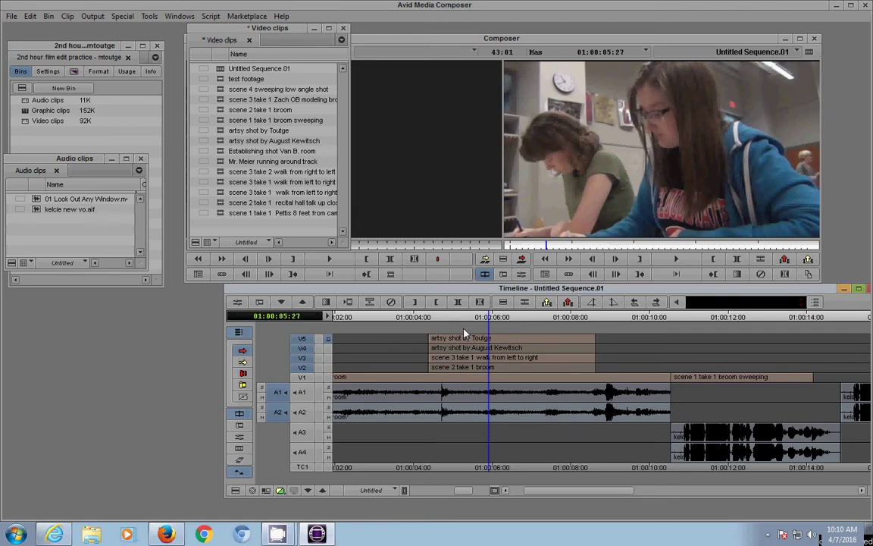
{"action": "mouse_move", "coordinate": [457, 318]}
{"action": "left_mouse_down"}
{"action": "mouse_move", "coordinate": [546, 324]}
{"action": "mouse_move", "coordinate": [460, 324]}
{"action": "left_mouse_up"}
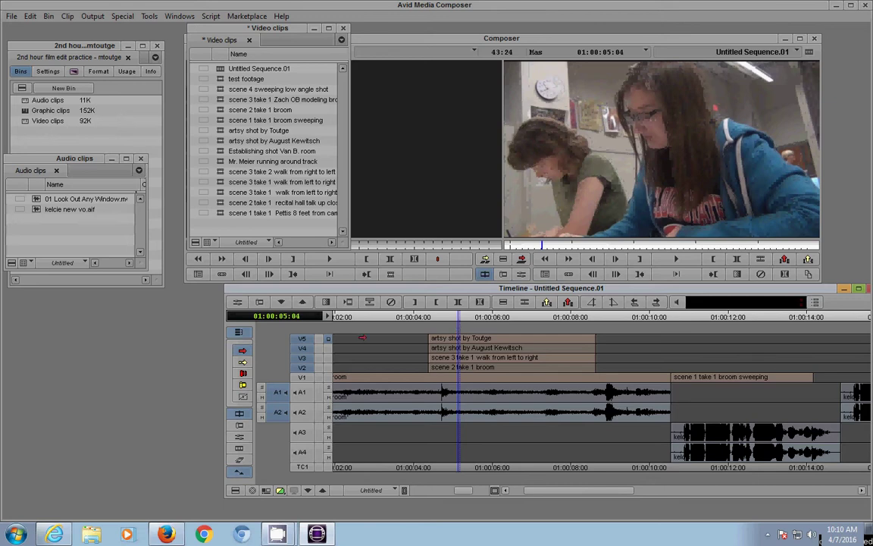
Examine the Blend effects category and the project's list of bins
{"action": "left_click", "coordinate": [106, 138]}
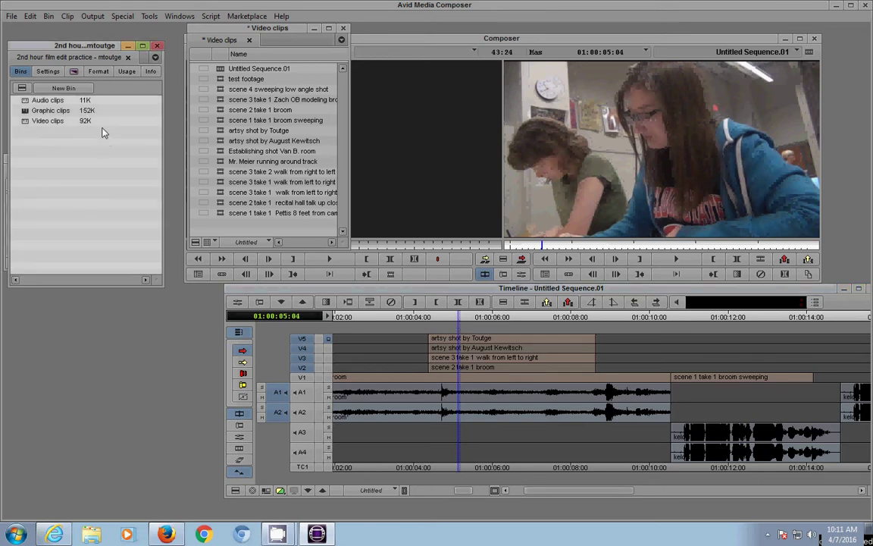
{"action": "left_click", "coordinate": [74, 71]}
{"action": "left_click", "coordinate": [26, 85]}
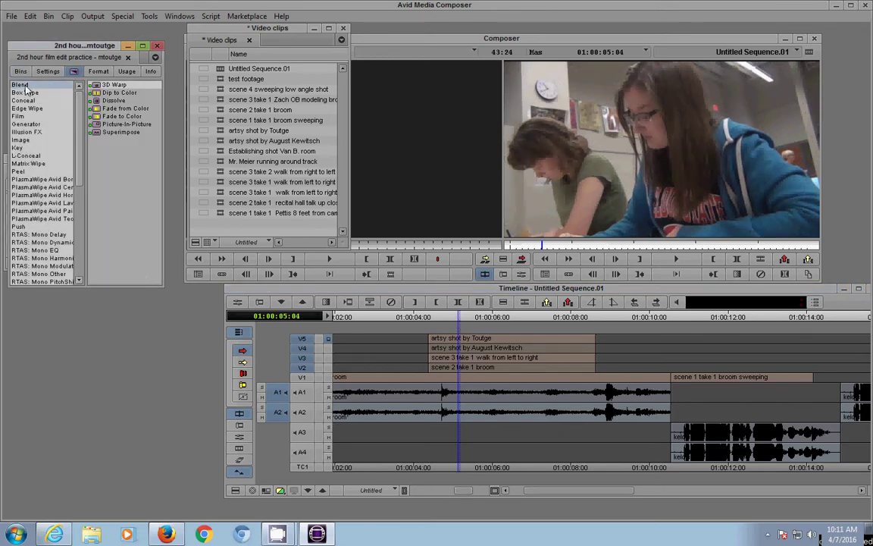
{"action": "left_click", "coordinate": [21, 71]}
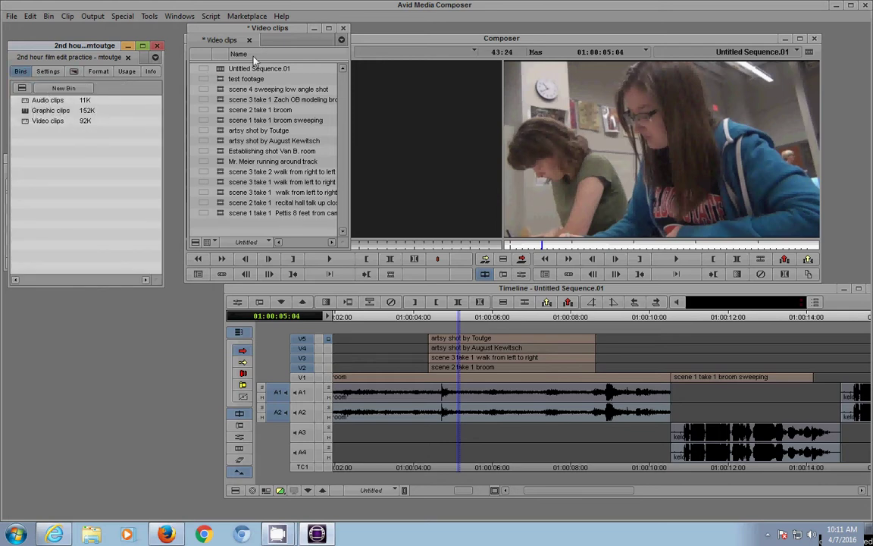
{"action": "left_click", "coordinate": [48, 101]}
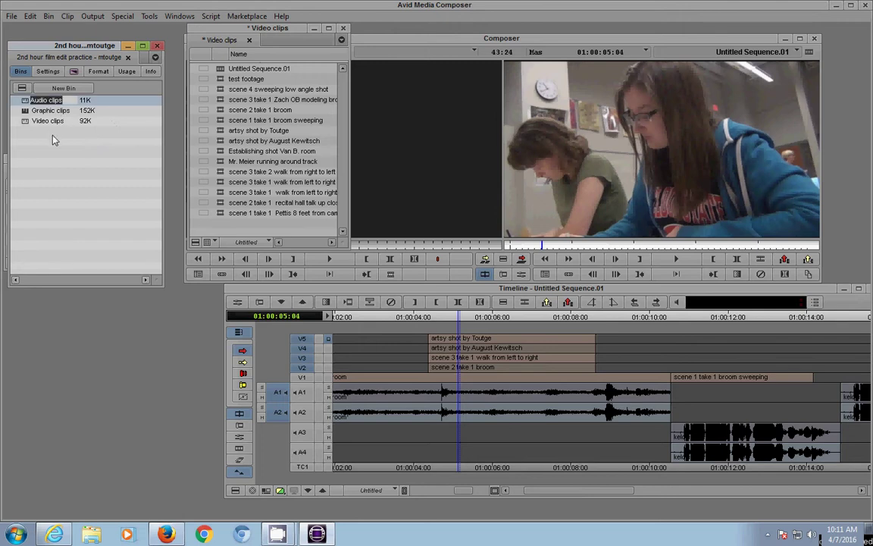
{"action": "left_click", "coordinate": [60, 151]}
{"action": "left_click", "coordinate": [48, 121]}
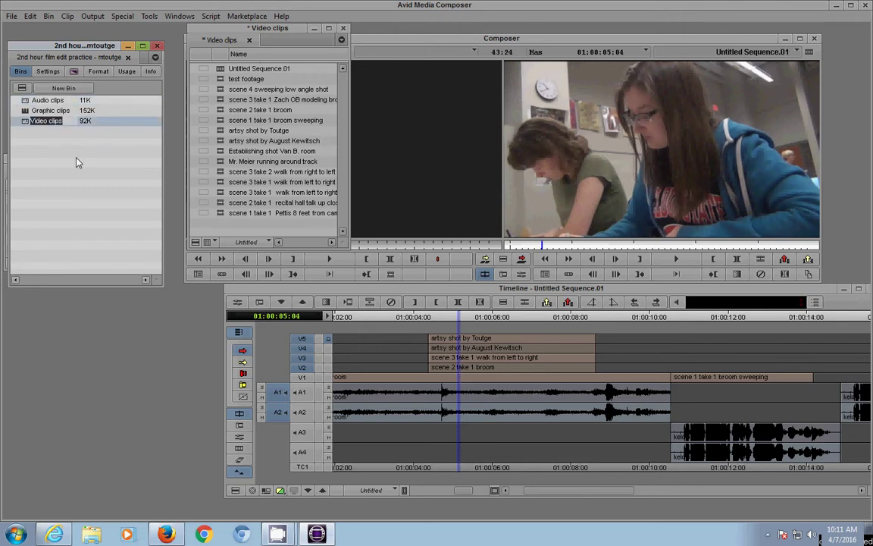
{"action": "left_click", "coordinate": [77, 162]}
Move the Video clips bin away from the source monitor, and open and reposition the Audio clips bin
{"action": "left_click_drag", "start_coordinate": [250, 28], "coordinate": [92, 234]}
{"action": "double_click", "coordinate": [47, 100]}
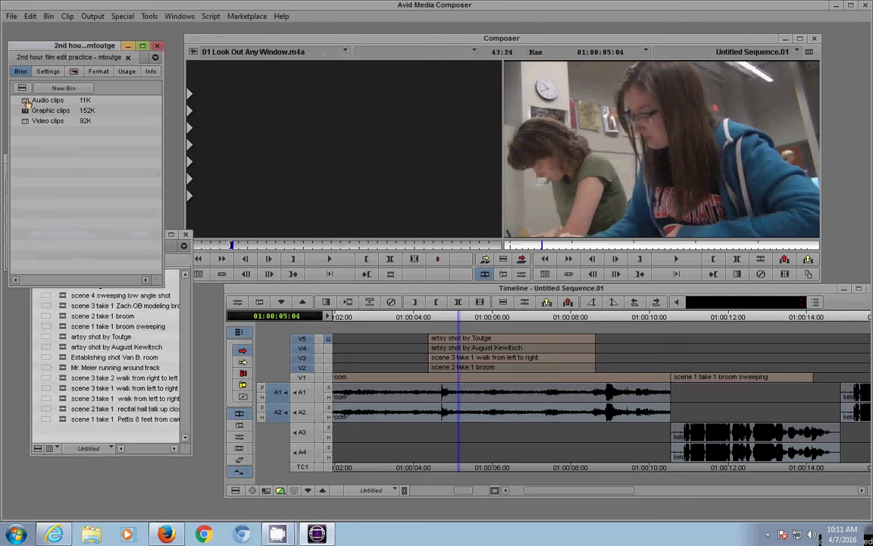
{"action": "left_click_drag", "start_coordinate": [70, 149], "coordinate": [92, 148]}
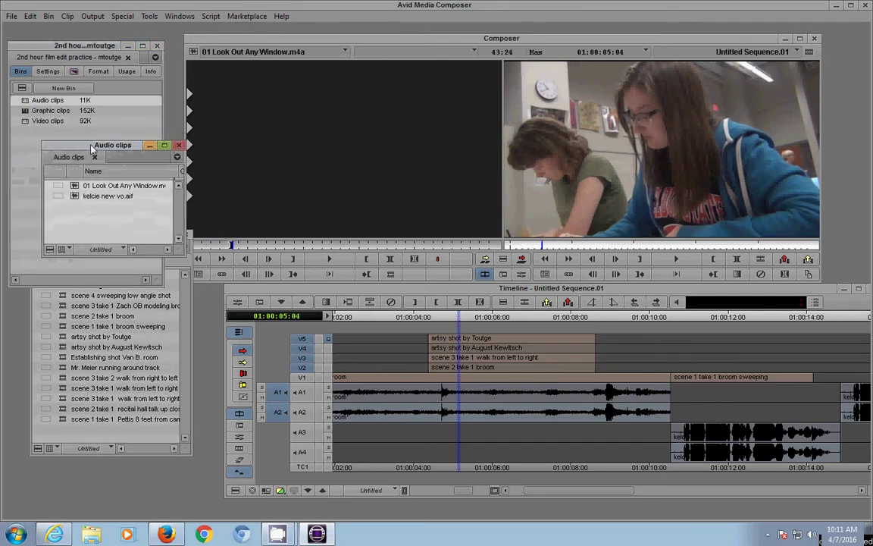
{"action": "left_click", "coordinate": [139, 132]}
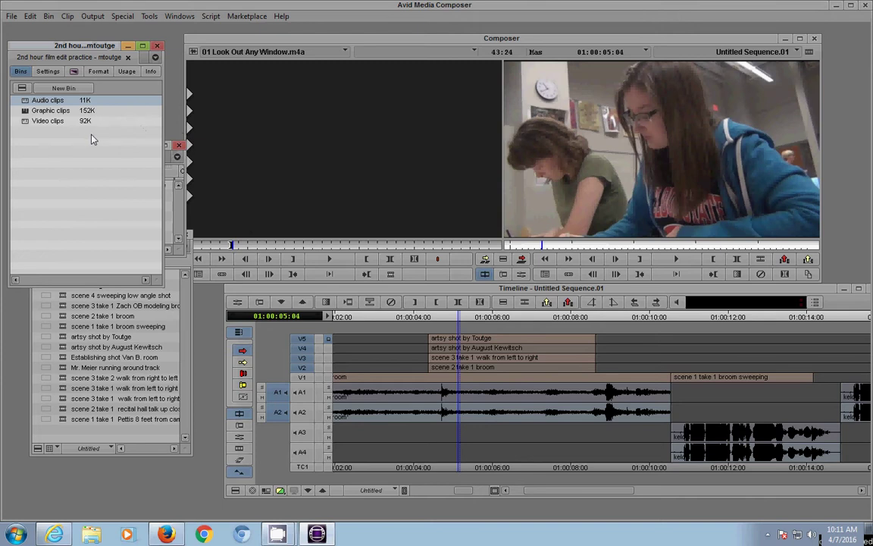
Apply the Picture-In-Picture effect from the Blend category to the stacked clips on V5, V4, V3 and V2
{"action": "left_click", "coordinate": [73, 72]}
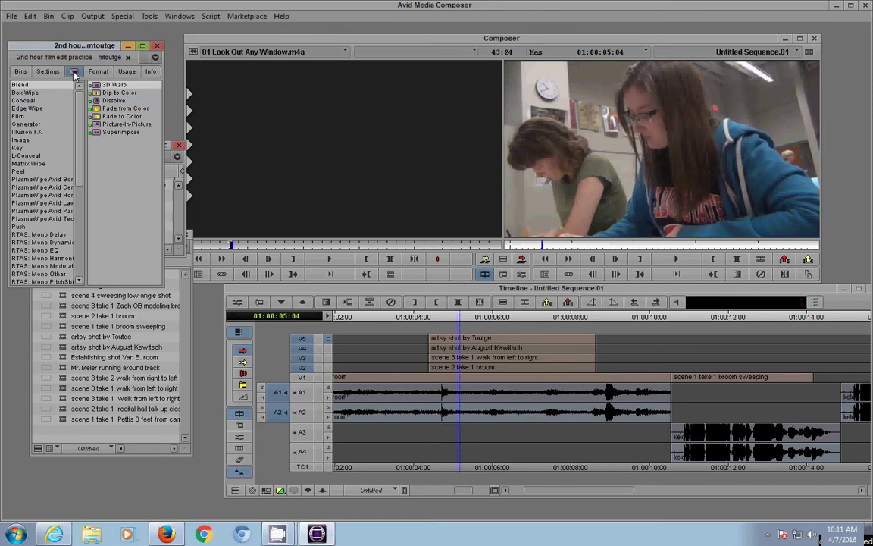
{"action": "mouse_move", "coordinate": [26, 92]}
{"action": "left_mouse_down"}
{"action": "mouse_move", "coordinate": [29, 228]}
{"action": "mouse_move", "coordinate": [21, 84]}
{"action": "left_mouse_up"}
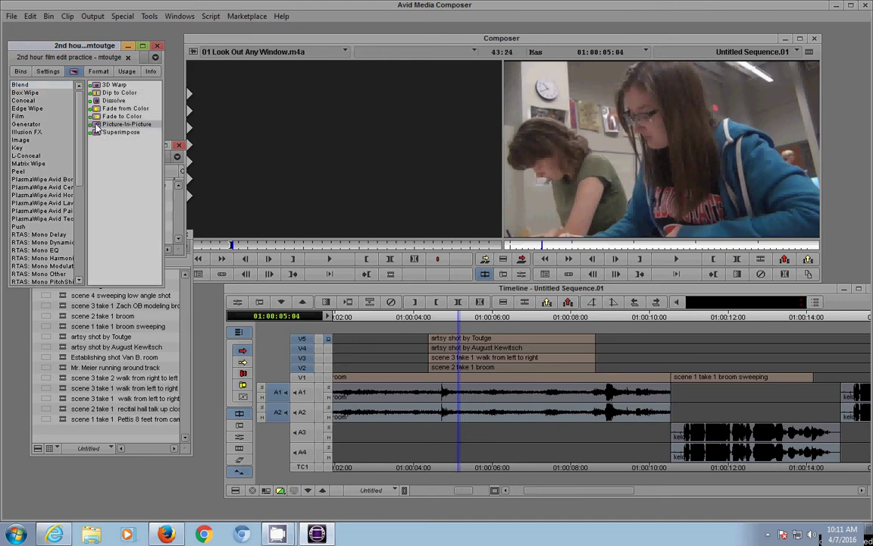
{"action": "left_click_drag", "start_coordinate": [95, 124], "coordinate": [499, 335]}
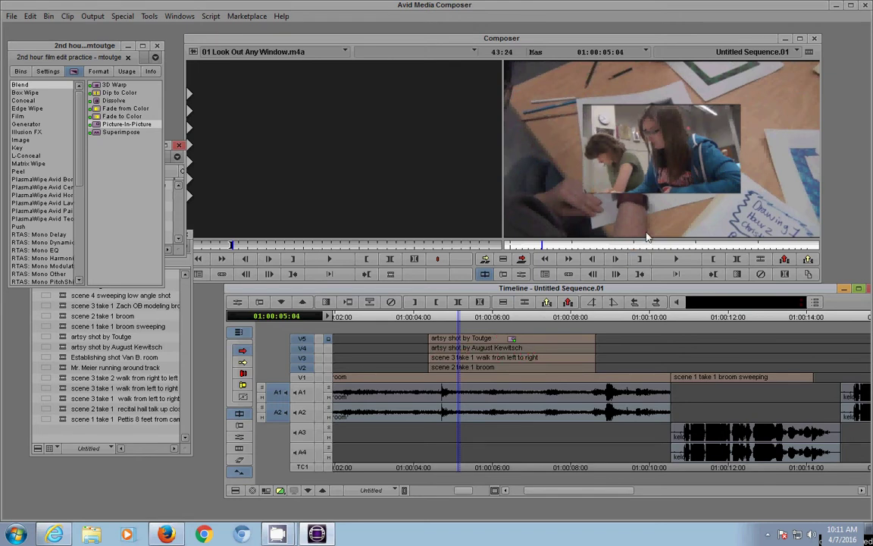
{"action": "left_click", "coordinate": [96, 126]}
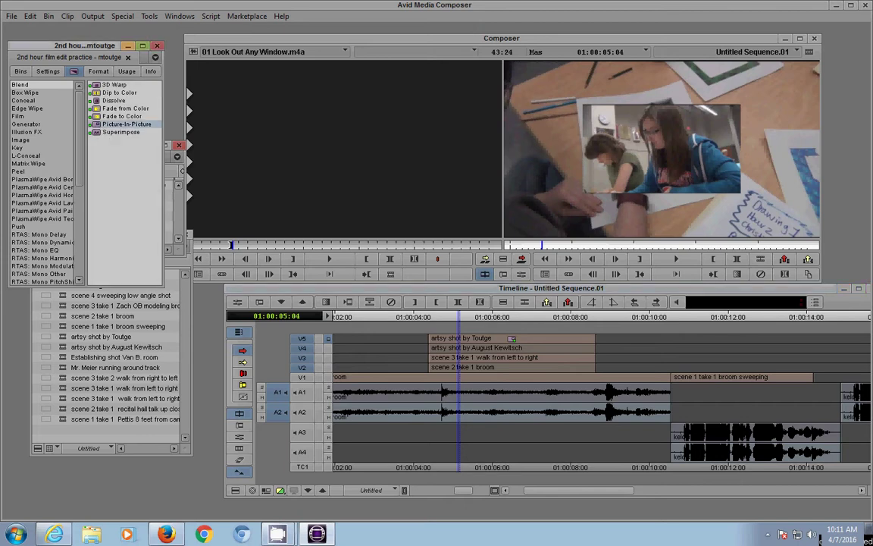
{"action": "left_click", "coordinate": [513, 347]}
{"action": "left_click_drag", "start_coordinate": [443, 319], "coordinate": [512, 347]}
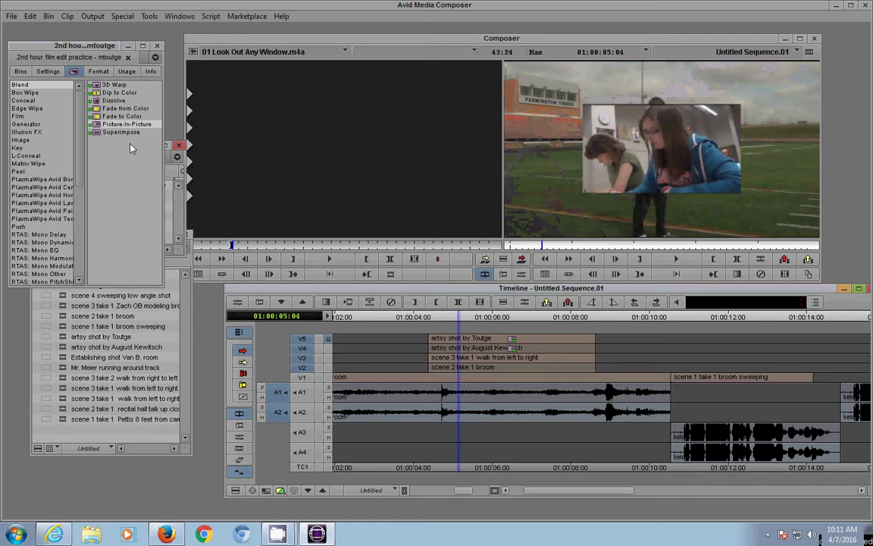
{"action": "left_click_drag", "start_coordinate": [96, 127], "coordinate": [485, 357]}
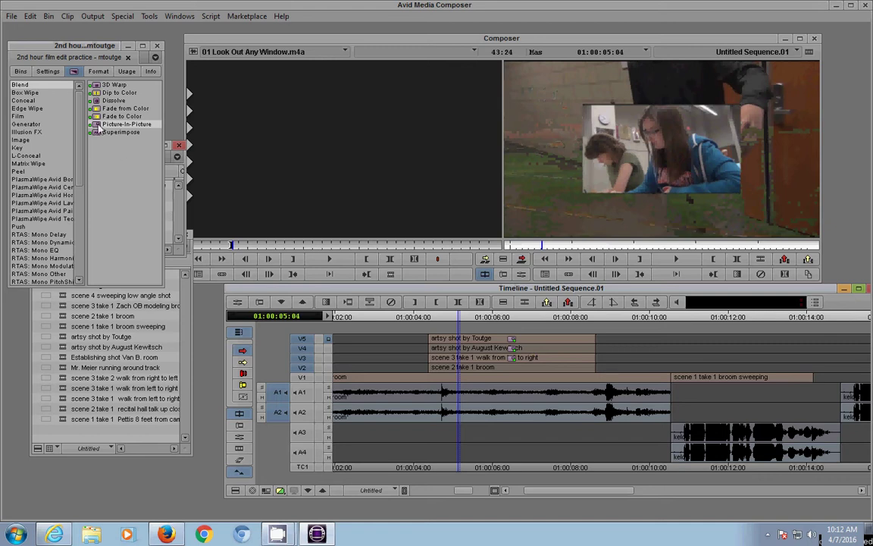
{"action": "left_click_drag", "start_coordinate": [97, 129], "coordinate": [494, 367]}
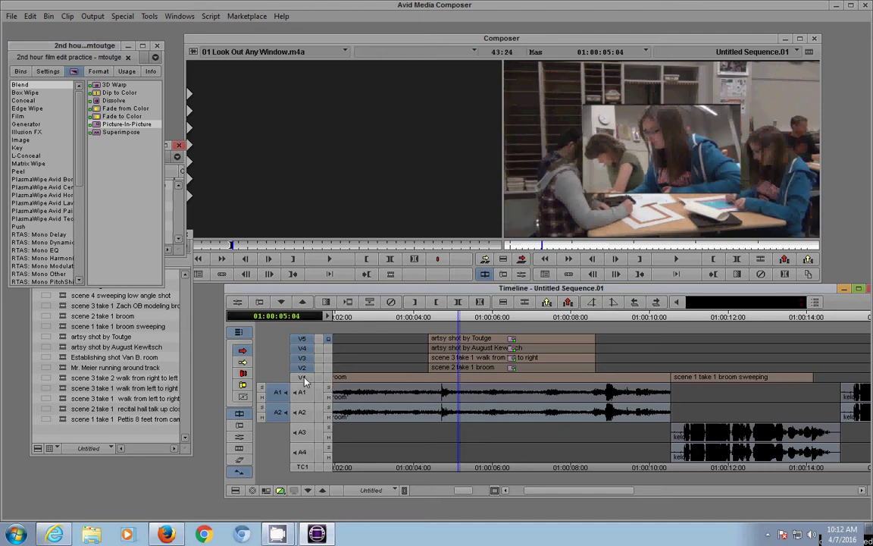
Park the playhead at 01:00:06:12 and open the V5 clip's picture-in-picture effect in the Effect Editor, clear of the effects list
{"action": "left_click", "coordinate": [497, 317]}
{"action": "left_click_drag", "start_coordinate": [497, 318], "coordinate": [510, 322]}
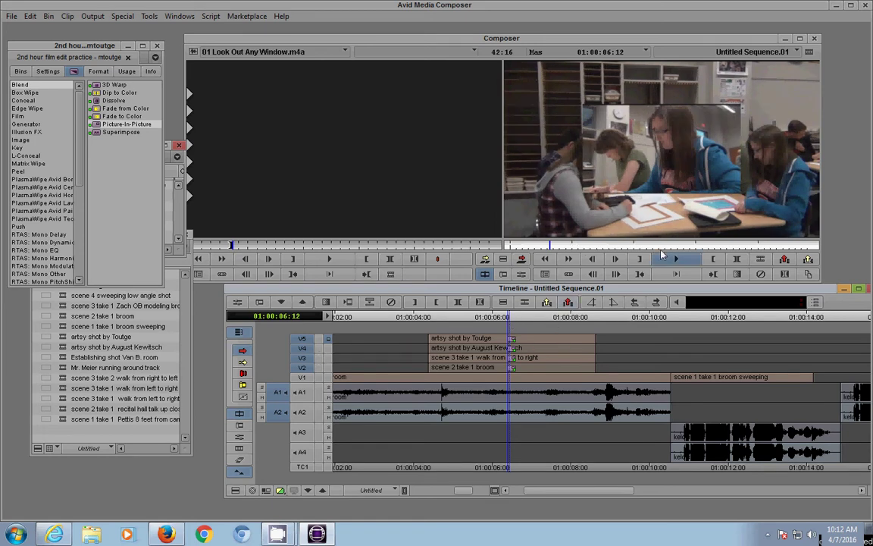
{"action": "left_click", "coordinate": [301, 339]}
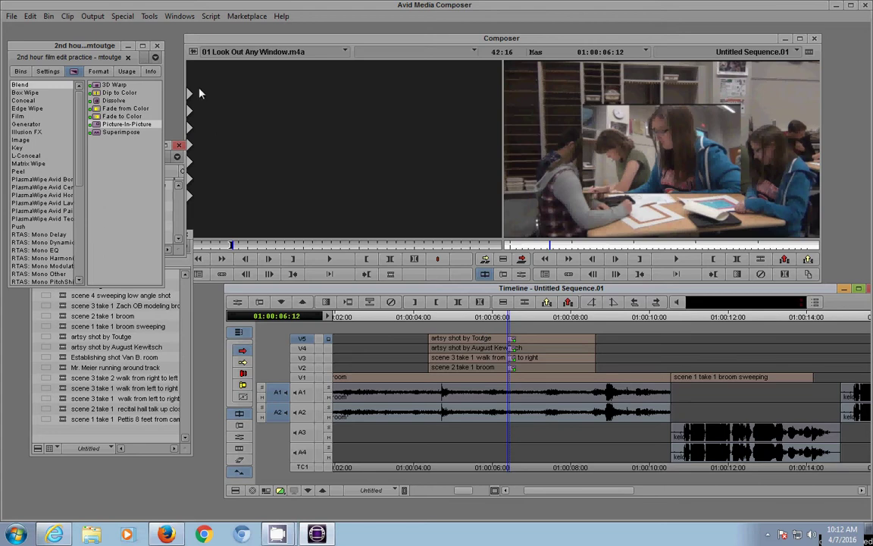
{"action": "left_click", "coordinate": [150, 16]}
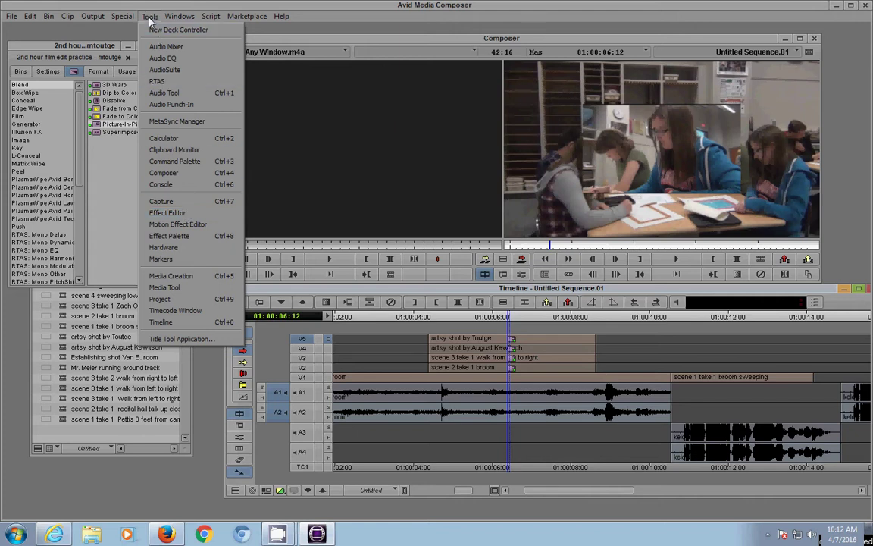
{"action": "left_click", "coordinate": [175, 214]}
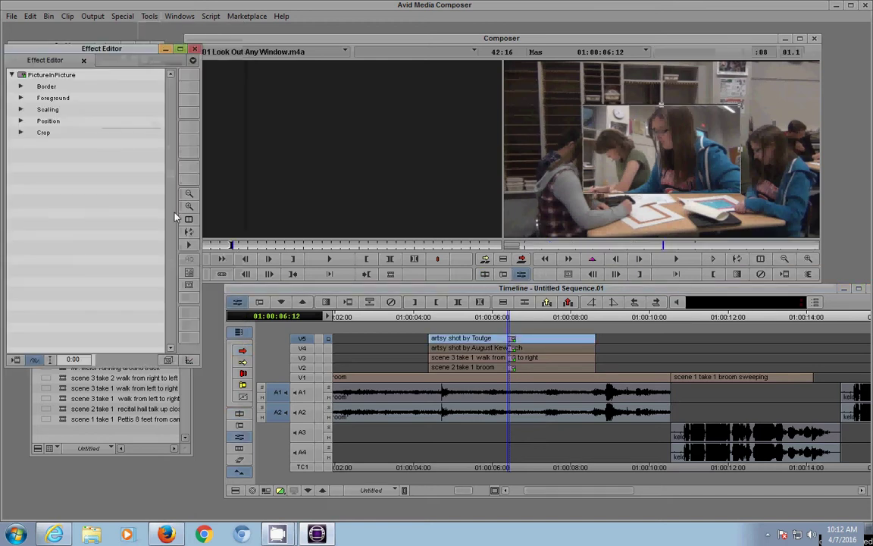
{"action": "left_click_drag", "start_coordinate": [73, 50], "coordinate": [285, 78]}
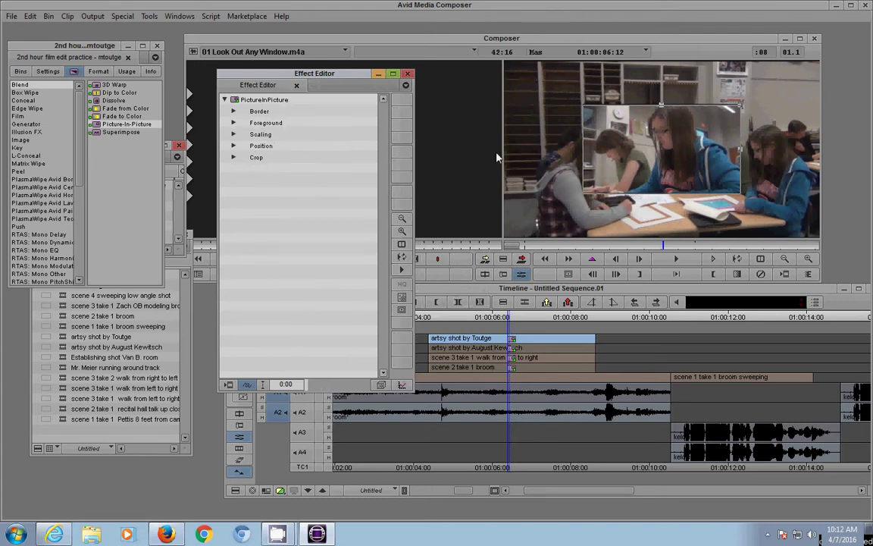
Try a left crop of 346 on the V5 inset and reset it to 0
{"action": "left_click", "coordinate": [233, 157]}
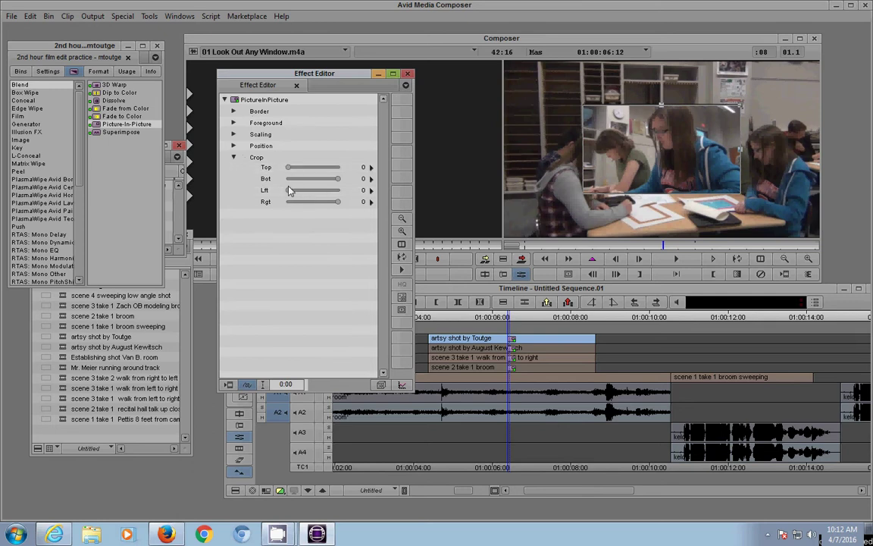
{"action": "left_click_drag", "start_coordinate": [289, 191], "coordinate": [306, 194]}
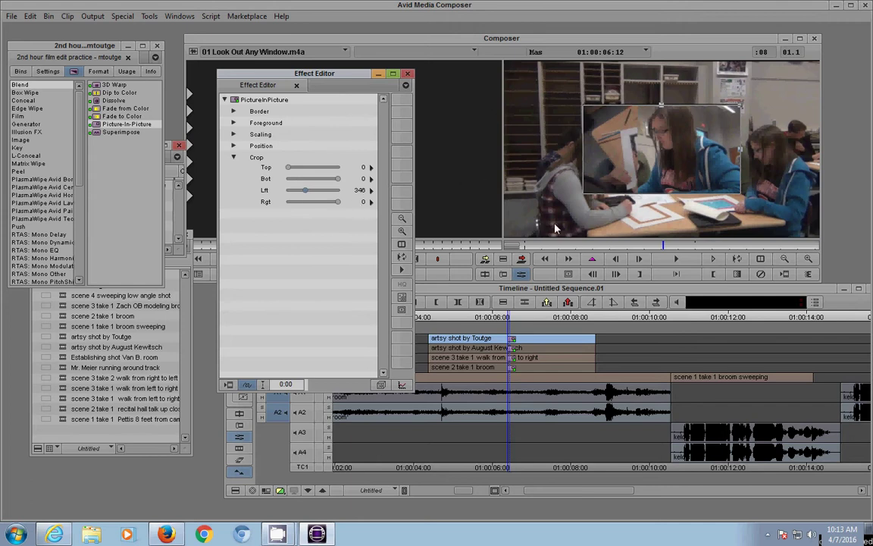
{"action": "left_click_drag", "start_coordinate": [333, 77], "coordinate": [277, 86]}
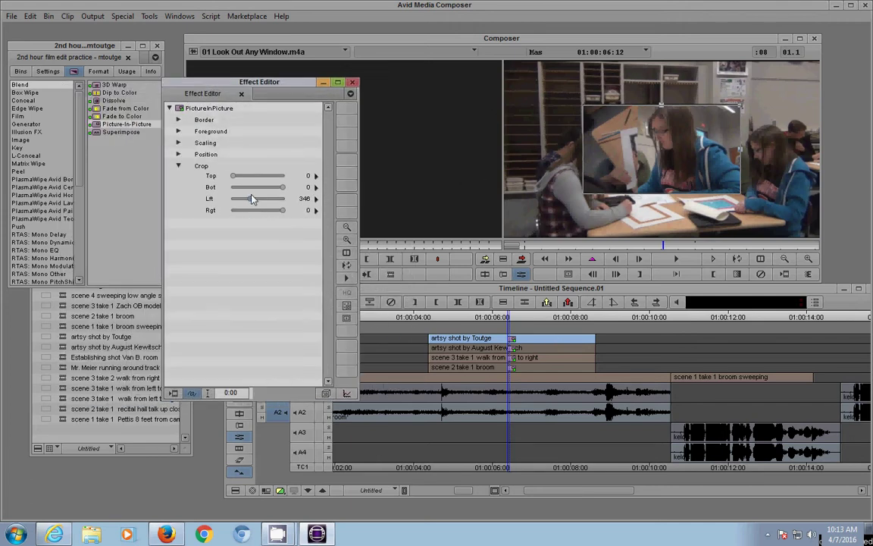
{"action": "left_click", "coordinate": [229, 199]}
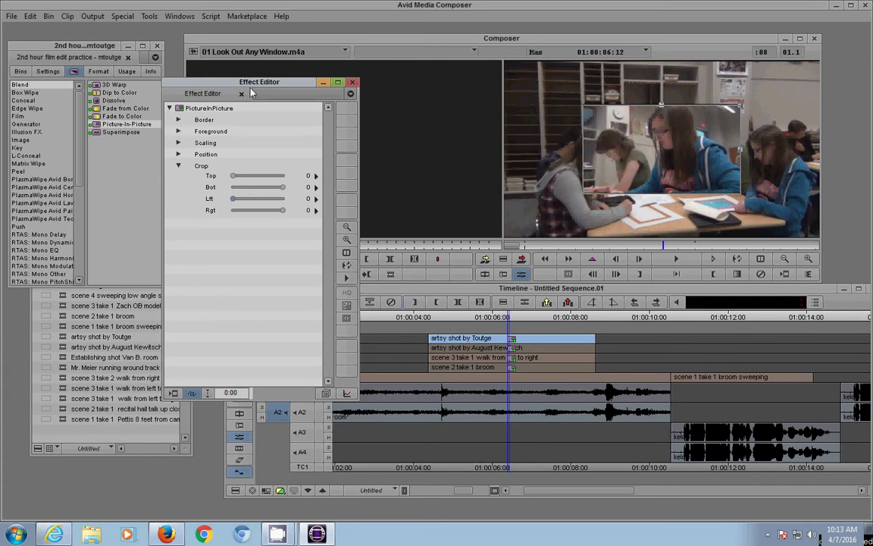
{"action": "left_click_drag", "start_coordinate": [226, 81], "coordinate": [105, 69]}
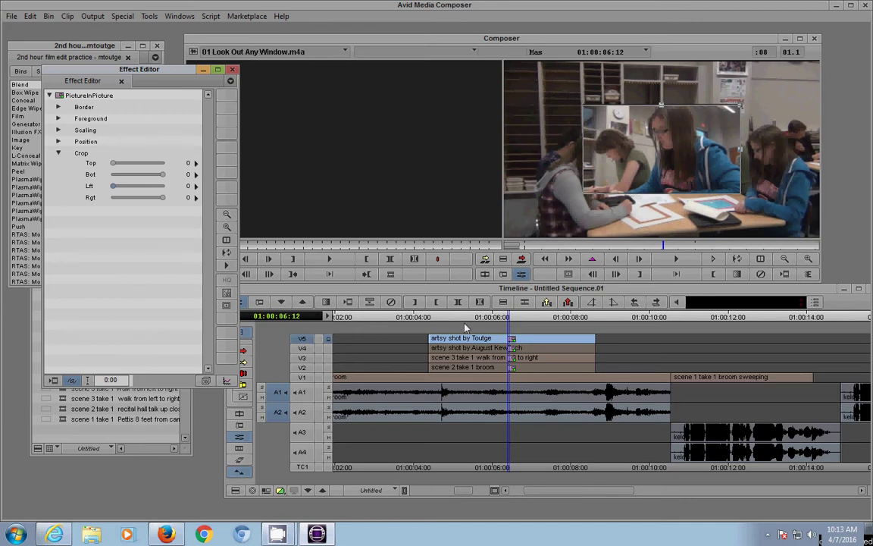
Move the V5 inset into the lower-left quadrant of the frame and the V4 inset into the upper-right quadrant
{"action": "left_click_drag", "start_coordinate": [622, 157], "coordinate": [542, 197]}
{"action": "mouse_move", "coordinate": [543, 199]}
{"action": "left_mouse_down"}
{"action": "mouse_move", "coordinate": [551, 199]}
{"action": "mouse_move", "coordinate": [545, 203]}
{"action": "left_mouse_up"}
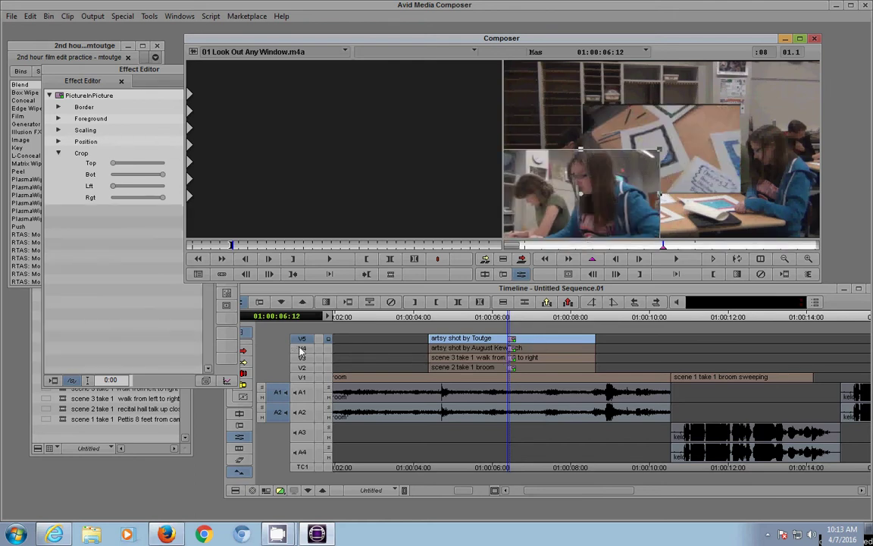
{"action": "left_click", "coordinate": [491, 353]}
{"action": "left_click", "coordinate": [488, 347]}
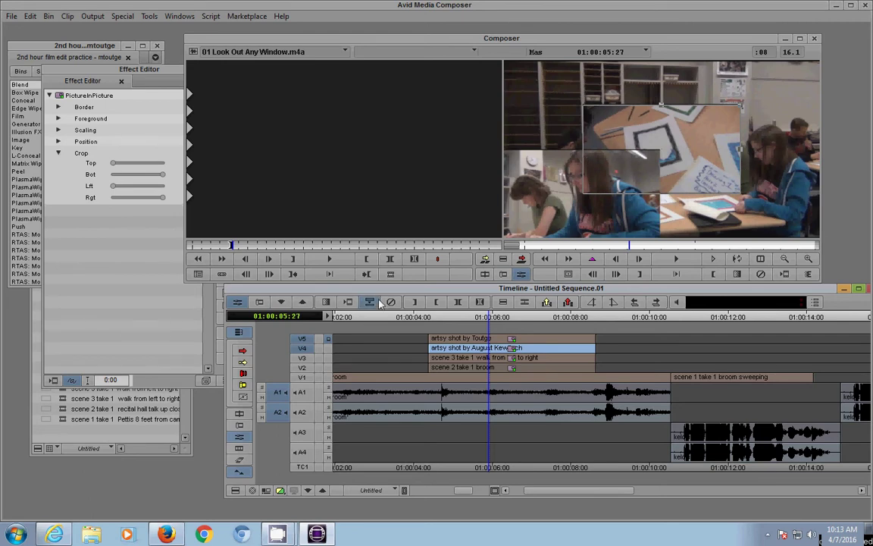
{"action": "left_click_drag", "start_coordinate": [685, 156], "coordinate": [761, 113]}
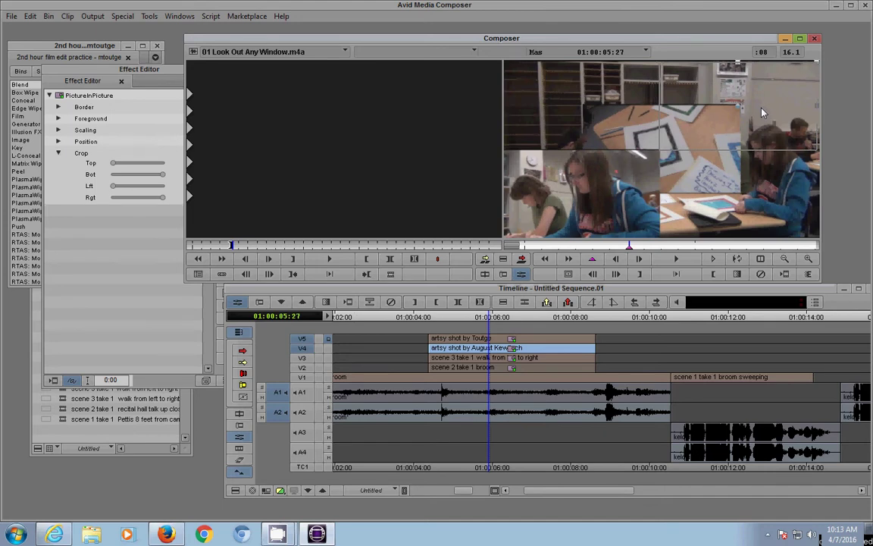
Move the V3 inset into the upper-left quadrant of the frame and the V2 inset into the lower-right quadrant
{"action": "left_click", "coordinate": [498, 356]}
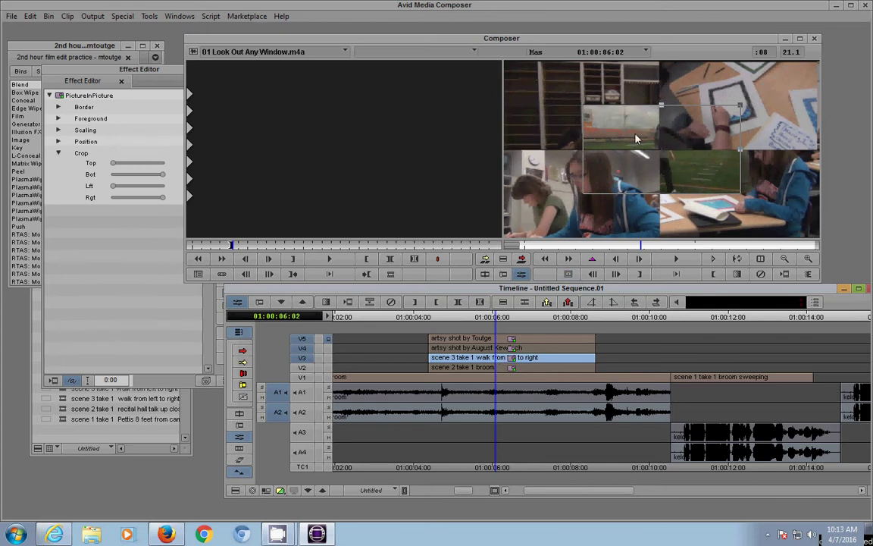
{"action": "left_click_drag", "start_coordinate": [635, 139], "coordinate": [544, 91]}
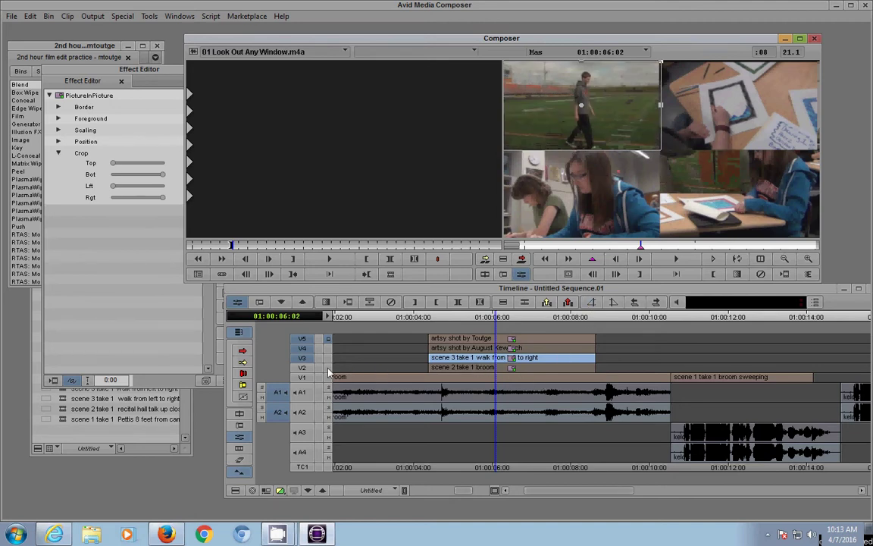
{"action": "left_click", "coordinate": [485, 367]}
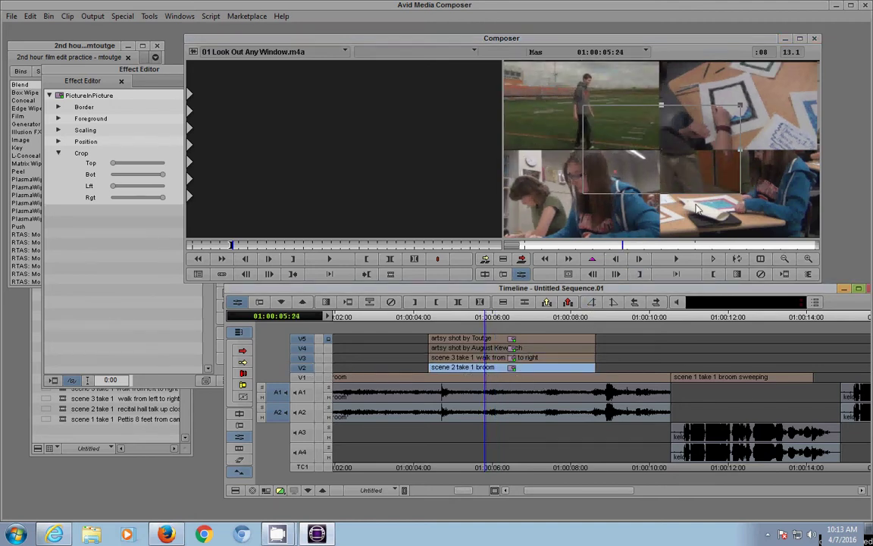
{"action": "left_click_drag", "start_coordinate": [698, 208], "coordinate": [769, 225]}
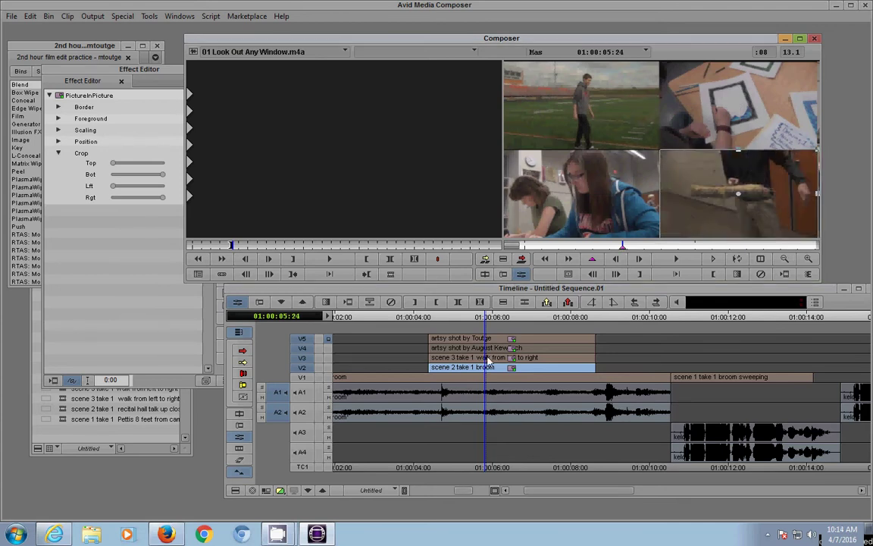
Play the four-way split screen from the start of the stacked clips, beginning around 01:00:04:14
{"action": "left_click_drag", "start_coordinate": [478, 318], "coordinate": [435, 322]}
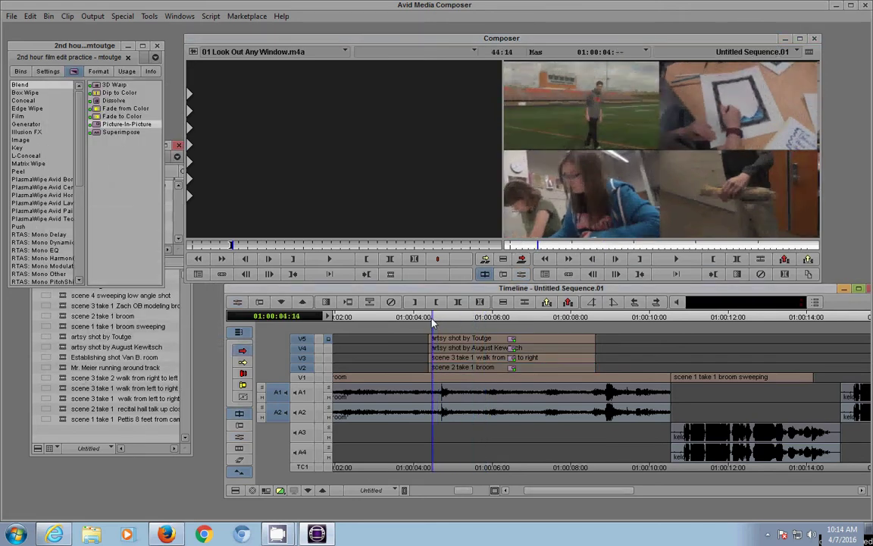
{"action": "key", "text": "space"}
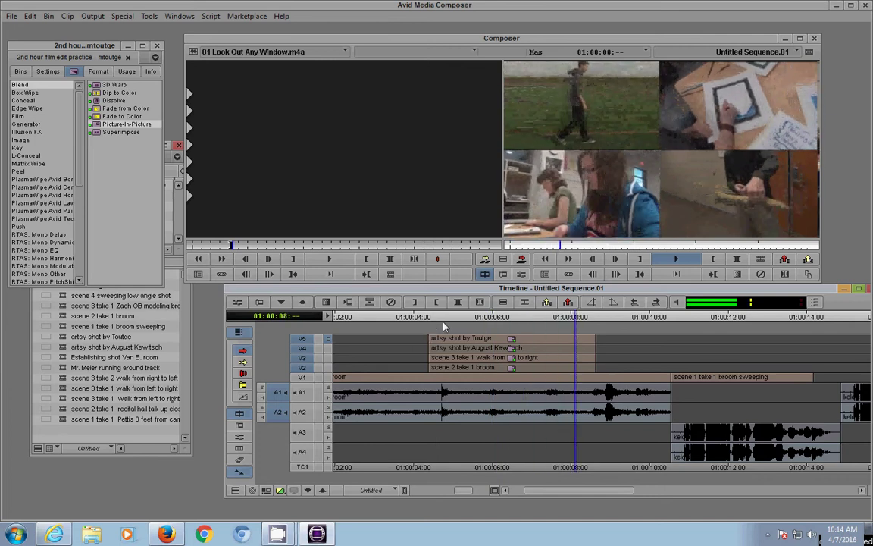
{"action": "left_click", "coordinate": [438, 325]}
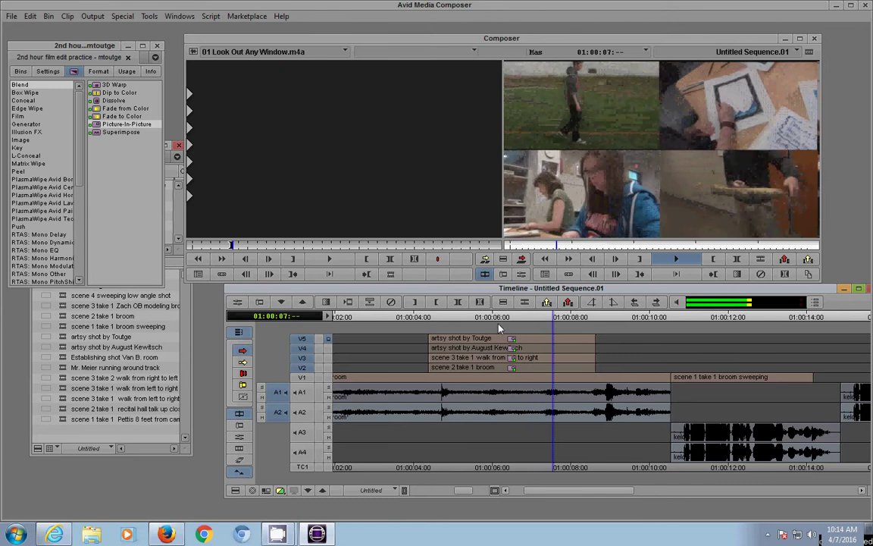
{"action": "mouse_move", "coordinate": [447, 324]}
{"action": "left_mouse_down"}
{"action": "mouse_move", "coordinate": [436, 323]}
{"action": "mouse_move", "coordinate": [559, 336]}
{"action": "mouse_move", "coordinate": [442, 335]}
{"action": "mouse_move", "coordinate": [547, 336]}
{"action": "mouse_move", "coordinate": [457, 339]}
{"action": "mouse_move", "coordinate": [595, 337]}
{"action": "mouse_move", "coordinate": [438, 328]}
{"action": "left_mouse_up"}
{"action": "key", "text": "space"}
{"action": "left_click", "coordinate": [446, 326]}
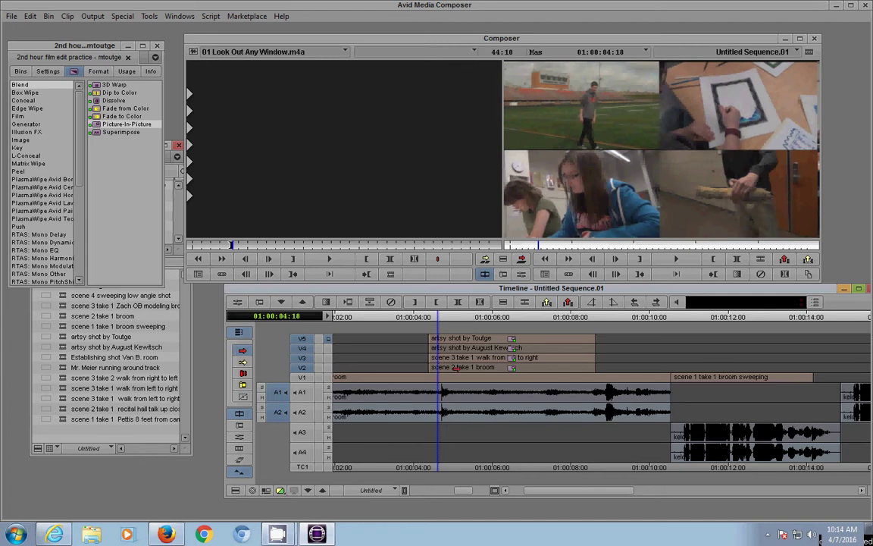
Compare the composite as monitored from V4 and from V5, viewing the latter at 01:00:06:03
{"action": "left_click", "coordinate": [328, 348]}
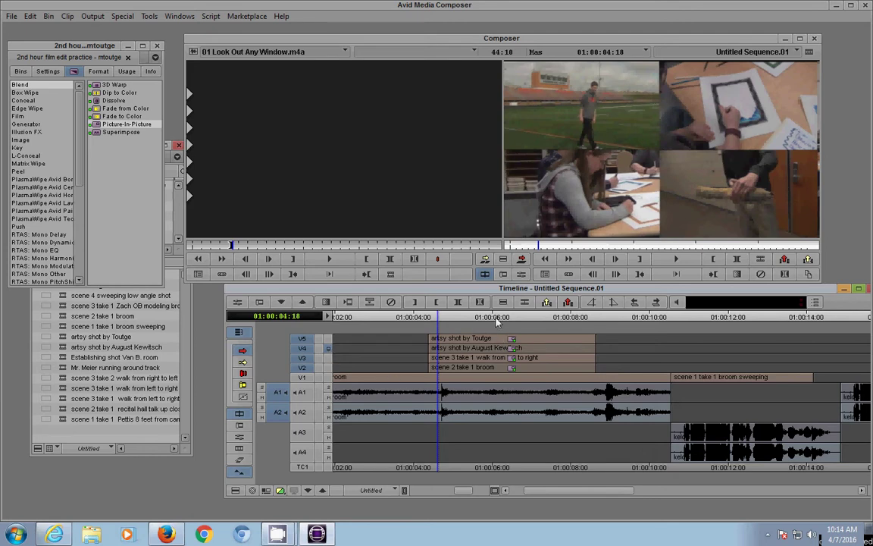
{"action": "left_click", "coordinate": [497, 317]}
{"action": "left_click", "coordinate": [328, 338]}
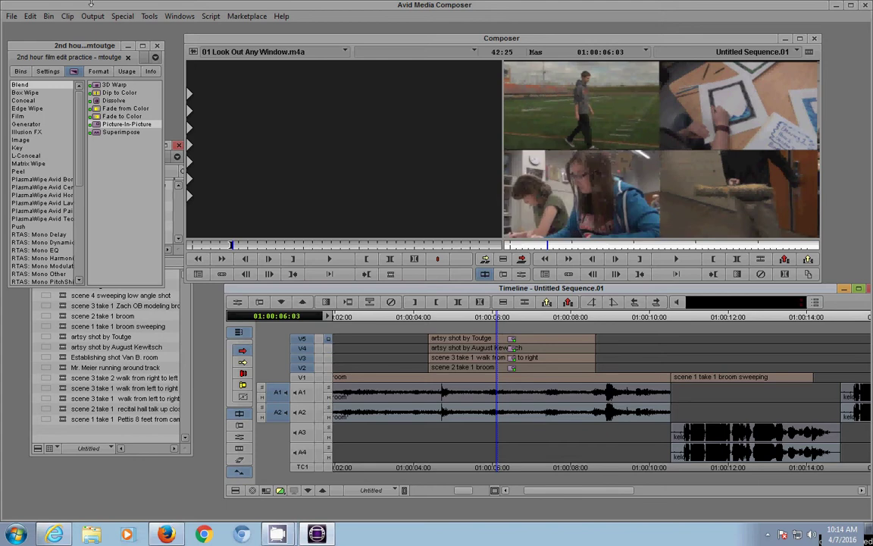
Reopen the Effect Editor, select the V4 clip's picture-in-picture effect and go to its position keyframe at 01:00:05:27
{"action": "left_click", "coordinate": [150, 15]}
{"action": "left_click", "coordinate": [170, 214]}
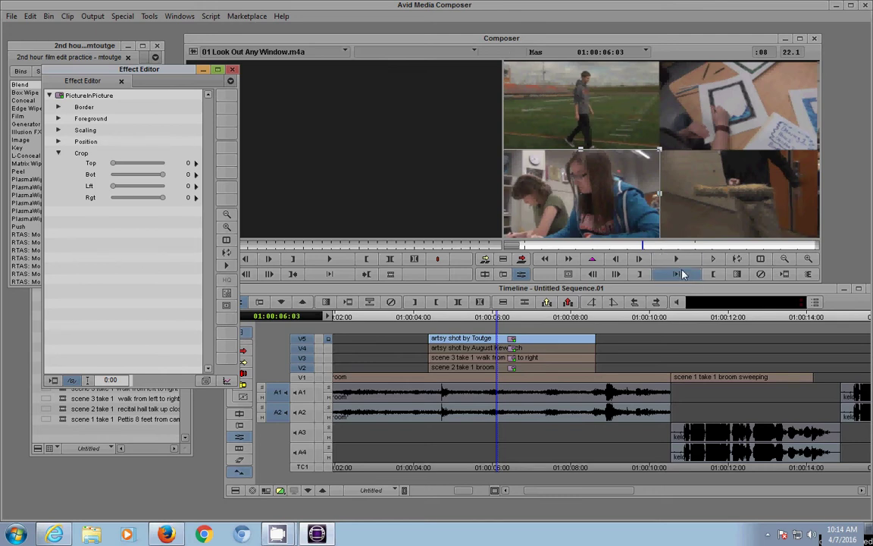
{"action": "left_click", "coordinate": [527, 347]}
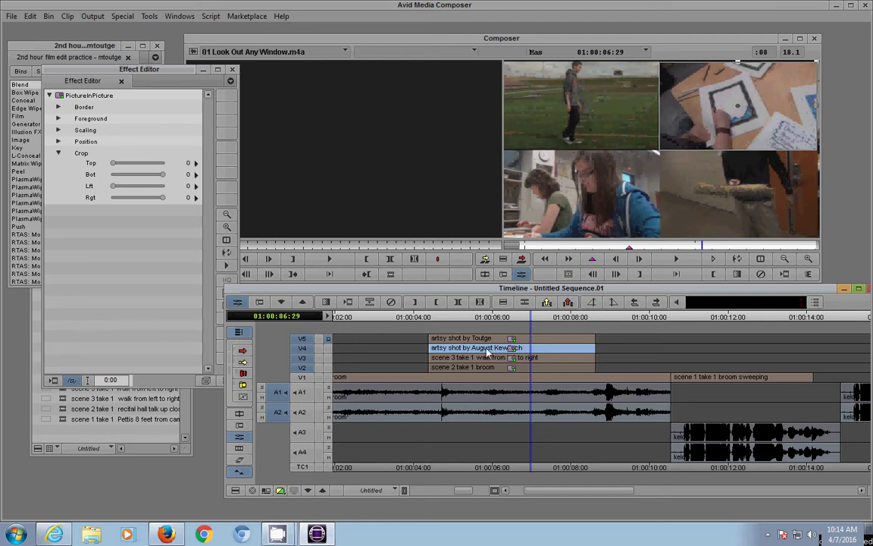
{"action": "left_click", "coordinate": [637, 260]}
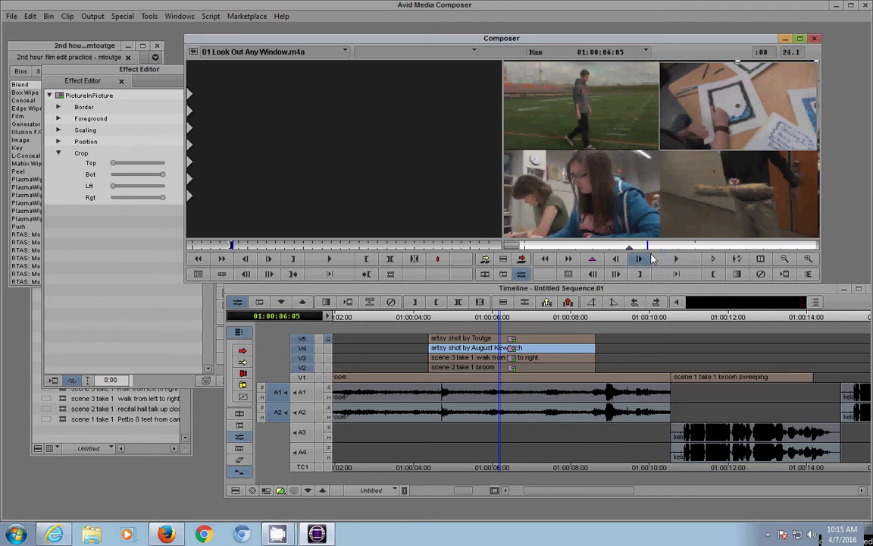
{"action": "left_click", "coordinate": [630, 247]}
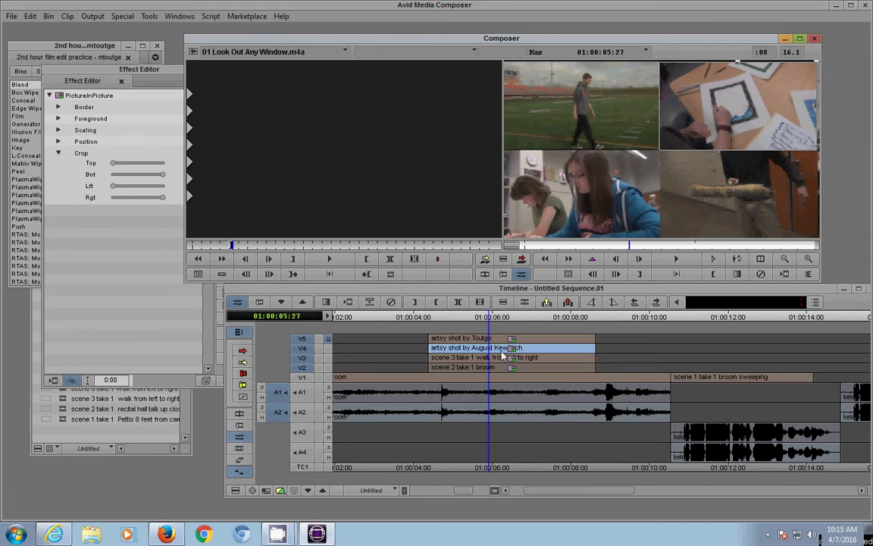
Mark an in point at 01:00:04:08 and an out point at 01:00:08:27 around the stacked clips
{"action": "left_click", "coordinate": [425, 316]}
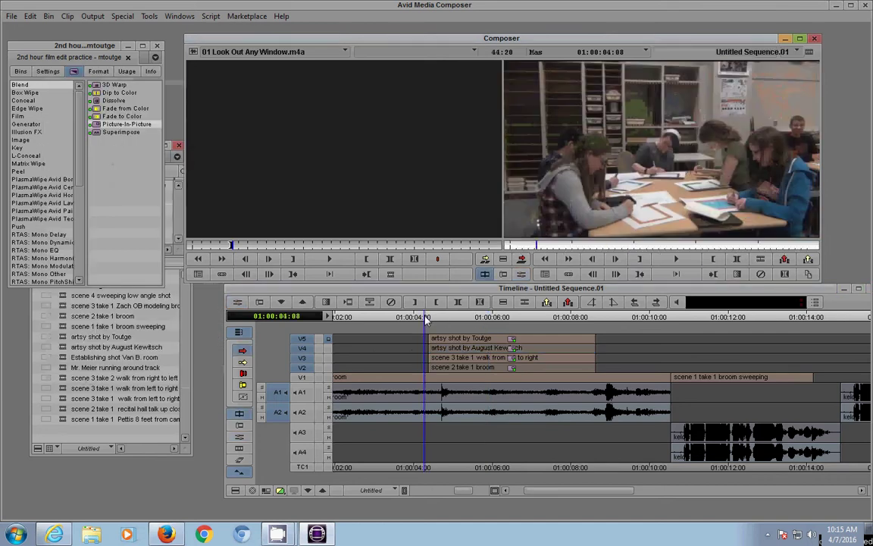
{"action": "left_click", "coordinate": [416, 302]}
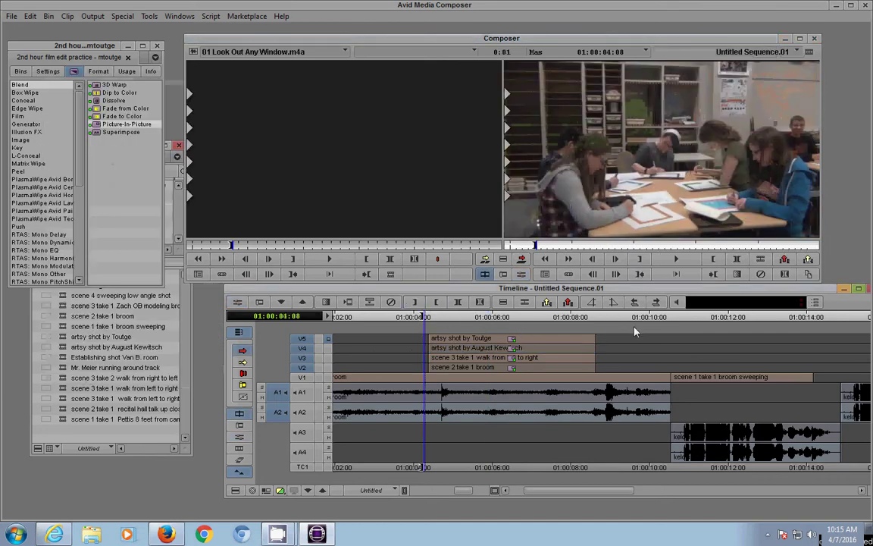
{"action": "left_click", "coordinate": [608, 317]}
{"action": "left_click", "coordinate": [438, 303]}
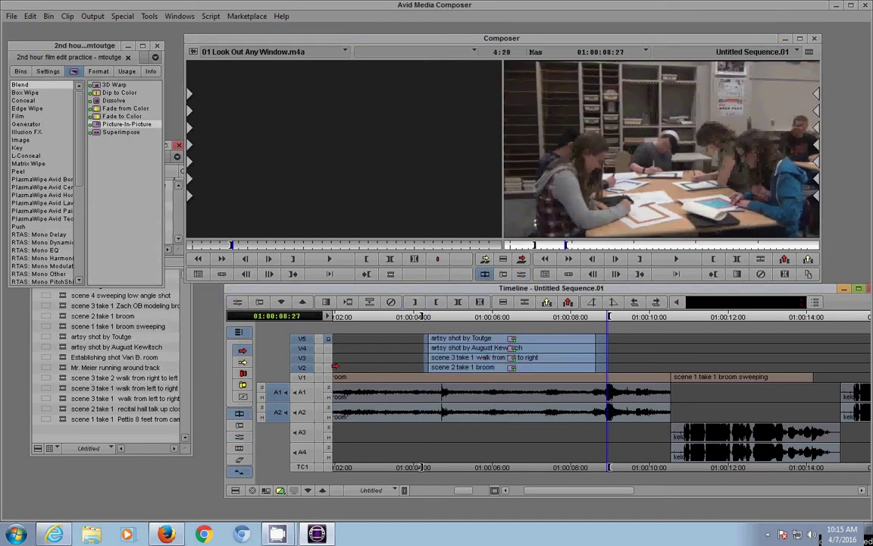
Lift the marked section from V5 only, leaving V4, V3 and V2 out of the track selection
{"action": "left_click", "coordinate": [301, 367]}
{"action": "left_click", "coordinate": [301, 357]}
{"action": "left_click", "coordinate": [301, 348]}
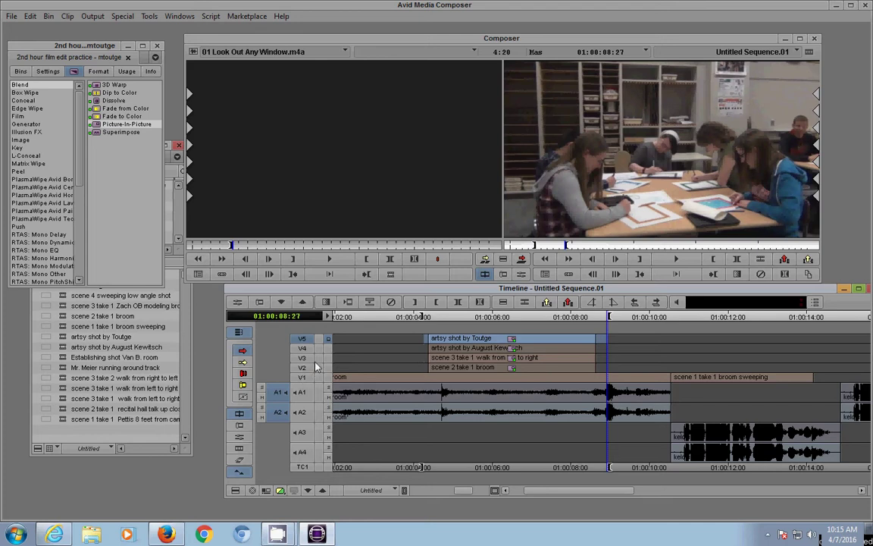
{"action": "left_click", "coordinate": [562, 304]}
{"action": "key", "text": "s"}
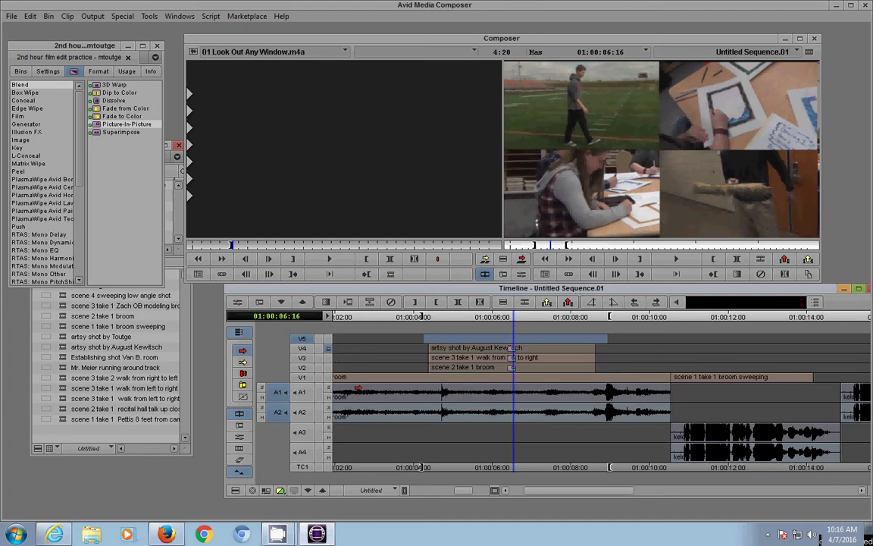
Try lifting the marked section of the V1 base video, check the composite from V5, and undo the lift
{"action": "left_click", "coordinate": [329, 348]}
{"action": "left_click", "coordinate": [302, 377]}
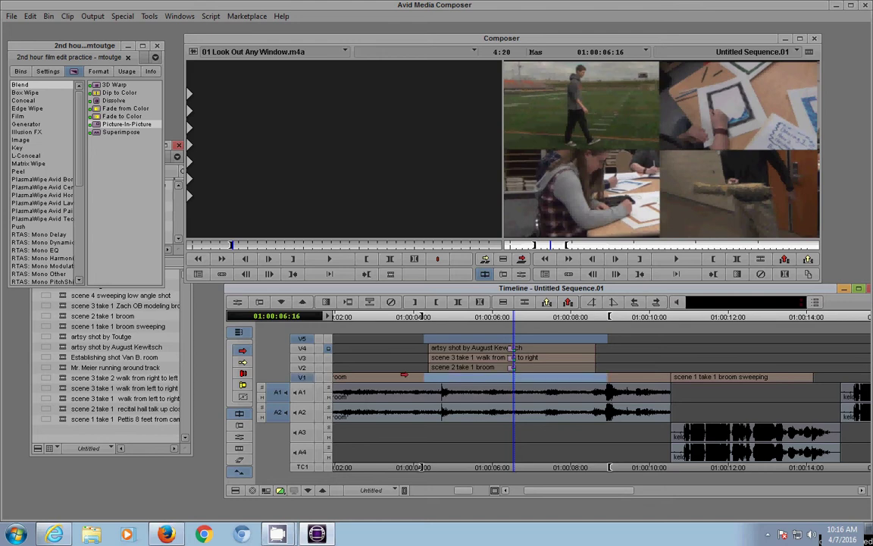
{"action": "left_click", "coordinate": [508, 271]}
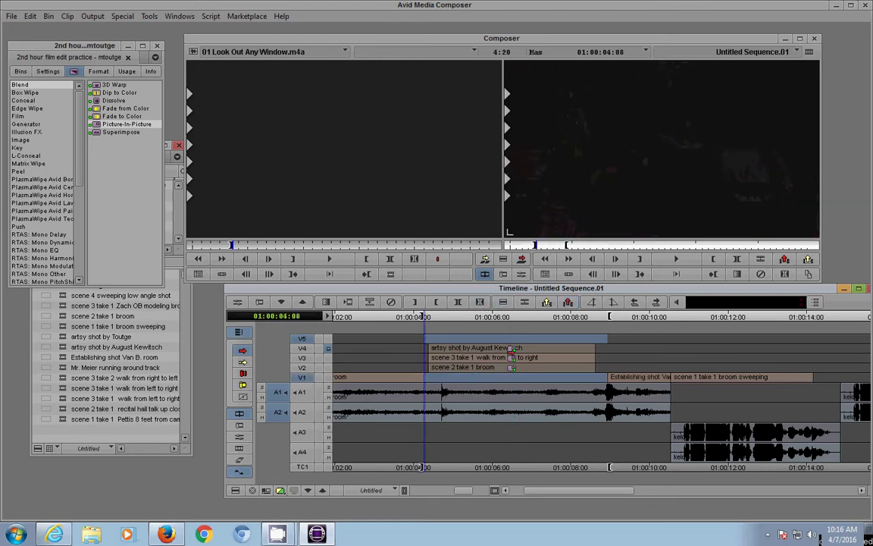
{"action": "left_click", "coordinate": [327, 339]}
{"action": "left_click", "coordinate": [488, 318]}
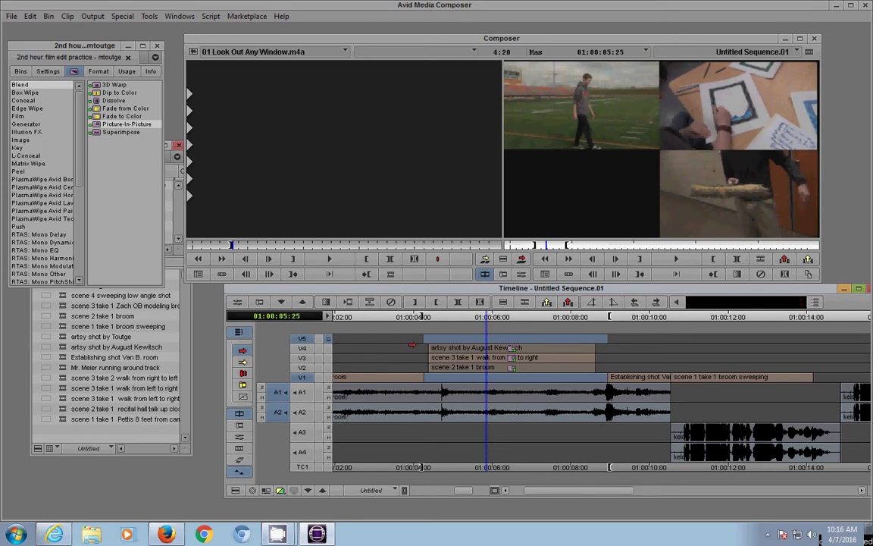
{"action": "left_click", "coordinate": [514, 371]}
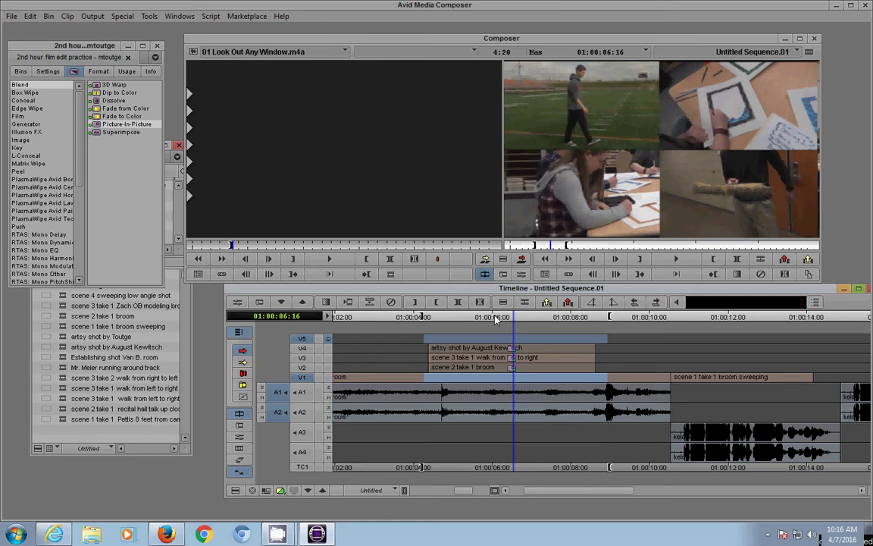
Clear the in and out marks and park the playhead at 01:00:06:00
{"action": "key", "text": "j"}
{"action": "key", "text": "k"}
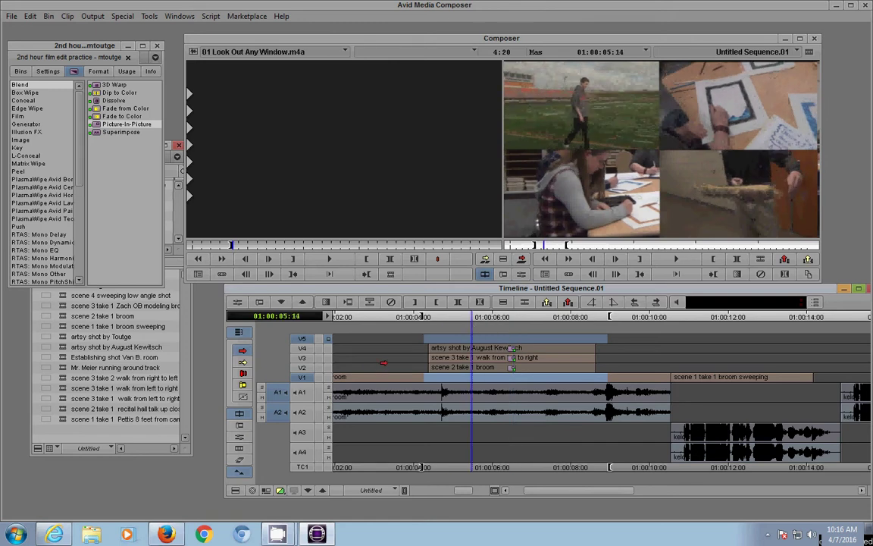
{"action": "key", "text": "g"}
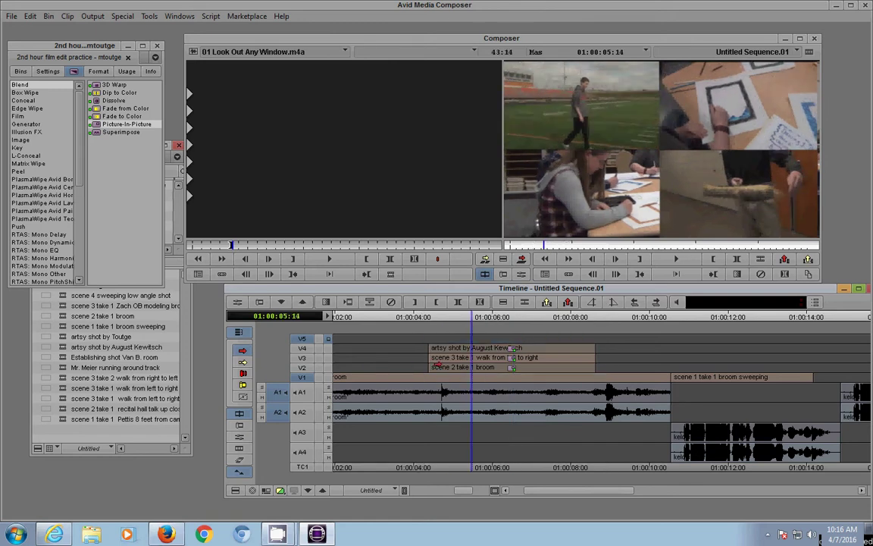
{"action": "left_click_drag", "start_coordinate": [447, 317], "coordinate": [493, 328]}
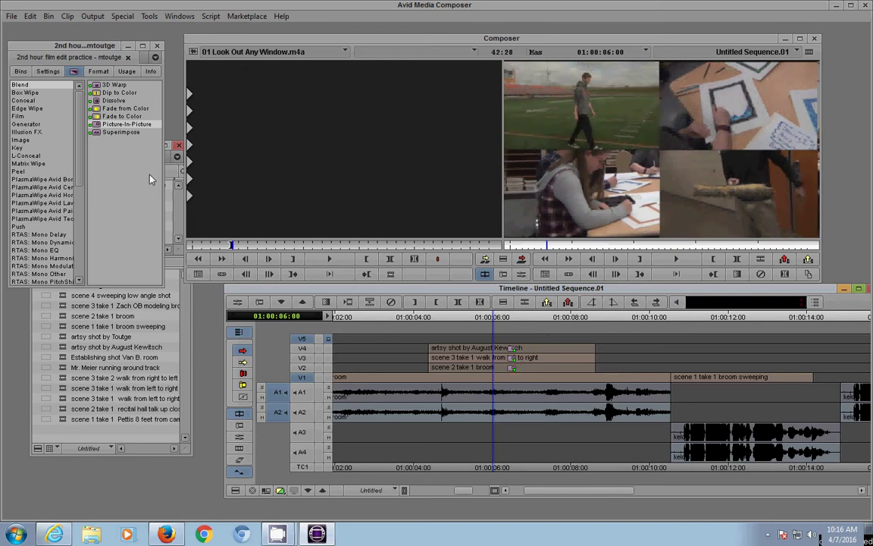
Apply Picture-In-Picture to the V1 base clip and open its effect in the Effect Editor with the Scaling parameters expanded
{"action": "left_click_drag", "start_coordinate": [96, 124], "coordinate": [466, 377]}
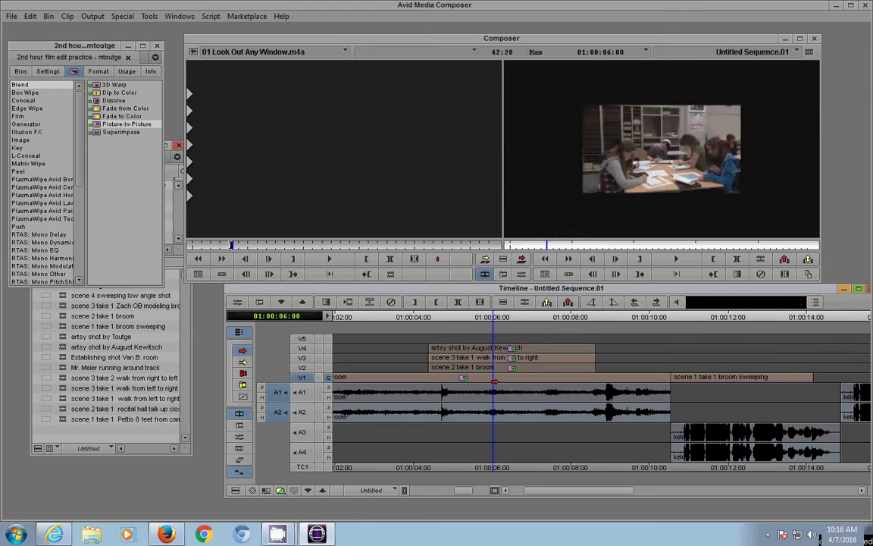
{"action": "left_click", "coordinate": [327, 381]}
{"action": "left_click", "coordinate": [149, 16]}
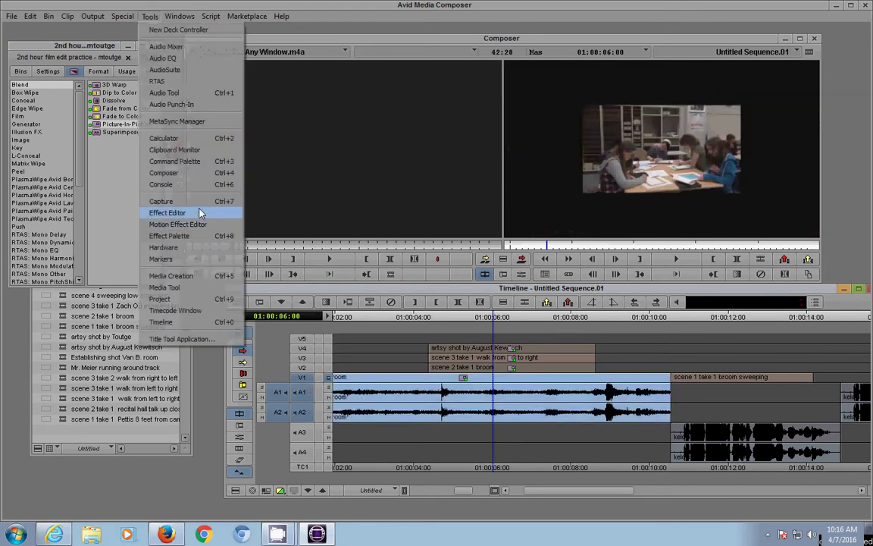
{"action": "left_click", "coordinate": [229, 213]}
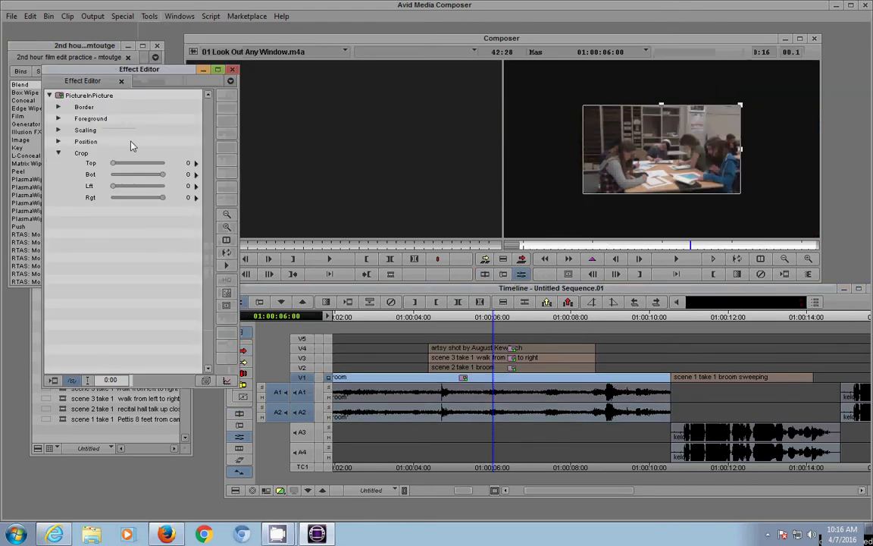
{"action": "left_click", "coordinate": [58, 130]}
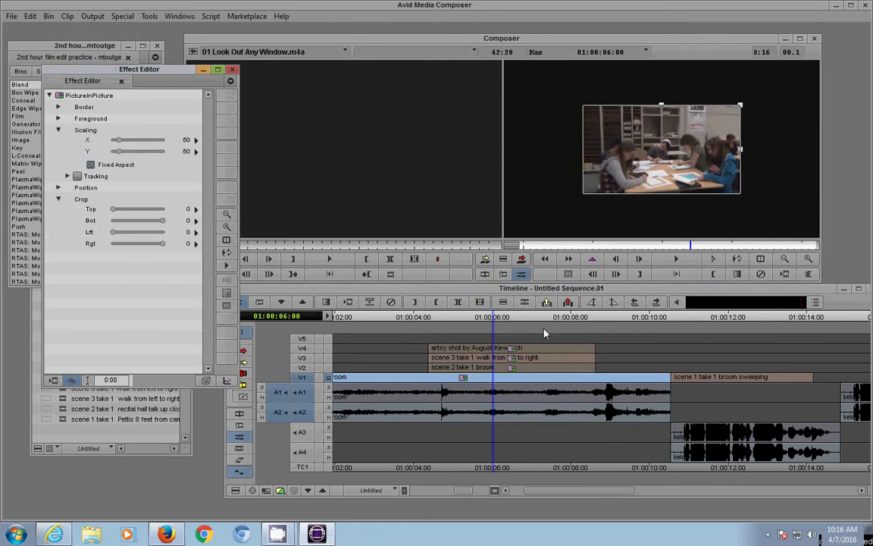
Monitor all video layers up to V5 and move the V1 inset into the empty lower-left quadrant
{"action": "left_click", "coordinate": [328, 339]}
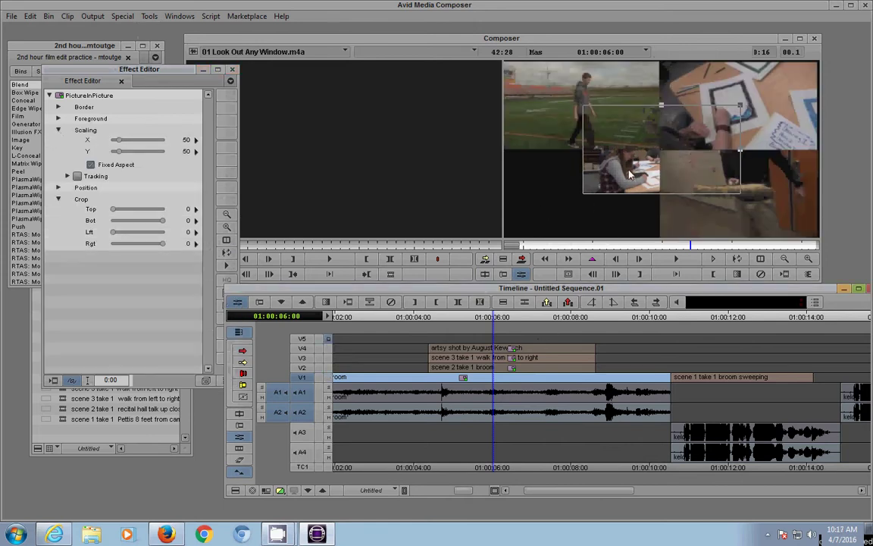
{"action": "left_click", "coordinate": [569, 211]}
{"action": "left_click_drag", "start_coordinate": [556, 222], "coordinate": [554, 225]}
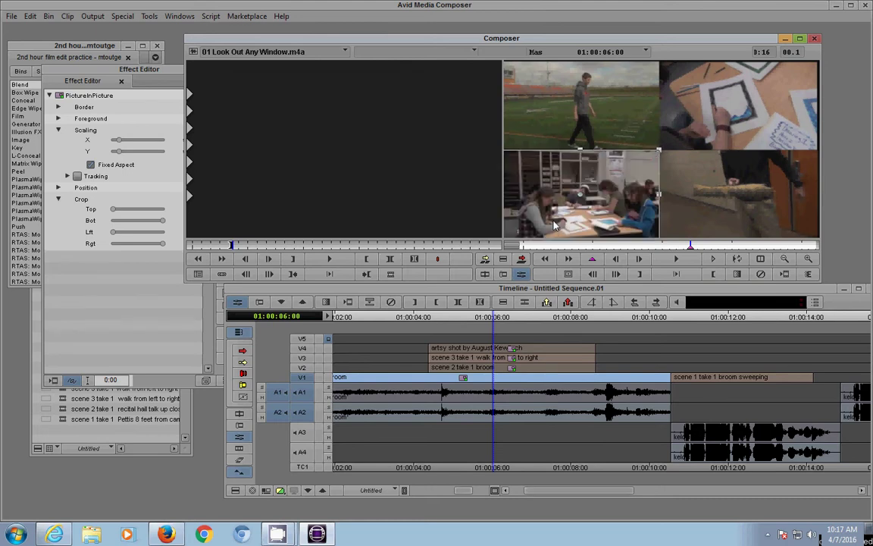
Play the split screen with the base clip inset, starting from 01:00:04:16
{"action": "left_click", "coordinate": [460, 319]}
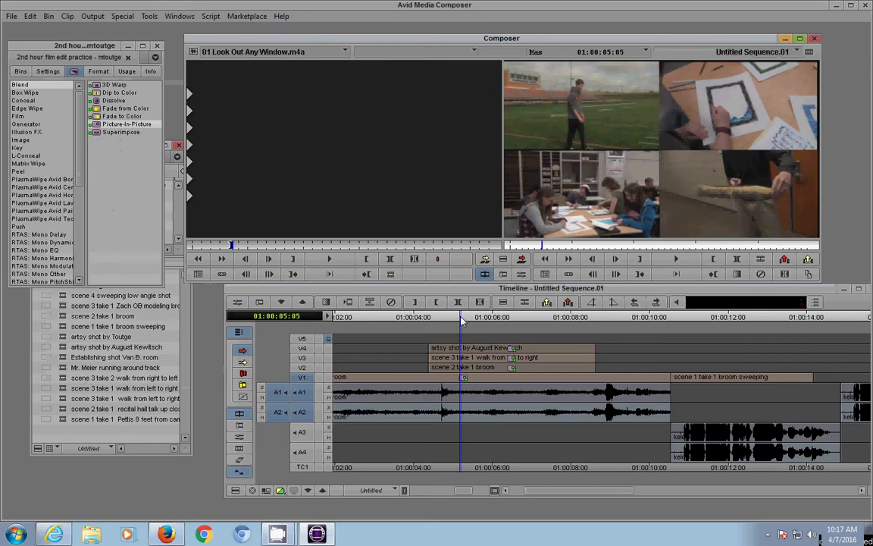
{"action": "left_click", "coordinate": [436, 319]}
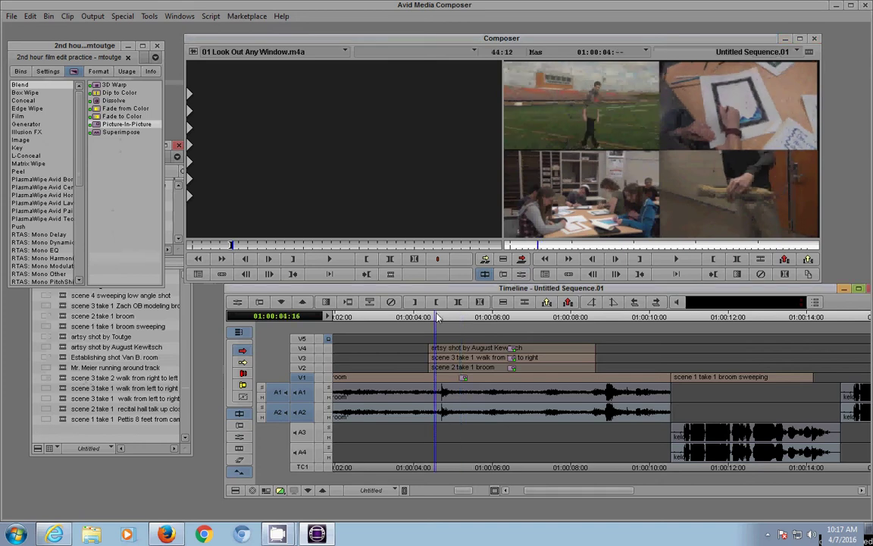
{"action": "key", "text": "space"}
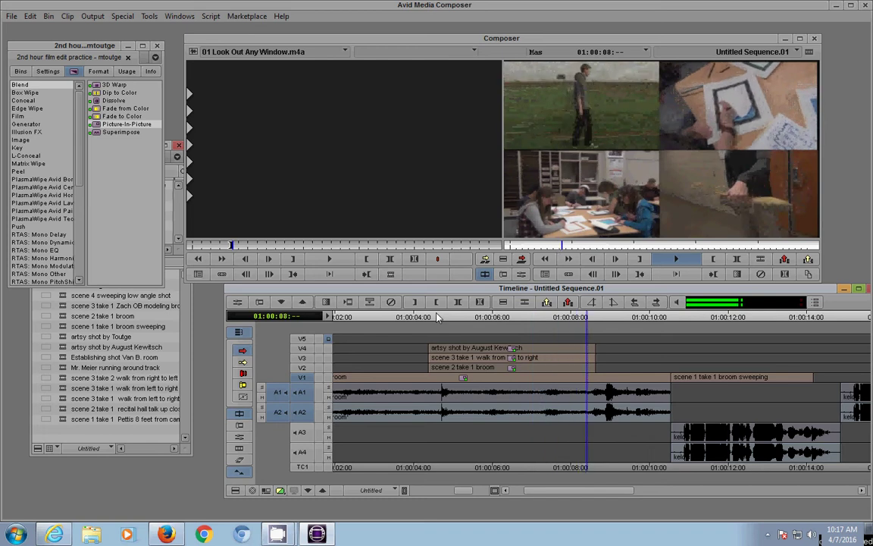
Lift the end of the V4 clip between 01:00:07:10 and 01:00:09:01, with only V4 selected among the video tracks
{"action": "key", "text": "space"}
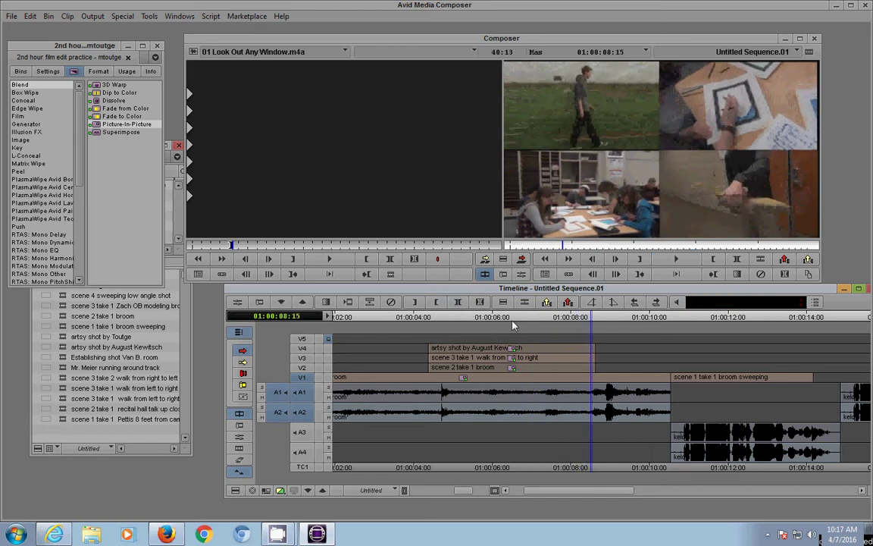
{"action": "left_click_drag", "start_coordinate": [534, 322], "coordinate": [545, 320]}
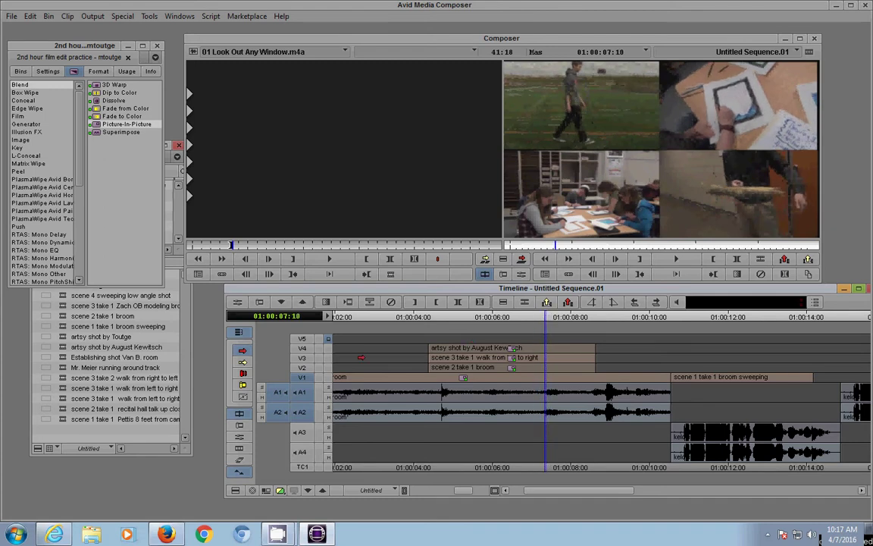
{"action": "left_click", "coordinate": [302, 377]}
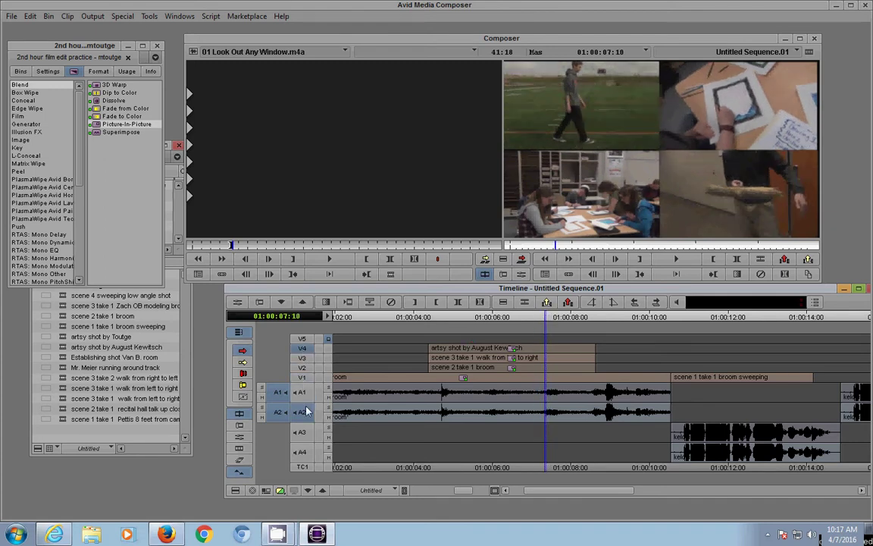
{"action": "left_click", "coordinate": [415, 303]}
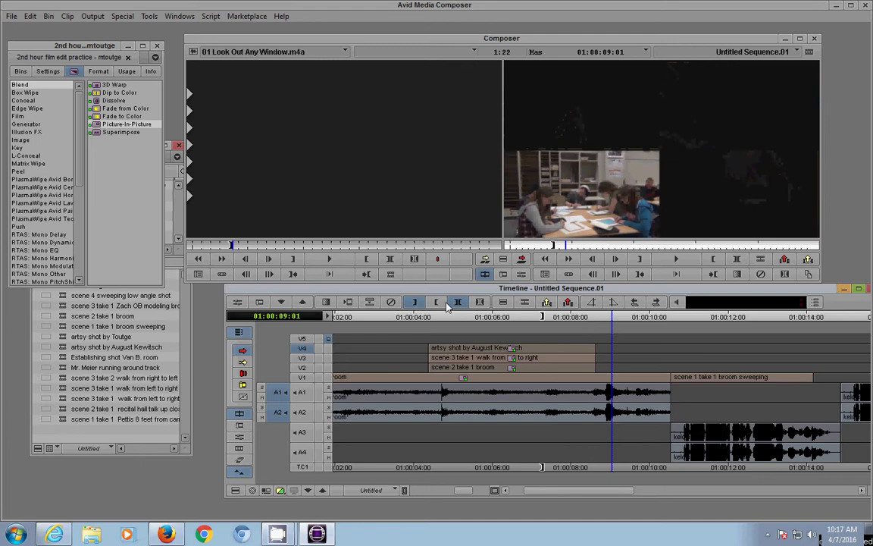
{"action": "left_click", "coordinate": [437, 303]}
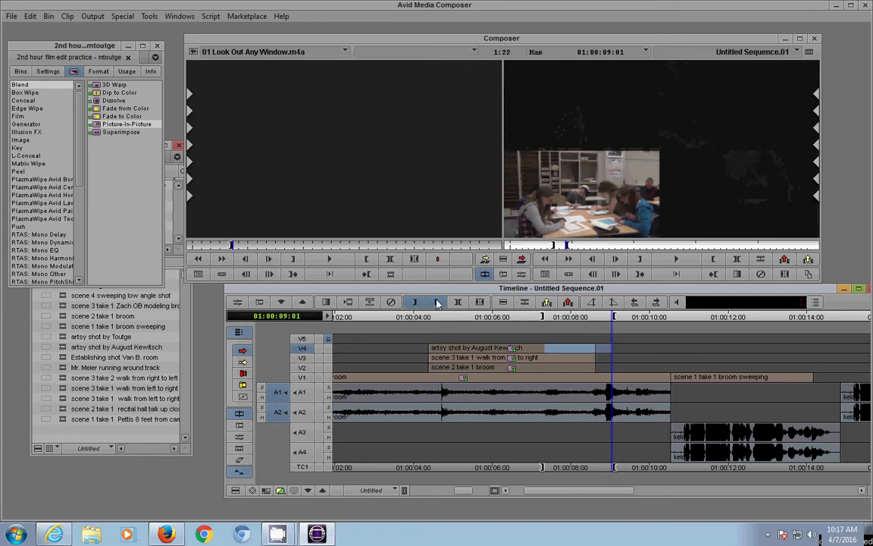
{"action": "left_click", "coordinate": [569, 303]}
Lift the end of the V3 clip from a new in mark at 01:00:07:20 to the existing out mark
{"action": "left_click", "coordinate": [557, 319]}
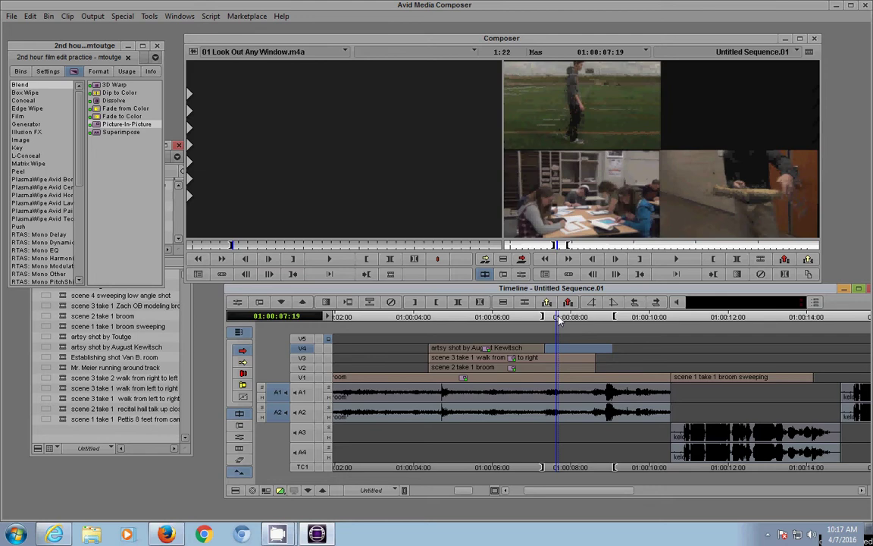
{"action": "left_click", "coordinate": [559, 319]}
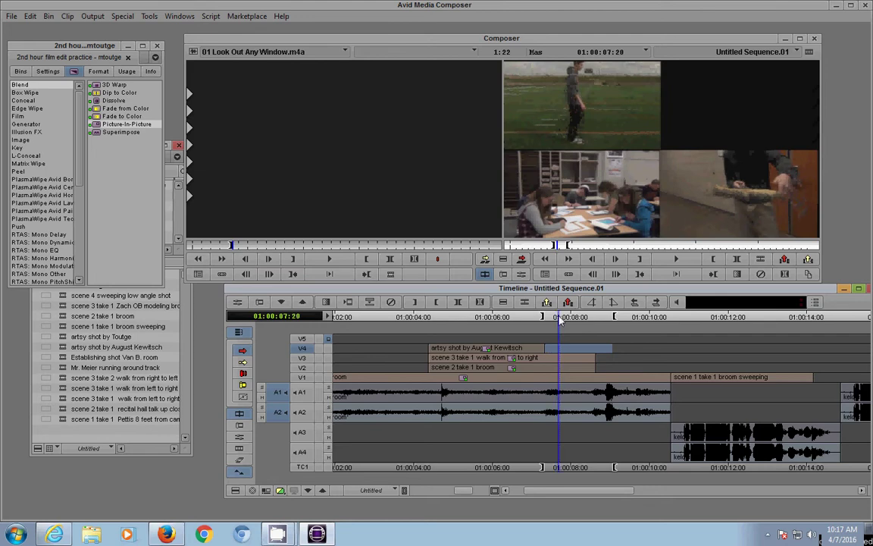
{"action": "left_click", "coordinate": [414, 302]}
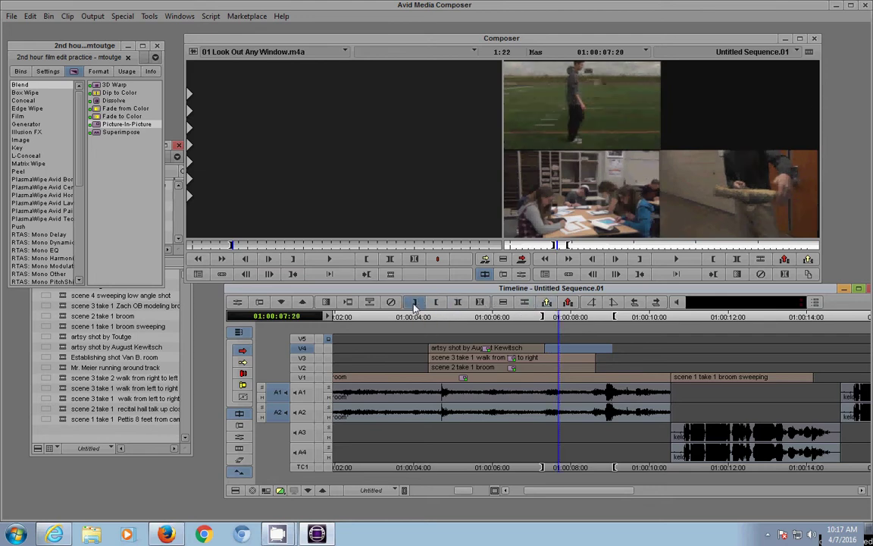
{"action": "left_click", "coordinate": [303, 358]}
{"action": "left_click", "coordinate": [303, 348]}
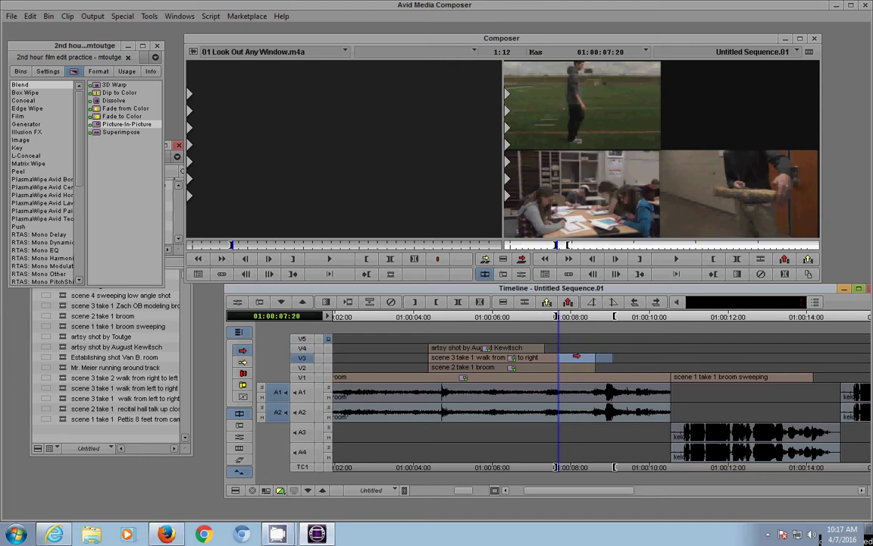
{"action": "left_click", "coordinate": [506, 273]}
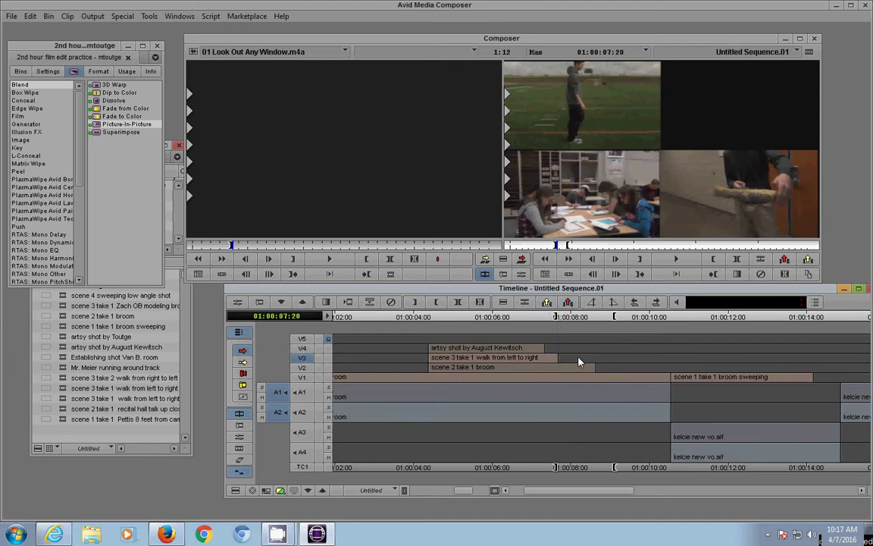
Lift the end of the V2 clip from a new in mark at 01:00:08:01 to the existing out mark
{"action": "key", "text": "space"}
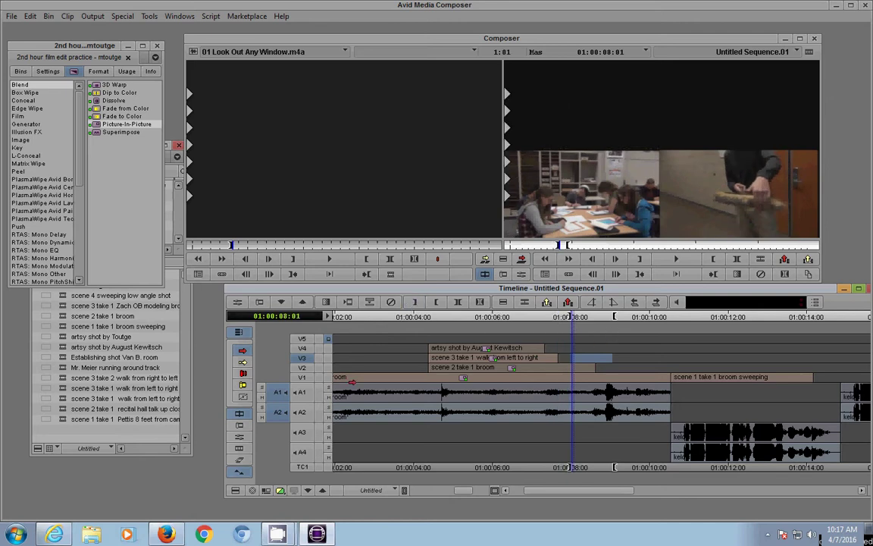
{"action": "left_click", "coordinate": [303, 368]}
{"action": "left_click", "coordinate": [303, 357]}
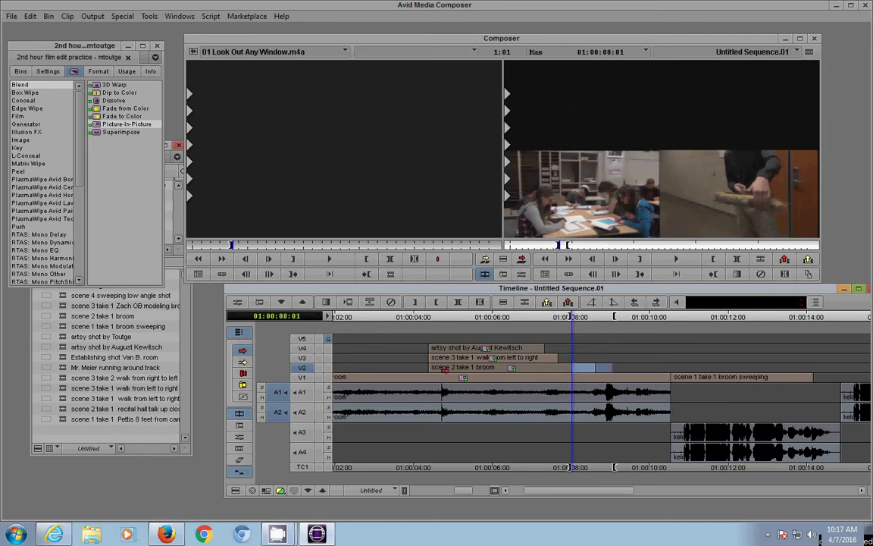
{"action": "left_click", "coordinate": [569, 303]}
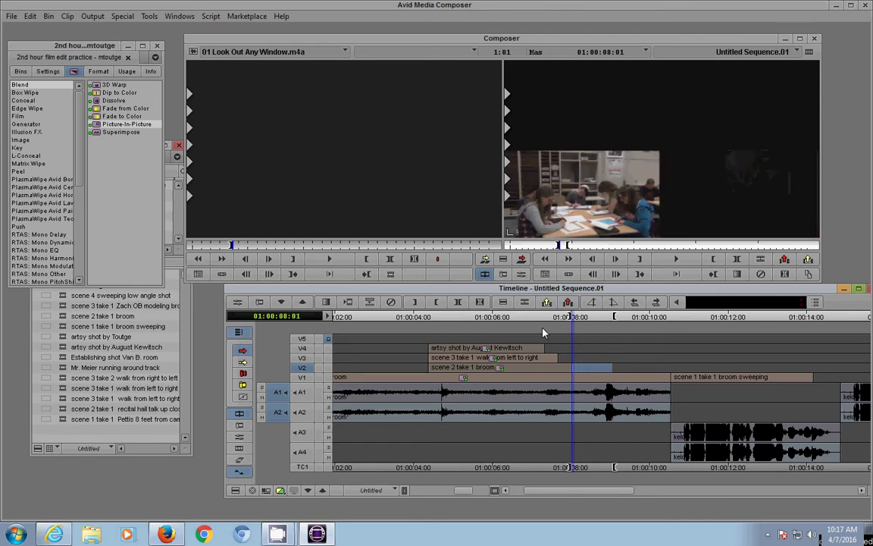
Clear the old marks and mark the V1 base clip from 01:00:08:13 to 01:00:10:17
{"action": "key", "text": "g"}
{"action": "key", "text": "space"}
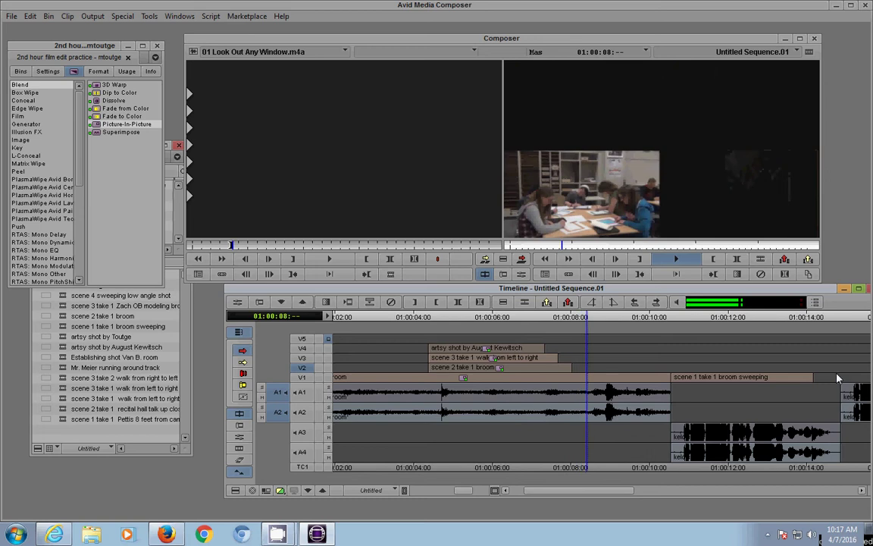
{"action": "key", "text": "space"}
{"action": "left_click", "coordinate": [545, 258]}
{"action": "left_click", "coordinate": [545, 258]}
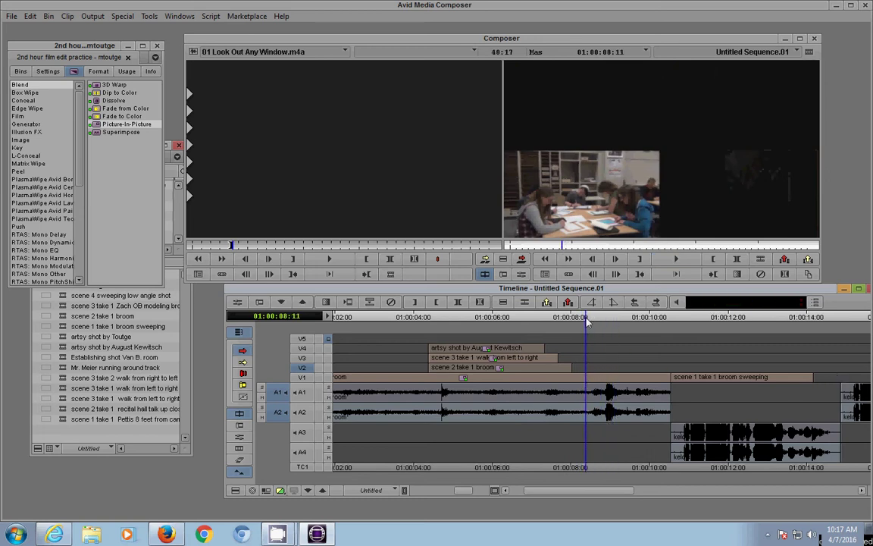
{"action": "left_click", "coordinate": [676, 260]}
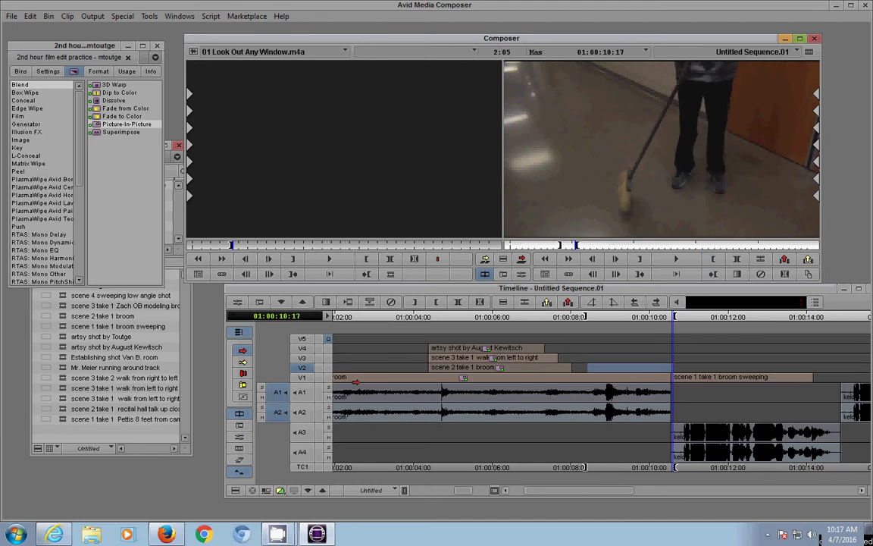
{"action": "left_click", "coordinate": [302, 377]}
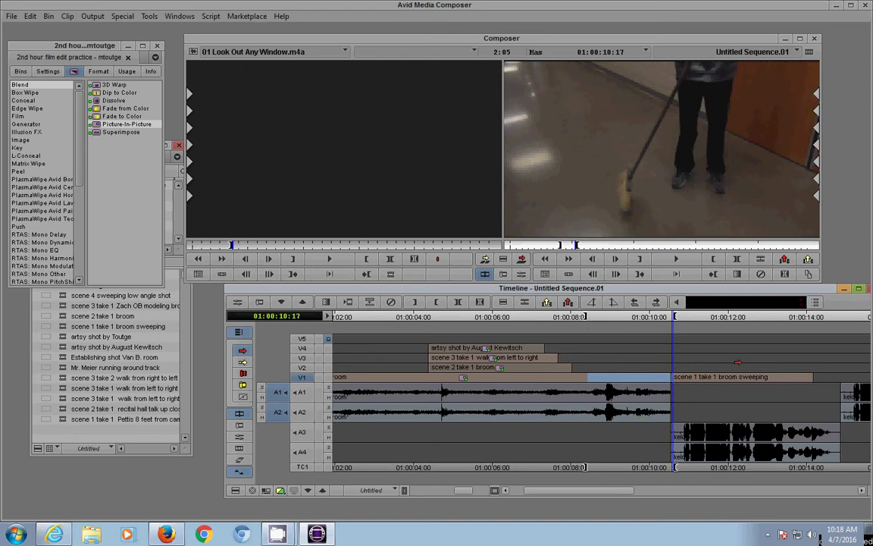
Try to extract the marked section of the V1 base clip and undo the extract
{"action": "left_click", "coordinate": [547, 302]}
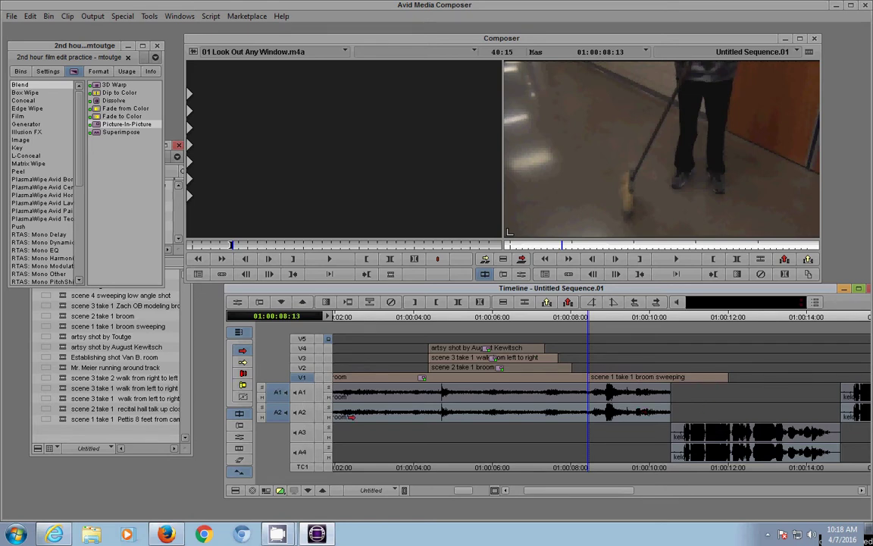
{"action": "left_click", "coordinate": [30, 16]}
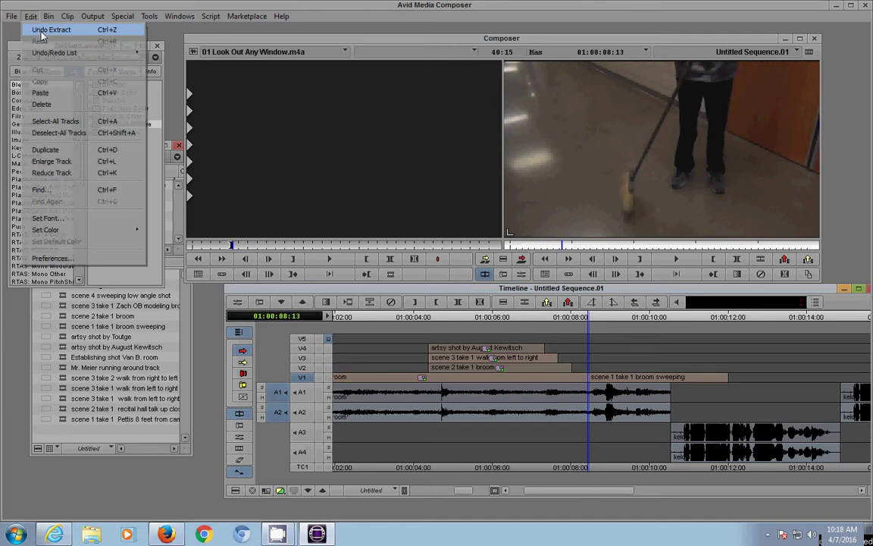
{"action": "left_click", "coordinate": [44, 27]}
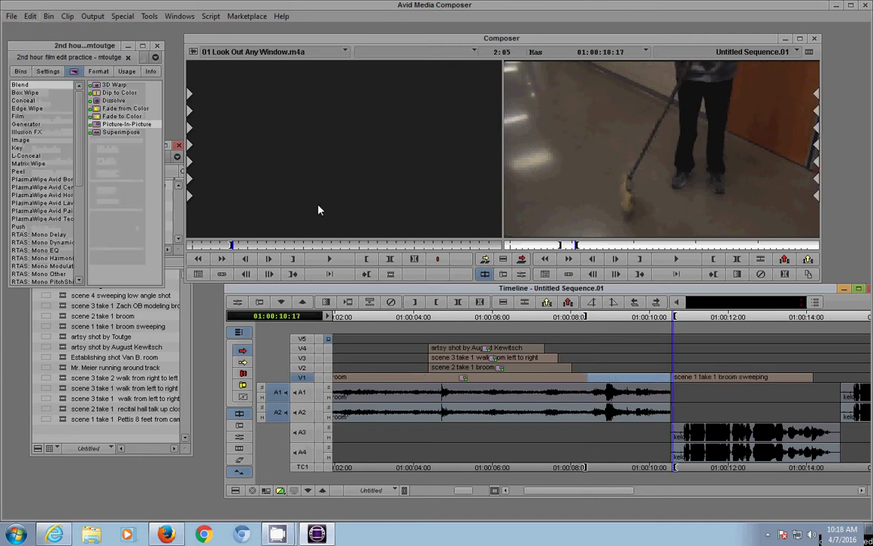
Lift the marked section from V1 and from its audio on A1 and A2, and clear the marks
{"action": "left_click", "coordinate": [568, 301]}
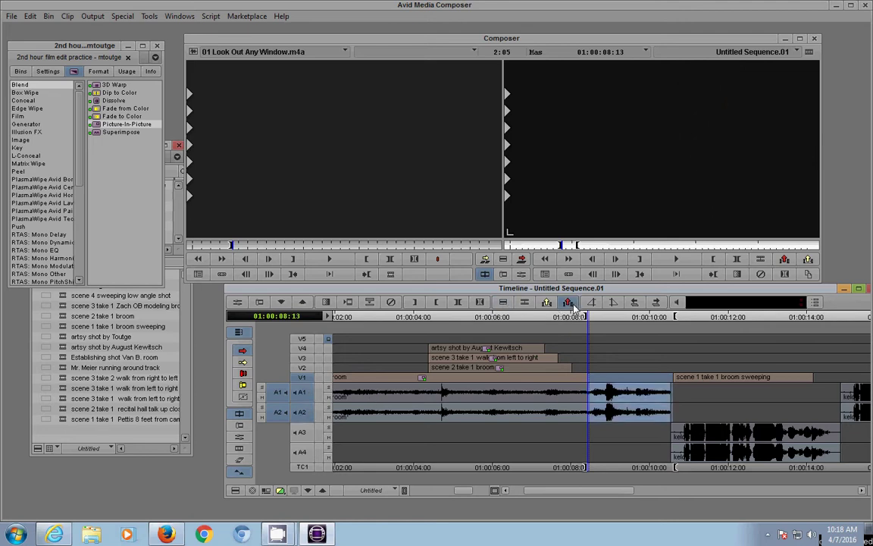
{"action": "left_click", "coordinate": [546, 302]}
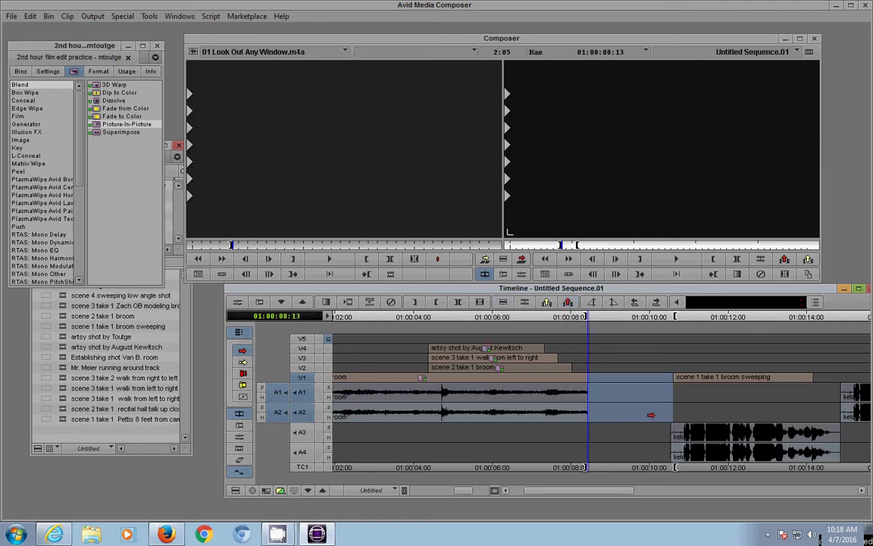
{"action": "key", "text": "g"}
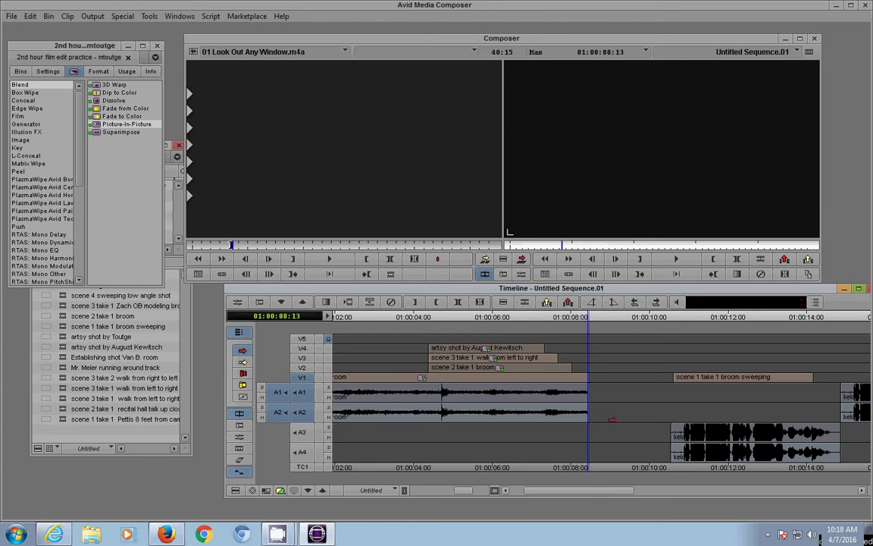
Play the gap after the V1 base clip and the staggered ending of the split screen from 01:00:06:29
{"action": "key", "text": "space"}
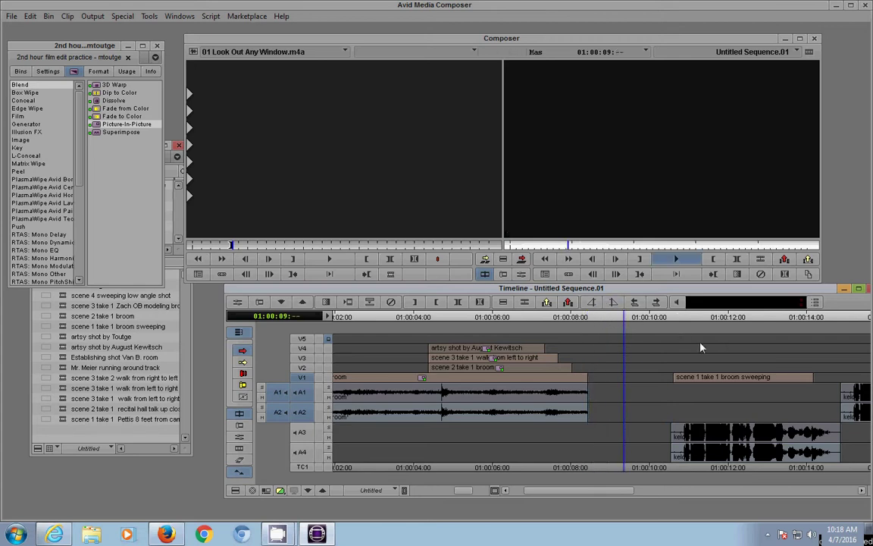
{"action": "left_click", "coordinate": [596, 319]}
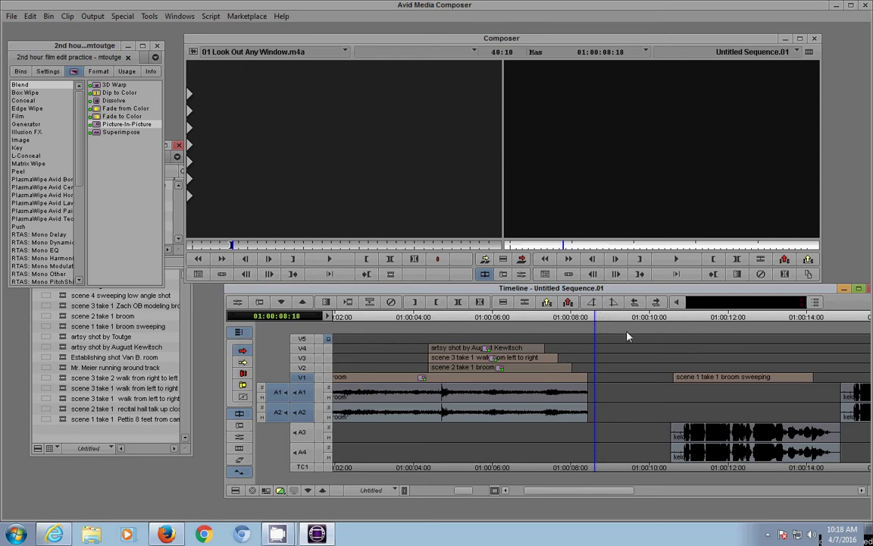
{"action": "key", "text": "space"}
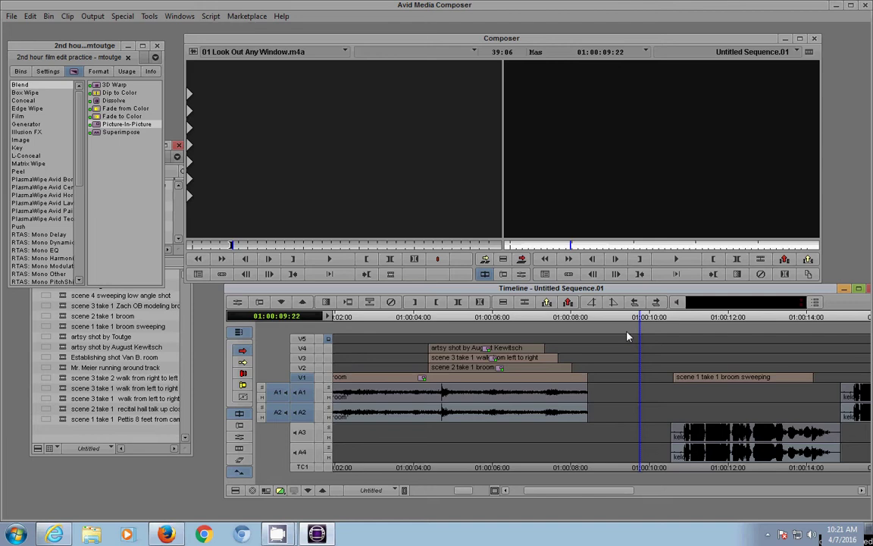
{"action": "left_click", "coordinate": [543, 324]}
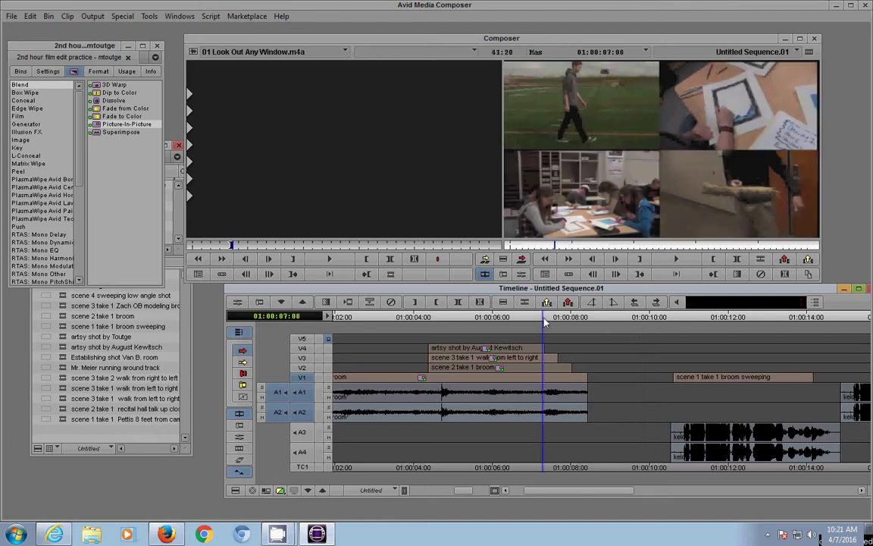
{"action": "left_click", "coordinate": [531, 322]}
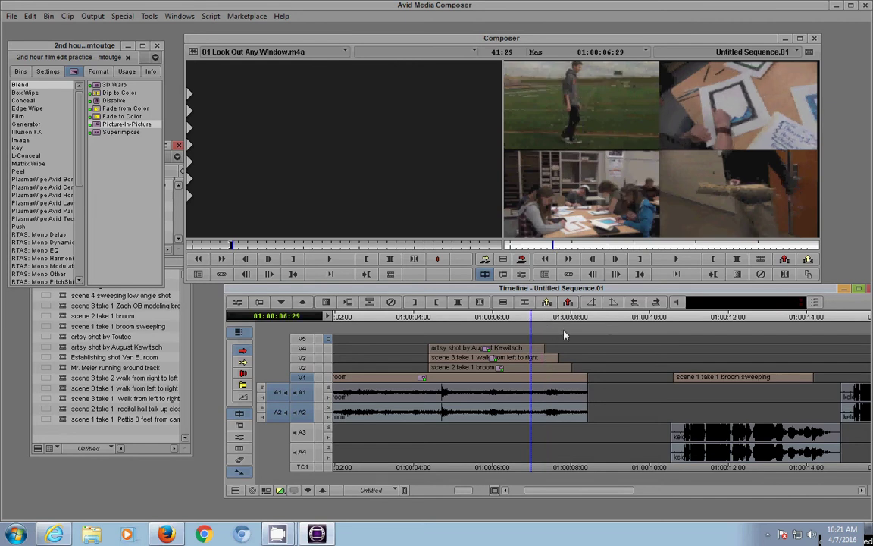
{"action": "key", "text": "space"}
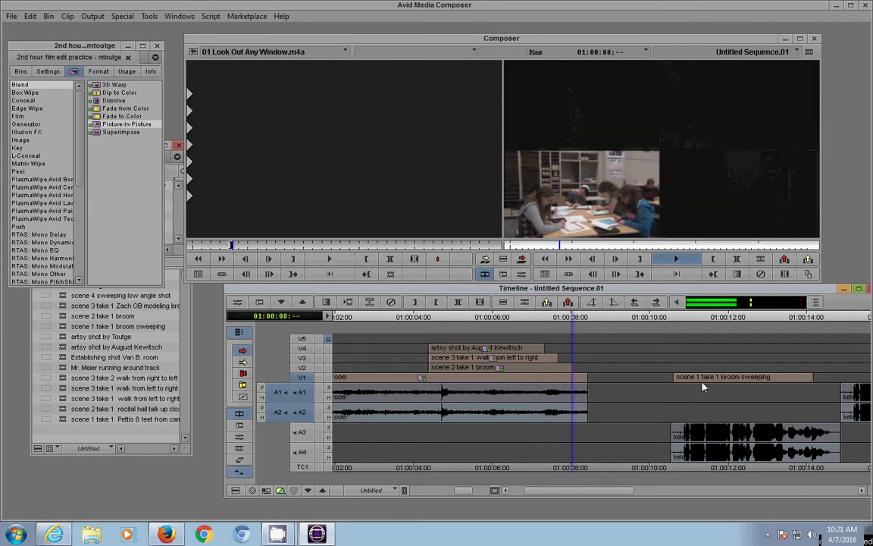
{"action": "key", "text": "space"}
Park the playhead at 01:00:07:08 near the end of the V4 clip and leave V4 as the only selected record track
{"action": "left_click", "coordinate": [536, 324]}
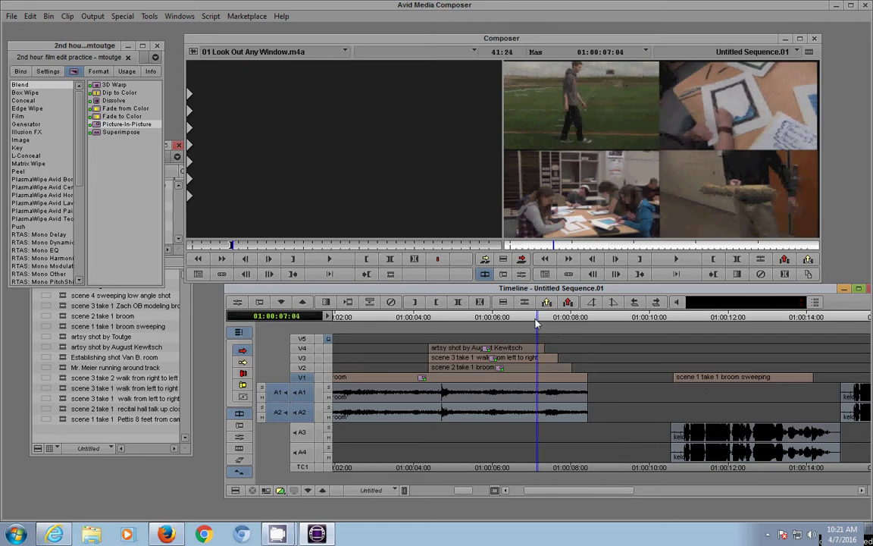
{"action": "key", "text": "Right"}
{"action": "key", "text": "Right"}
{"action": "key", "text": "Right"}
{"action": "key", "text": "Right"}
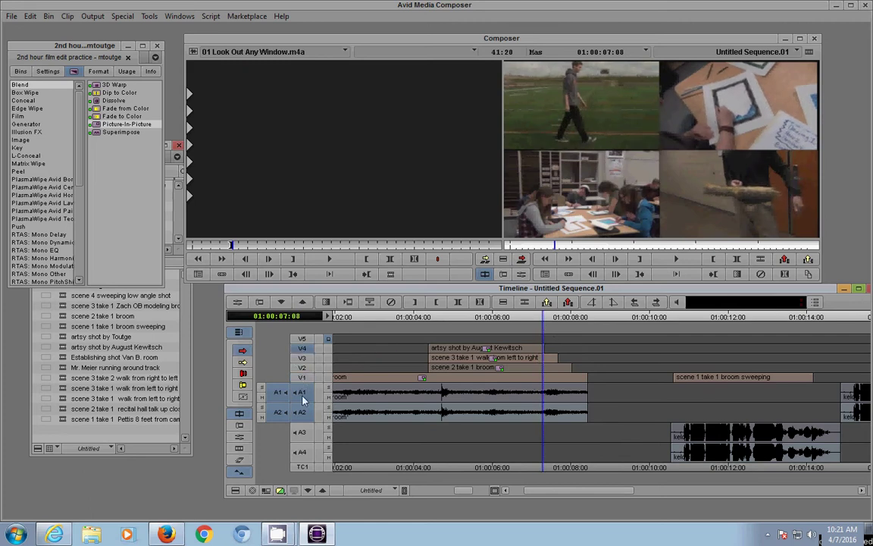
{"action": "left_click_drag", "start_coordinate": [278, 392], "coordinate": [309, 425]}
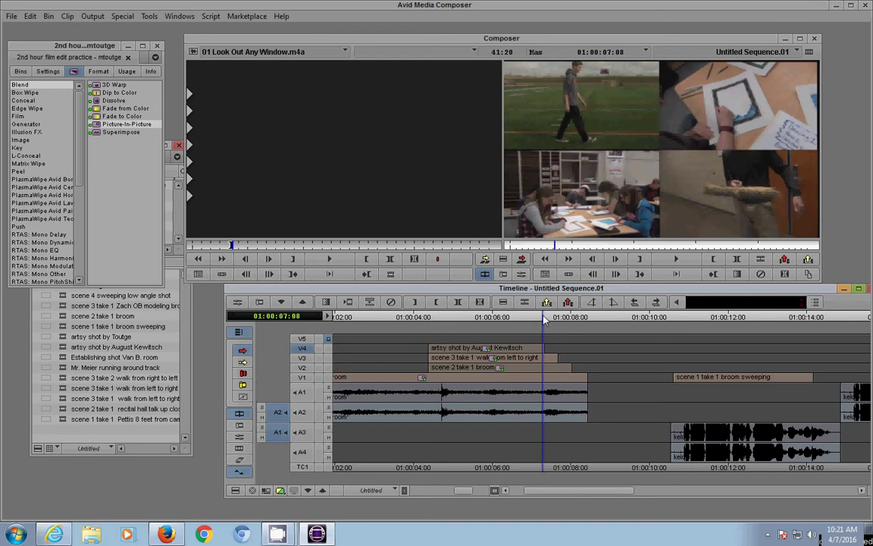
Add and render a 15-frame Dissolve on V4, positioned Ending at Cut, at the end of the artsy shot clip
{"action": "key", "text": "ctrl+]"}
{"action": "key", "text": "ctrl+]"}
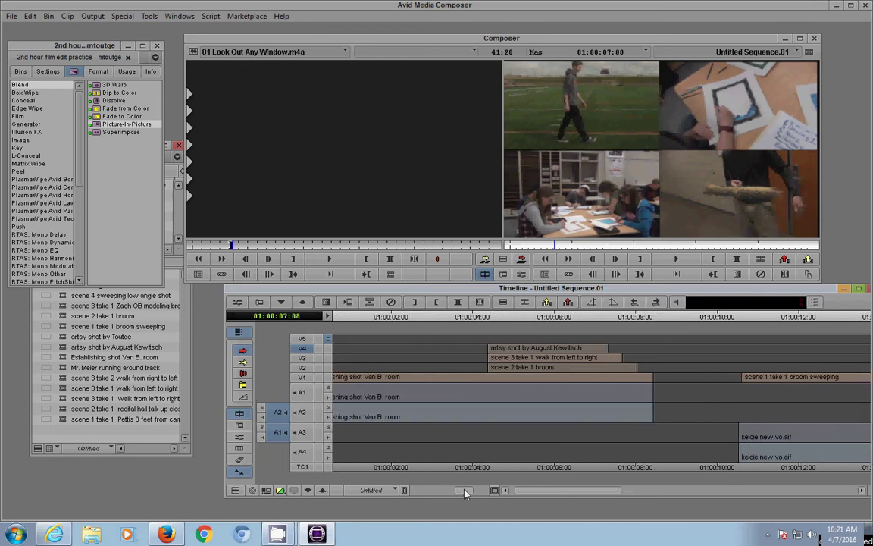
{"action": "left_click", "coordinate": [613, 325]}
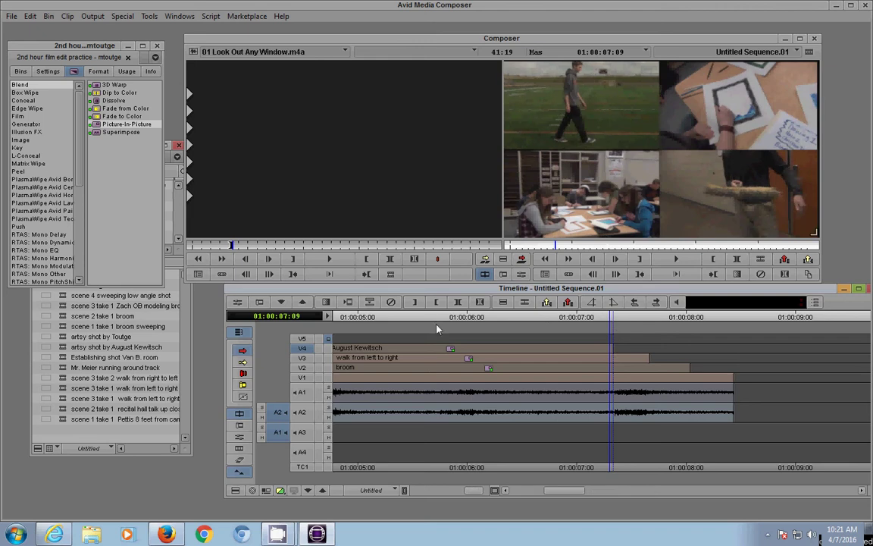
{"action": "left_click", "coordinate": [327, 302]}
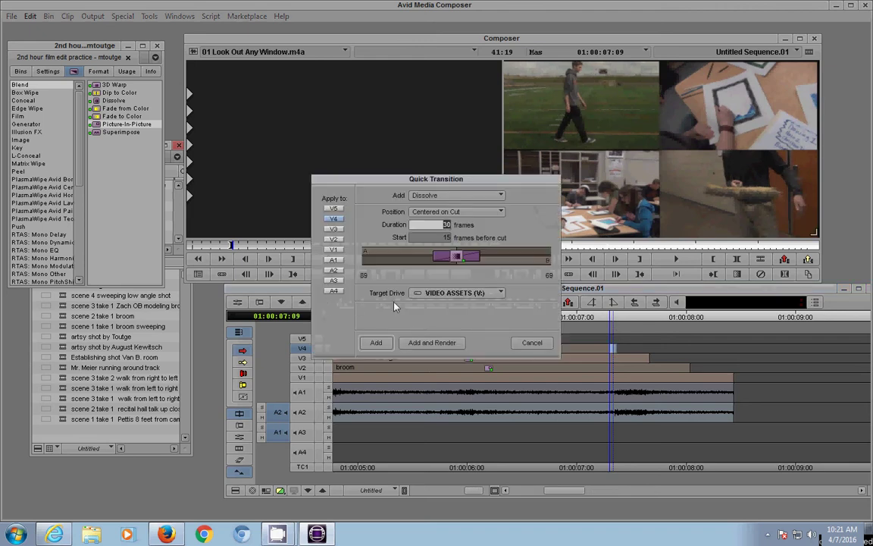
{"action": "type", "text": "15"}
{"action": "left_click", "coordinate": [461, 215]}
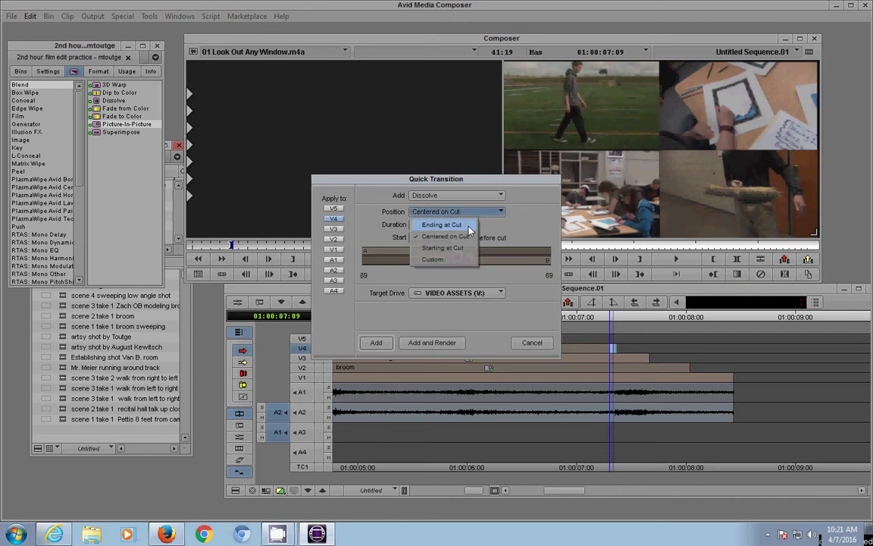
{"action": "left_click", "coordinate": [452, 225]}
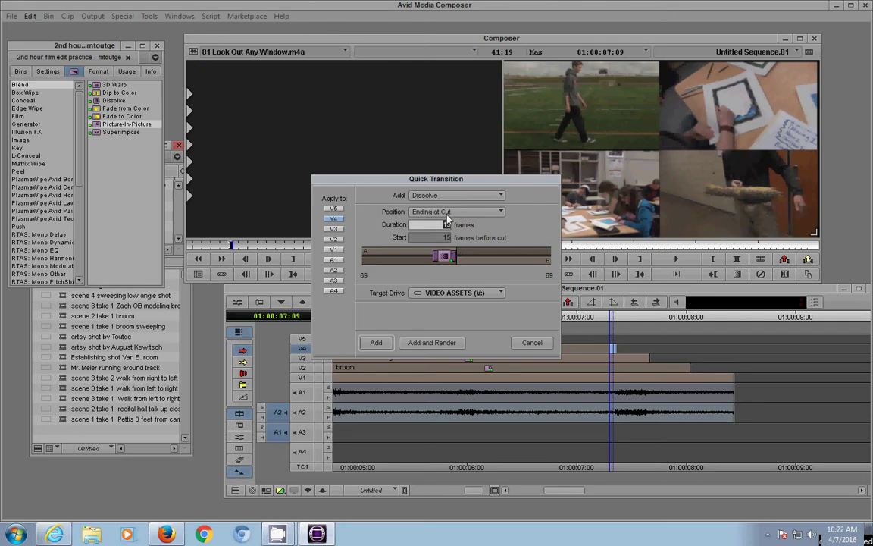
{"action": "left_click", "coordinate": [430, 345]}
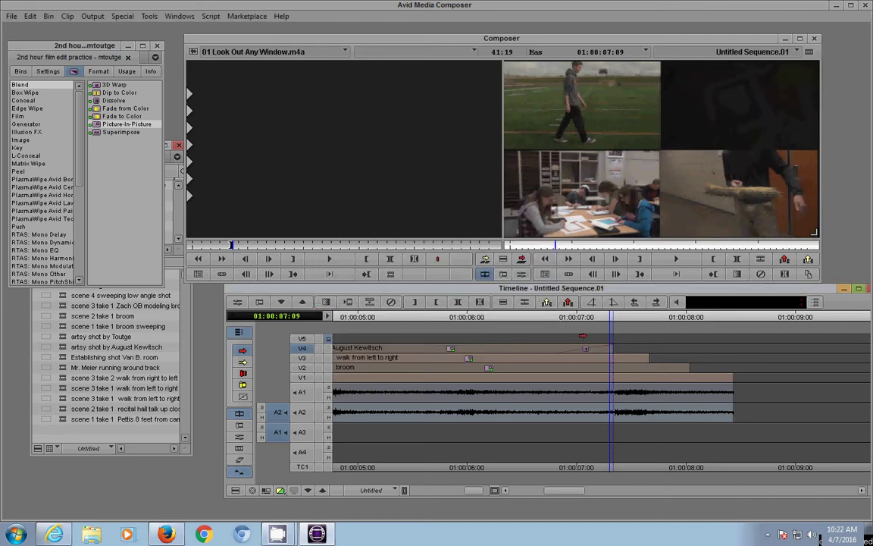
Scrub across the V4 dissolve and park the playhead at 01:00:07:19 near the end of the V3 clip
{"action": "mouse_move", "coordinate": [604, 342]}
{"action": "left_mouse_down"}
{"action": "mouse_move", "coordinate": [589, 347]}
{"action": "mouse_move", "coordinate": [599, 324]}
{"action": "left_mouse_up"}
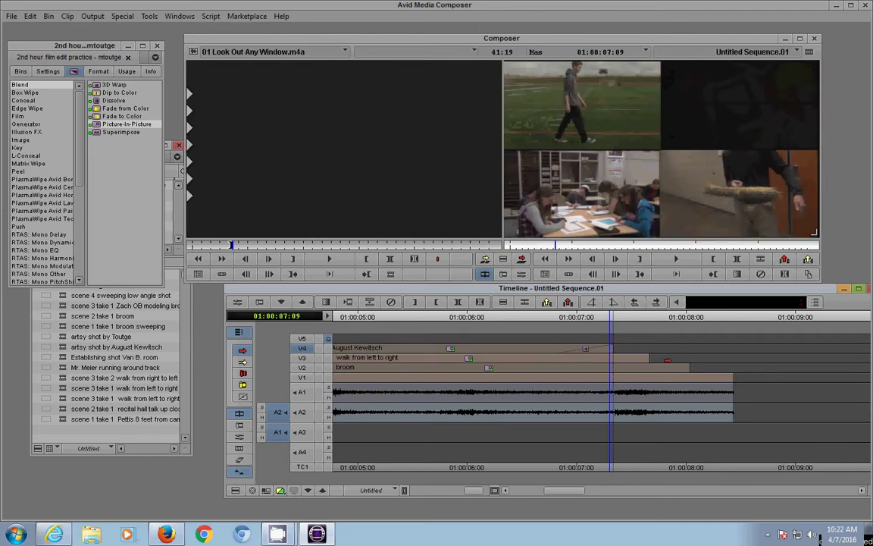
{"action": "left_click", "coordinate": [565, 317]}
{"action": "left_click_drag", "start_coordinate": [564, 318], "coordinate": [649, 326]}
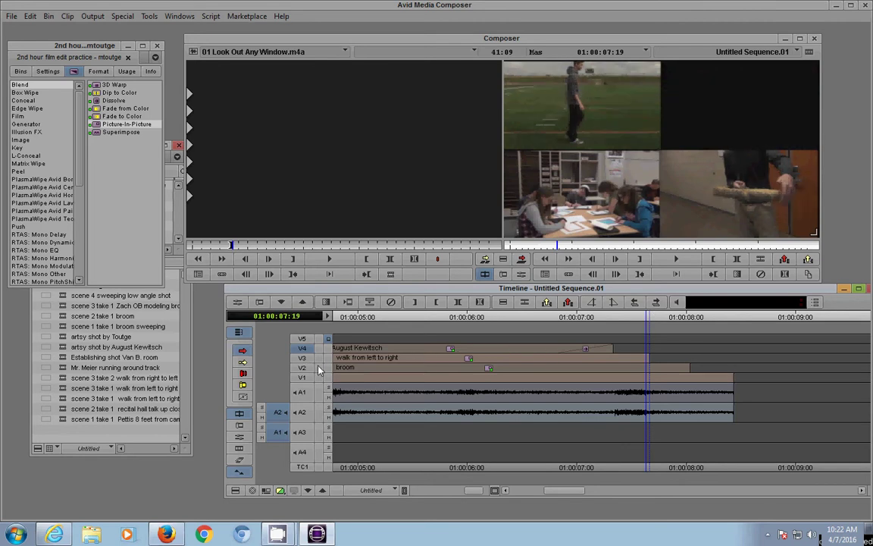
{"action": "left_click", "coordinate": [327, 302]}
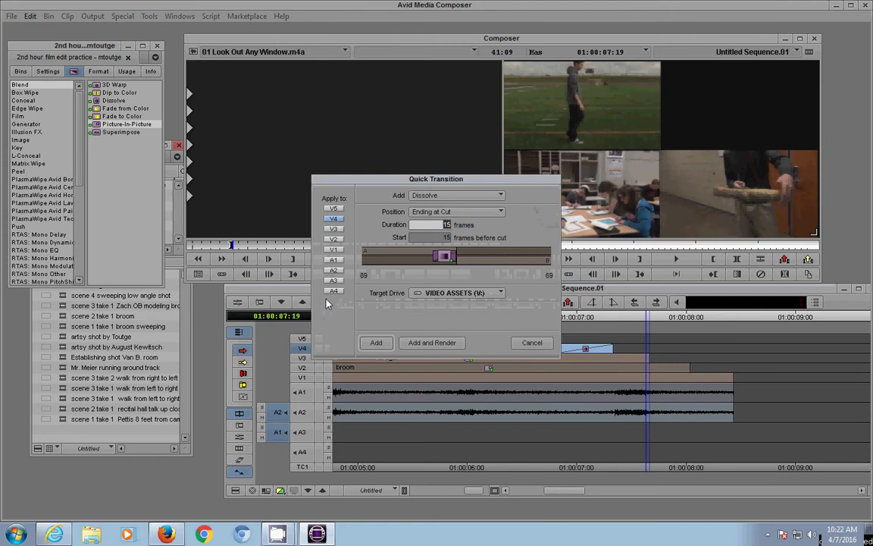
{"action": "left_click_drag", "start_coordinate": [326, 179], "coordinate": [379, 162]}
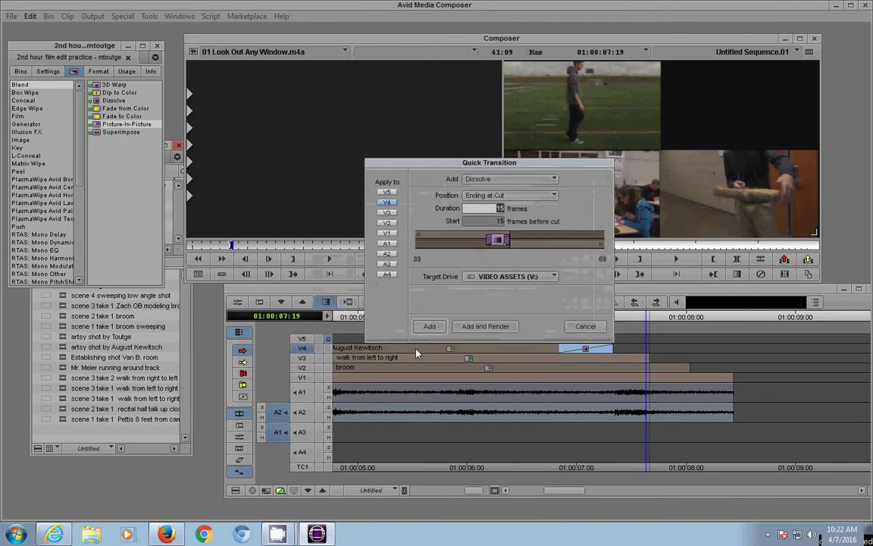
{"action": "left_click", "coordinate": [585, 327]}
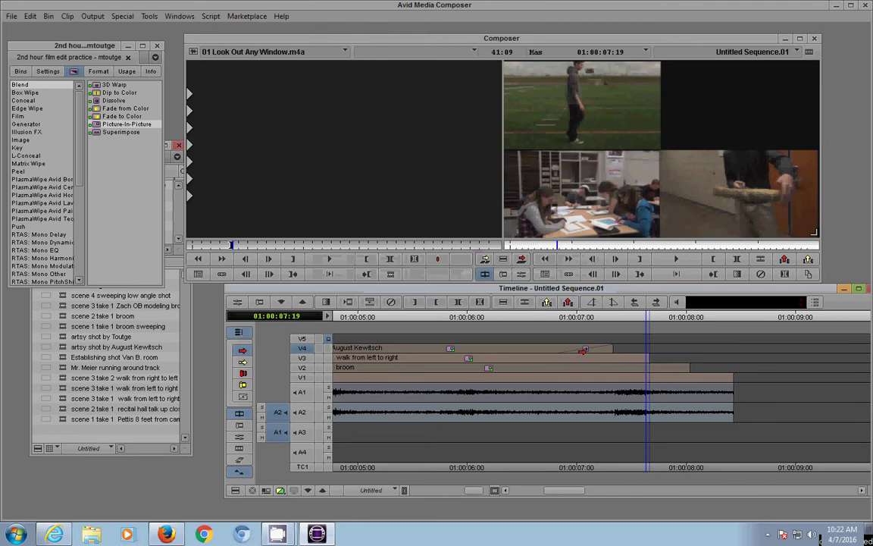
Make V3 the active video track, and add and render a 15-frame Dissolve positioned Centered on Cut at its clip's end
{"action": "left_click", "coordinate": [304, 359]}
{"action": "left_click", "coordinate": [326, 302]}
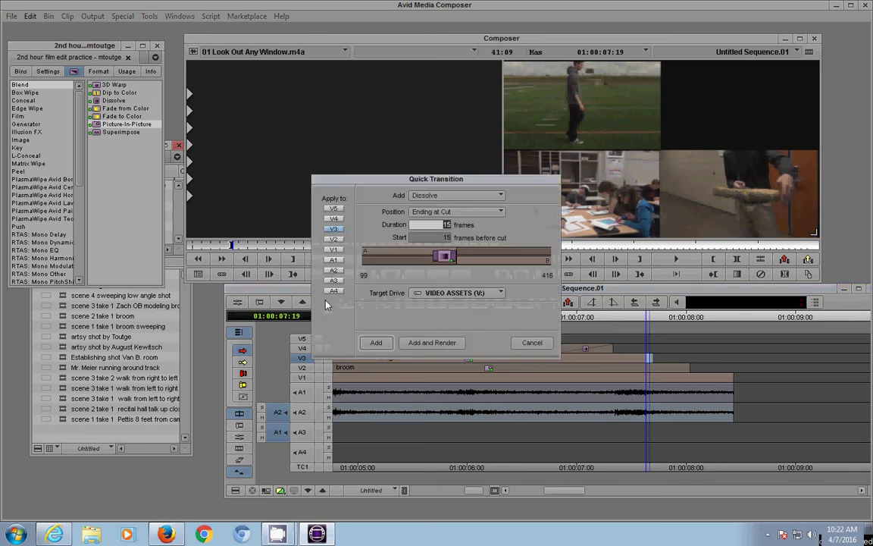
{"action": "left_click", "coordinate": [457, 214]}
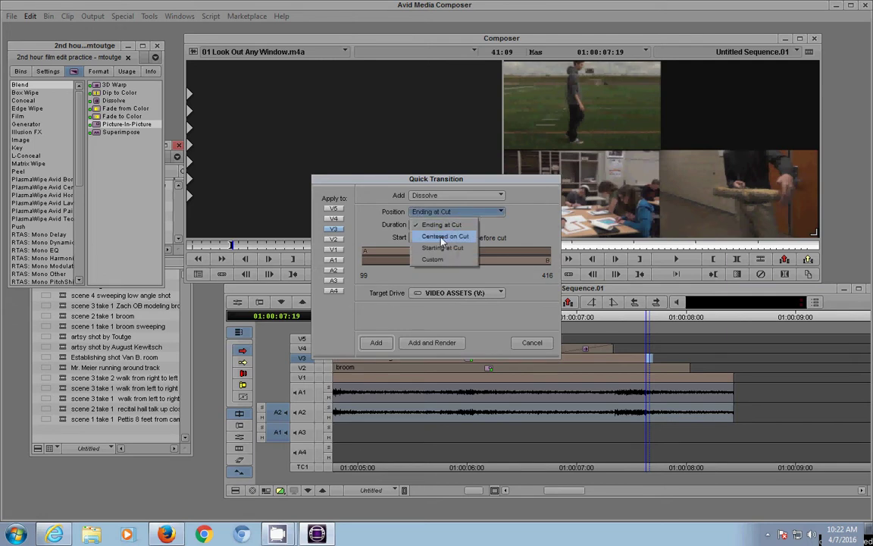
{"action": "left_click", "coordinate": [444, 237]}
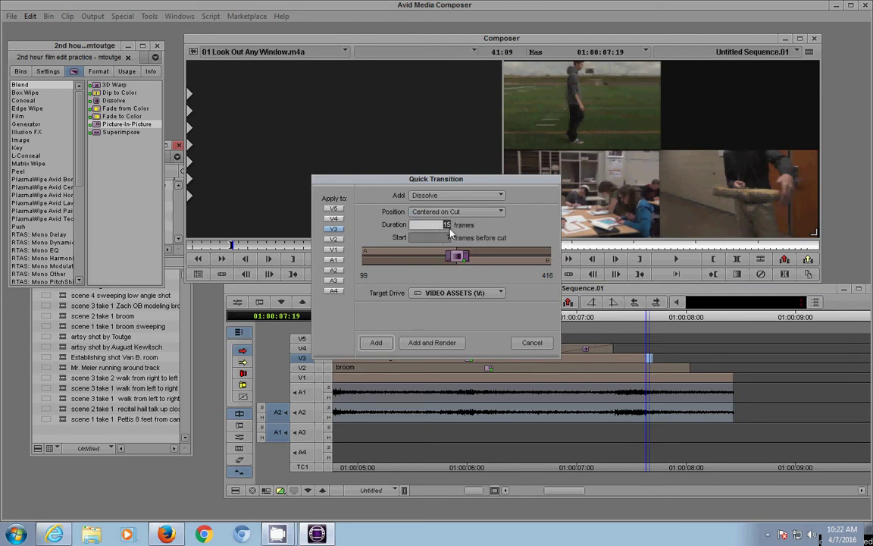
{"action": "left_click", "coordinate": [432, 343]}
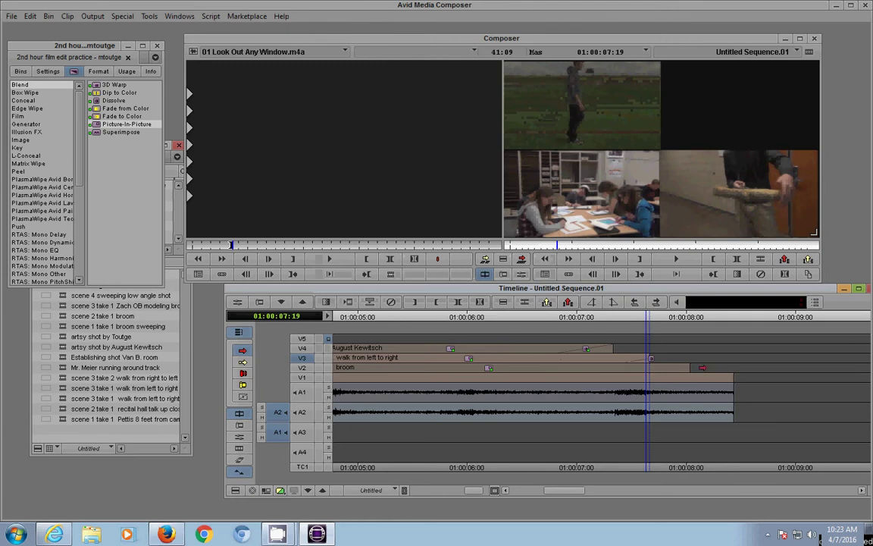
Add and render a 15-frame Dissolve positioned Starting at Cut at the end of the V2 clip, at 01:00:08:00
{"action": "left_click", "coordinate": [688, 319]}
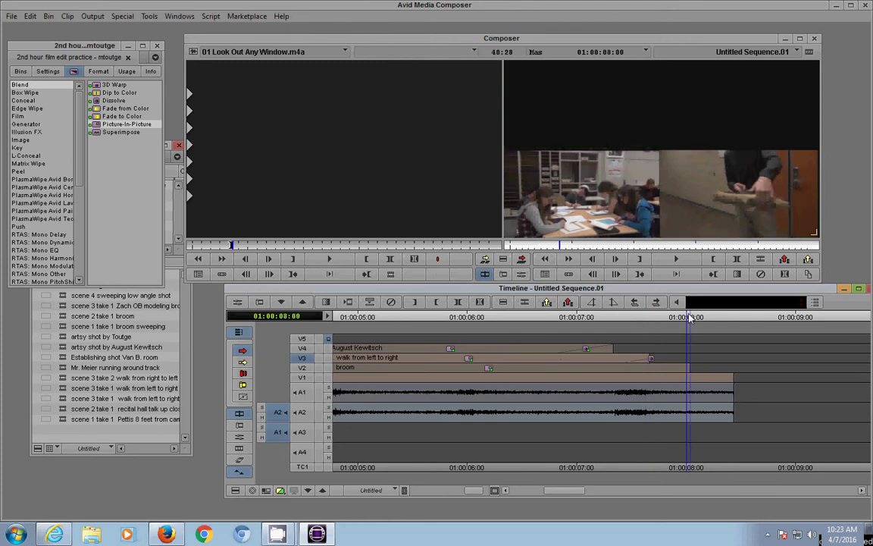
{"action": "left_click", "coordinate": [302, 369]}
{"action": "left_click", "coordinate": [326, 302]}
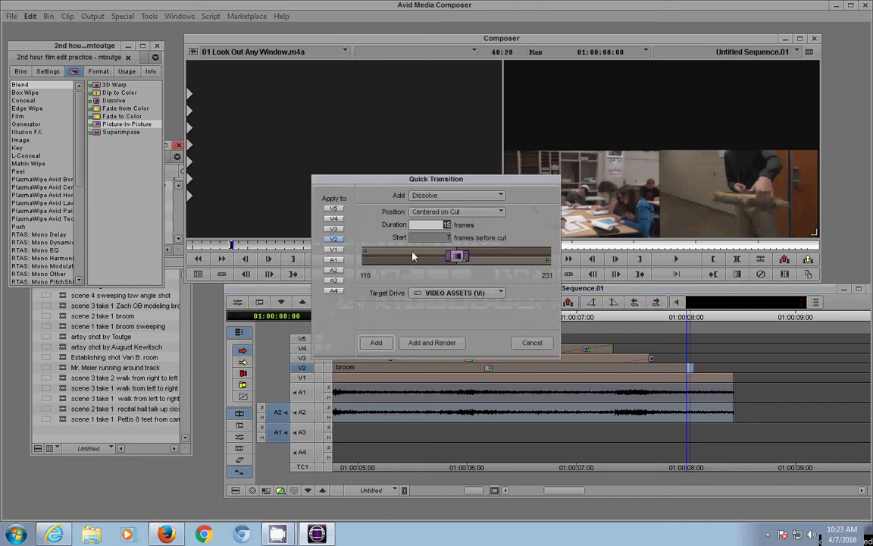
{"action": "left_click", "coordinate": [460, 213]}
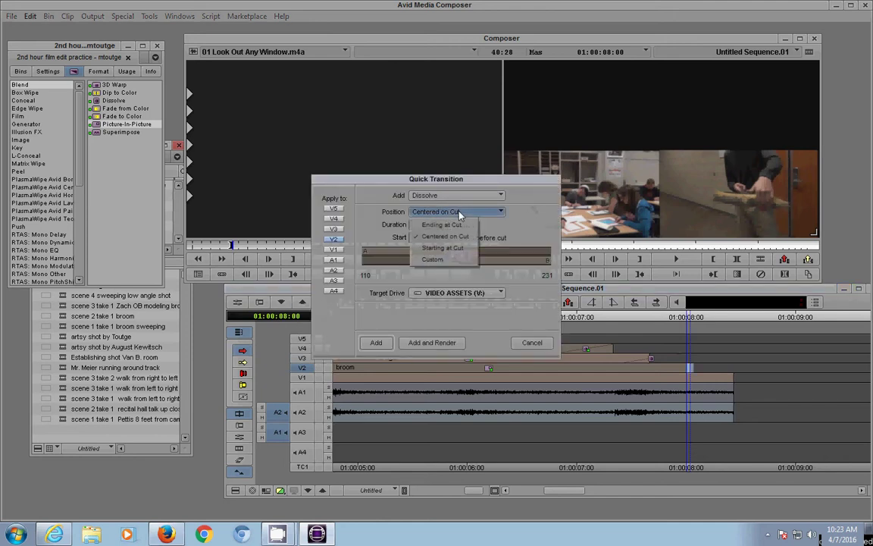
{"action": "left_click", "coordinate": [445, 248]}
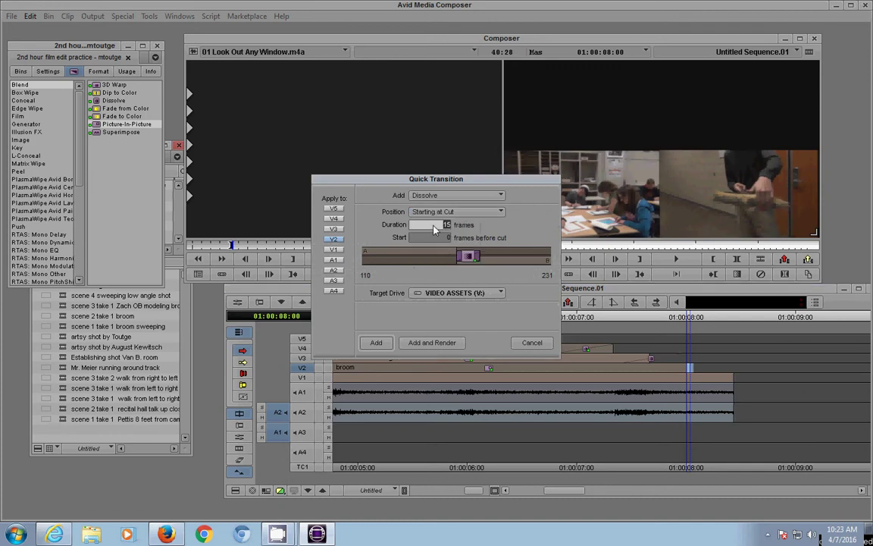
{"action": "left_click", "coordinate": [441, 345]}
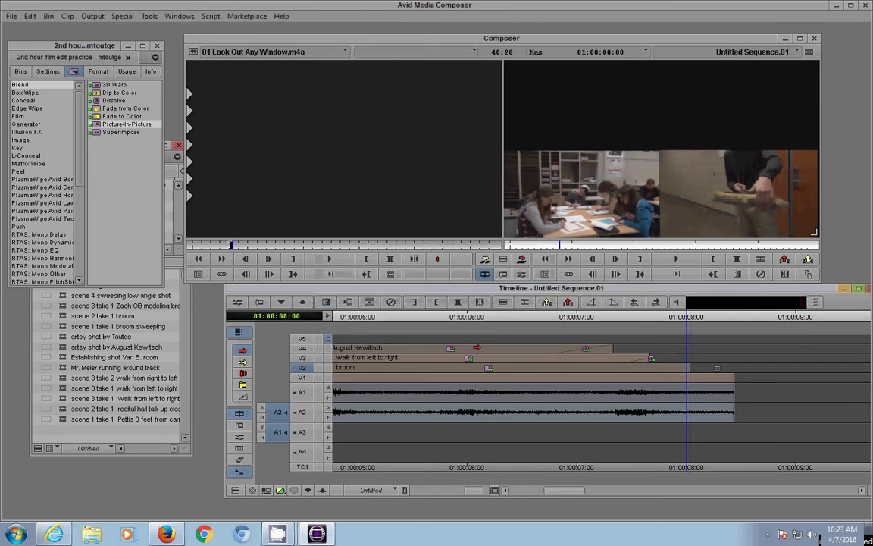
Scrub through the V4 dissolve from 01:00:06:25 to 01:00:07:12 to check how that image fades out
{"action": "left_click", "coordinate": [626, 346]}
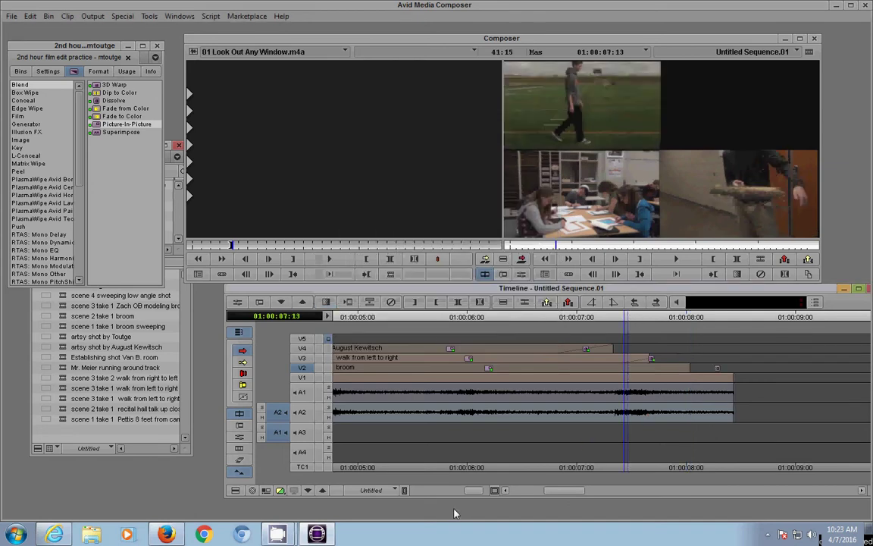
{"action": "left_click_drag", "start_coordinate": [476, 493], "coordinate": [479, 493]}
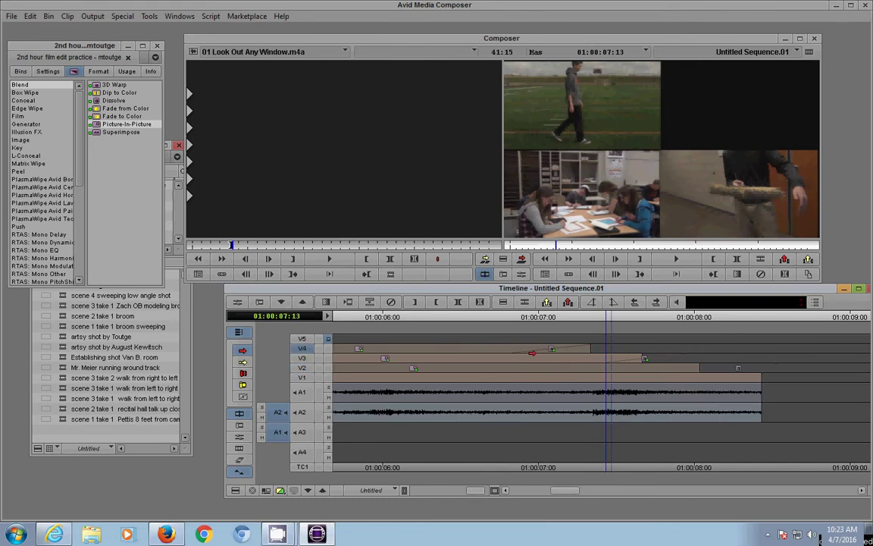
{"action": "left_click", "coordinate": [516, 322]}
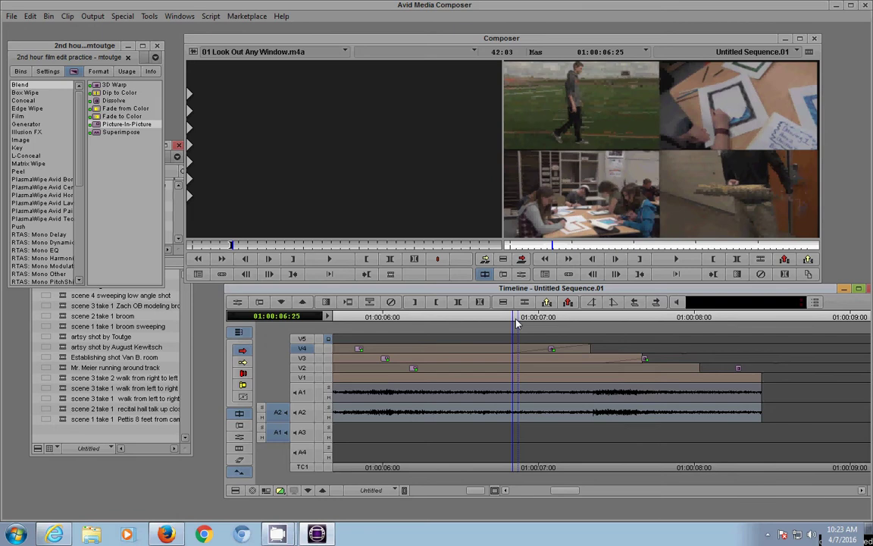
{"action": "left_click_drag", "start_coordinate": [516, 323], "coordinate": [540, 318]}
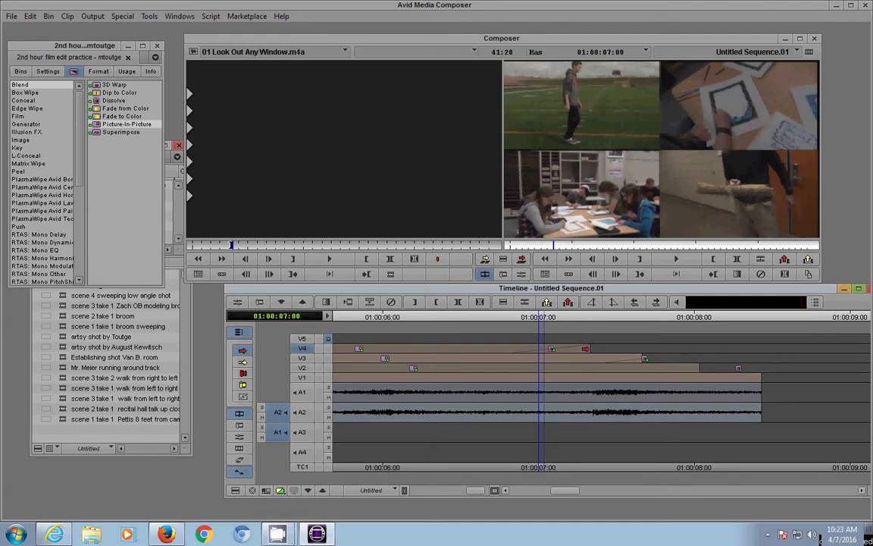
{"action": "left_click", "coordinate": [525, 318]}
{"action": "left_click_drag", "start_coordinate": [529, 319], "coordinate": [604, 324]}
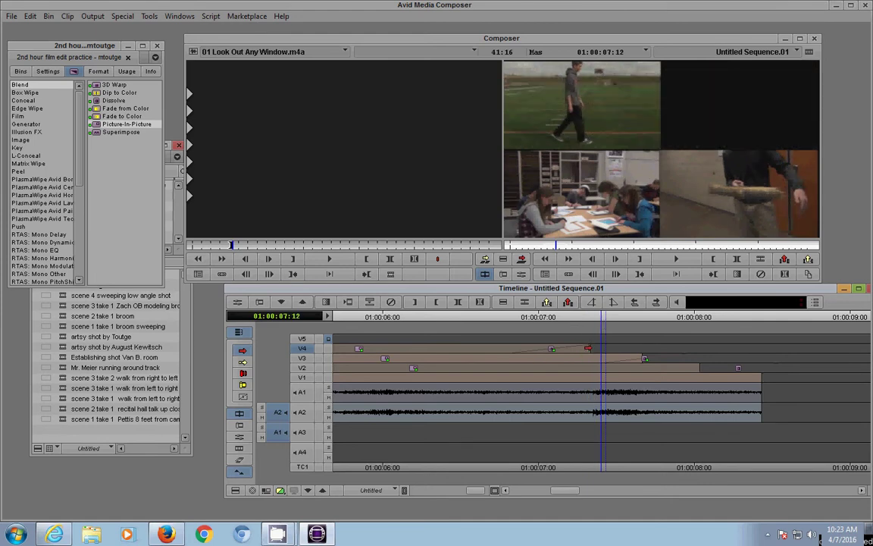
Step back frame by frame from 01:00:07:19 to the start of the V3 dissolve at 01:00:07:12 and make V3 the active video track
{"action": "left_click", "coordinate": [639, 319]}
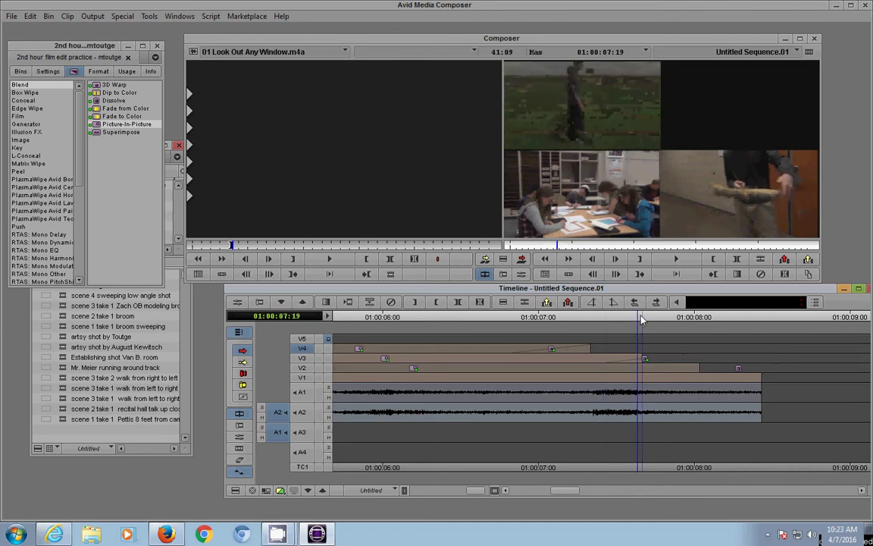
{"action": "key", "text": "Left"}
{"action": "key", "text": "Left"}
{"action": "key", "text": "Left"}
{"action": "key", "text": "Left"}
{"action": "key", "text": "Left"}
{"action": "key", "text": "Left"}
{"action": "key", "text": "Left"}
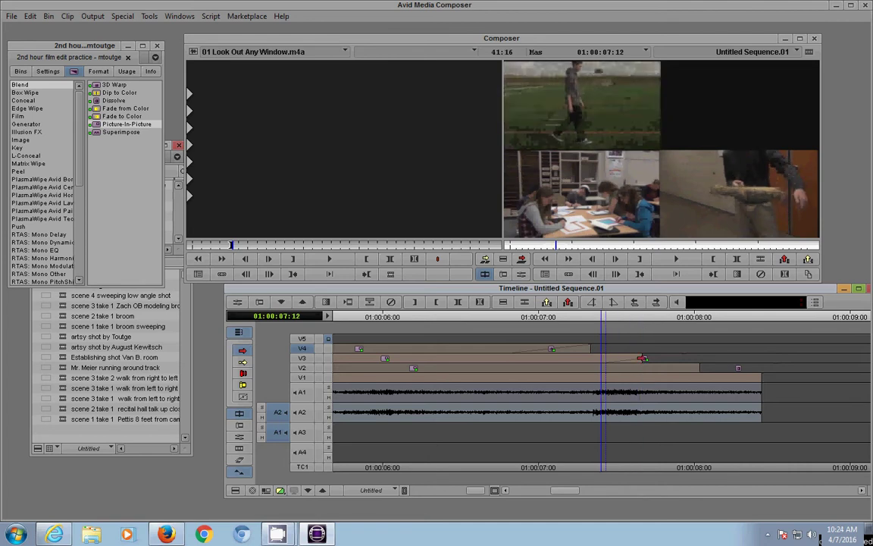
{"action": "left_click", "coordinate": [302, 357]}
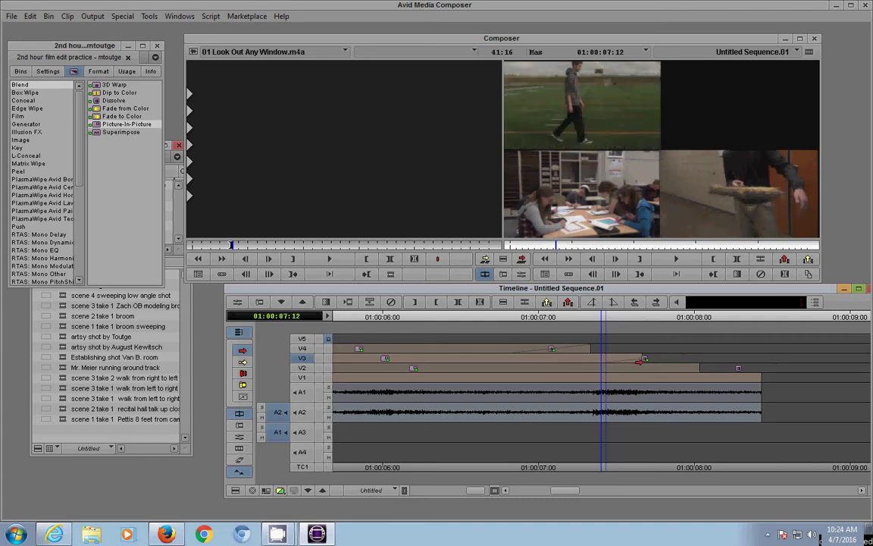
Step forward frame by frame through the V3 dissolve from 01:00:07:13 to 01:00:07:28 to examine the fade around the cut
{"action": "left_click", "coordinate": [609, 318]}
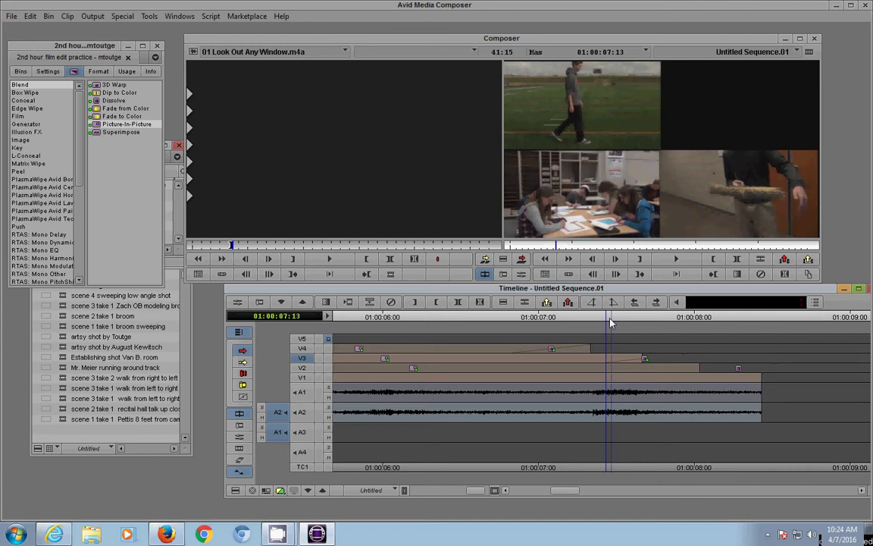
{"action": "key", "text": "Right"}
{"action": "key", "text": "Right"}
{"action": "key", "text": "Right"}
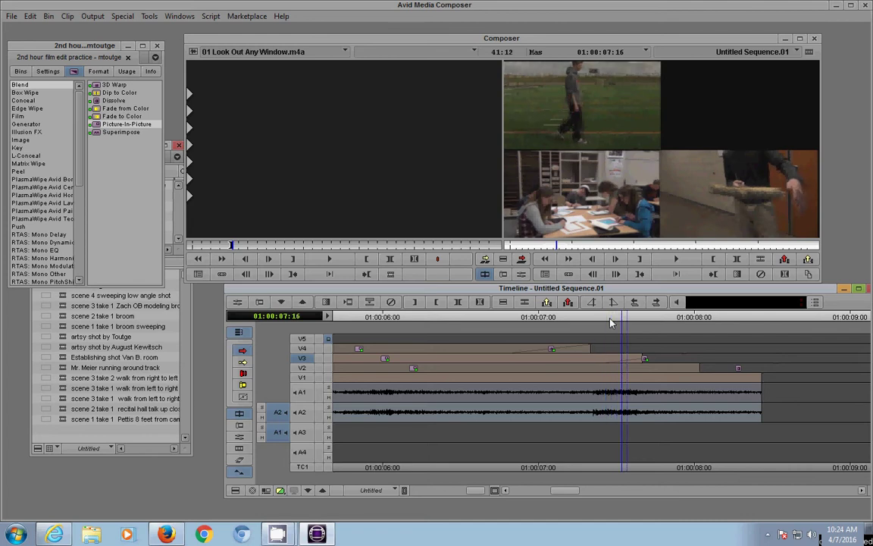
{"action": "key", "text": "Right"}
{"action": "key", "text": "Right"}
{"action": "key", "text": "Right"}
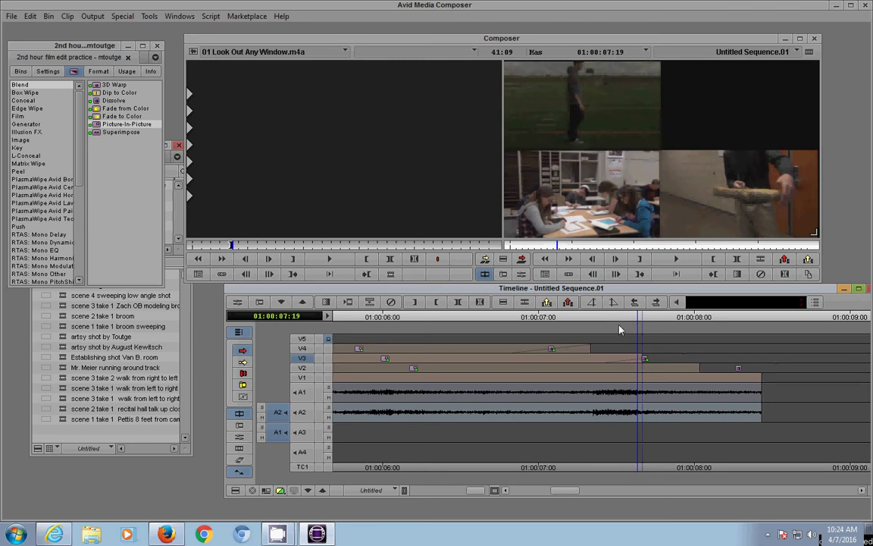
{"action": "key", "text": "Right"}
{"action": "key", "text": "Right"}
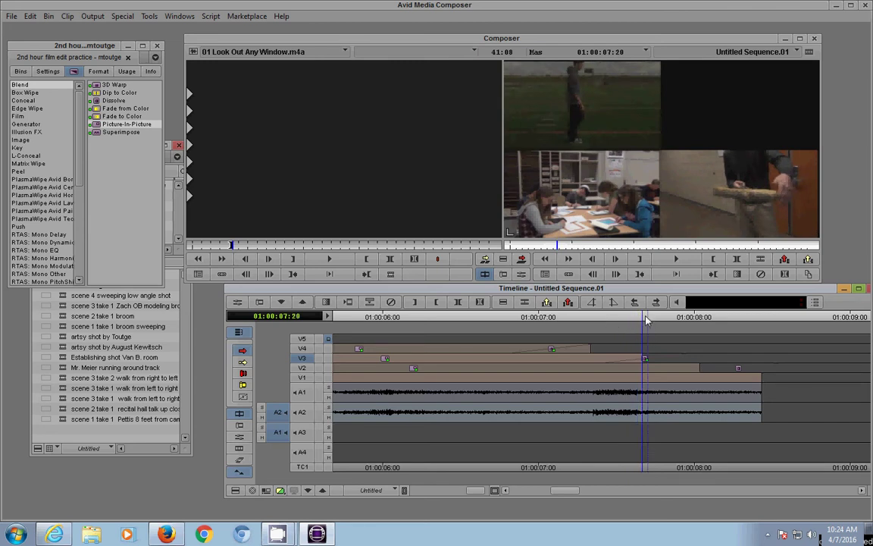
{"action": "key", "text": "Right"}
{"action": "key", "text": "Right"}
{"action": "key", "text": "Right"}
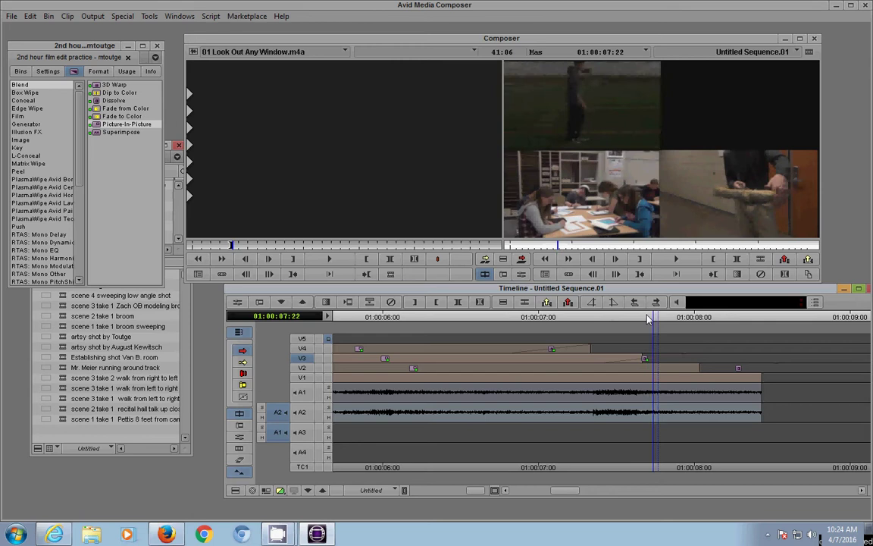
{"action": "key", "text": "Right"}
{"action": "key", "text": "Right"}
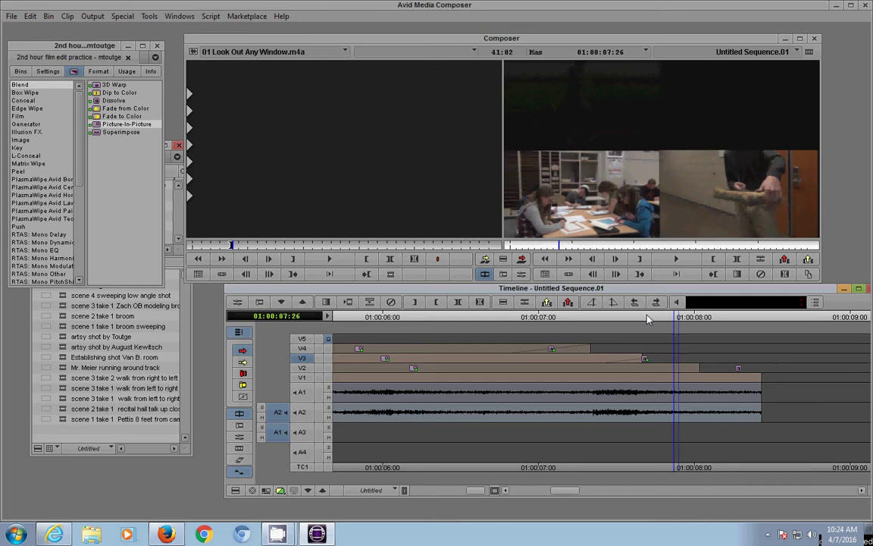
{"action": "key", "text": "Right"}
{"action": "key", "text": "Right"}
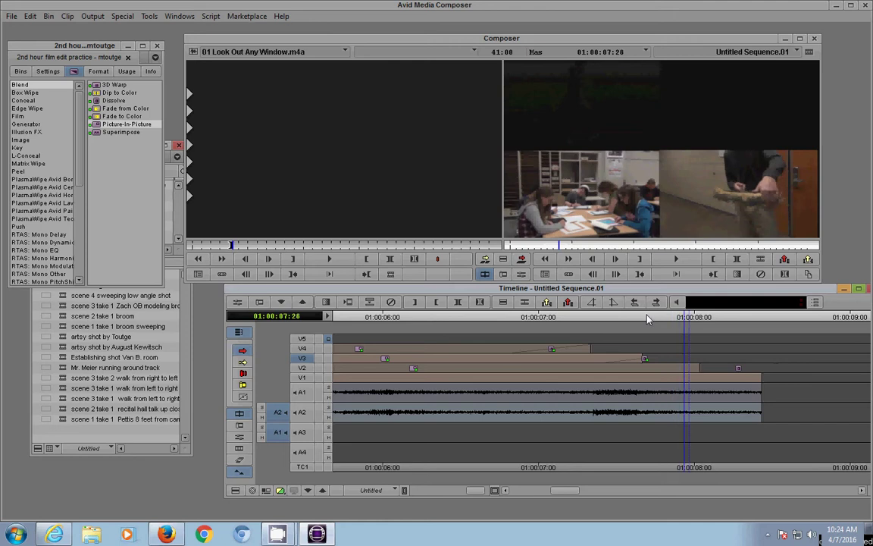
Step back frame by frame through the V3 dissolve from 01:00:07:28 to 01:00:07:18 and forward again to 01:00:07:28 to examine the fade
{"action": "key", "text": "Left"}
{"action": "key", "text": "Left"}
{"action": "key", "text": "Left"}
{"action": "key", "text": "Left"}
{"action": "key", "text": "Left"}
{"action": "key", "text": "Left"}
{"action": "key", "text": "Left"}
{"action": "key", "text": "Left"}
{"action": "key", "text": "Left"}
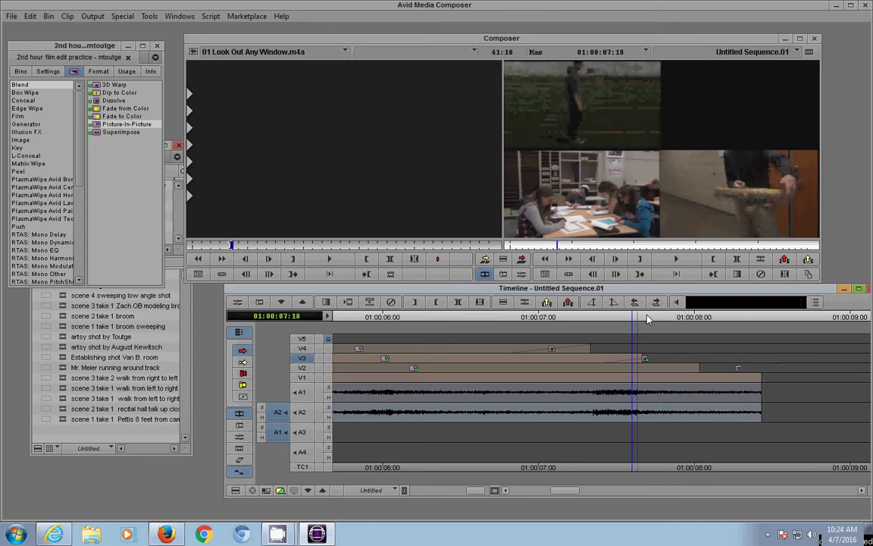
{"action": "key", "text": "Right"}
{"action": "key", "text": "Right"}
{"action": "key", "text": "Right"}
{"action": "key", "text": "Right"}
{"action": "key", "text": "Right"}
{"action": "key", "text": "Right"}
{"action": "key", "text": "Right"}
{"action": "key", "text": "Right"}
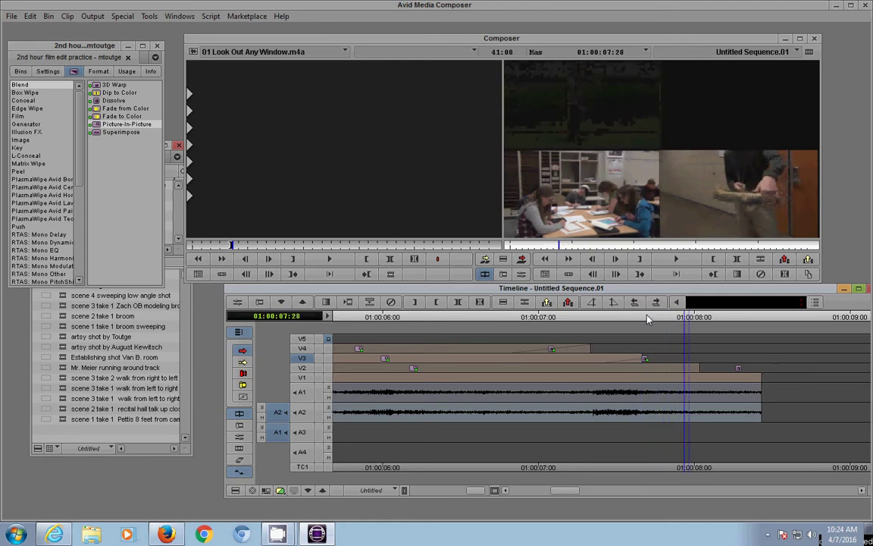
Step back and forth frame by frame around the V3 cut, ending at 01:00:07:23, to compare the image before and after it
{"action": "key", "text": "Left"}
{"action": "key", "text": "Left"}
{"action": "key", "text": "Left"}
{"action": "key", "text": "Left"}
{"action": "key", "text": "Left"}
{"action": "key", "text": "Left"}
{"action": "key", "text": "Left"}
{"action": "key", "text": "Left"}
{"action": "key", "text": "Left"}
{"action": "key", "text": "Left"}
{"action": "key", "text": "Left"}
{"action": "key", "text": "Left"}
{"action": "key", "text": "Left"}
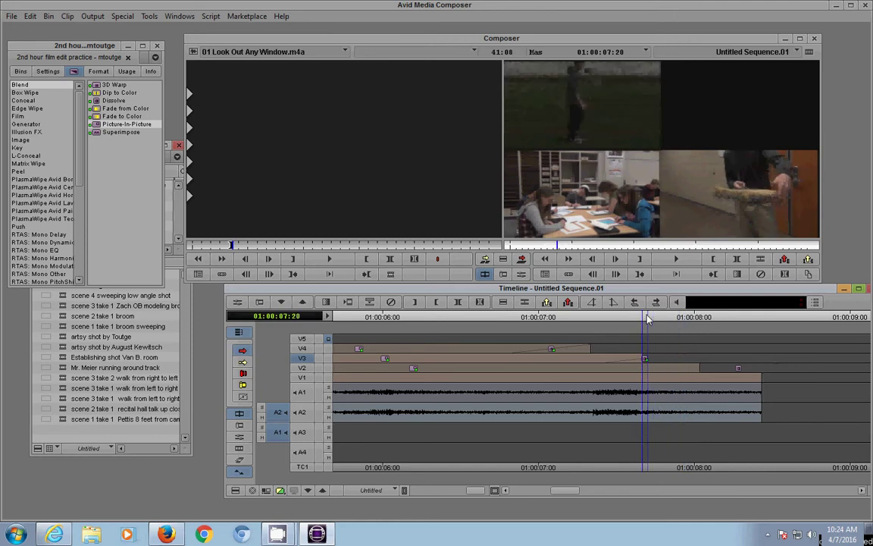
{"action": "key", "text": "Right"}
{"action": "key", "text": "Right"}
{"action": "key", "text": "Right"}
{"action": "key", "text": "Right"}
{"action": "key", "text": "Right"}
{"action": "key", "text": "Right"}
{"action": "key", "text": "Right"}
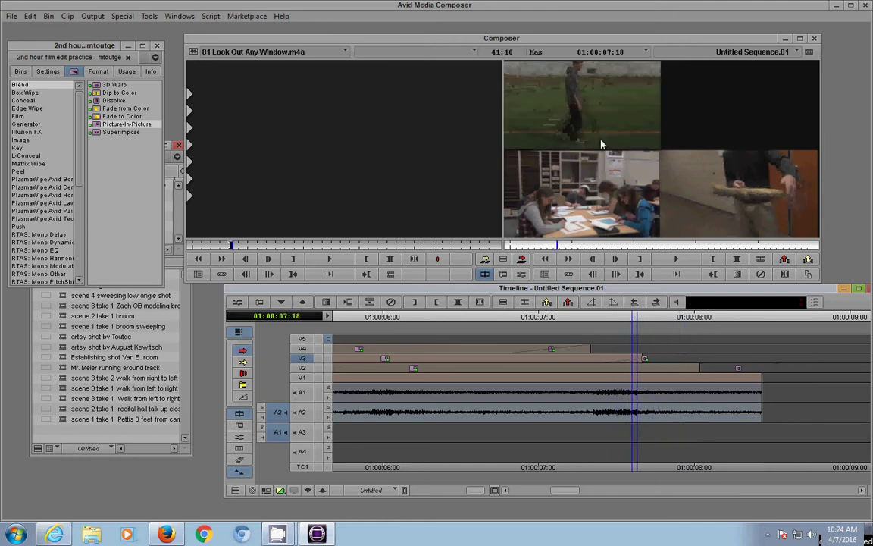
{"action": "key", "text": "Right"}
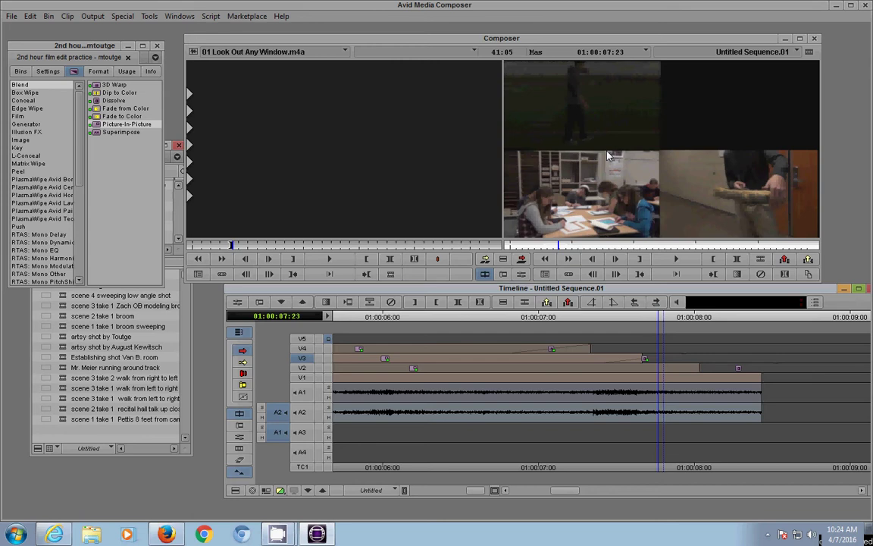
Return frame by frame to 01:00:07:16 and advance to 01:00:07:19 to check how far V3 has faded just before its cut
{"action": "key", "text": "Left"}
{"action": "key", "text": "Left"}
{"action": "key", "text": "Left"}
{"action": "key", "text": "Left"}
{"action": "key", "text": "Left"}
{"action": "key", "text": "Left"}
{"action": "key", "text": "Left"}
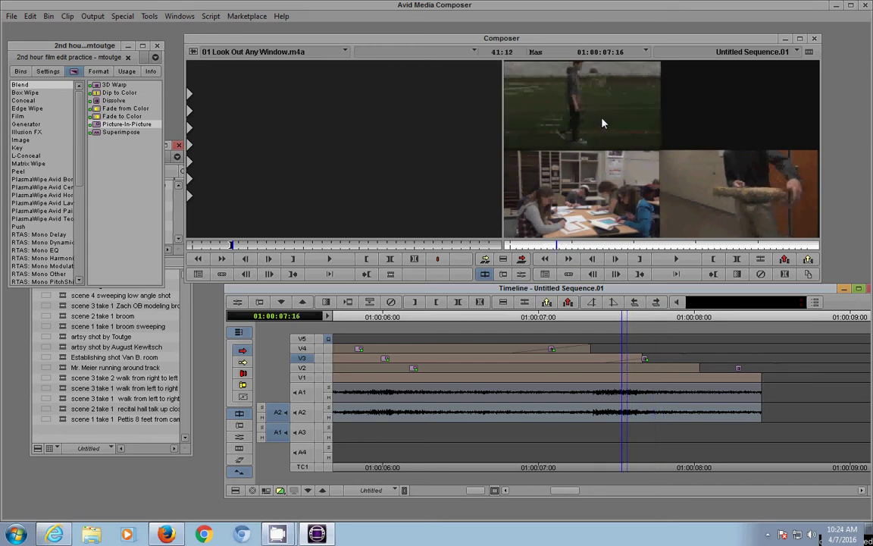
{"action": "key", "text": "Right"}
{"action": "key", "text": "Right"}
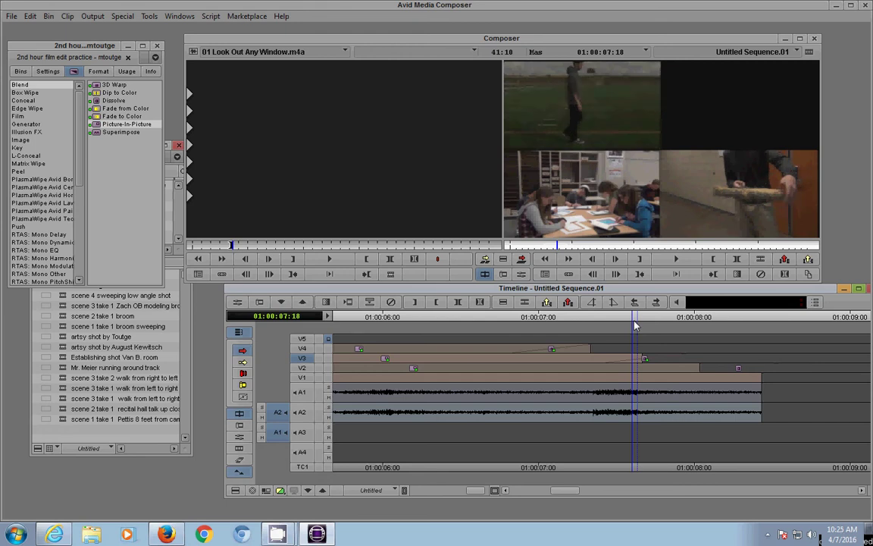
{"action": "mouse_move", "coordinate": [635, 325]}
{"action": "left_mouse_down"}
{"action": "mouse_move", "coordinate": [614, 326]}
{"action": "mouse_move", "coordinate": [669, 323]}
{"action": "mouse_move", "coordinate": [640, 329]}
{"action": "left_mouse_up"}
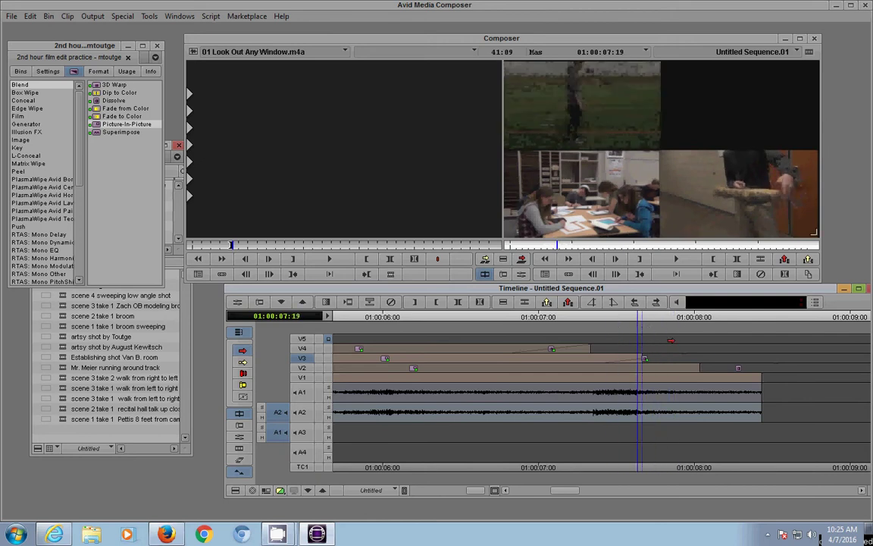
Move to the V2 cut at 01:00:08:00 and step forward to 01:00:08:16 to examine how the Starting at Cut dissolve fades
{"action": "mouse_move", "coordinate": [690, 322]}
{"action": "left_mouse_down"}
{"action": "mouse_move", "coordinate": [750, 320]}
{"action": "mouse_move", "coordinate": [688, 320]}
{"action": "mouse_move", "coordinate": [696, 320]}
{"action": "left_mouse_up"}
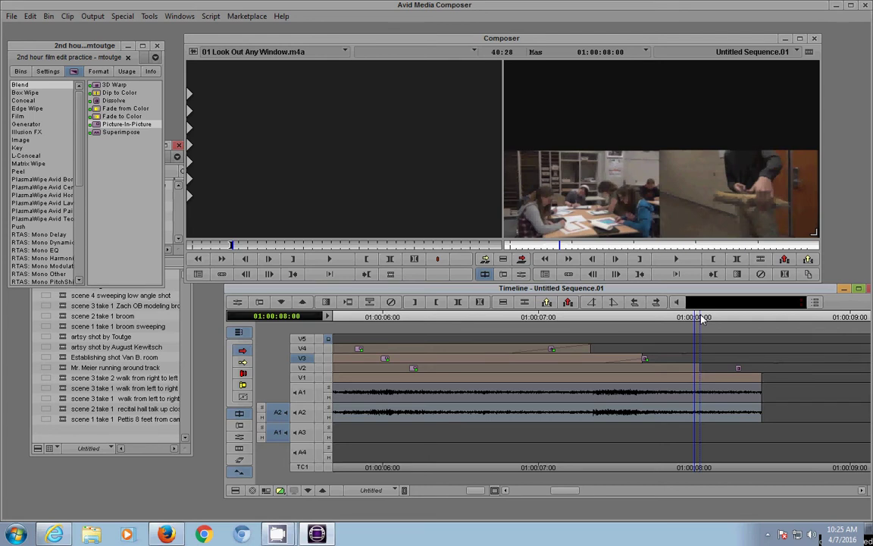
{"action": "left_click_drag", "start_coordinate": [701, 319], "coordinate": [706, 319]}
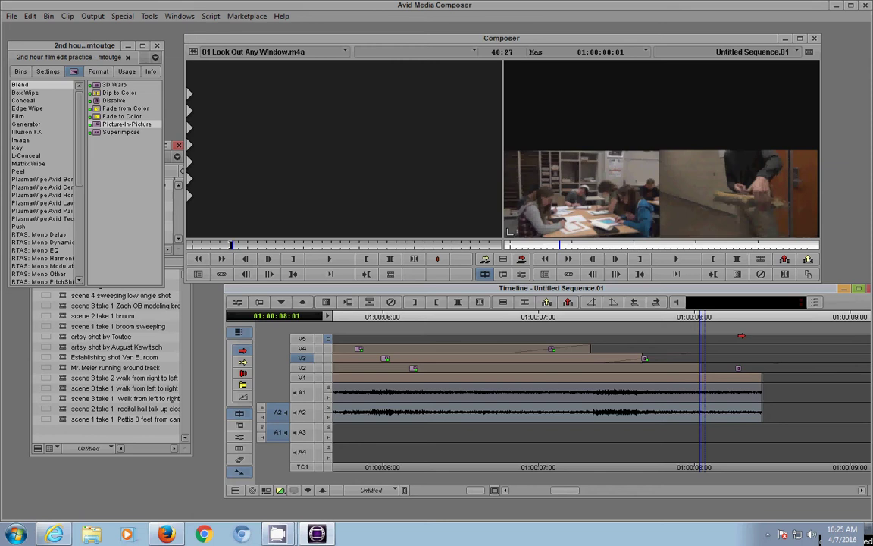
{"action": "key", "text": "Right"}
{"action": "key", "text": "Right"}
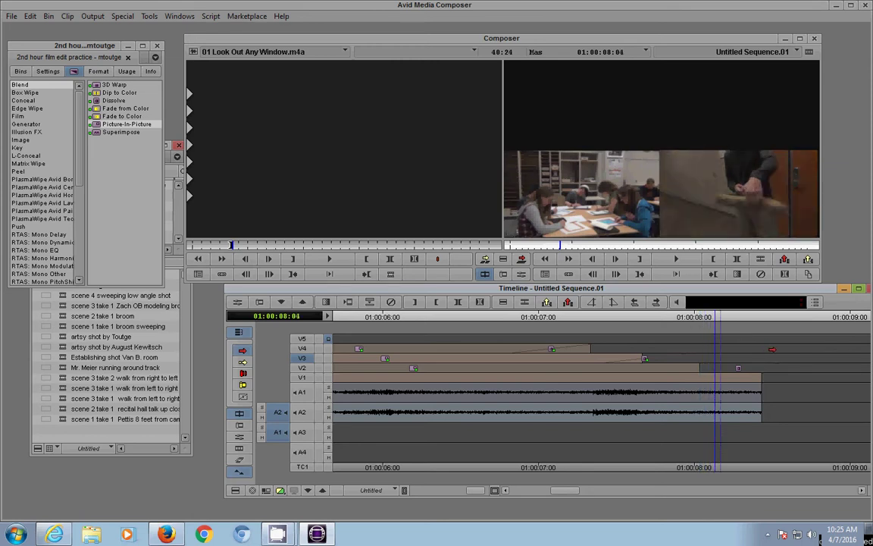
{"action": "key", "text": "Right"}
{"action": "key", "text": "Right"}
{"action": "key", "text": "Right"}
{"action": "key", "text": "Right"}
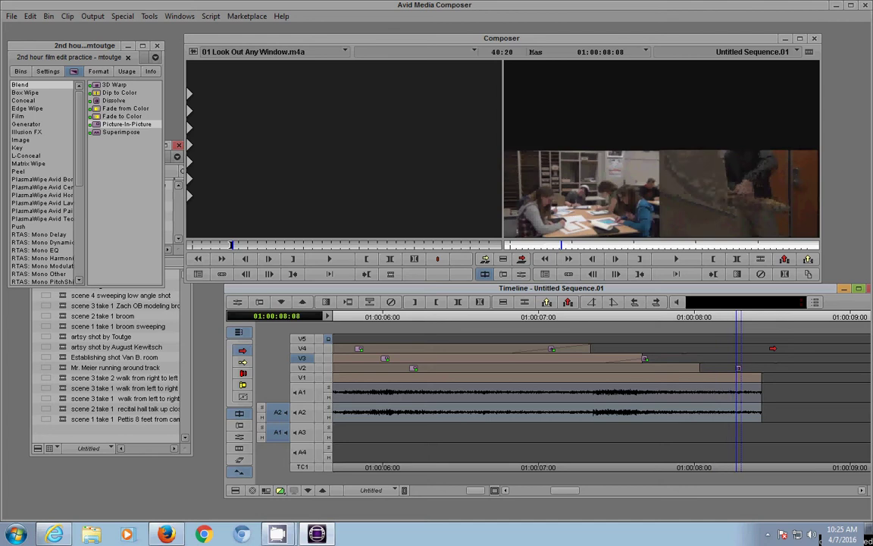
{"action": "key", "text": "Right"}
{"action": "key", "text": "Right"}
{"action": "key", "text": "Right"}
{"action": "key", "text": "Right"}
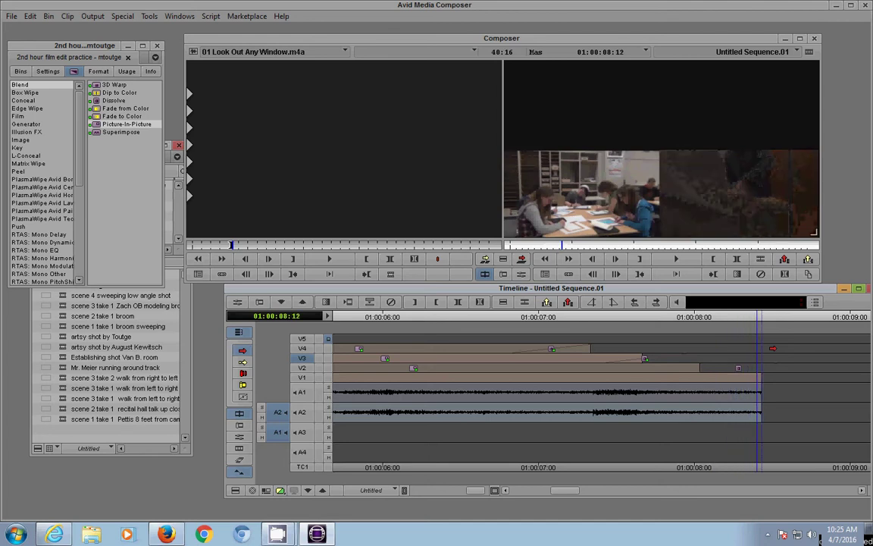
{"action": "key", "text": "Right"}
{"action": "key", "text": "Right"}
{"action": "key", "text": "Right"}
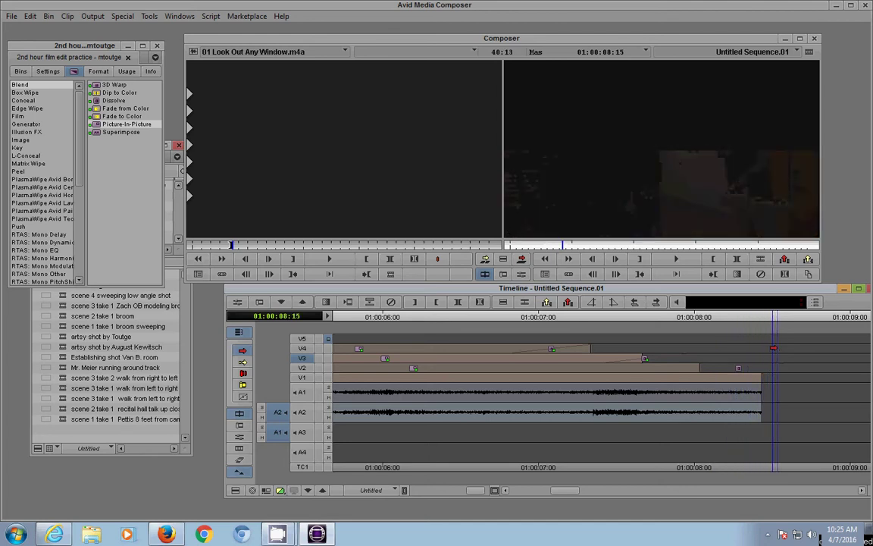
{"action": "key", "text": "Right"}
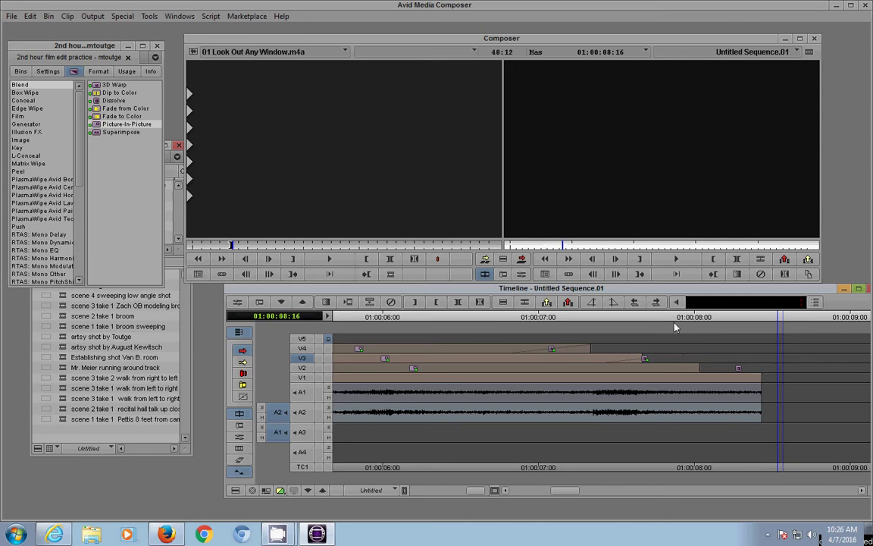
Add and render a 15-frame Dissolve positioned Centered on Cut at the end of the V1 clip, at 01:00:08:12
{"action": "left_click_drag", "start_coordinate": [547, 324], "coordinate": [492, 454]}
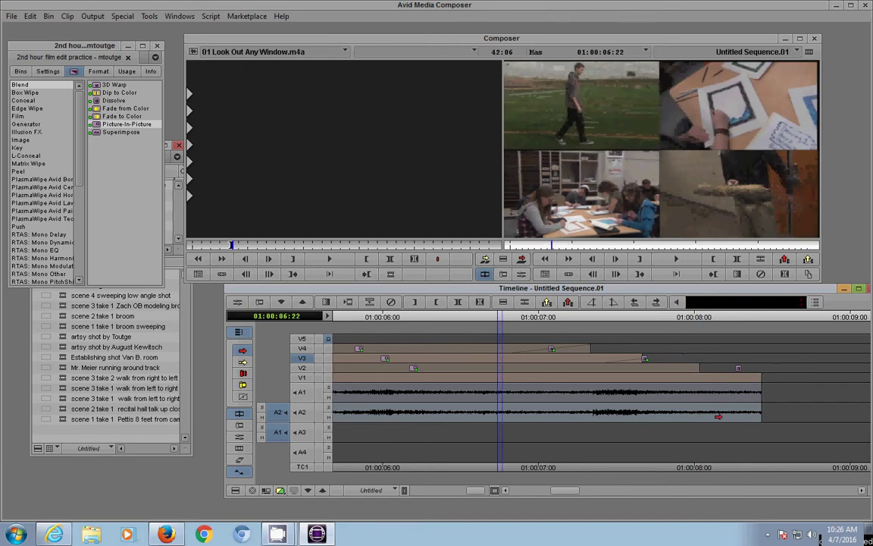
{"action": "left_click", "coordinate": [762, 325]}
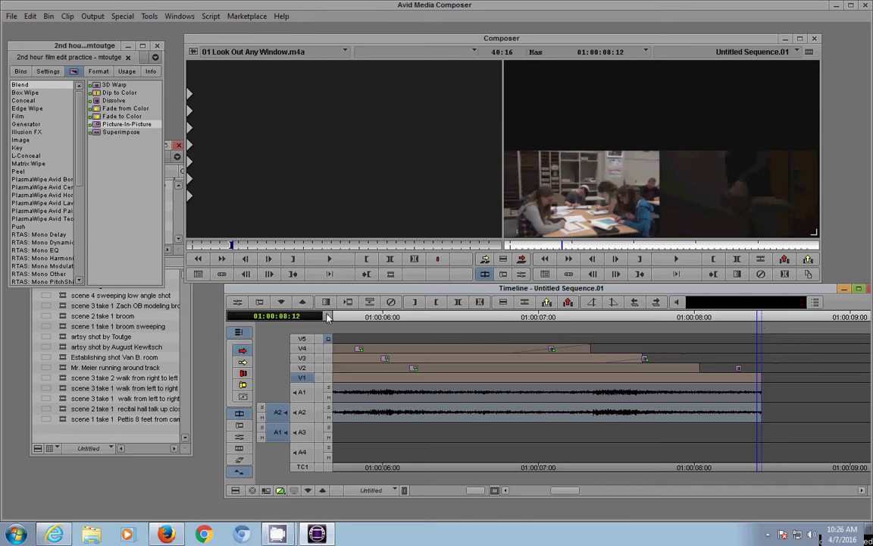
{"action": "key", "text": "backslash"}
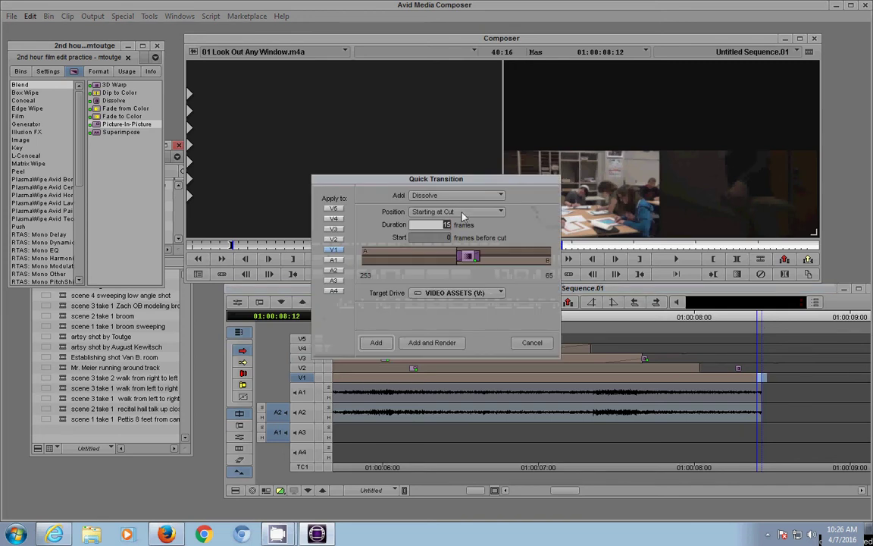
{"action": "left_click", "coordinate": [444, 213]}
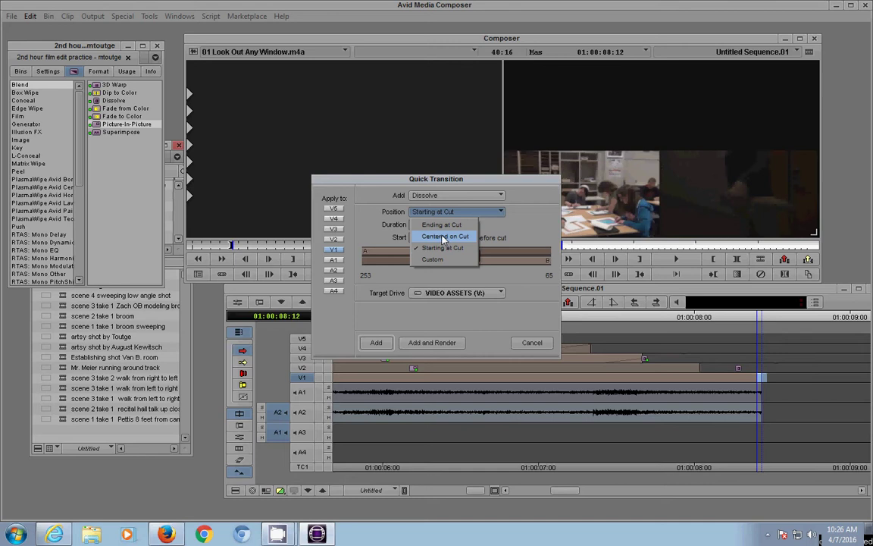
{"action": "left_click", "coordinate": [445, 237]}
{"action": "left_click", "coordinate": [432, 343]}
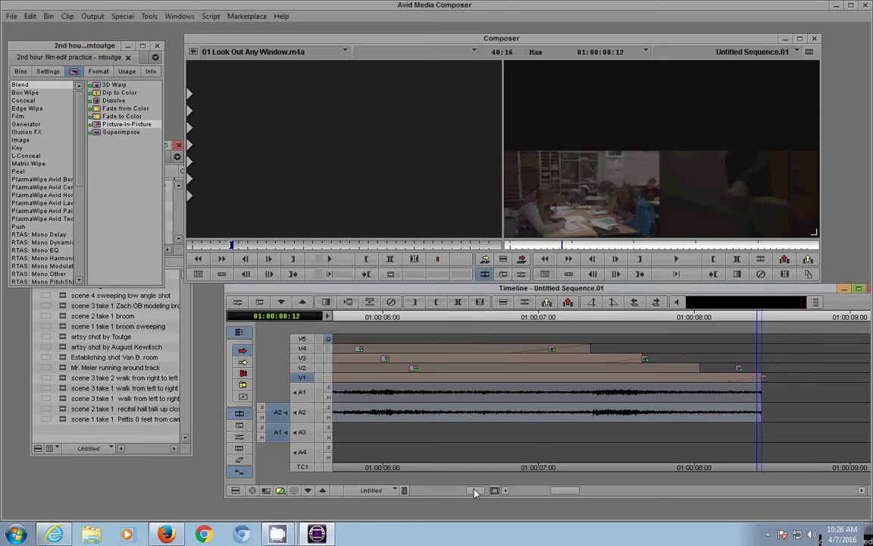
Play the sequence from about 01:00:06:13 past the end of the V1 clip to review the staggered fade-outs
{"action": "key", "text": "ctrl+["}
{"action": "left_click", "coordinate": [496, 319]}
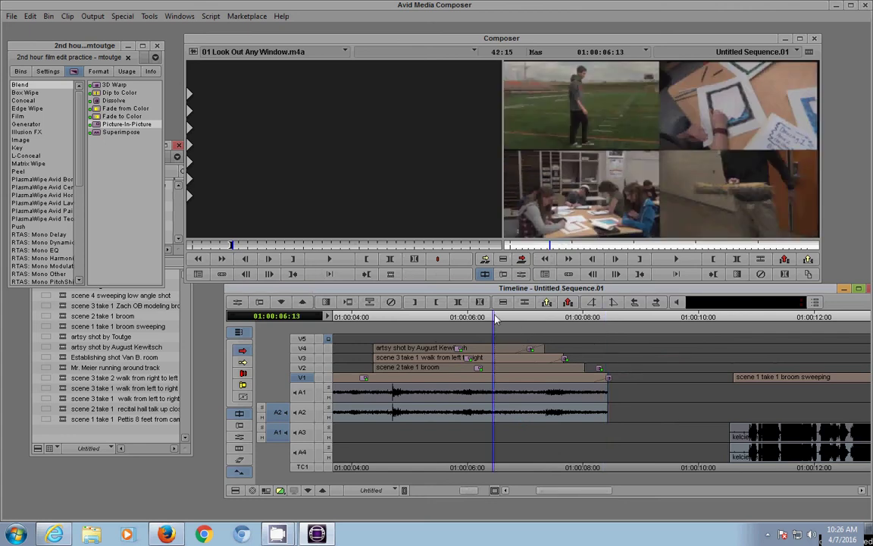
{"action": "key", "text": "space"}
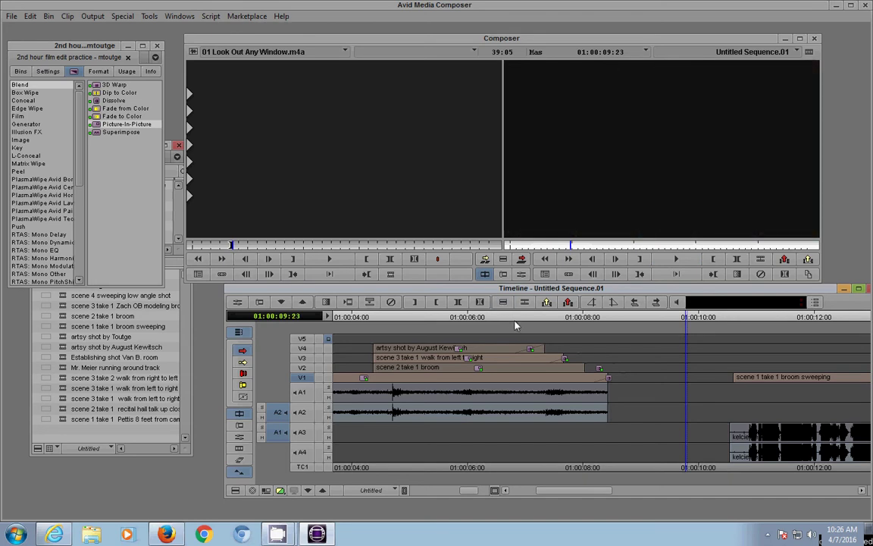
{"action": "left_click", "coordinate": [511, 322]}
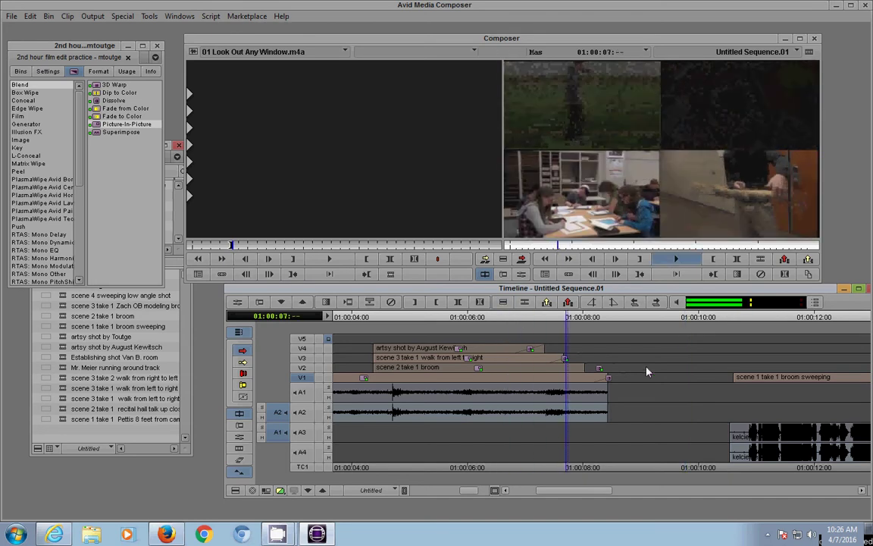
{"action": "key", "text": "space"}
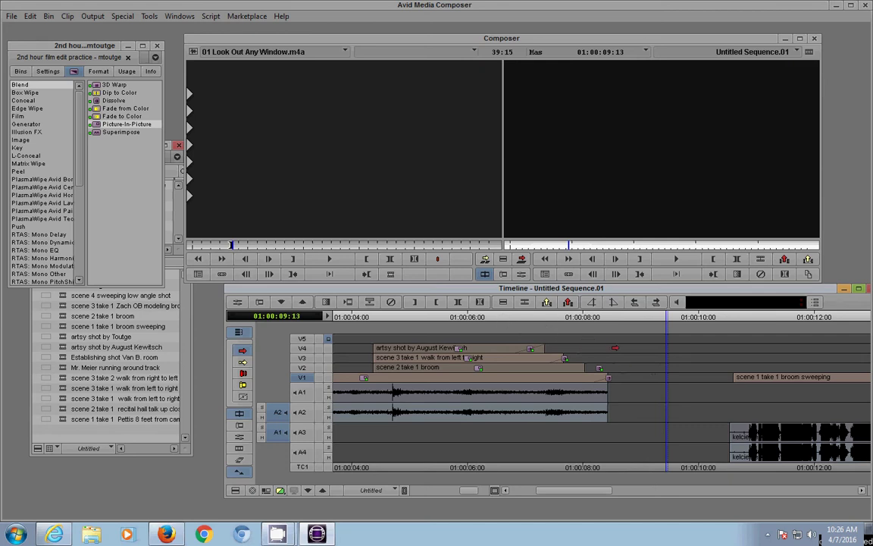
{"action": "key", "text": "space"}
{"action": "key", "text": "space"}
Trim the end of the V1 clip nine frames longer, to 01:00:08:22, and leave trim mode
{"action": "left_click", "coordinate": [607, 321]}
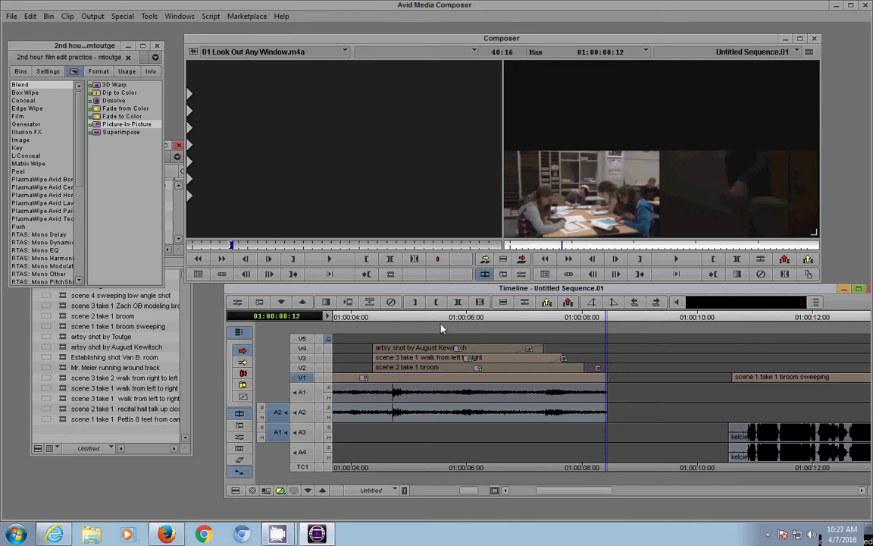
{"action": "left_click", "coordinate": [259, 302]}
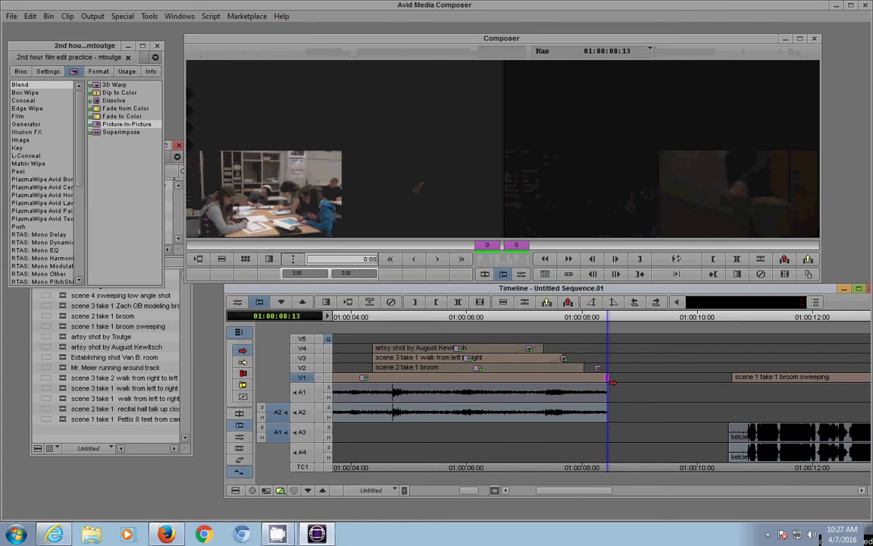
{"action": "left_click", "coordinate": [615, 378]}
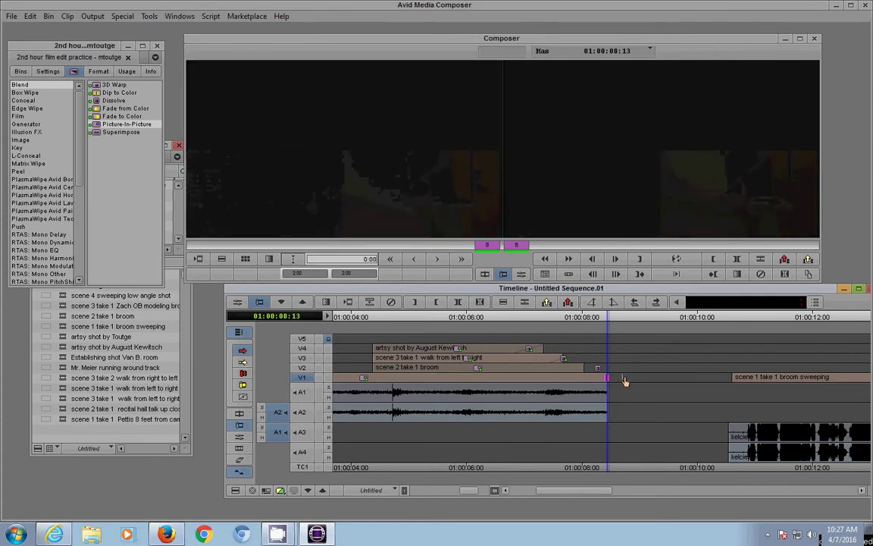
{"action": "left_click_drag", "start_coordinate": [615, 379], "coordinate": [625, 377]}
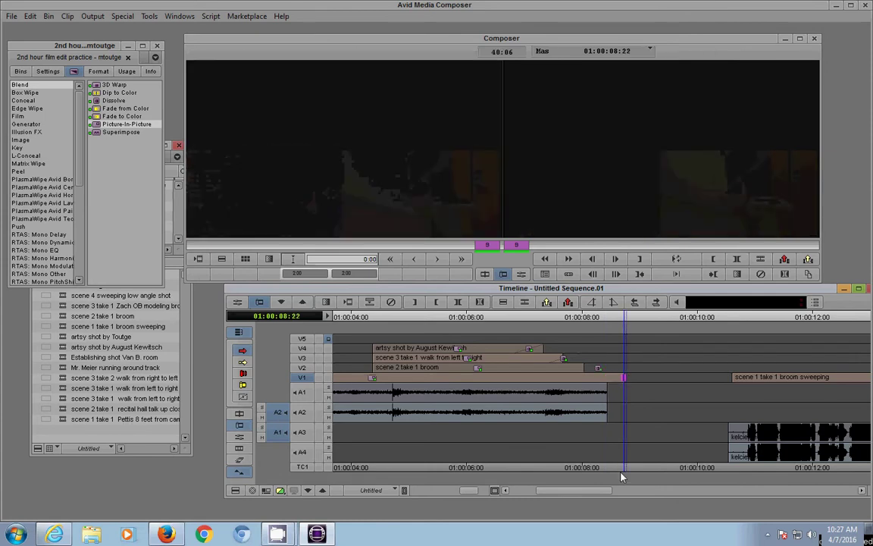
{"action": "left_click", "coordinate": [259, 302]}
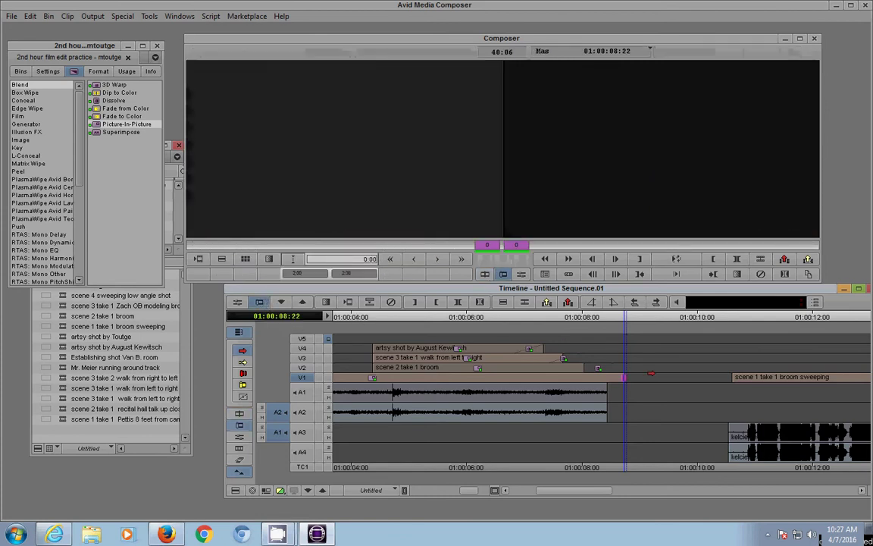
{"action": "left_click_drag", "start_coordinate": [488, 251], "coordinate": [512, 252]}
{"action": "left_click", "coordinate": [656, 413]}
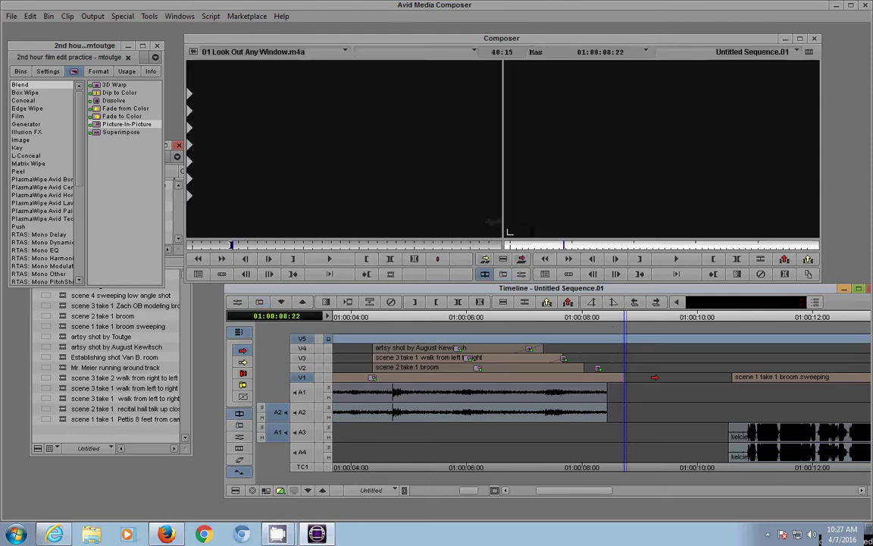
{"action": "left_click", "coordinate": [653, 396]}
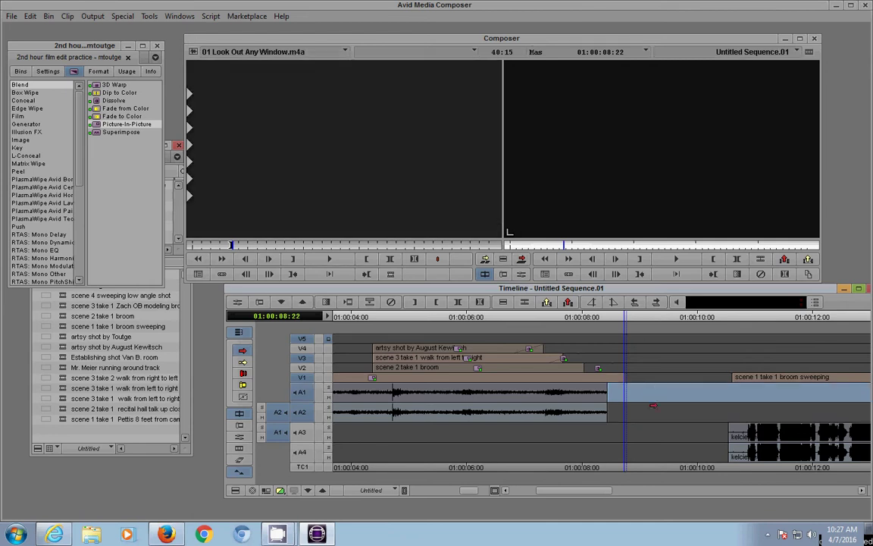
{"action": "left_click_drag", "start_coordinate": [647, 323], "coordinate": [626, 322]}
{"action": "left_click", "coordinate": [326, 301]}
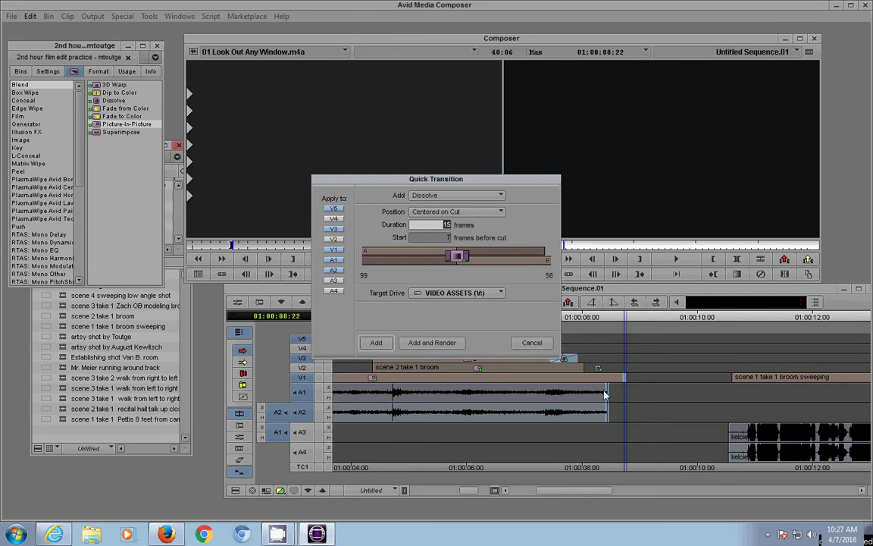
{"action": "left_click_drag", "start_coordinate": [390, 179], "coordinate": [515, 141]}
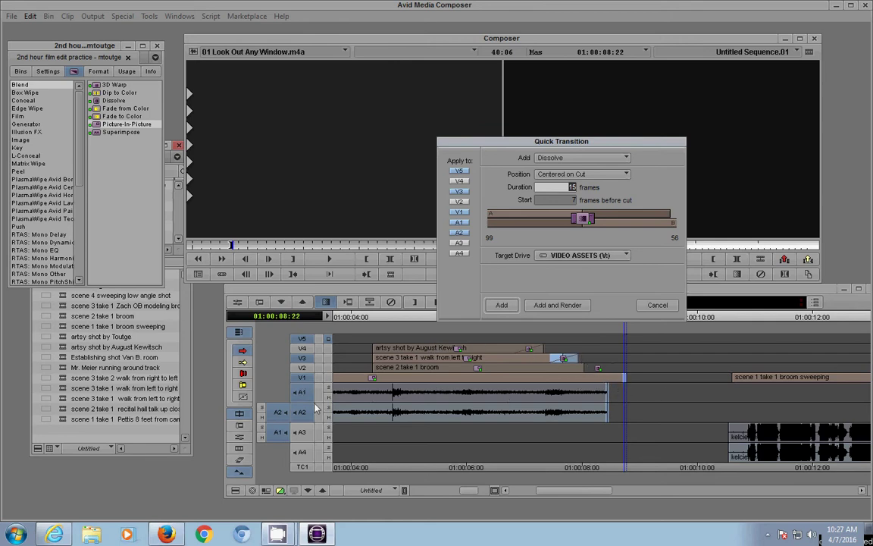
{"action": "left_click", "coordinate": [657, 305]}
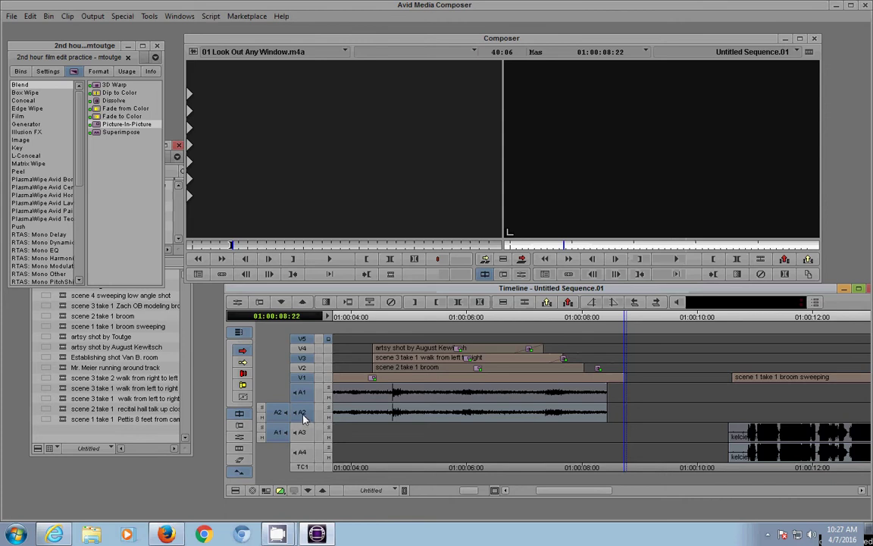
Patch the source audio to A1 and A2, and add and render a 15-frame Dissolve Centered on Cut at the V1 clip's end, 01:00:08:22
{"action": "left_click_drag", "start_coordinate": [278, 431], "coordinate": [280, 392]}
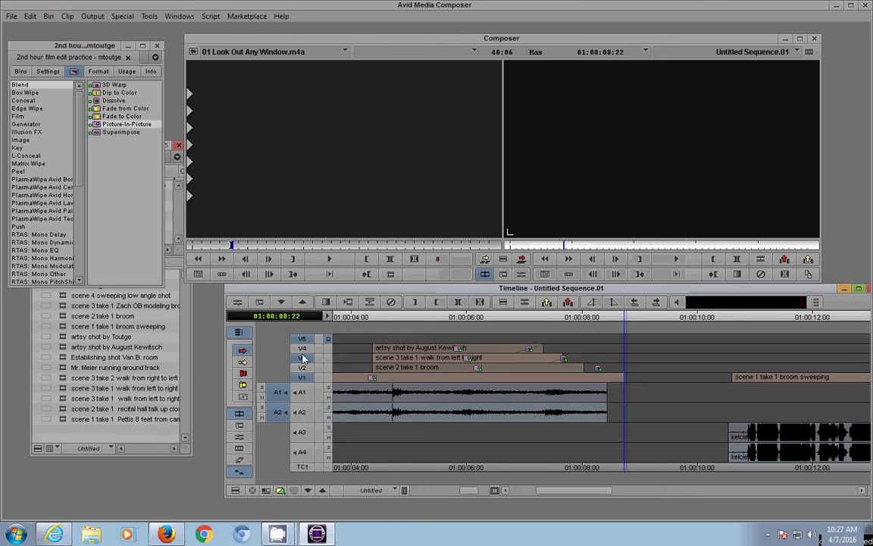
{"action": "left_click", "coordinate": [326, 303]}
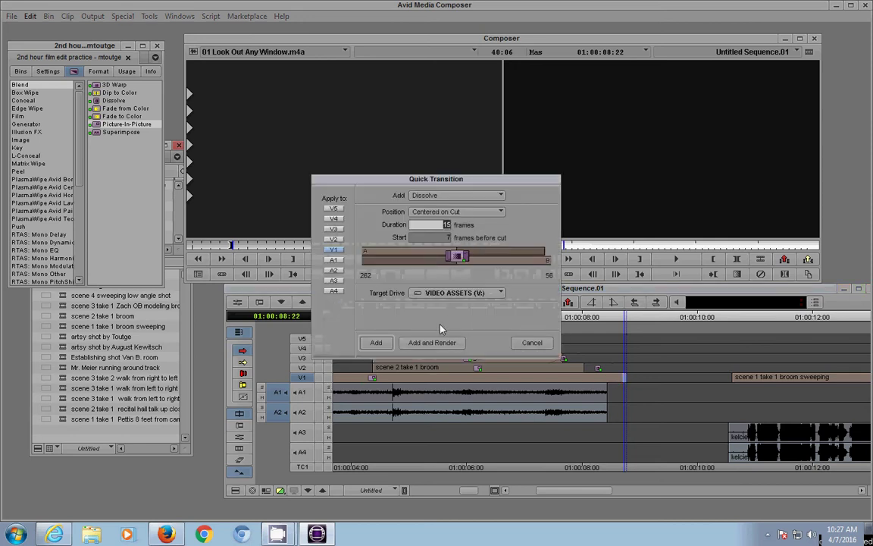
{"action": "left_click", "coordinate": [443, 343]}
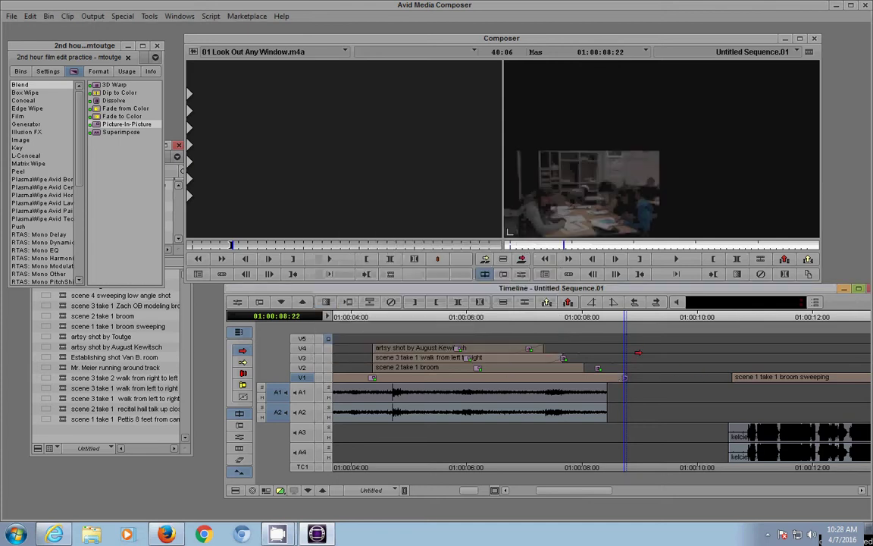
Switch off video track monitoring and play the split-screen section from 01:00:04:06 to examine what the monitor shows
{"action": "left_click", "coordinate": [491, 358]}
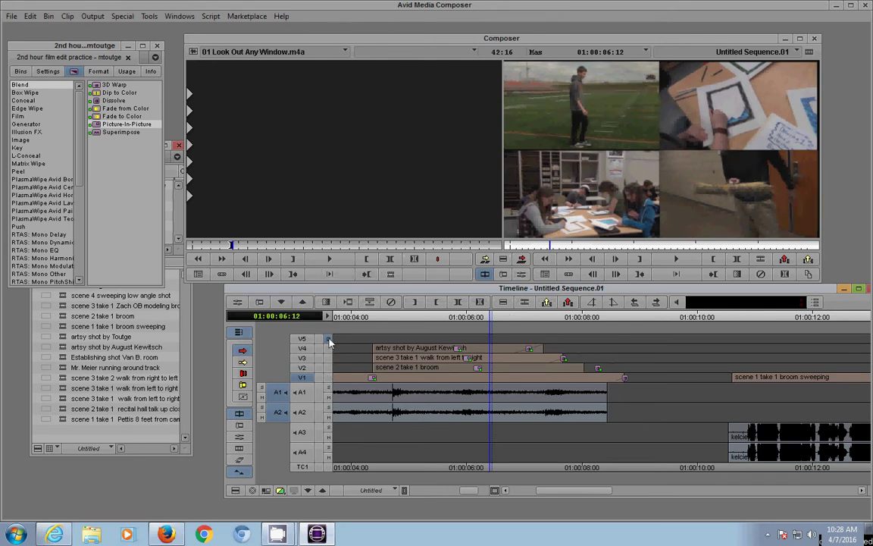
{"action": "left_click", "coordinate": [329, 341]}
{"action": "left_click", "coordinate": [360, 316]}
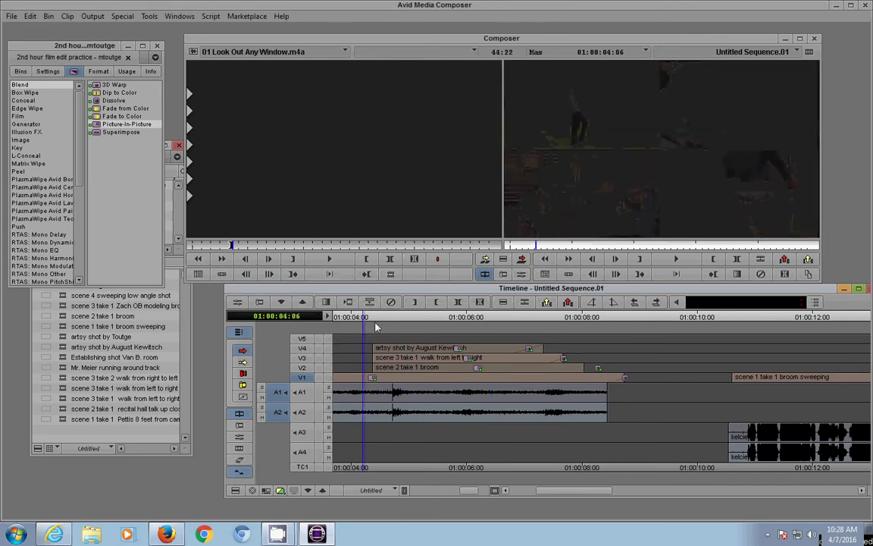
{"action": "key", "text": "space"}
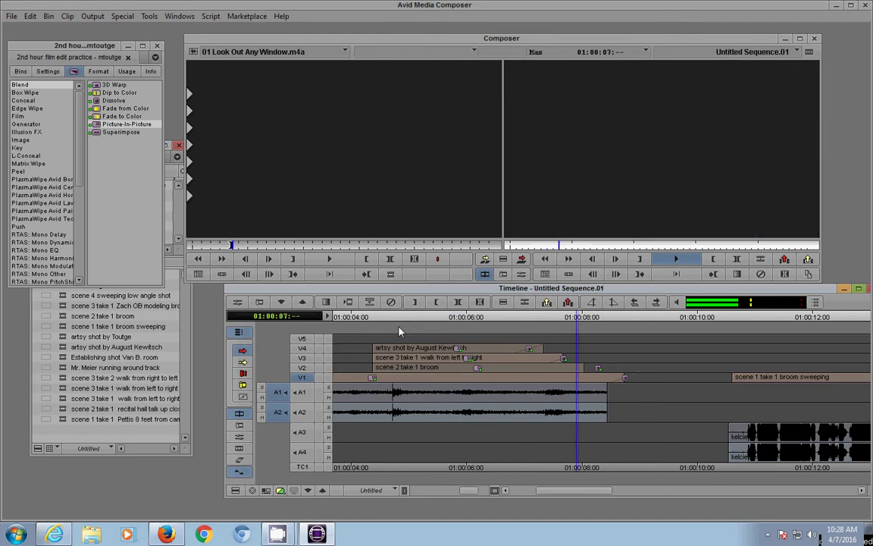
{"action": "key", "text": "space"}
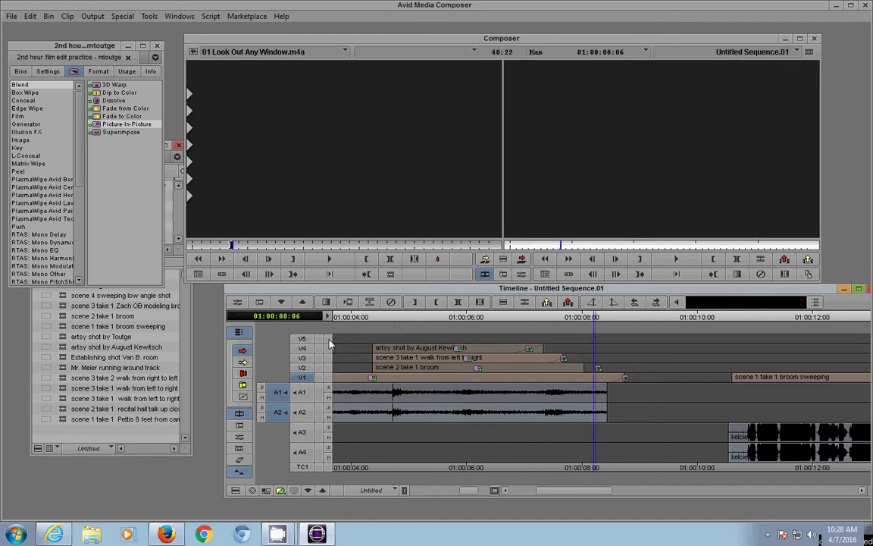
Monitor the video from V5 and play from about 01:00:04:10, and switch monitoring off again and scrub back to 01:00:05:17 for comparison
{"action": "left_click", "coordinate": [328, 338]}
{"action": "left_click", "coordinate": [371, 316]}
{"action": "key", "text": "space"}
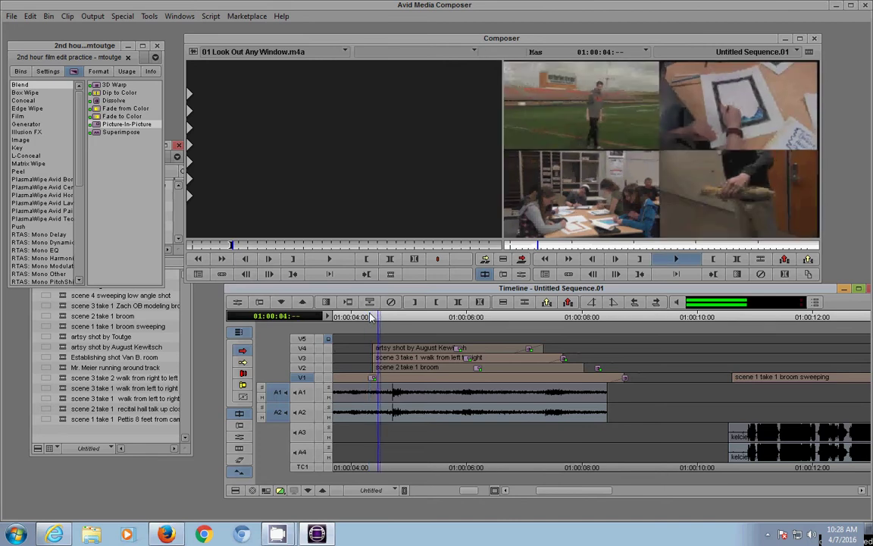
{"action": "key", "text": "space"}
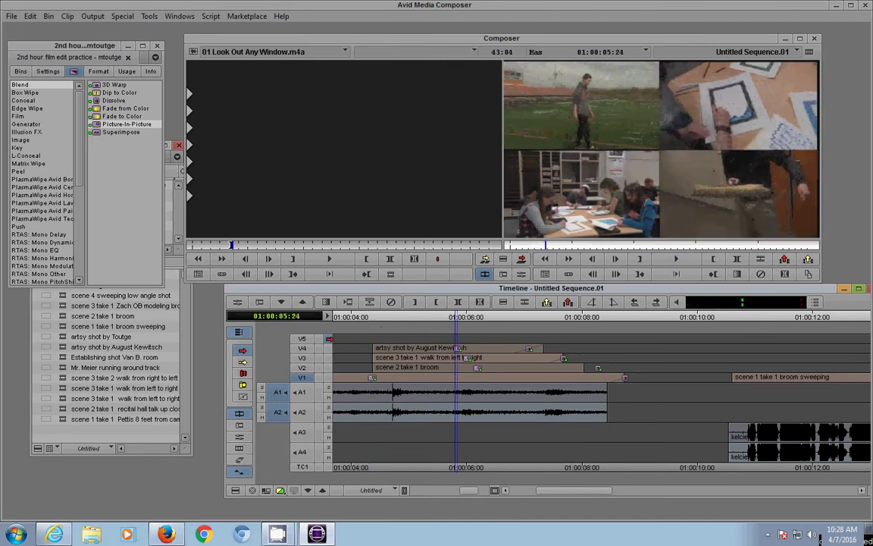
{"action": "left_click", "coordinate": [328, 339]}
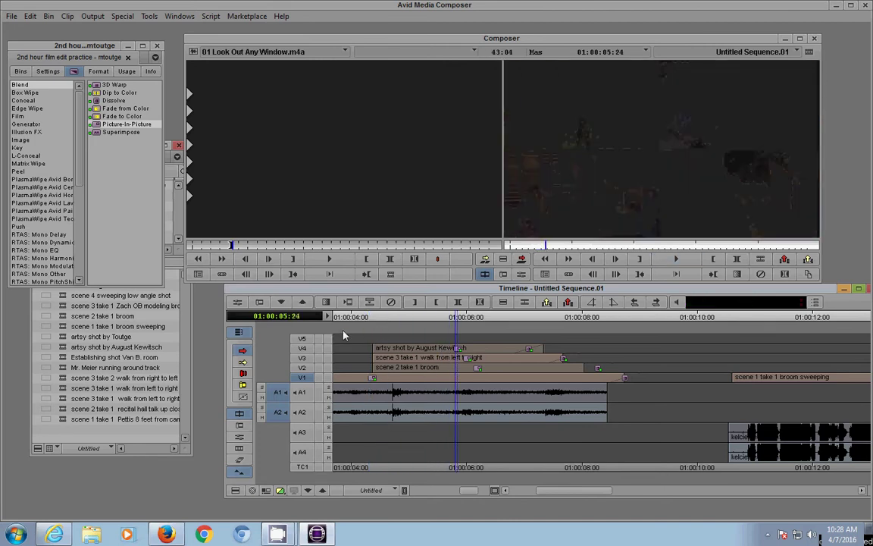
{"action": "left_click_drag", "start_coordinate": [379, 327], "coordinate": [444, 331]}
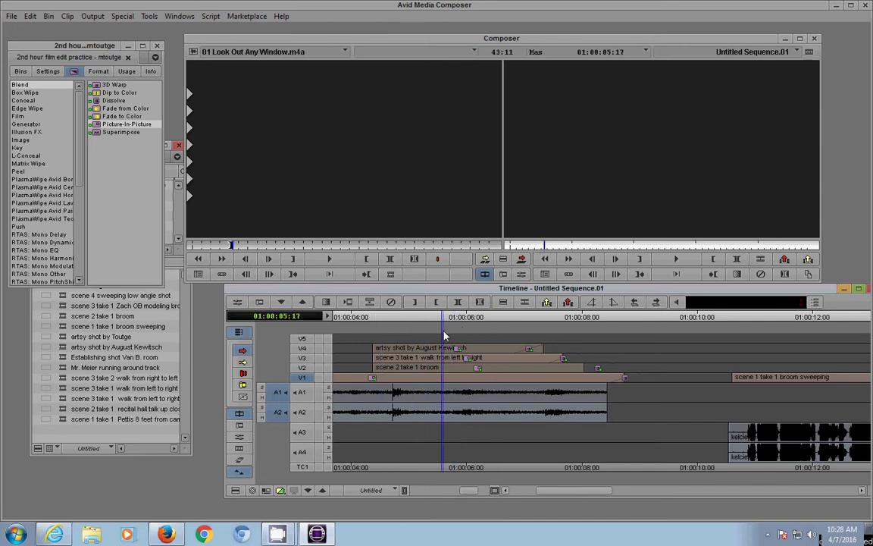
Set video monitoring to V1 and play the split-screen section from about 01:00:04:06 to examine that layer alone
{"action": "left_click", "coordinate": [328, 378]}
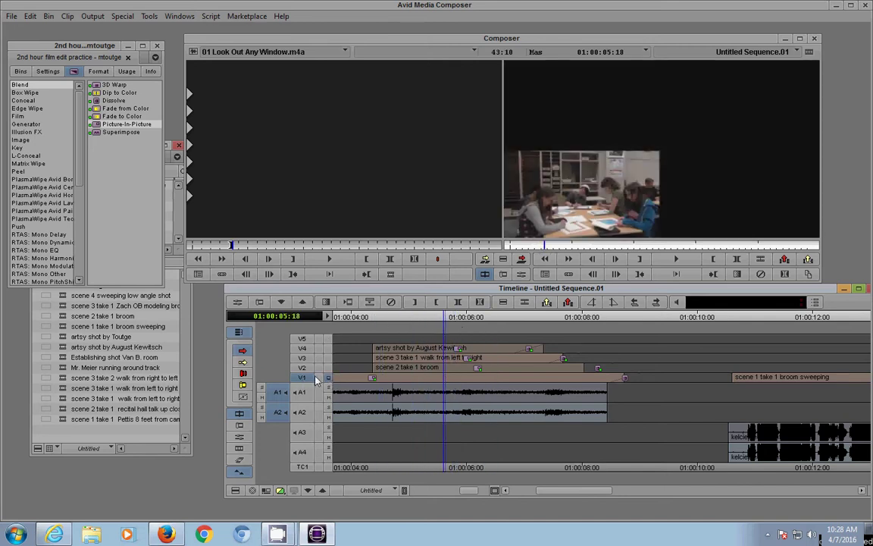
{"action": "left_click_drag", "start_coordinate": [444, 316], "coordinate": [364, 317]}
{"action": "key", "text": "space"}
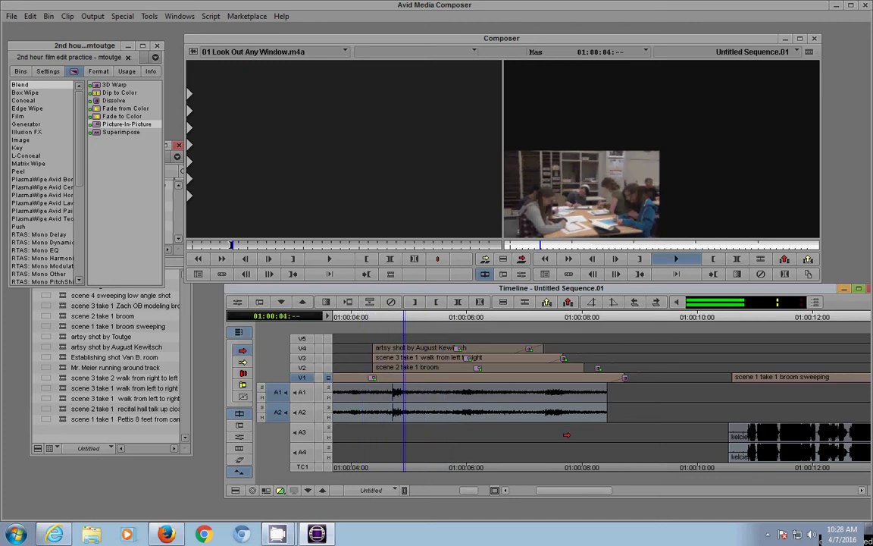
{"action": "key", "text": "space"}
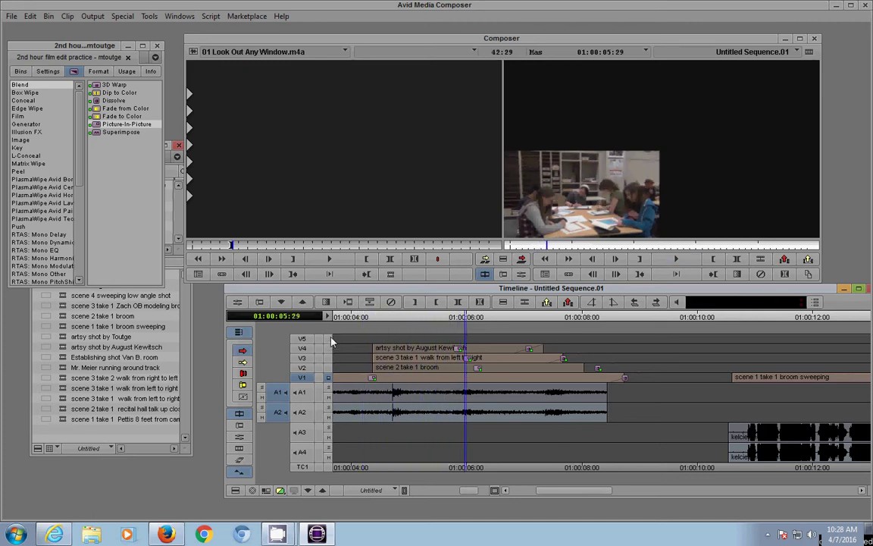
{"action": "left_click", "coordinate": [353, 334]}
{"action": "key", "text": "space"}
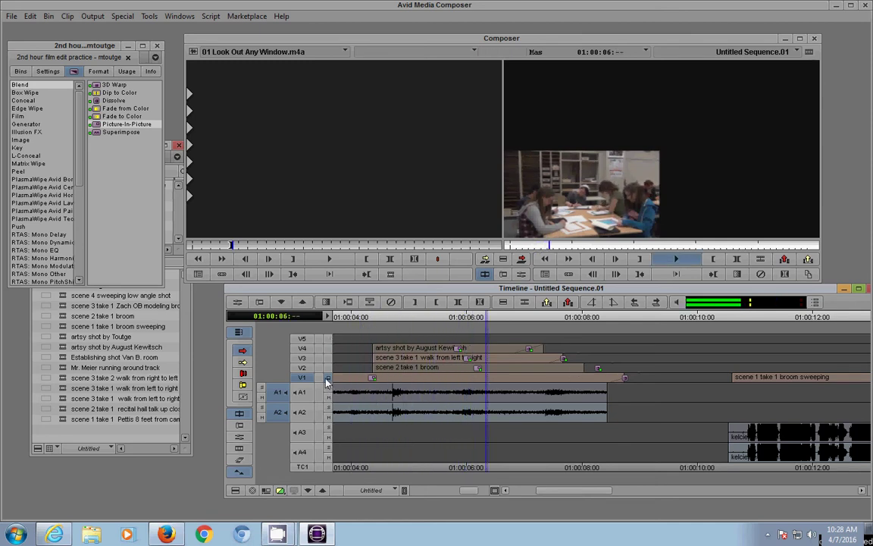
{"action": "key", "text": "space"}
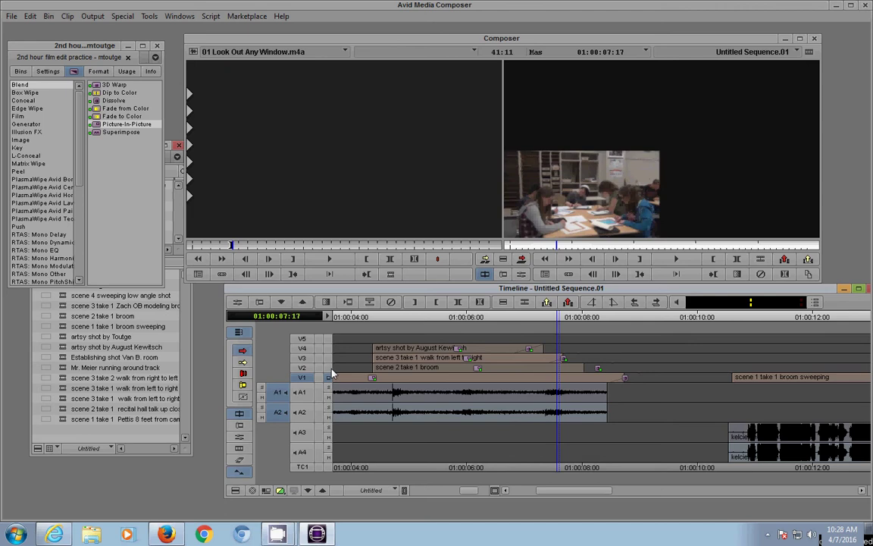
Raise video monitoring to V2 and play from 01:00:04:03 to examine the two lowest layers together
{"action": "left_click", "coordinate": [327, 368]}
{"action": "left_click", "coordinate": [356, 318]}
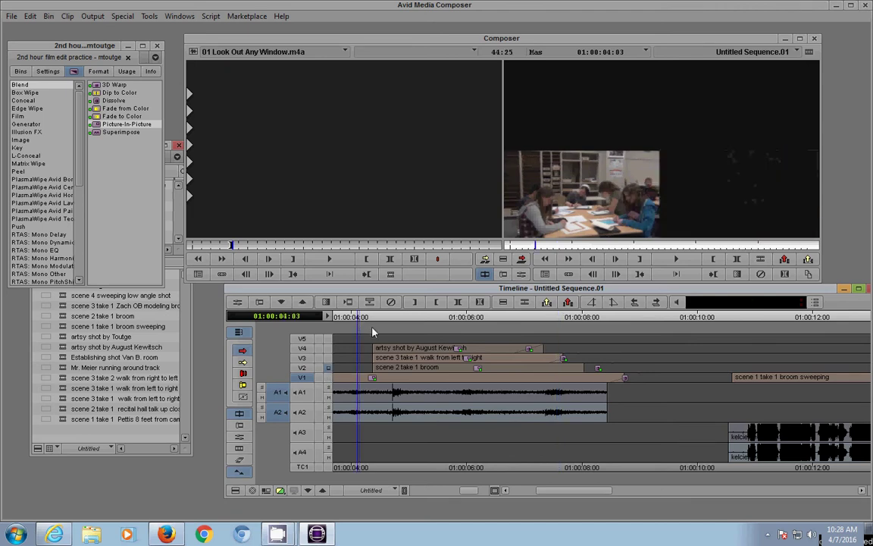
{"action": "key", "text": "space"}
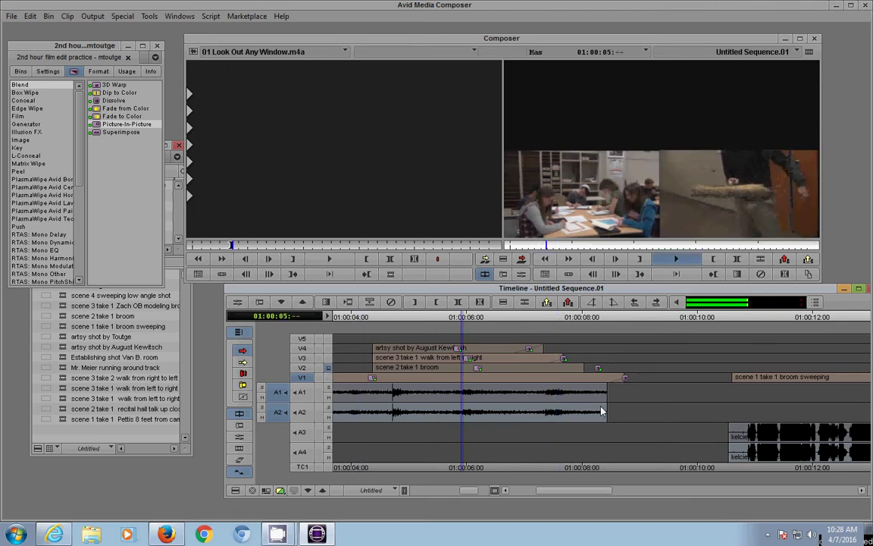
{"action": "key", "text": "space"}
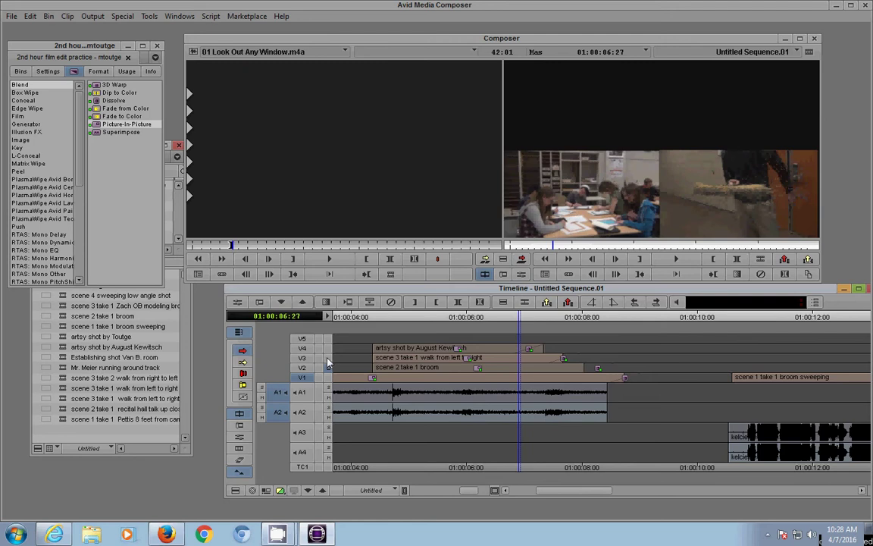
Raise video monitoring to V3 and play from about 01:00:04:00 past the V1 fade-out to examine three layers
{"action": "left_click", "coordinate": [353, 316]}
{"action": "key", "text": "space"}
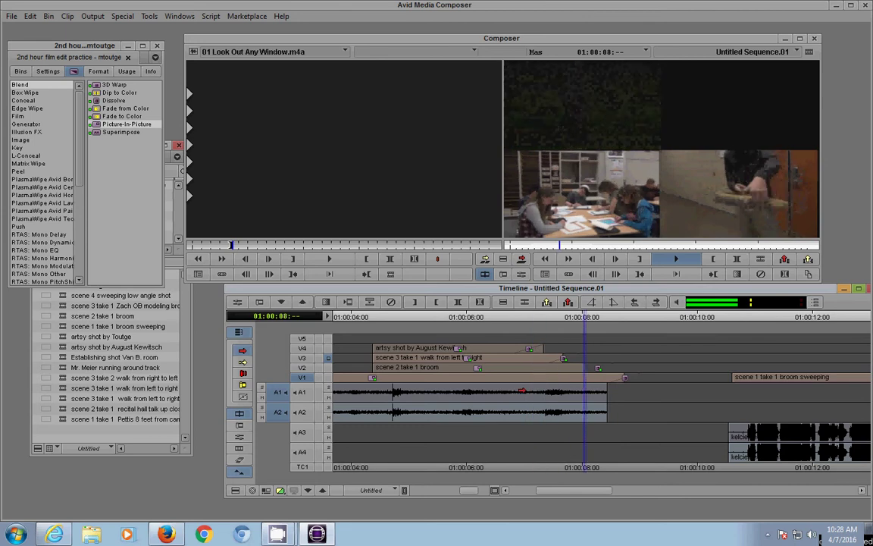
{"action": "key", "text": "space"}
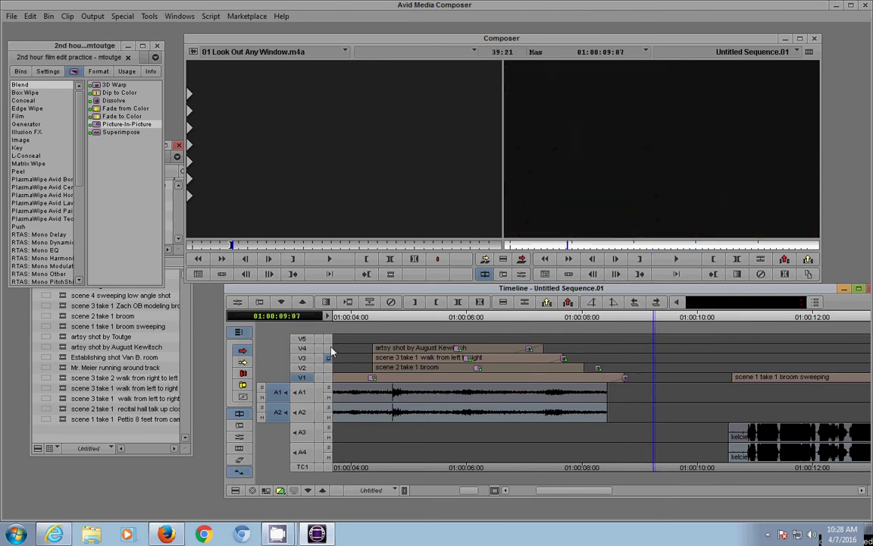
Raise video monitoring to V4 and play from 01:00:04:04 to 01:00:09:21 to review all four images and their fade-outs
{"action": "left_click", "coordinate": [329, 348]}
{"action": "left_click", "coordinate": [361, 318]}
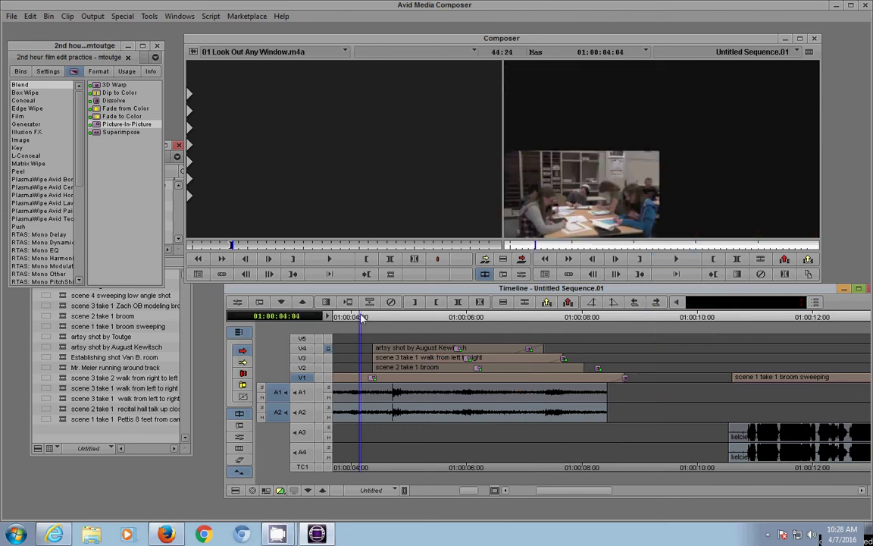
{"action": "key", "text": "space"}
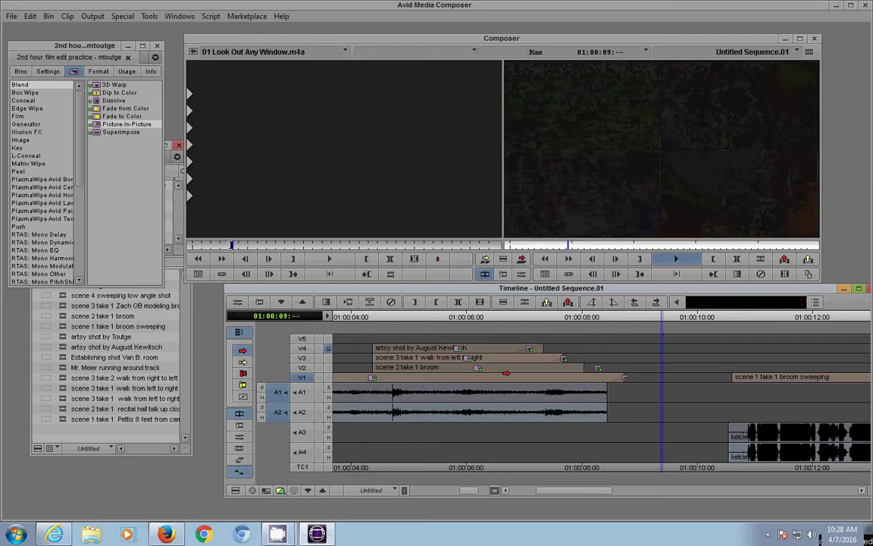
{"action": "key", "text": "space"}
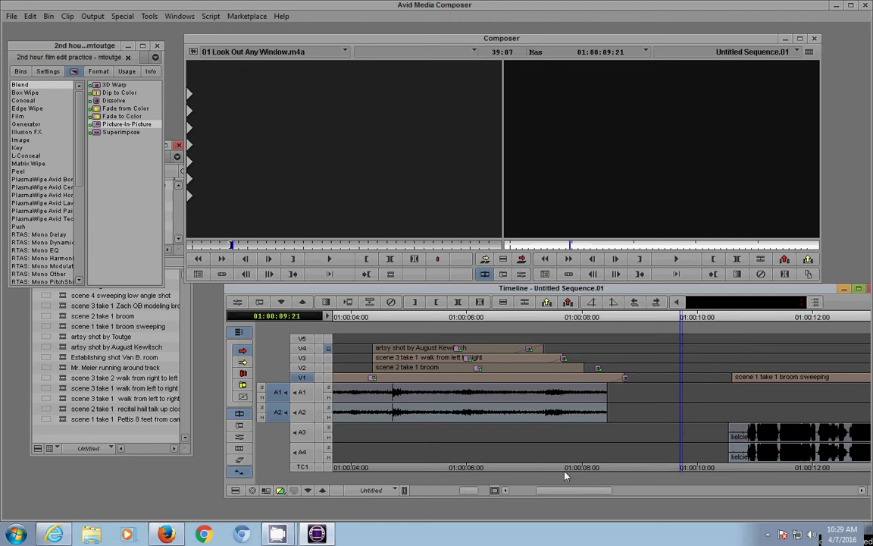
Mark the section from 01:00:09:01 to 01:00:35:13 with In and Out points and enable all video and audio tracks for it
{"action": "key", "text": "ctrl+bracketleft"}
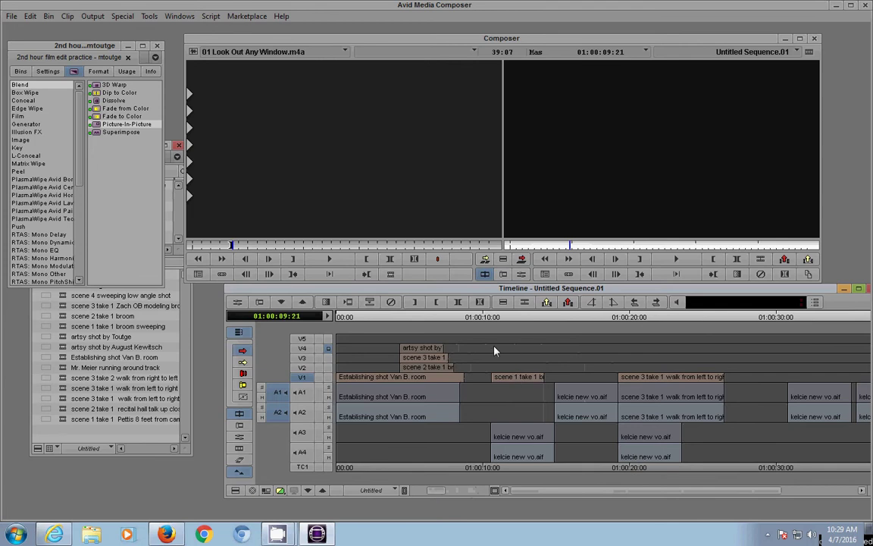
{"action": "left_click", "coordinate": [371, 272]}
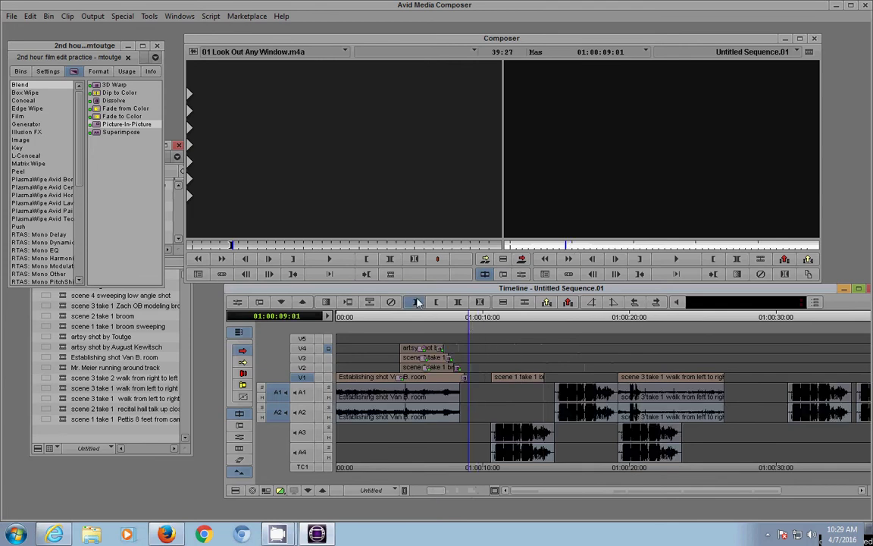
{"action": "left_click", "coordinate": [622, 327]}
{"action": "key", "text": "End"}
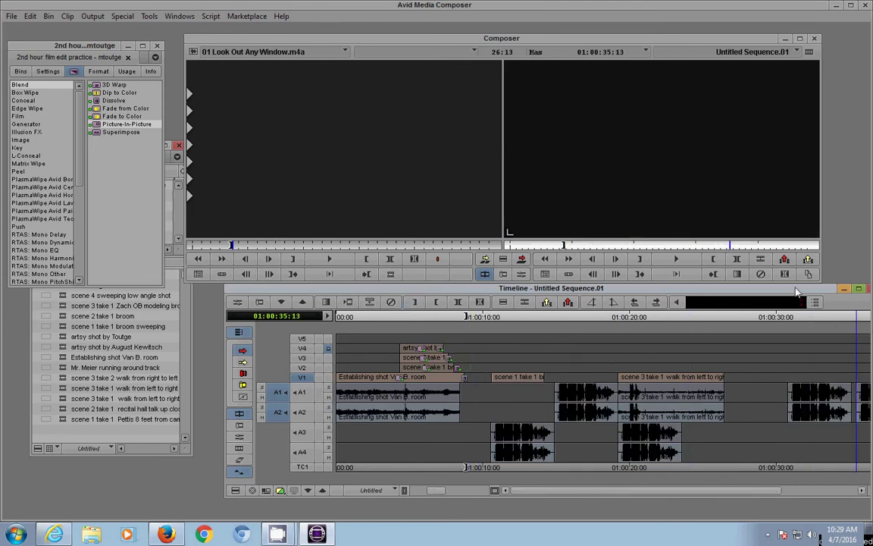
{"action": "left_click", "coordinate": [735, 259]}
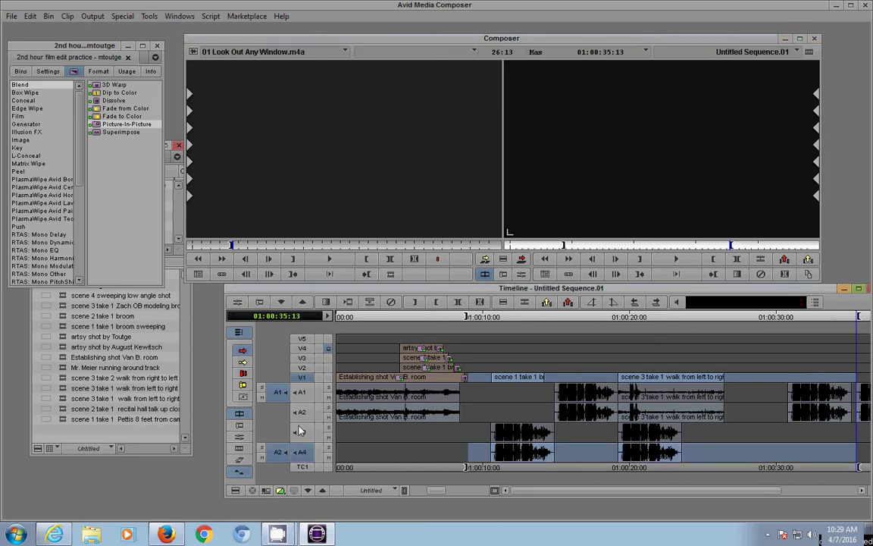
{"action": "left_click", "coordinate": [301, 395]}
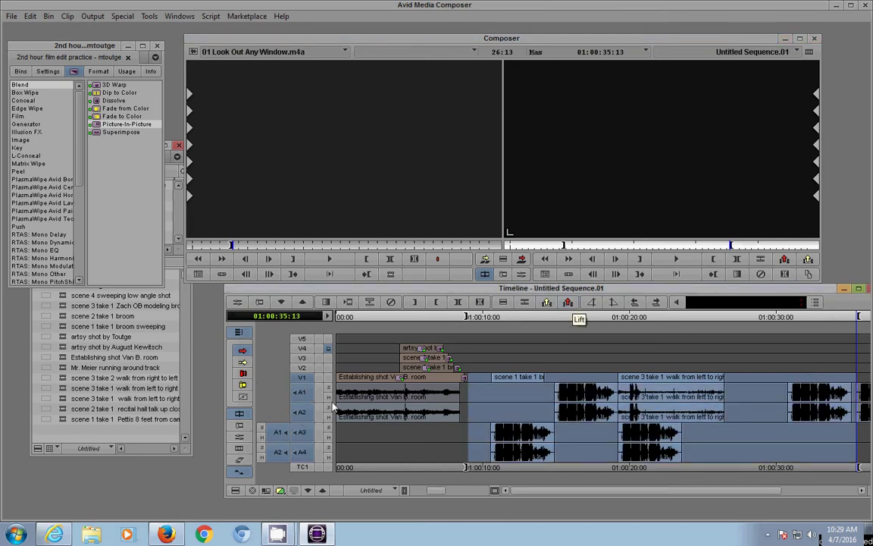
{"action": "left_click", "coordinate": [302, 369]}
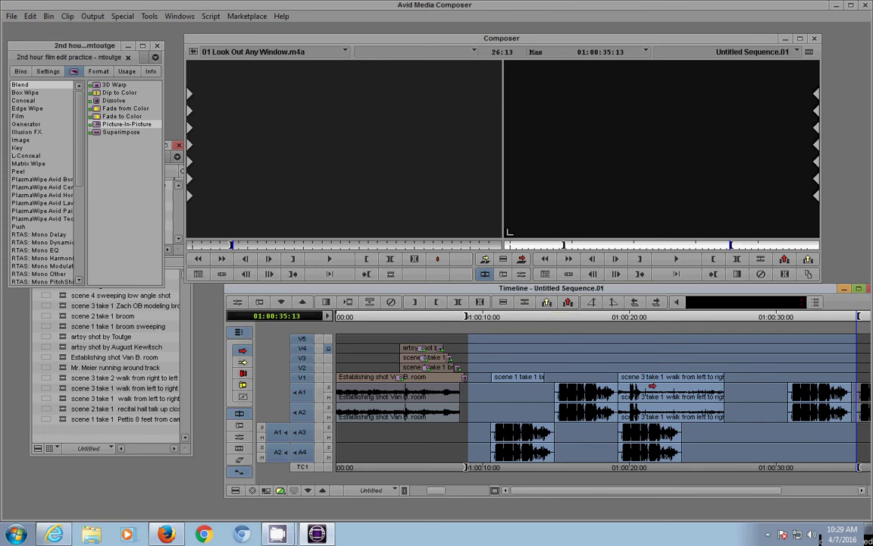
Try extracting the marked section from all tracks, and undo the extraction
{"action": "left_click", "coordinate": [546, 302]}
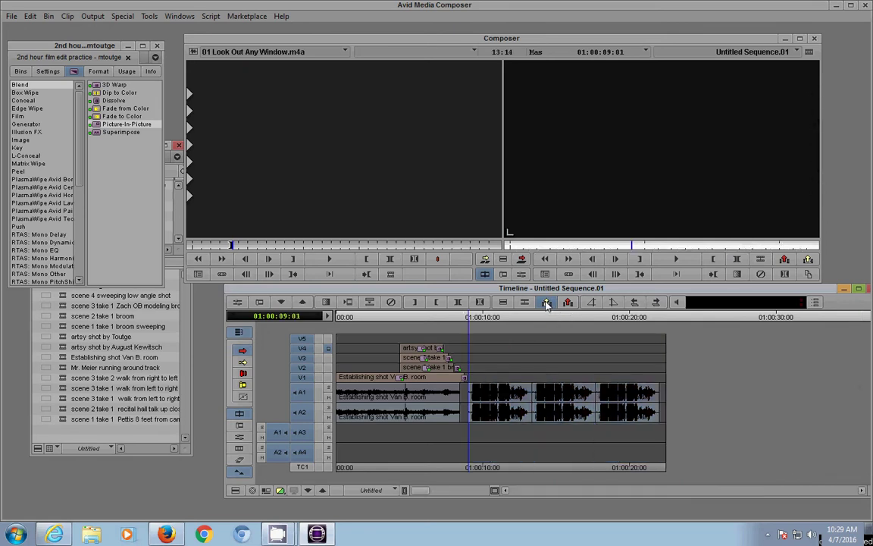
{"action": "left_click", "coordinate": [34, 15]}
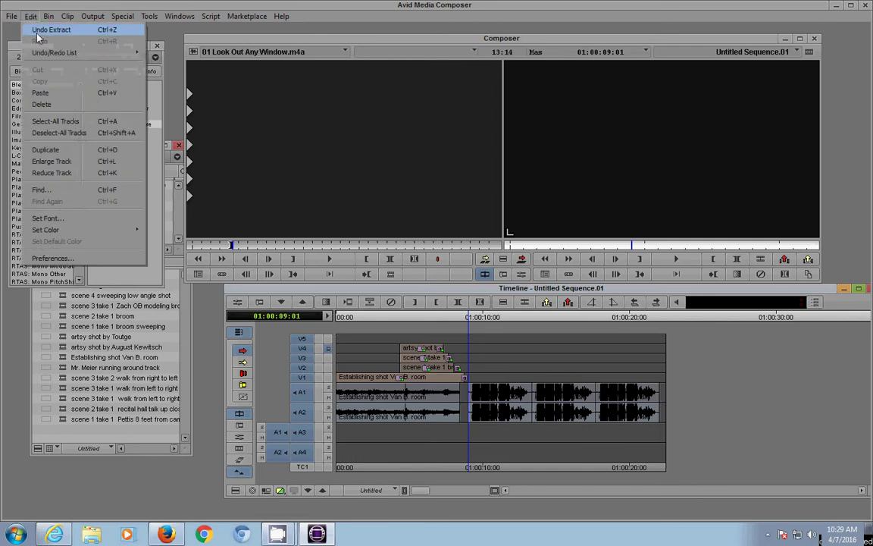
{"action": "left_click", "coordinate": [32, 30]}
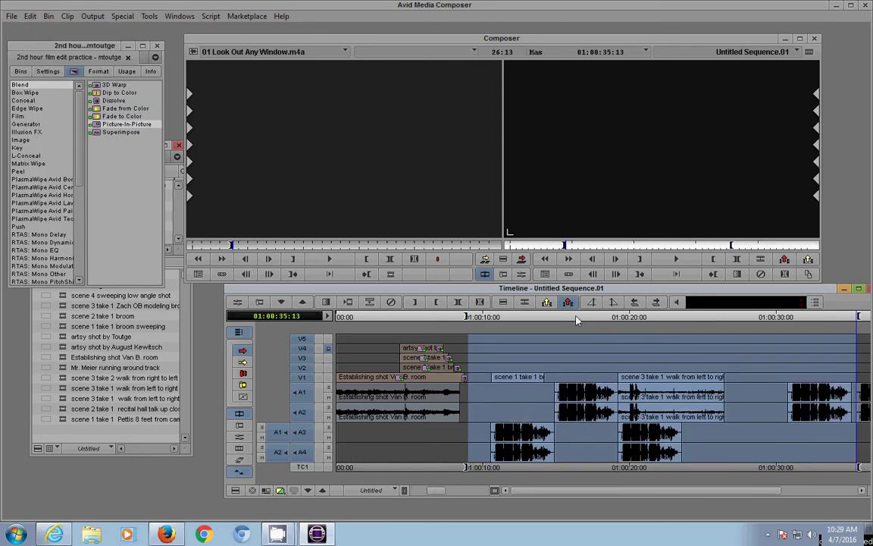
Lift the marked section from all tracks, leaving filler in its place, and move the position indicator to 01:00:10:26
{"action": "left_click", "coordinate": [546, 302]}
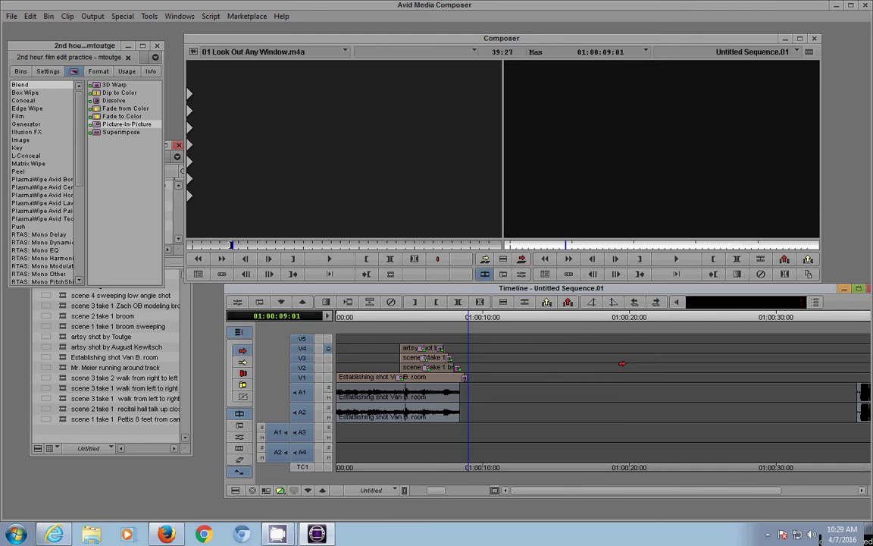
{"action": "left_click_drag", "start_coordinate": [491, 319], "coordinate": [497, 321]}
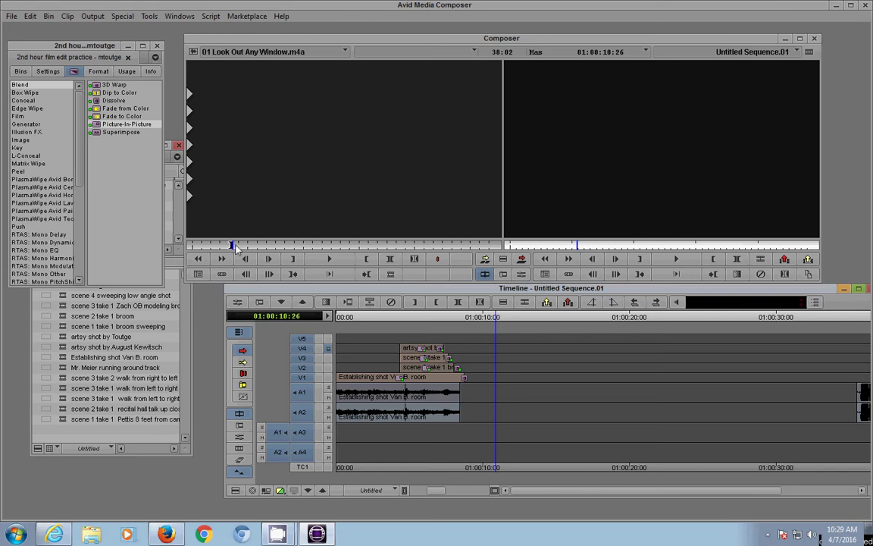
Load the Establishing shot Van B. room clip as the source, mark its Out point at 01:00:06:05, and park the sequence at 01:00:10:29
{"action": "left_click", "coordinate": [93, 387]}
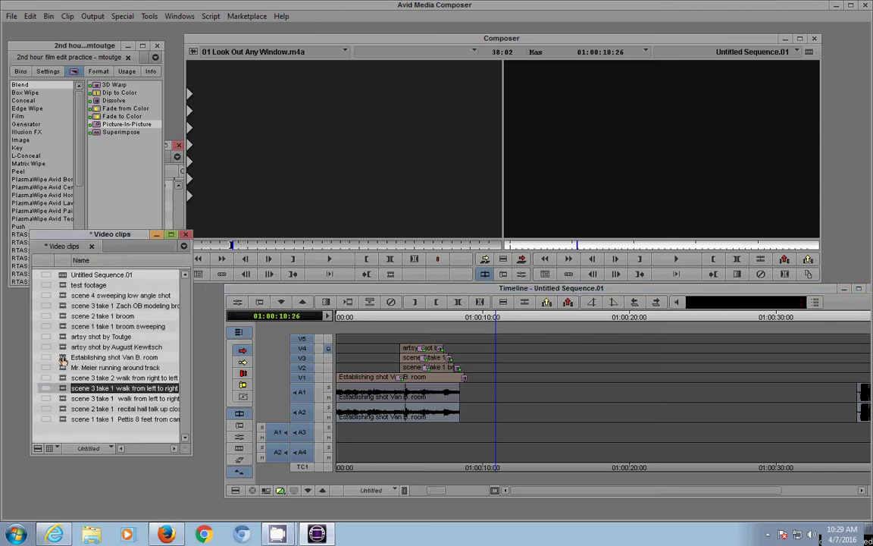
{"action": "left_click_drag", "start_coordinate": [63, 362], "coordinate": [273, 247]}
{"action": "left_click", "coordinate": [236, 247]}
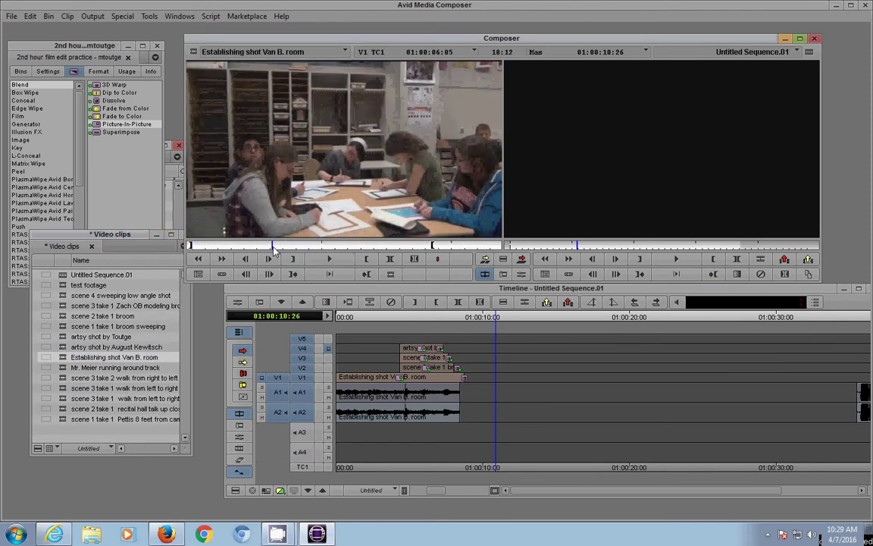
{"action": "left_click", "coordinate": [498, 319]}
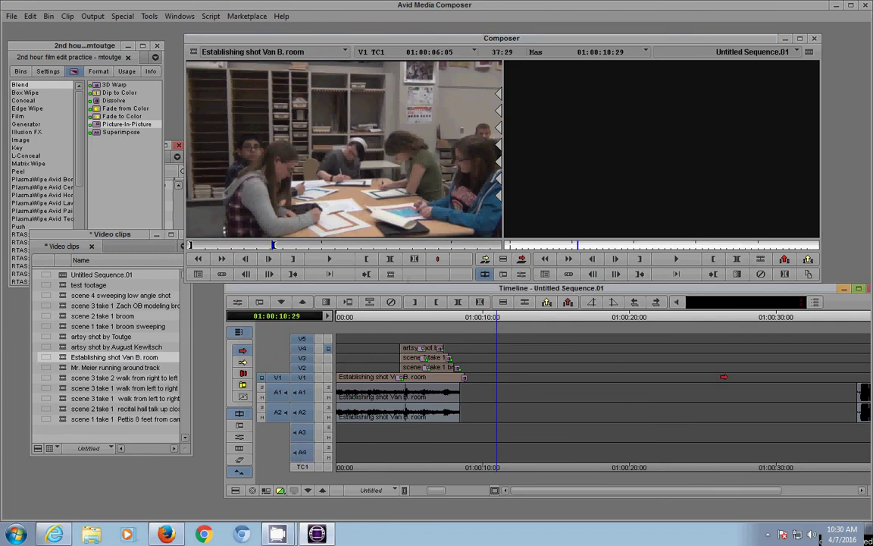
Splice the marked source section into V1, A1 and A2 repeatedly, filling the sequence from 01:00:10:29 to 01:01:43:29
{"action": "left_click", "coordinate": [485, 259]}
{"action": "left_click", "coordinate": [485, 259]}
{"action": "left_click", "coordinate": [485, 259]}
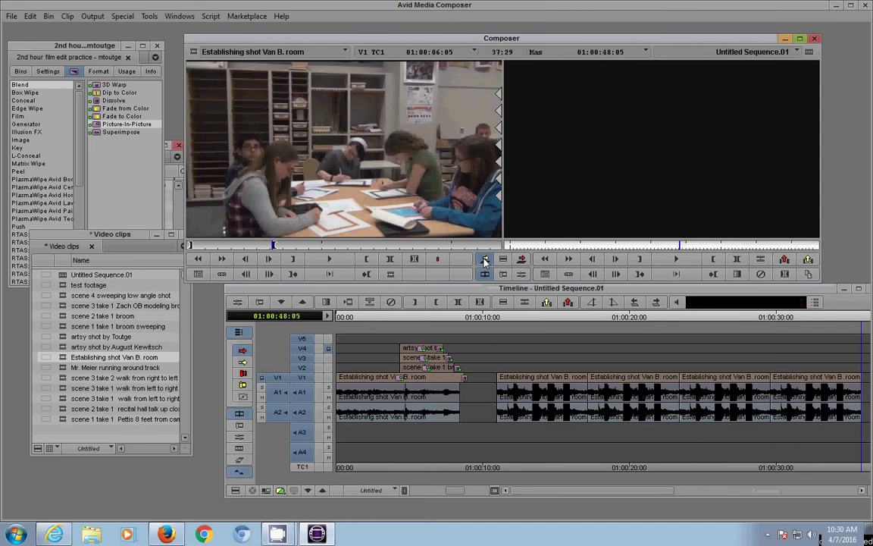
{"action": "left_click", "coordinate": [485, 259]}
{"action": "left_click", "coordinate": [485, 259]}
{"action": "left_click", "coordinate": [485, 259]}
{"action": "left_click", "coordinate": [485, 259]}
{"action": "left_click", "coordinate": [485, 259]}
{"action": "left_click", "coordinate": [485, 260]}
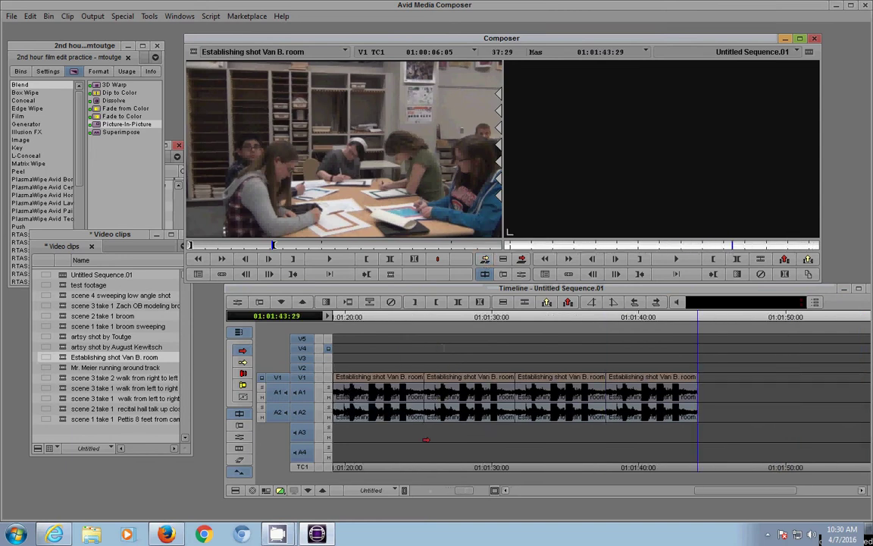
Mark the repeated clips from 01:00:10:13 to 01:01:46:28 and lift them from all tracks, leaving filler
{"action": "left_click_drag", "start_coordinate": [464, 490], "coordinate": [403, 490]}
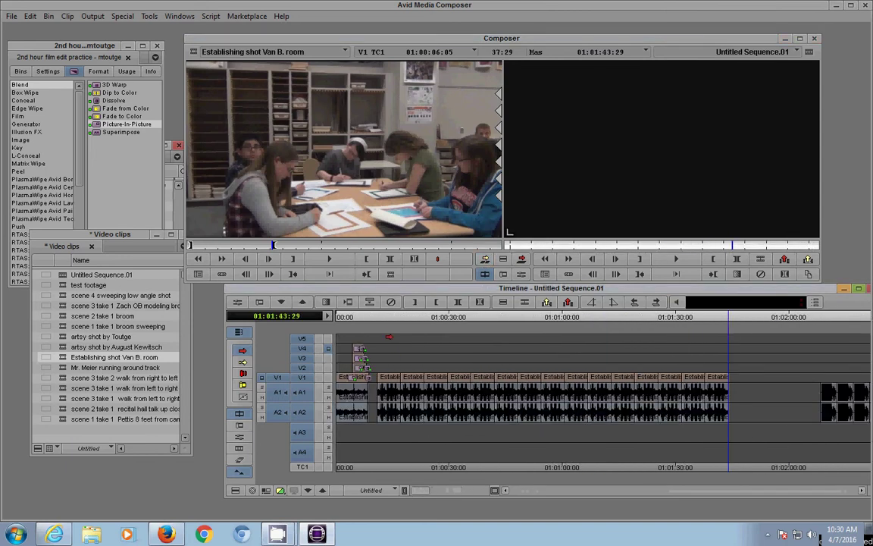
{"action": "left_click", "coordinate": [414, 302]}
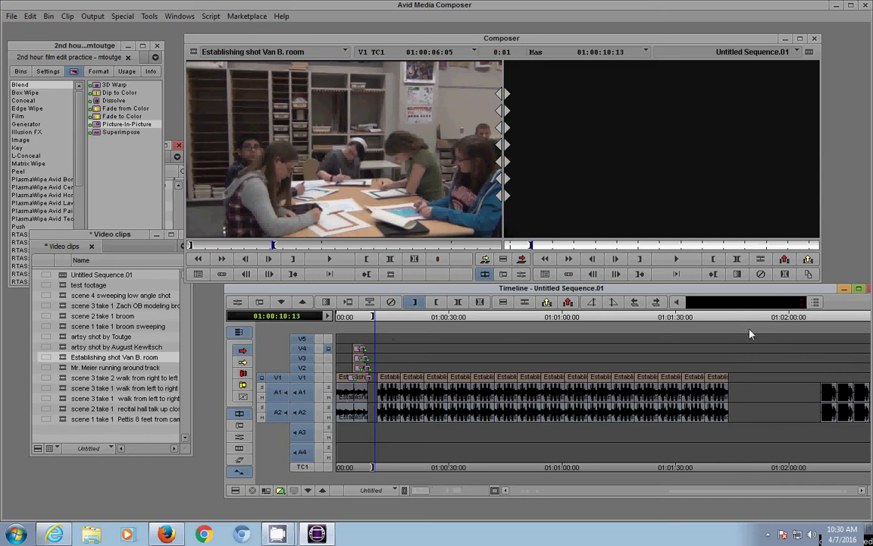
{"action": "left_click", "coordinate": [713, 259]}
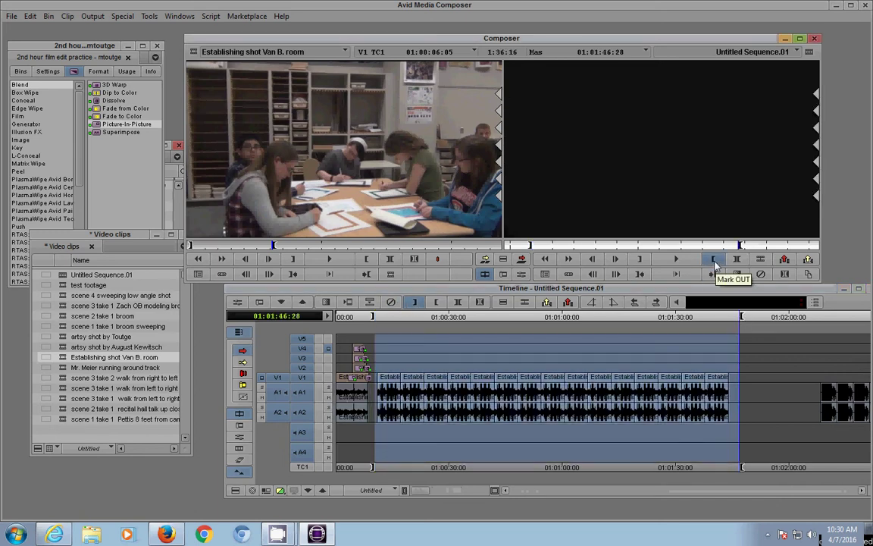
{"action": "key", "text": "z"}
{"action": "left_click_drag", "start_coordinate": [371, 333], "coordinate": [390, 333]}
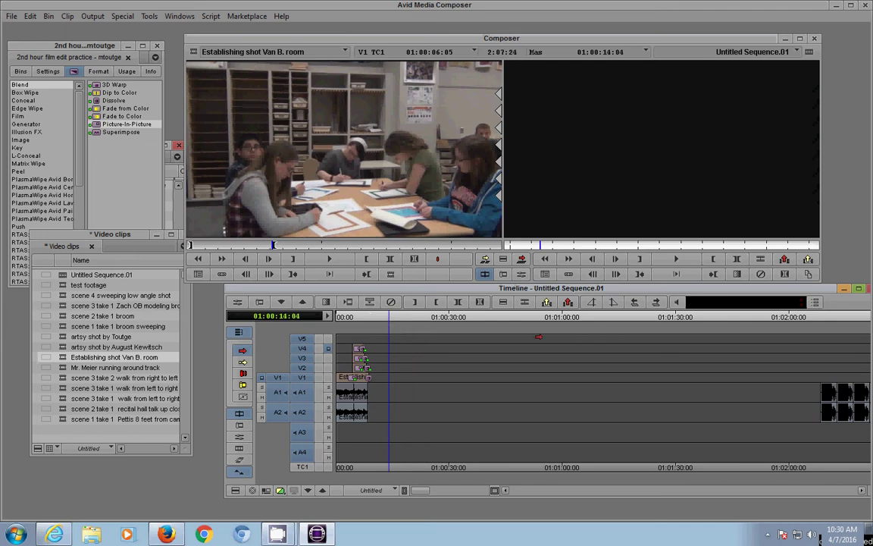
Mark the empty filler from 01:00:39:00 to 01:01:58:20 and extract it from all tracks to close the gap
{"action": "left_click", "coordinate": [484, 319]}
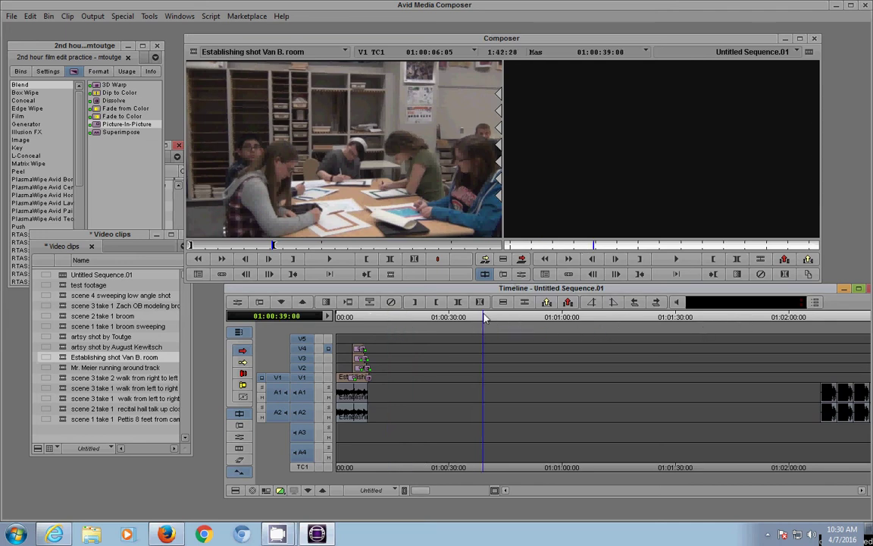
{"action": "left_click", "coordinate": [416, 302]}
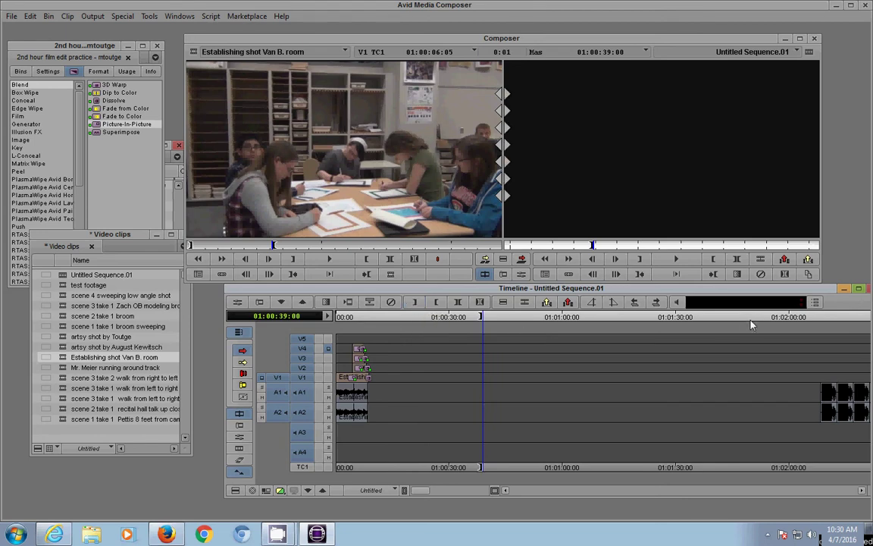
{"action": "left_click", "coordinate": [784, 319]}
{"action": "left_click", "coordinate": [739, 260]}
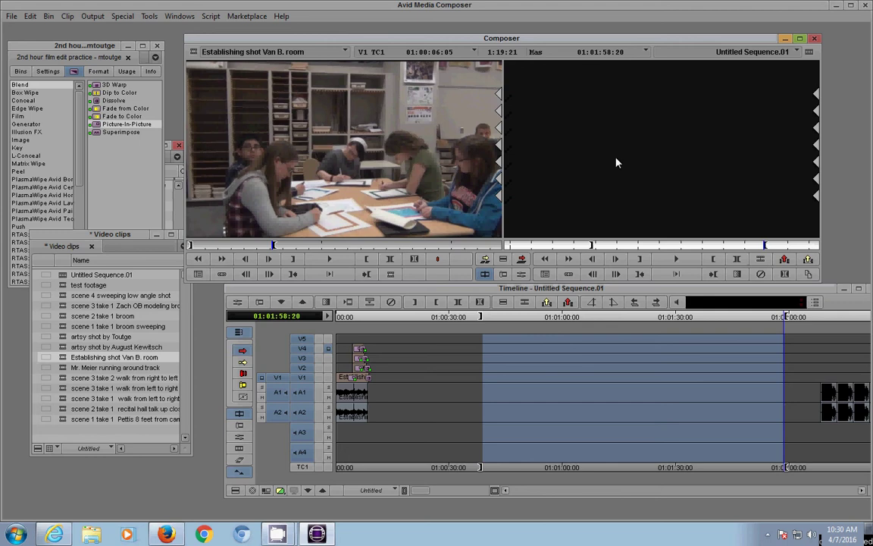
{"action": "left_click", "coordinate": [437, 302]}
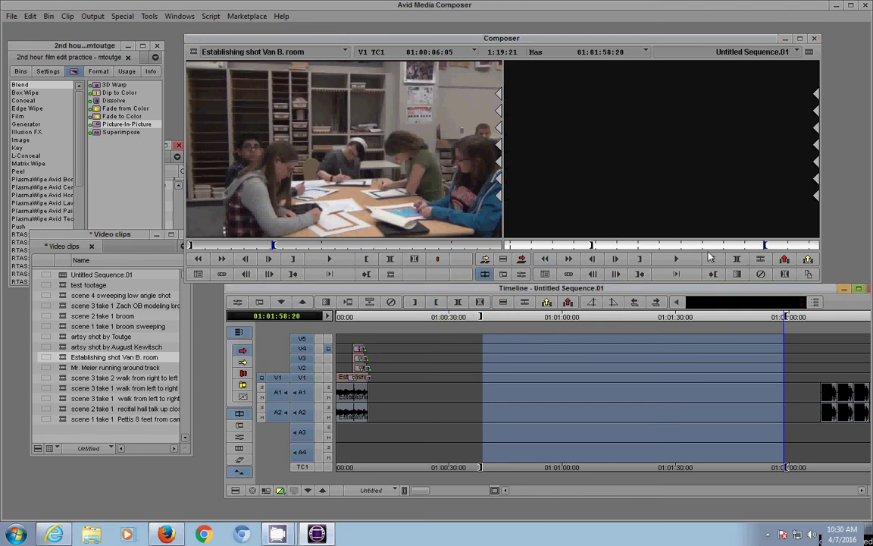
{"action": "left_click", "coordinate": [711, 259]}
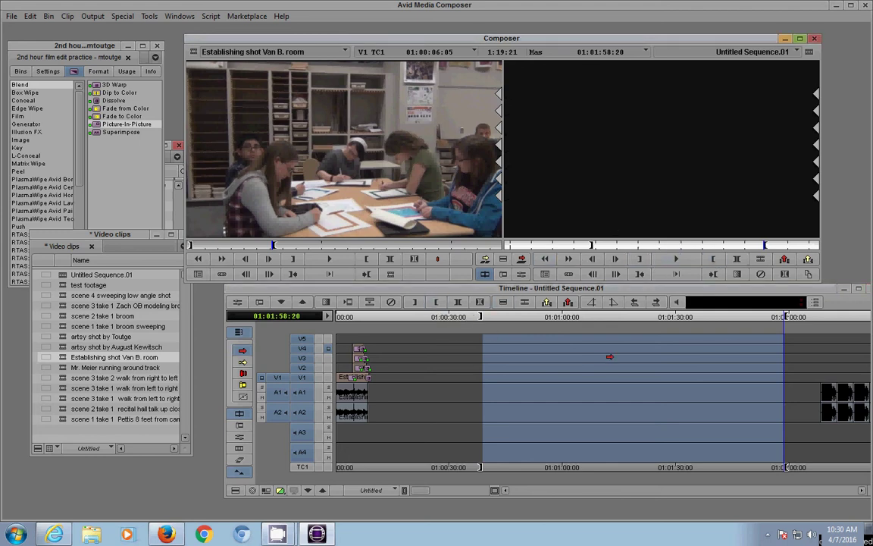
{"action": "left_click", "coordinate": [569, 302]}
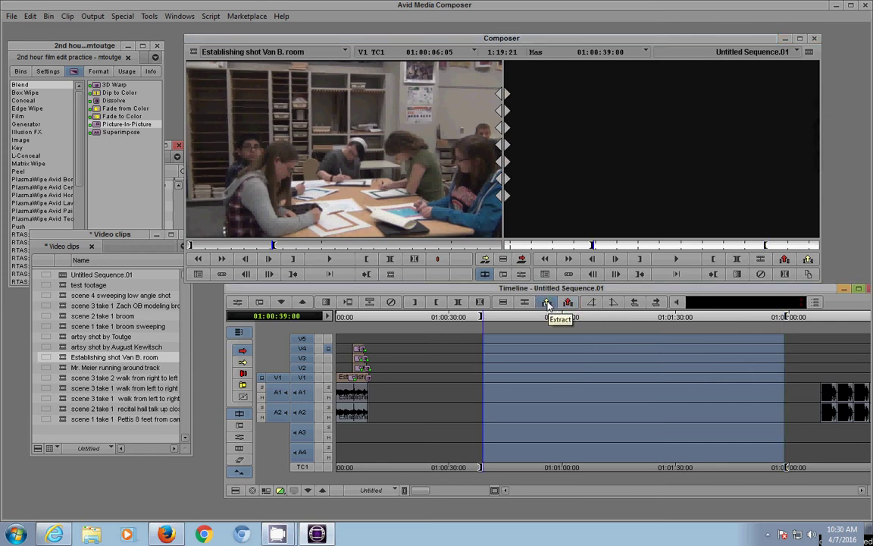
{"action": "left_click", "coordinate": [547, 303]}
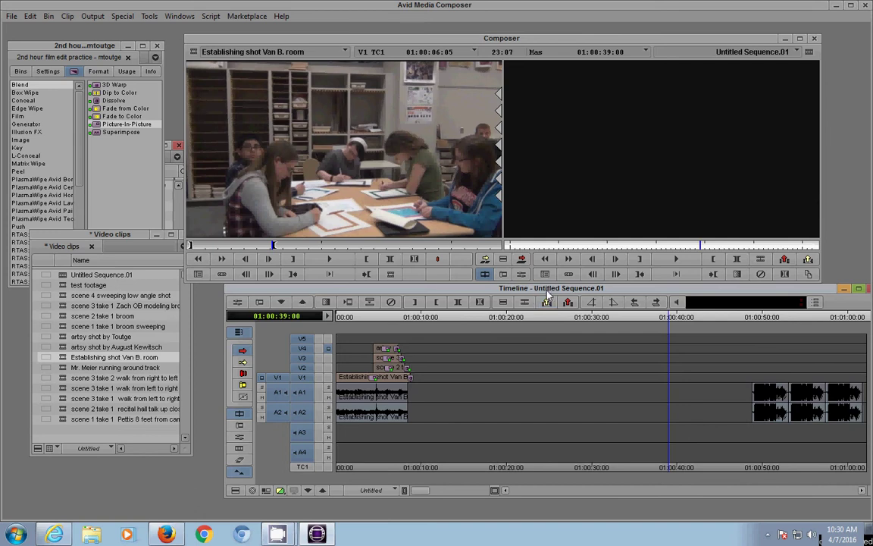
Mark the filler from 01:00:27:21 to 01:00:35:24, extract it from all tracks, and move the position indicator to 01:00:10:21
{"action": "left_click", "coordinate": [415, 303]}
{"action": "left_click", "coordinate": [642, 319]}
{"action": "left_click", "coordinate": [713, 259]}
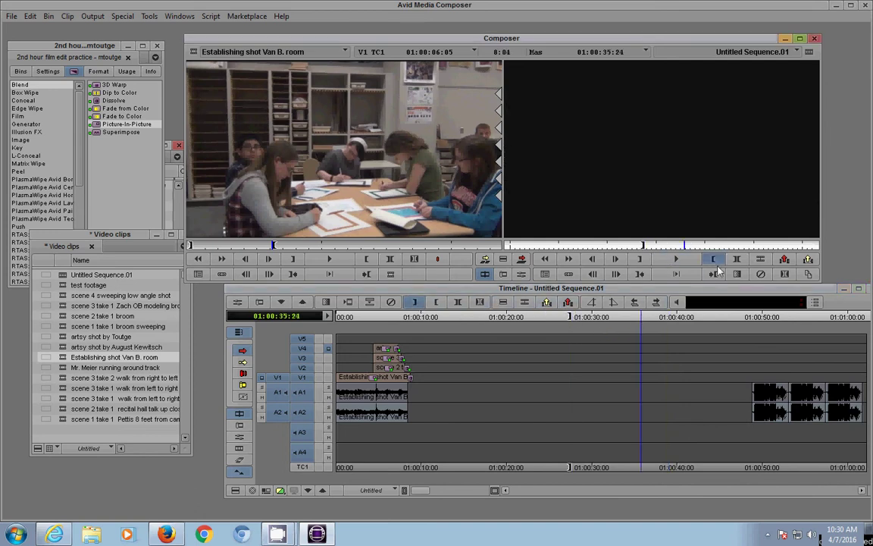
{"action": "left_click", "coordinate": [547, 302]}
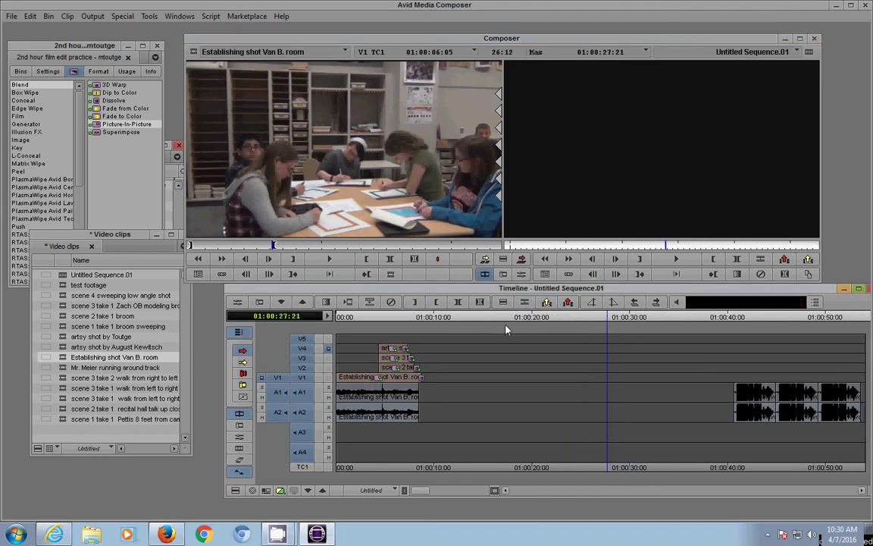
{"action": "left_click", "coordinate": [437, 318]}
{"action": "left_click_drag", "start_coordinate": [437, 318], "coordinate": [432, 317]}
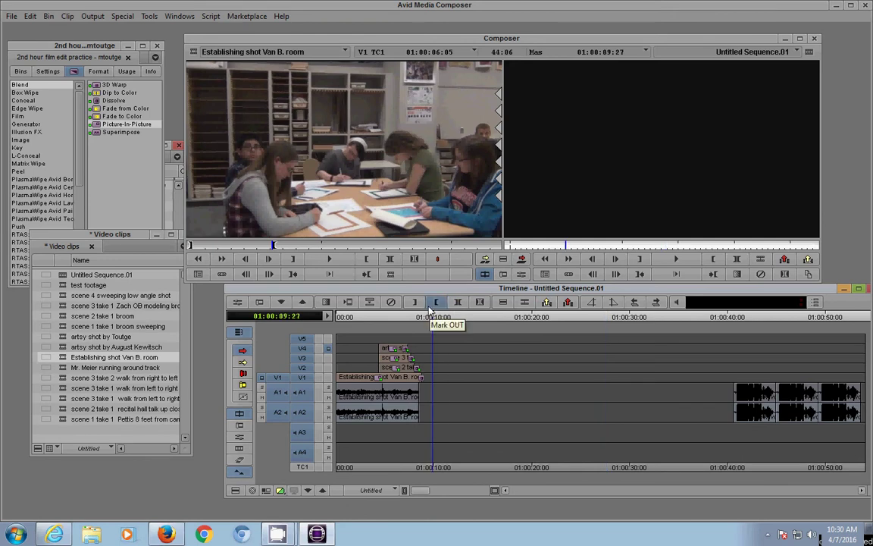
{"action": "left_click", "coordinate": [442, 318]}
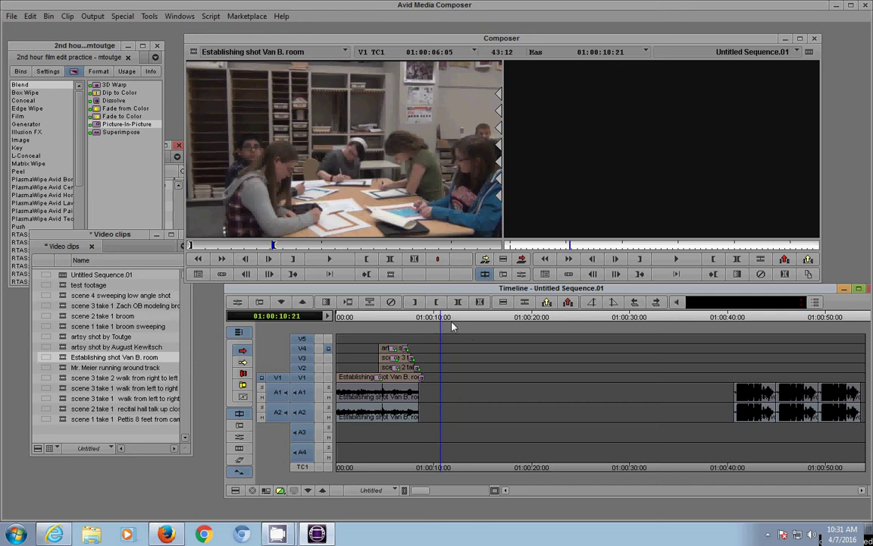
Switch to Firefox and examine the "turtle eating strawberry" image results, including the size filter options and the Hungry Turtle Wallpapers preview
{"action": "left_click", "coordinate": [834, 6]}
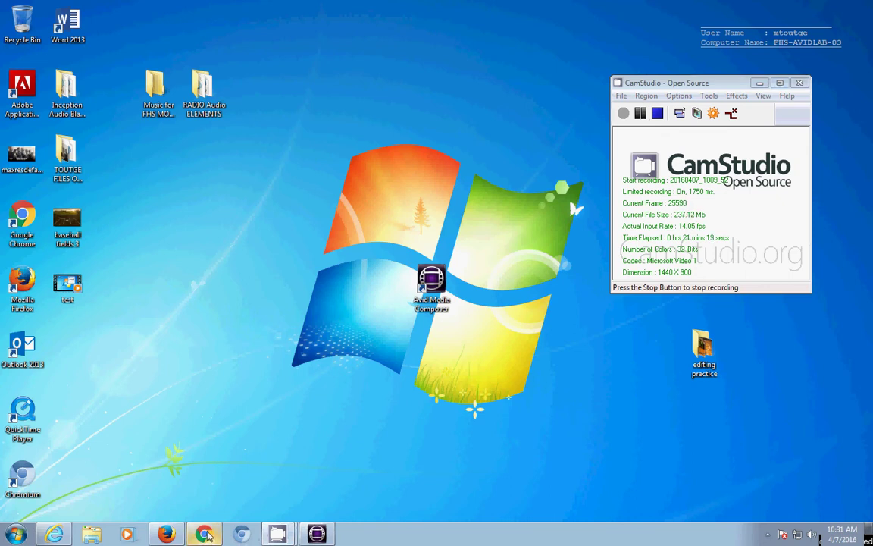
{"action": "left_click", "coordinate": [166, 534]}
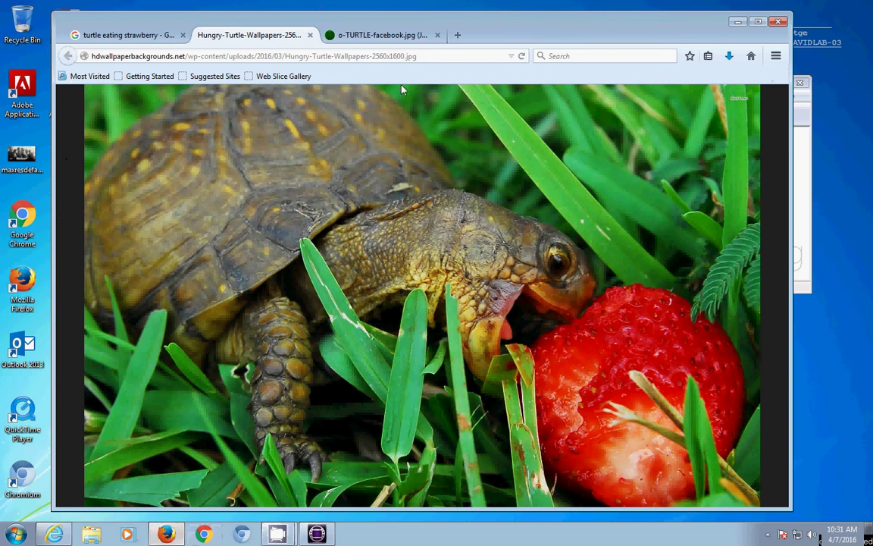
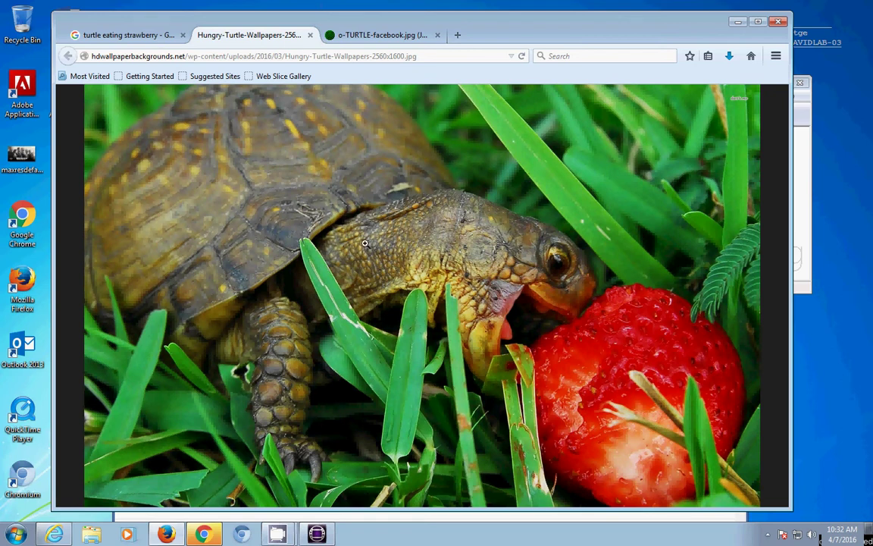
{"action": "left_click", "coordinate": [121, 34]}
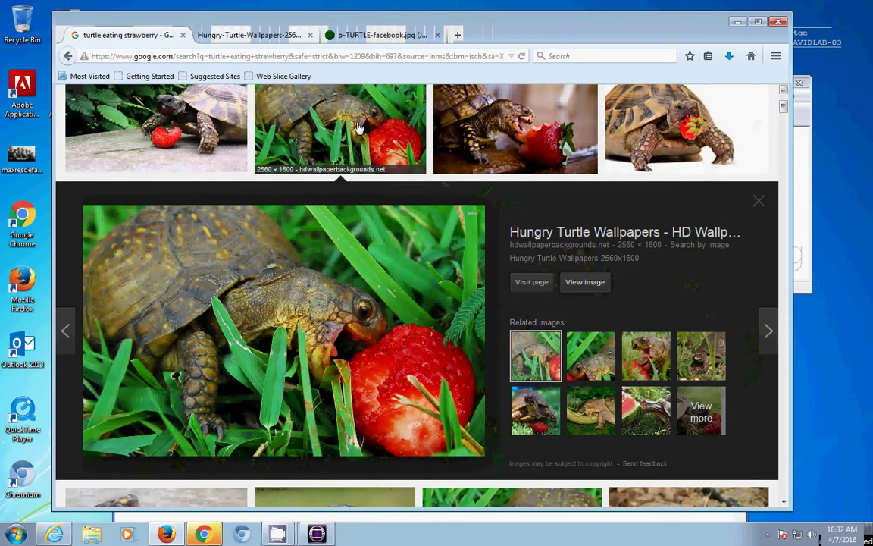
{"action": "scroll", "coordinate": [784, 127], "scroll_direction": "up", "scroll_amount": 3}
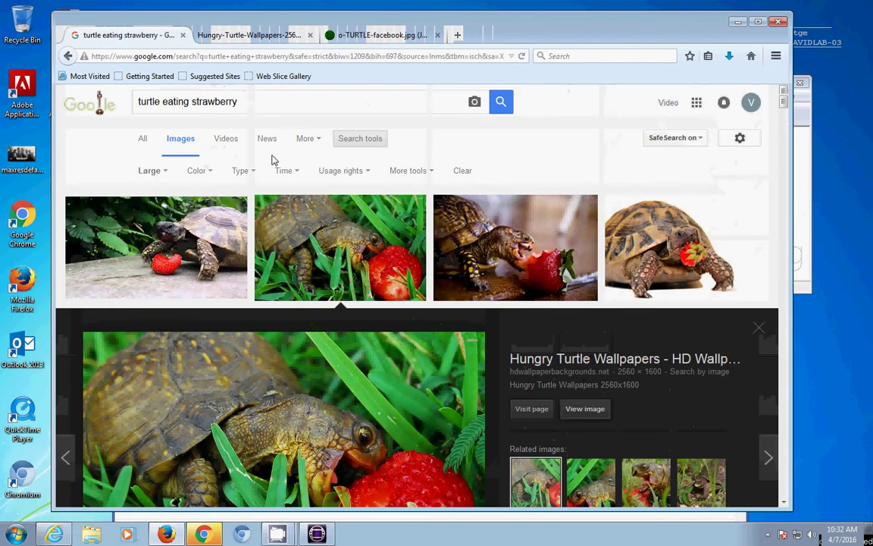
{"action": "left_click", "coordinate": [150, 171]}
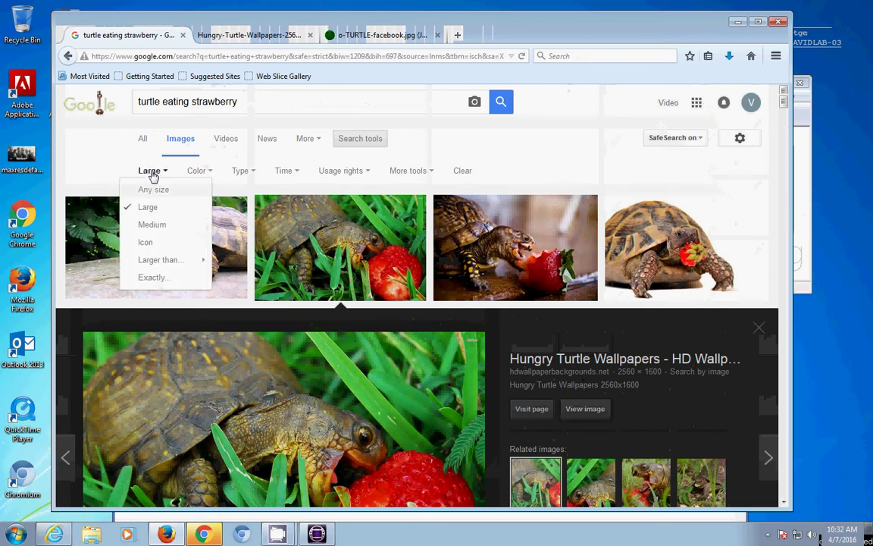
{"action": "left_click", "coordinate": [565, 155]}
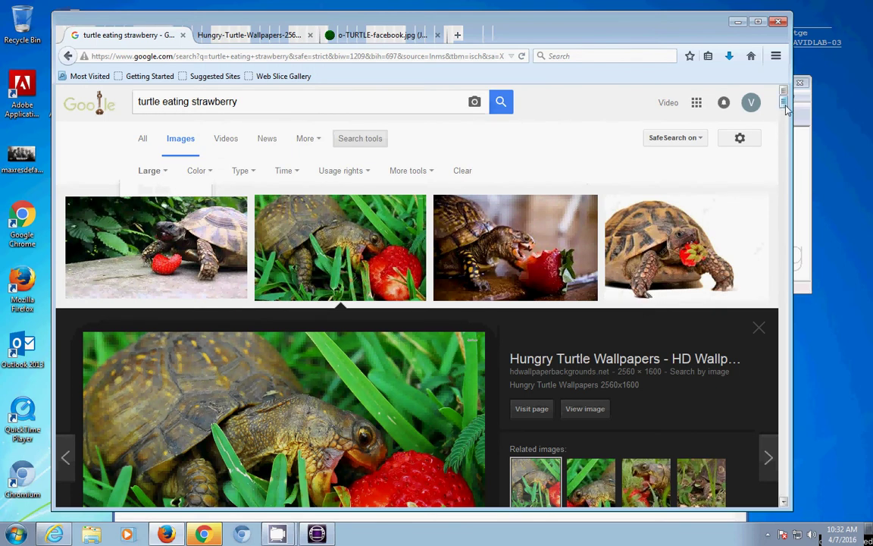
{"action": "scroll", "coordinate": [779, 130], "scroll_direction": "down", "scroll_amount": 5}
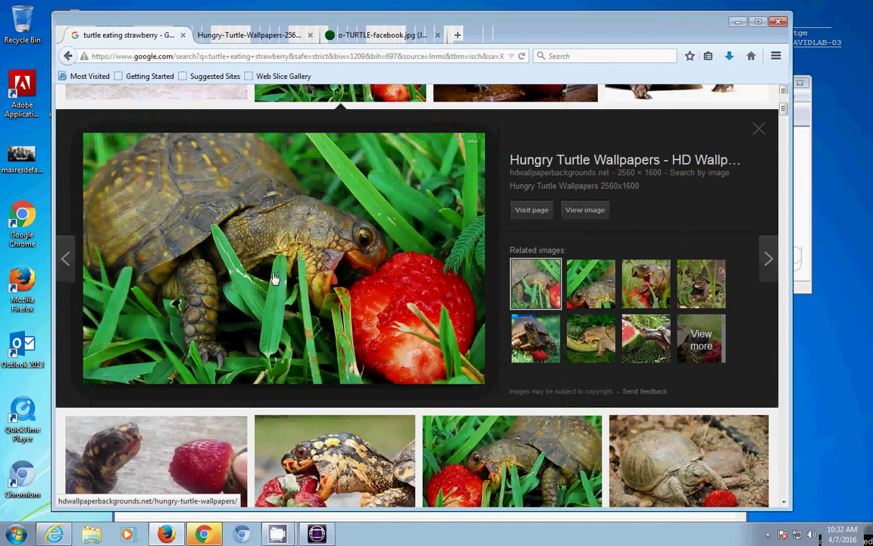
Open the Hungry Turtle image at full size, save it to the Desktop as JPEG Hungry-Turtle-Wallpapers-2560x1600, and minimize the Firefox and Chrome windows
{"action": "left_click", "coordinate": [582, 211]}
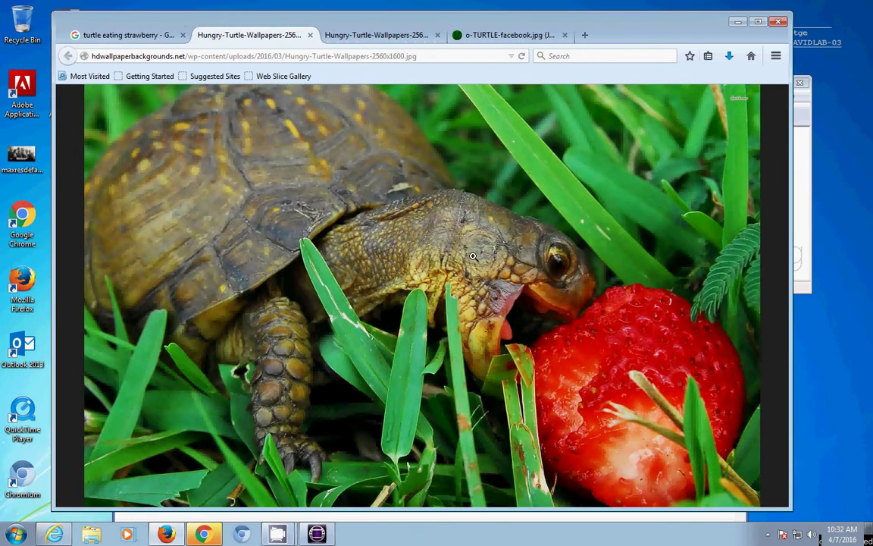
{"action": "right_click", "coordinate": [412, 288]}
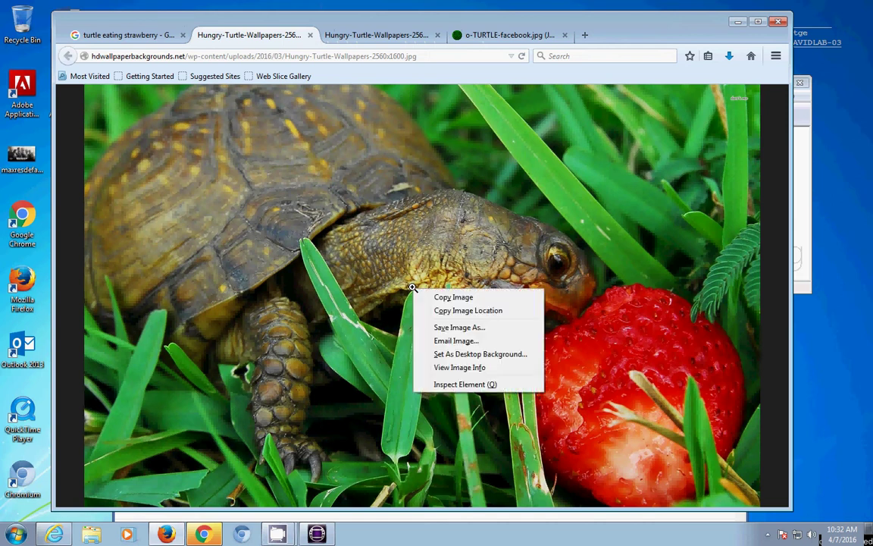
{"action": "left_click", "coordinate": [459, 327]}
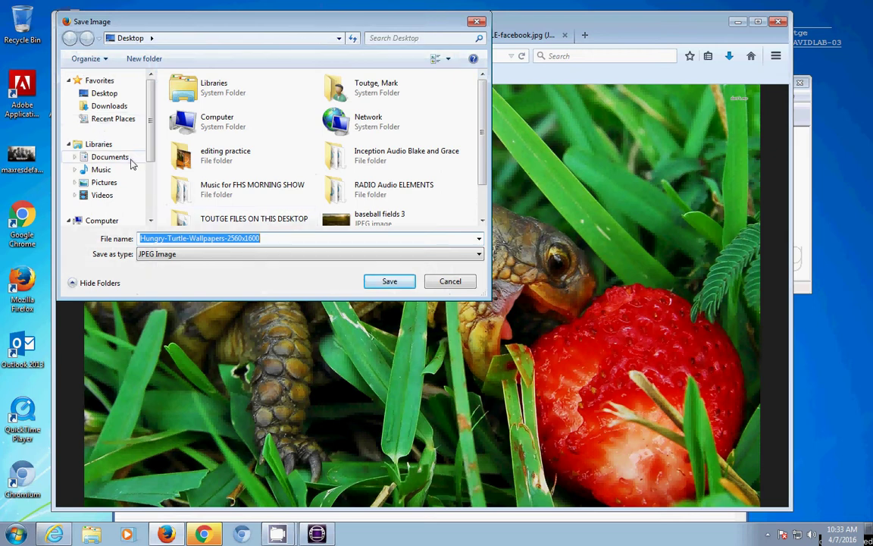
{"action": "left_click", "coordinate": [113, 92]}
{"action": "left_click", "coordinate": [290, 238]}
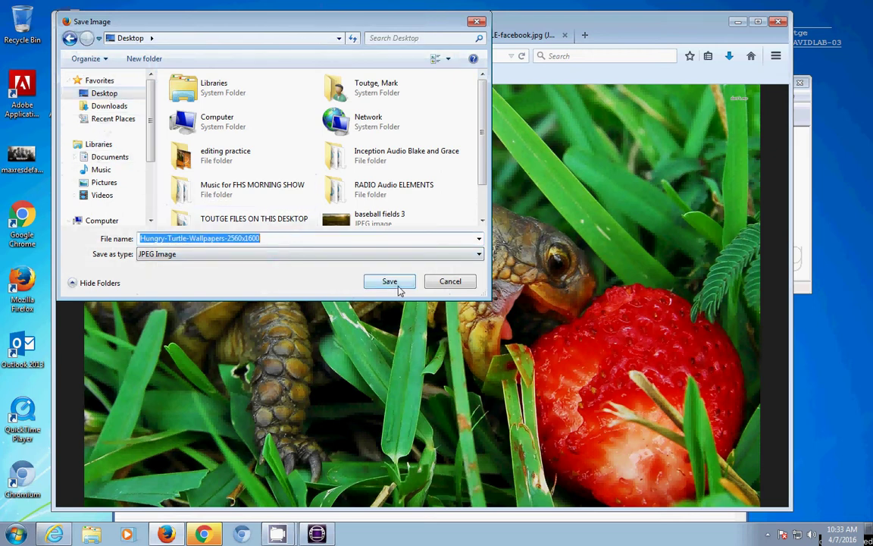
{"action": "left_click", "coordinate": [371, 281]}
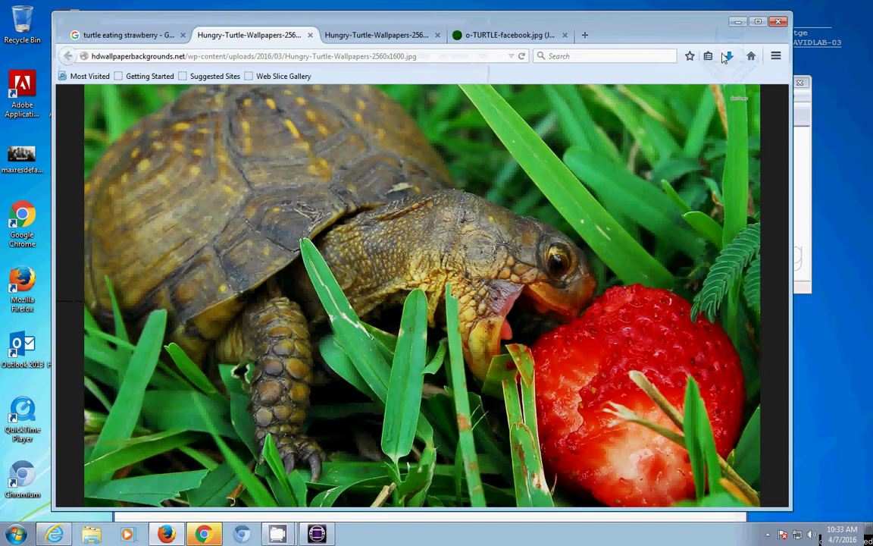
{"action": "left_click", "coordinate": [735, 24]}
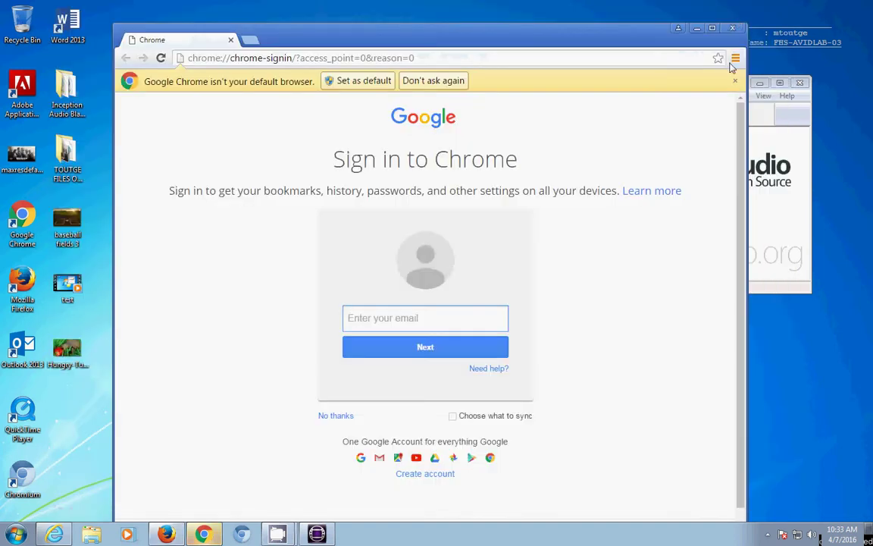
{"action": "left_click", "coordinate": [696, 29]}
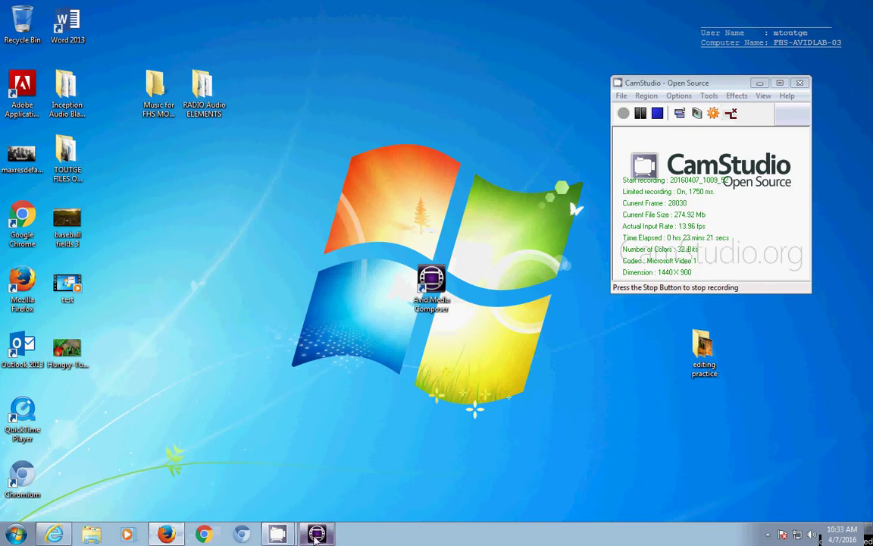
Move the Hungry-Turtle-Wallpapers-2560x1600 image beside the Avid Media Composer shortcut on the desktop and check the options for creating a new folder
{"action": "left_click_drag", "start_coordinate": [72, 354], "coordinate": [345, 297]}
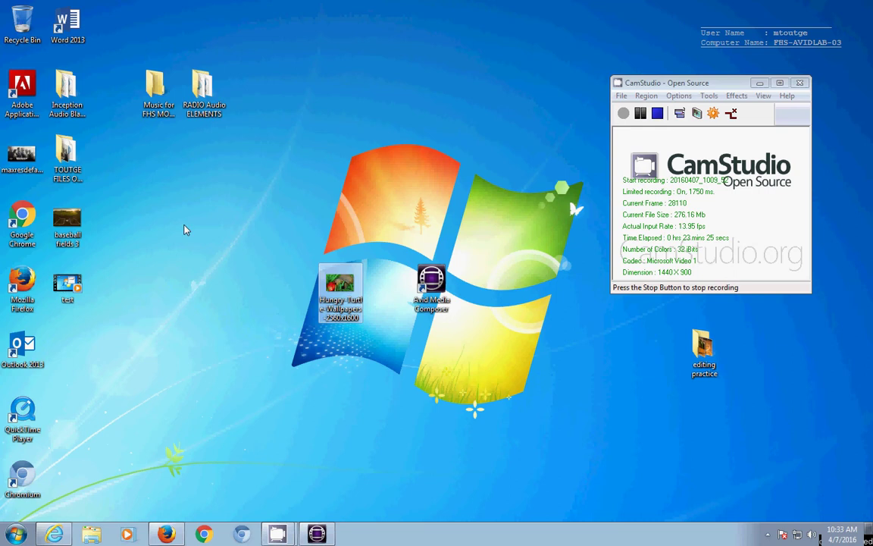
{"action": "right_click", "coordinate": [234, 254]}
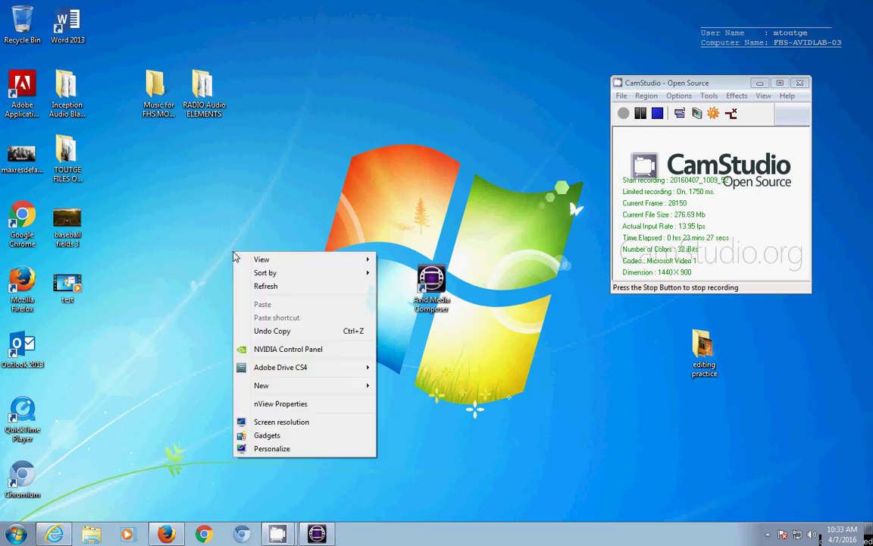
{"action": "mouse_move", "coordinate": [365, 388]}
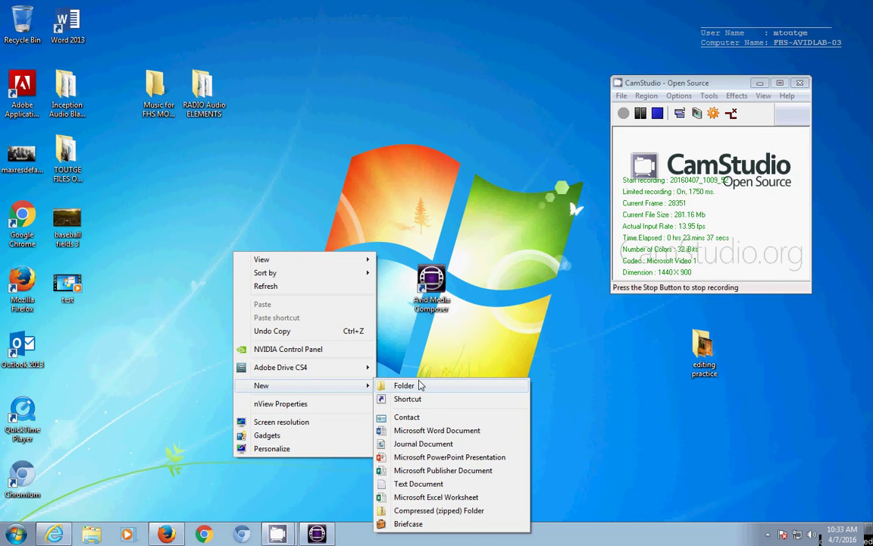
{"action": "left_click", "coordinate": [449, 356]}
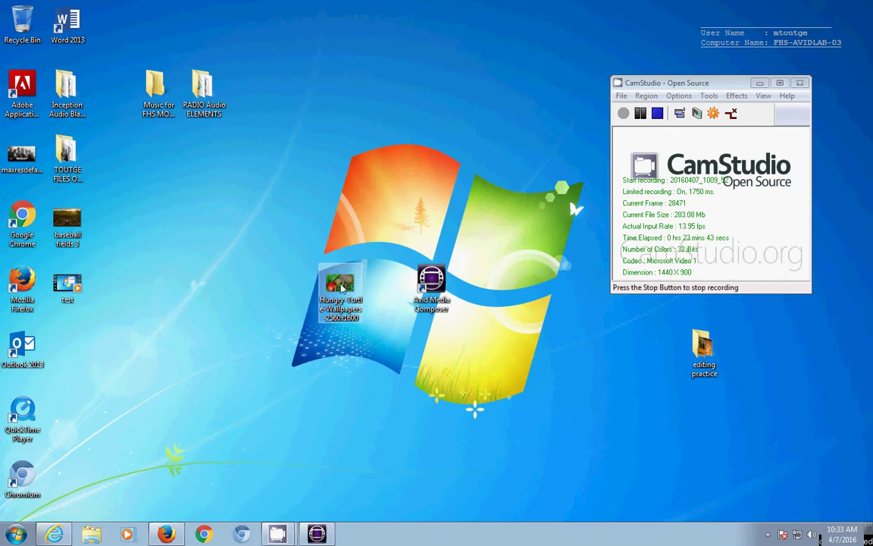
Switch to Avid Media Composer, open the Graphic clips bin from the project's bin list, and place it over the project window
{"action": "left_click", "coordinate": [317, 536]}
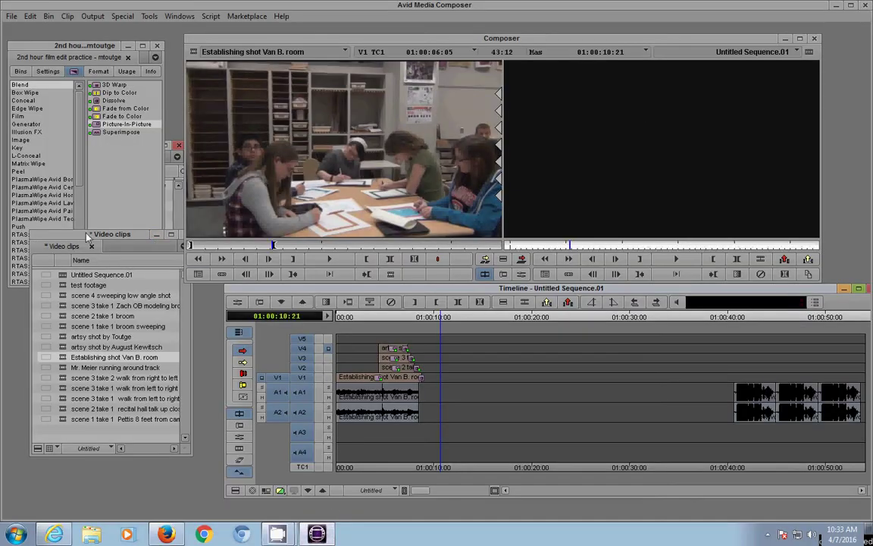
{"action": "left_click", "coordinate": [21, 71]}
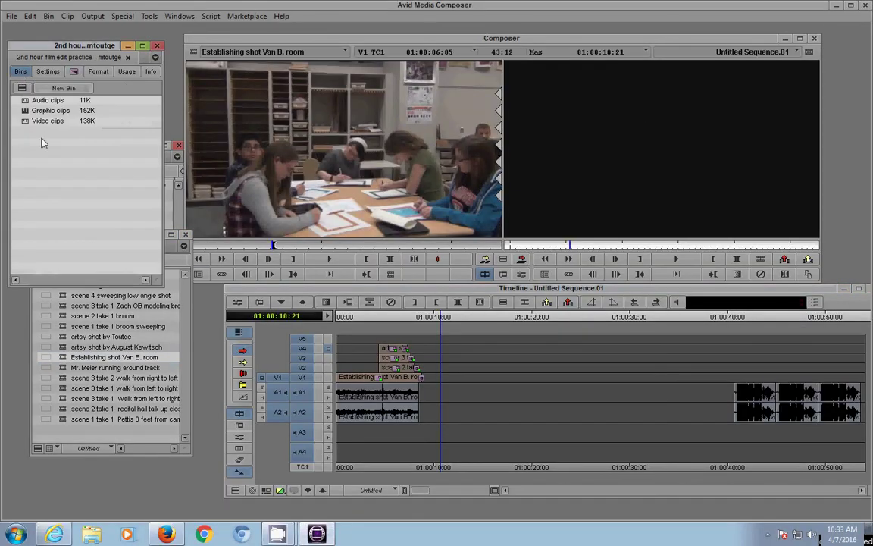
{"action": "left_click", "coordinate": [25, 111]}
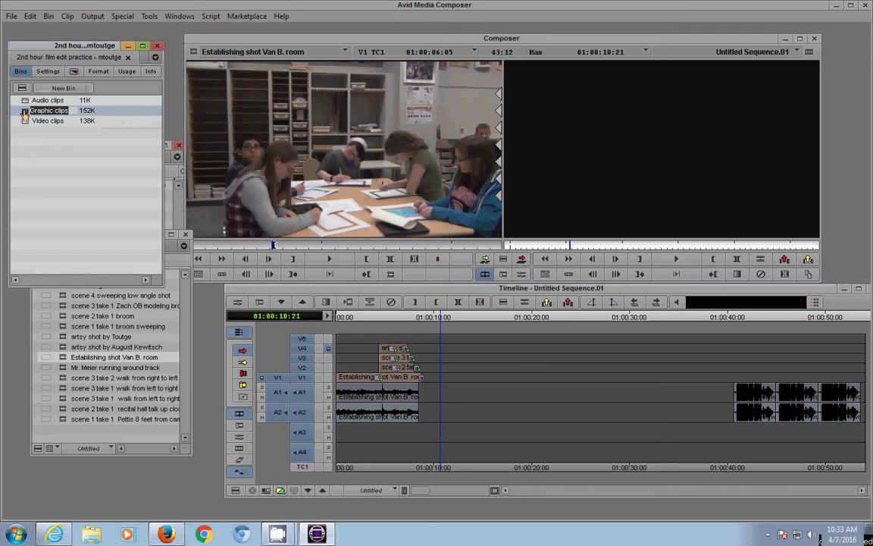
{"action": "double_click", "coordinate": [25, 111]}
{"action": "left_click_drag", "start_coordinate": [162, 105], "coordinate": [78, 69]}
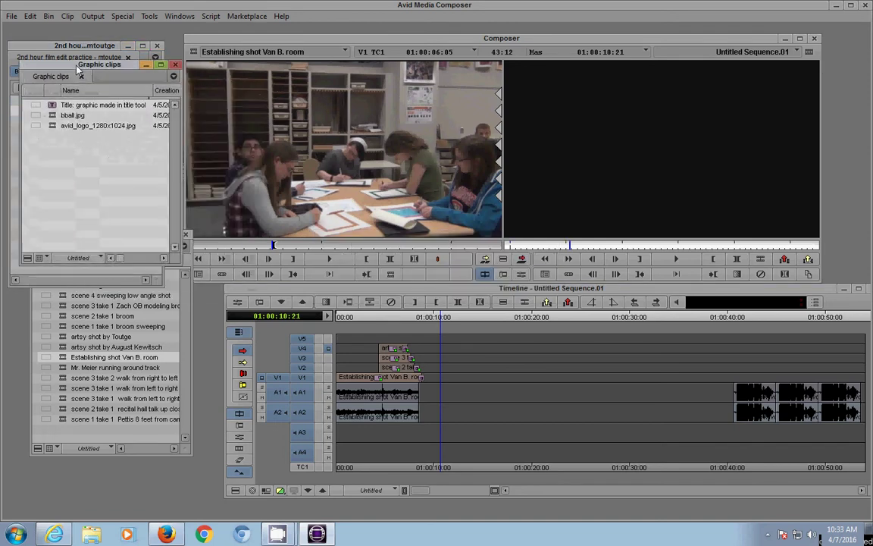
Import the JPEG Hungry-Turtle-Wallpapers-2560x1600 from the Desktop into the Graphic clips bin
{"action": "right_click", "coordinate": [72, 176]}
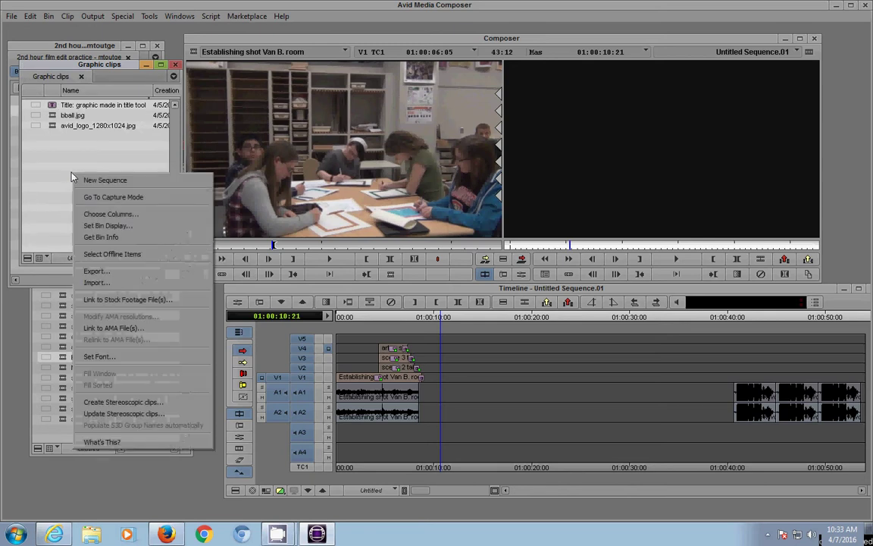
{"action": "left_click", "coordinate": [106, 282]}
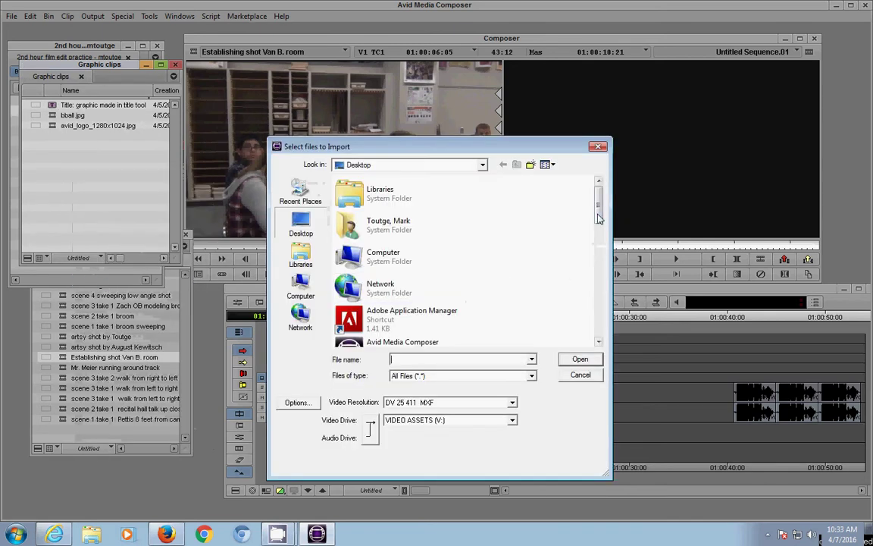
{"action": "left_click_drag", "start_coordinate": [599, 196], "coordinate": [599, 327]}
{"action": "left_click", "coordinate": [399, 274]}
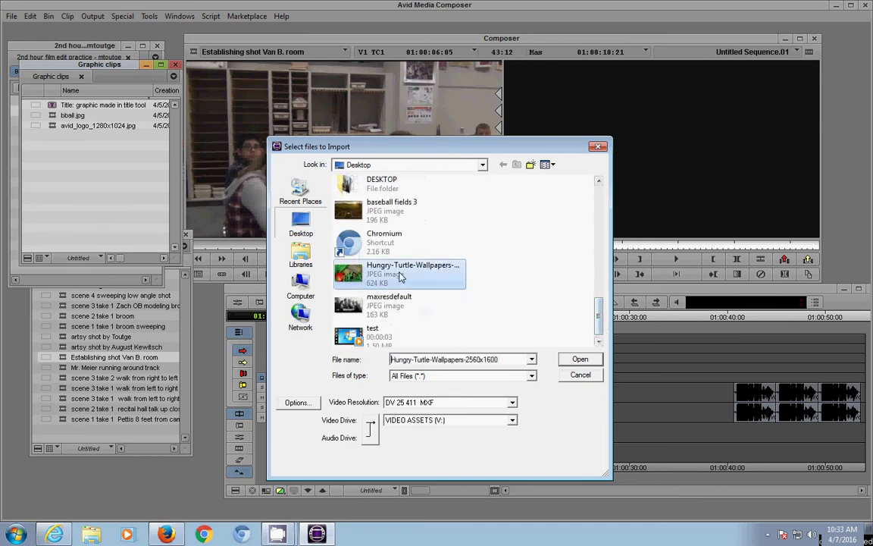
{"action": "left_click", "coordinate": [578, 361]}
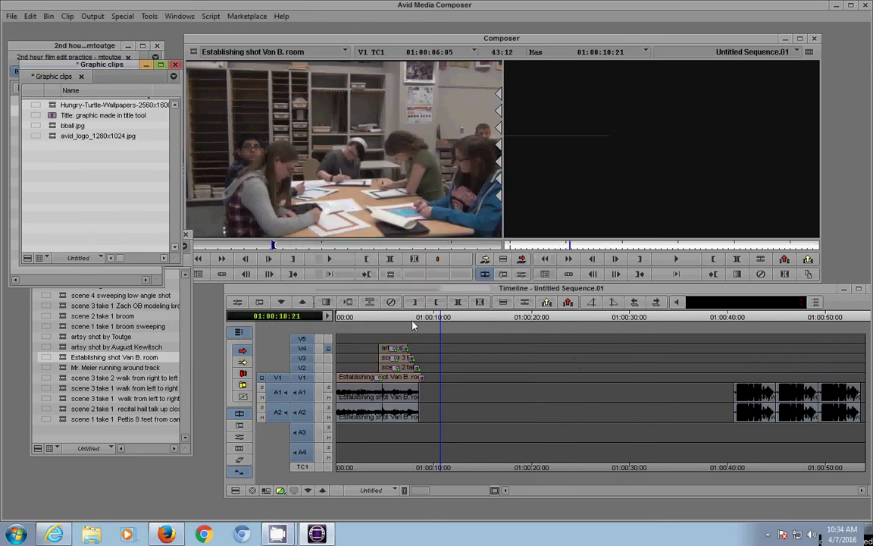
Load the Hungry-Turtle clip into the source monitor and play part of it
{"action": "double_click", "coordinate": [53, 106]}
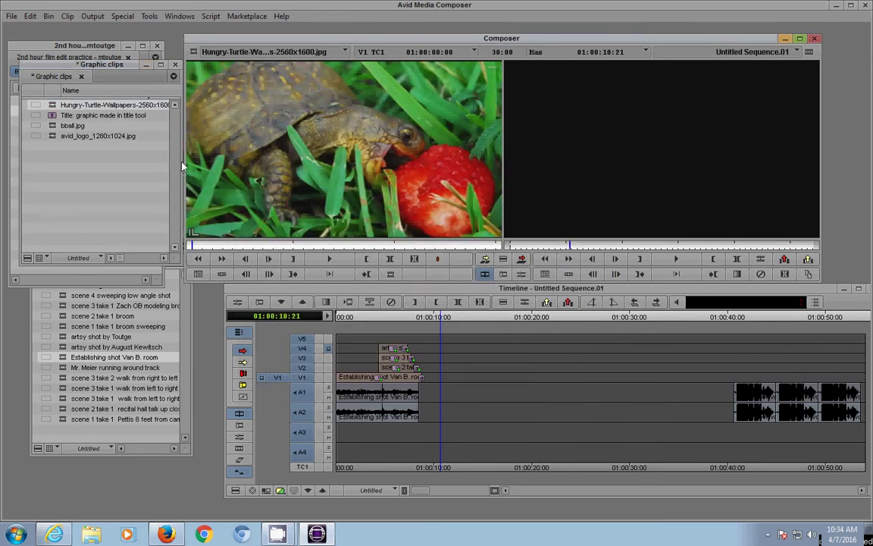
{"action": "left_click", "coordinate": [329, 258]}
{"action": "key", "text": "space"}
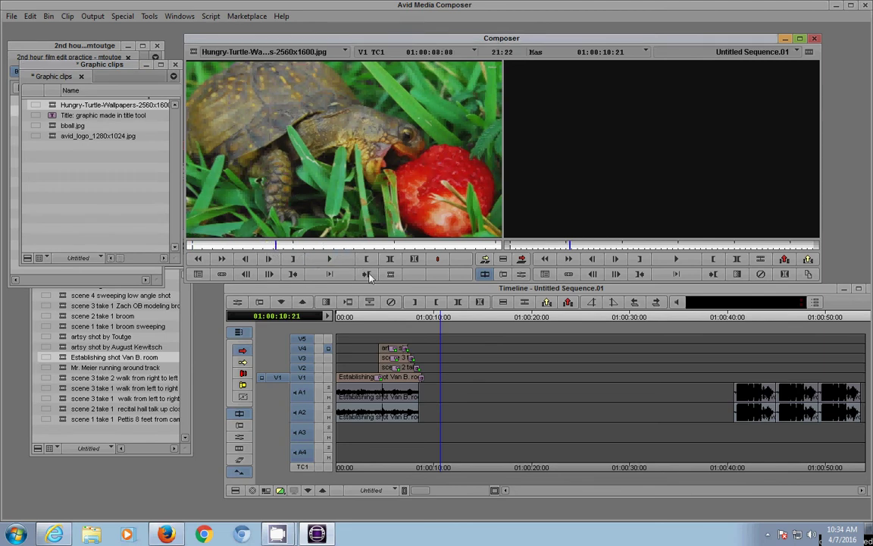
Patch source track V1 to sequence track V5 and move the timeline position indicator to 01:00:11:00
{"action": "left_click", "coordinate": [429, 319]}
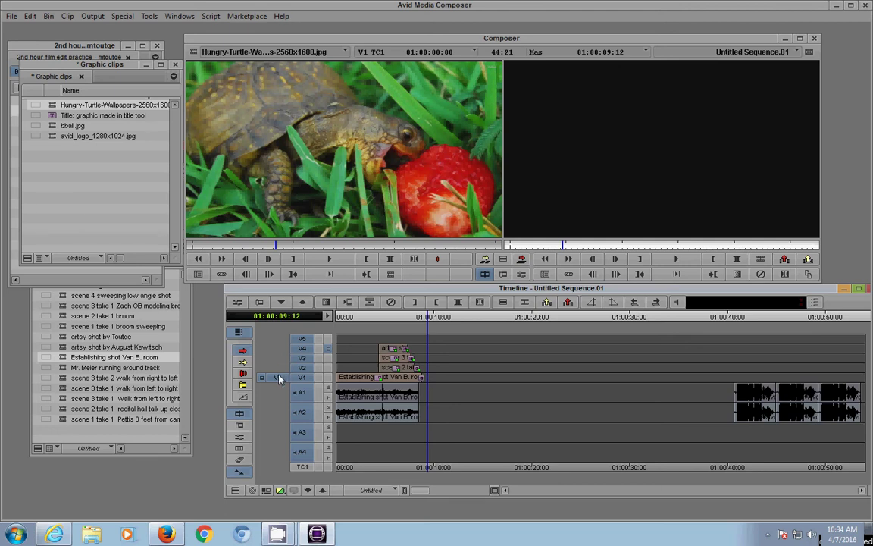
{"action": "mouse_move", "coordinate": [274, 379]}
{"action": "left_mouse_down"}
{"action": "mouse_move", "coordinate": [273, 351]}
{"action": "mouse_move", "coordinate": [299, 340]}
{"action": "left_mouse_up"}
{"action": "left_click", "coordinate": [443, 317]}
Mark the Hungry-Turtle source clip from 01:00:06:16 to 01:00:15:08 and overwrite it onto V5 at 01:00:11:00
{"action": "left_click", "coordinate": [258, 245]}
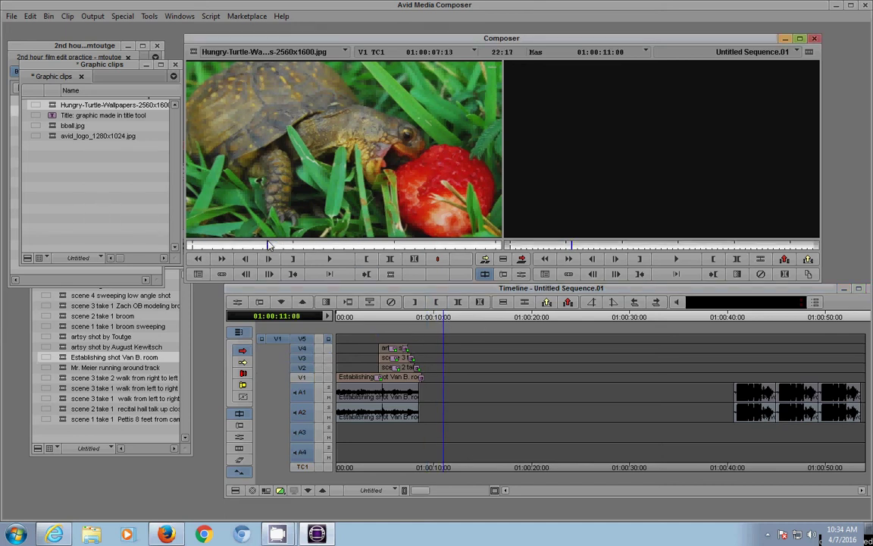
{"action": "left_click", "coordinate": [293, 259]}
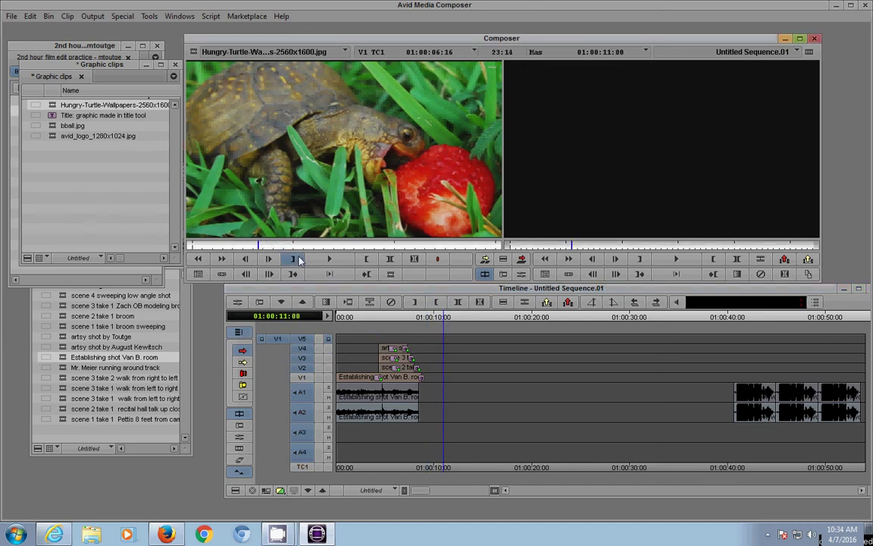
{"action": "left_click", "coordinate": [343, 247]}
{"action": "left_click", "coordinate": [348, 247]}
{"action": "left_click", "coordinate": [366, 258]}
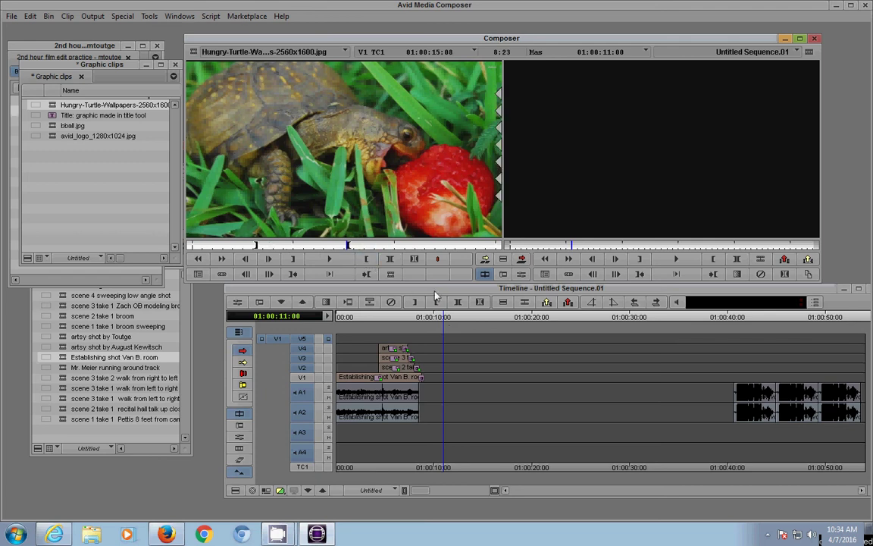
{"action": "left_click", "coordinate": [521, 259]}
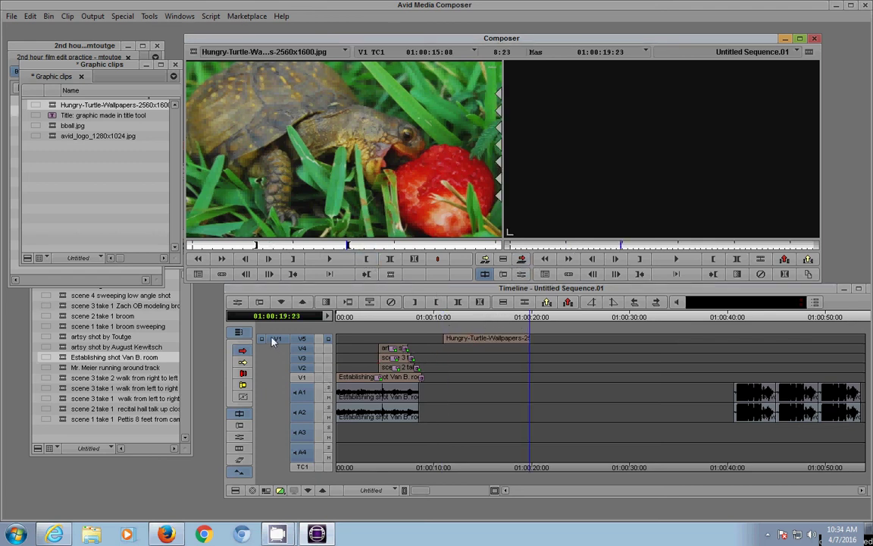
Repatch source V1 to sequence track V1 and overwrite the marked Hungry-Turtle section there, starting at 01:00:19:23
{"action": "left_click_drag", "start_coordinate": [275, 342], "coordinate": [310, 378]}
{"action": "left_click", "coordinate": [522, 259]}
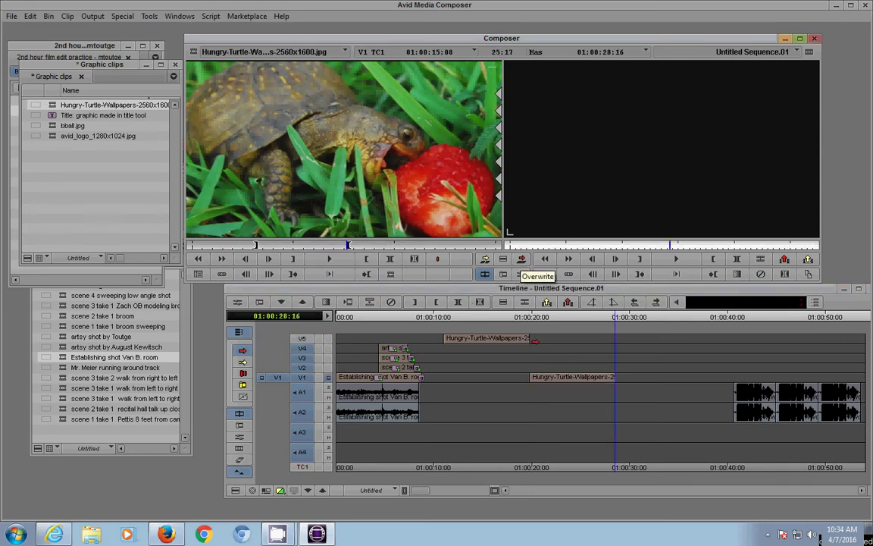
Compare how the Hungry-Turtle clips on V5 and V1 display in the record monitor, and play part of the V1 clip
{"action": "left_click_drag", "start_coordinate": [545, 318], "coordinate": [525, 318]}
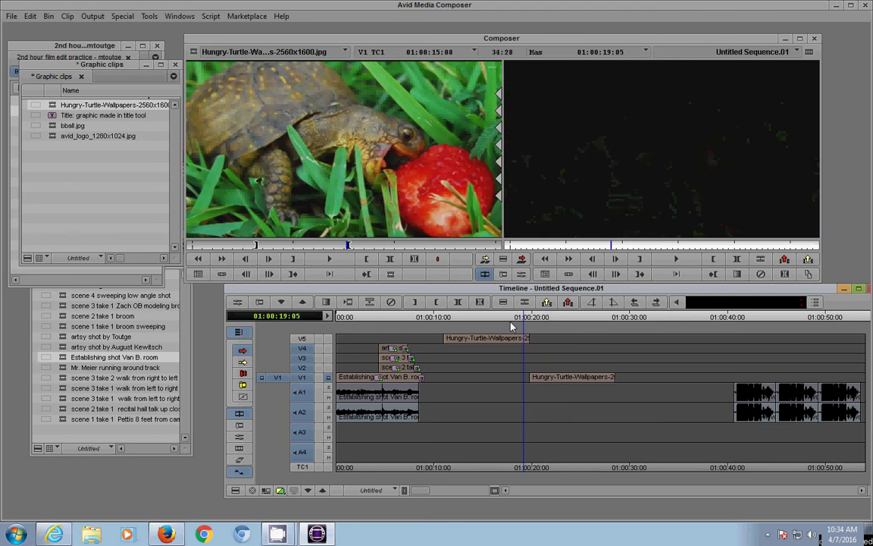
{"action": "left_click", "coordinate": [499, 326]}
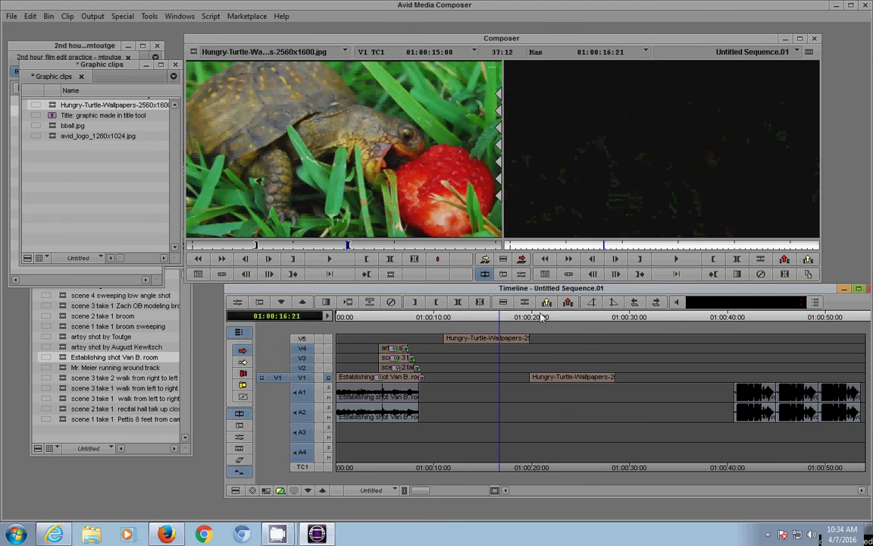
{"action": "left_click", "coordinate": [561, 319]}
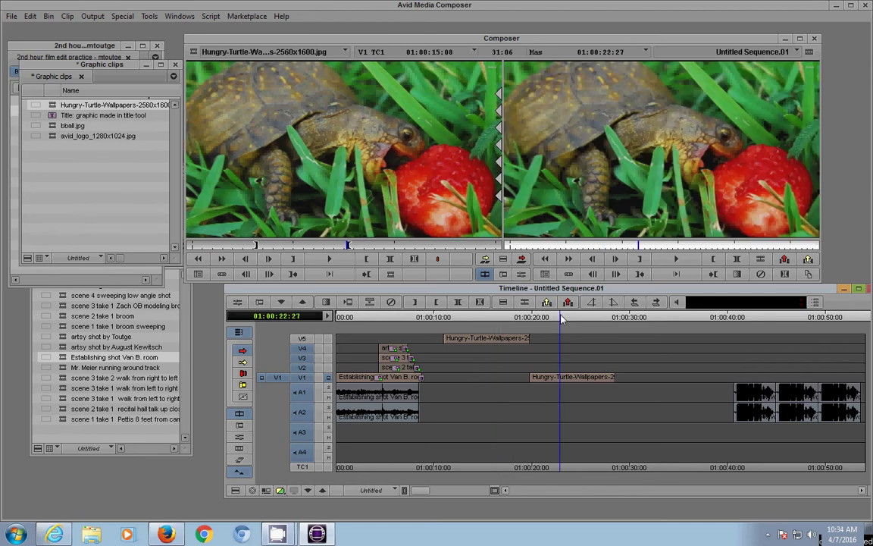
{"action": "left_click", "coordinate": [494, 318]}
{"action": "left_click", "coordinate": [562, 318]}
{"action": "left_click", "coordinate": [536, 319]}
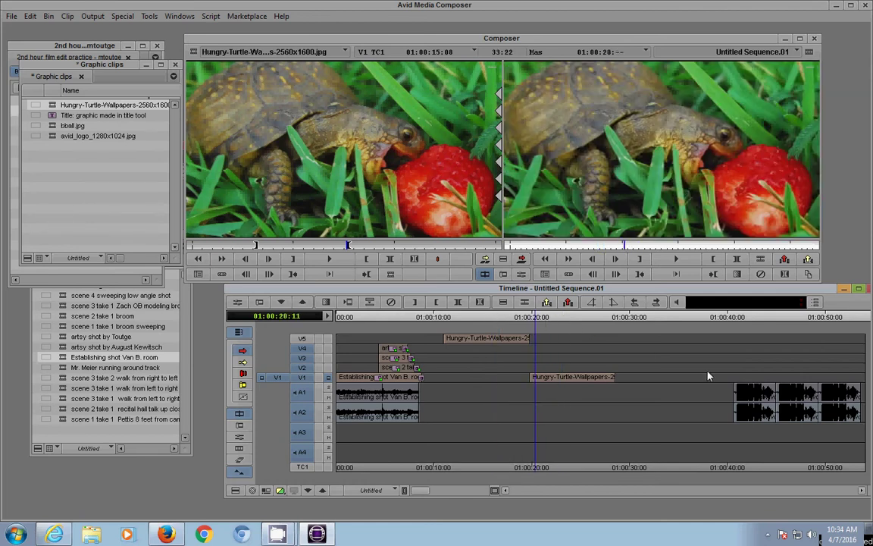
{"action": "key", "text": "space"}
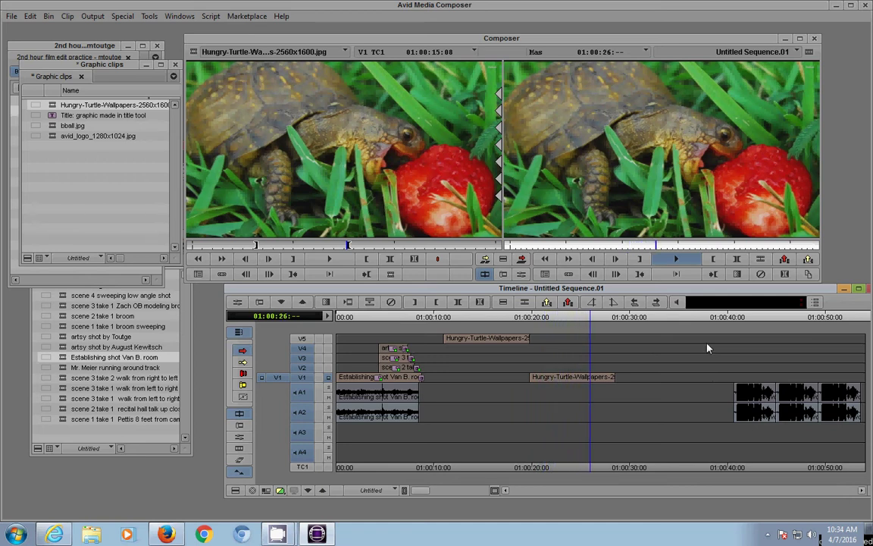
{"action": "key", "text": "space"}
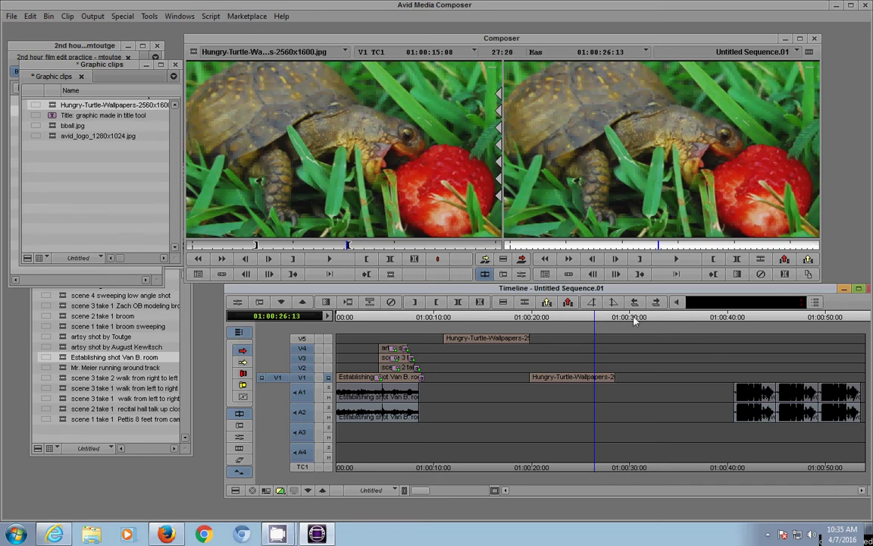
Park at 01:00:24:11, move the Graphic clips bin off the project window, and apply the Picture-In-Picture blend effect to the V1 turtle clip
{"action": "left_click", "coordinate": [574, 316]}
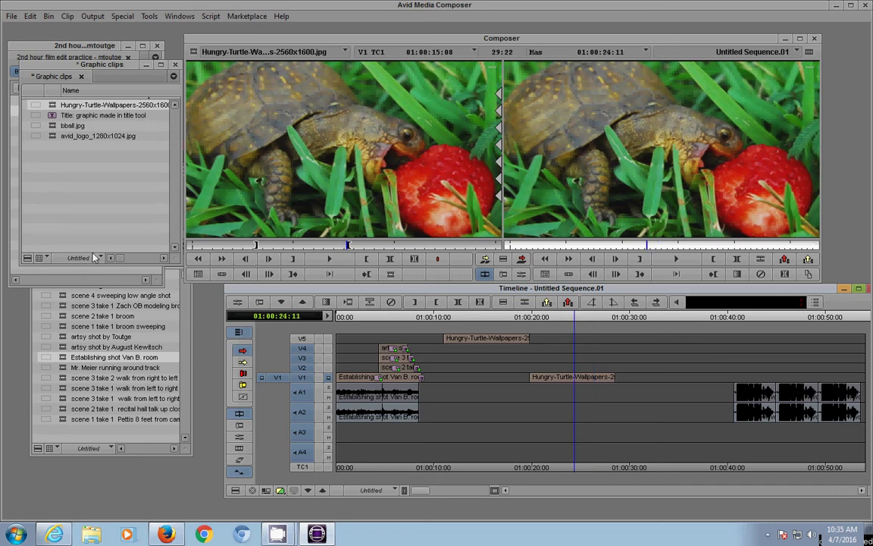
{"action": "left_click_drag", "start_coordinate": [50, 67], "coordinate": [51, 229]}
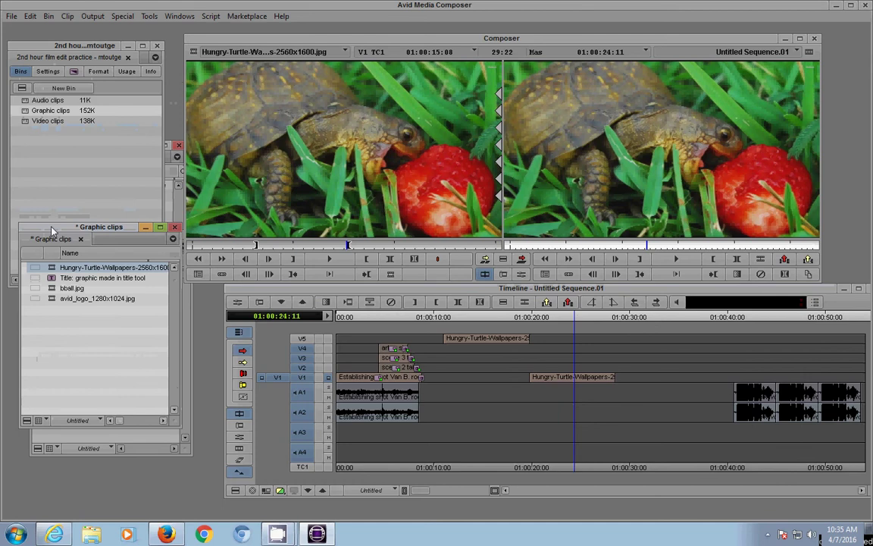
{"action": "left_click", "coordinate": [56, 65]}
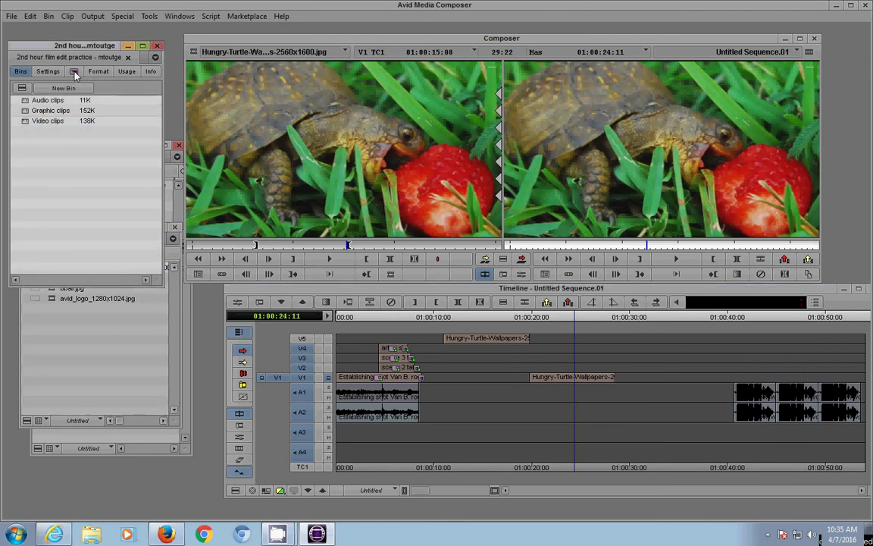
{"action": "left_click", "coordinate": [74, 71]}
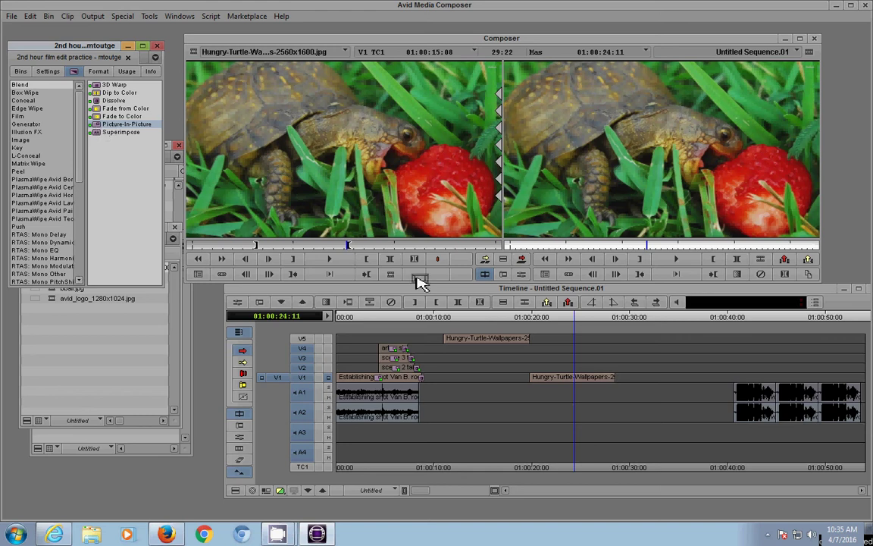
{"action": "left_click_drag", "start_coordinate": [379, 255], "coordinate": [572, 376]}
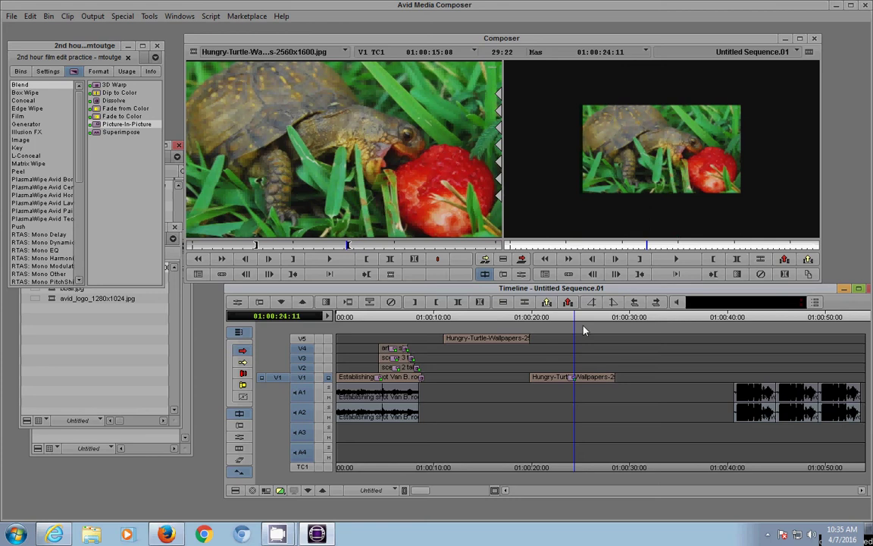
Open the Effect Editor for the V1 turtle clip's Picture-In-Picture effect and move the position indicator to 01:00:23:16
{"action": "left_click_drag", "start_coordinate": [583, 329], "coordinate": [574, 325]}
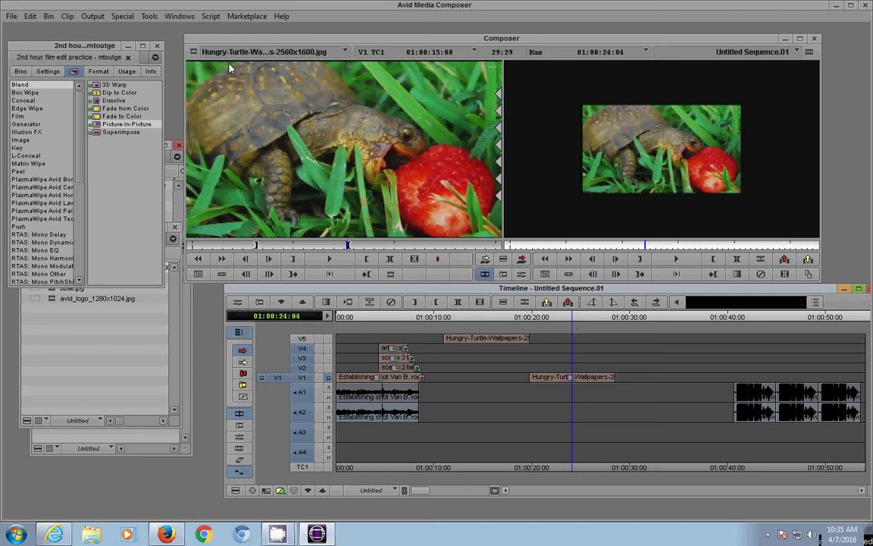
{"action": "left_click", "coordinate": [149, 17]}
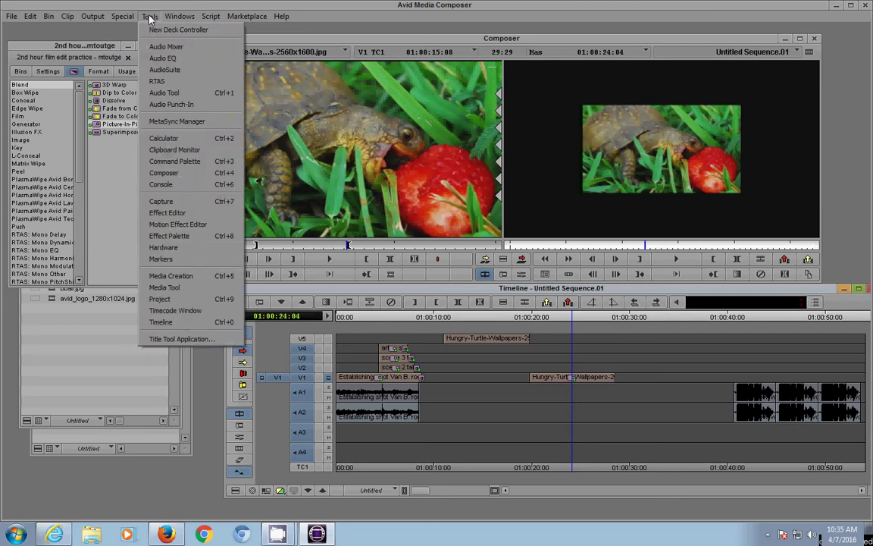
{"action": "left_click", "coordinate": [201, 215]}
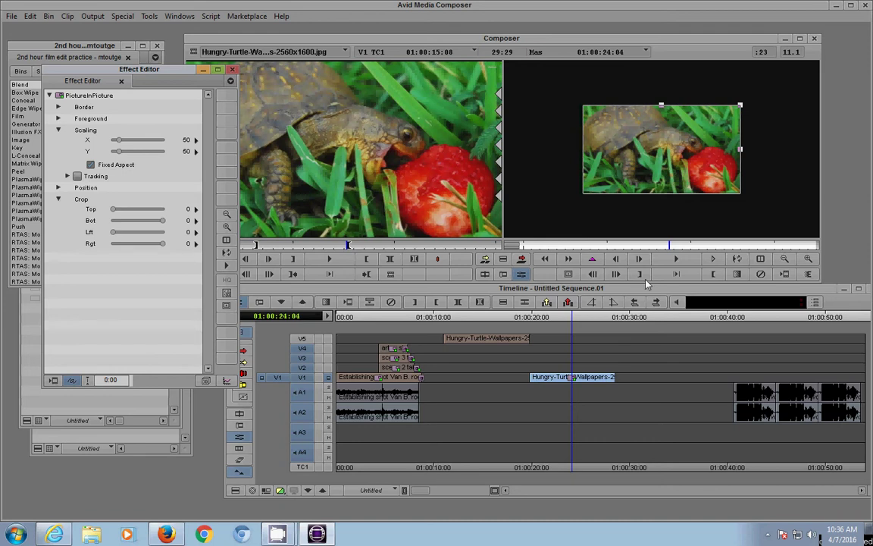
{"action": "left_click", "coordinate": [653, 245]}
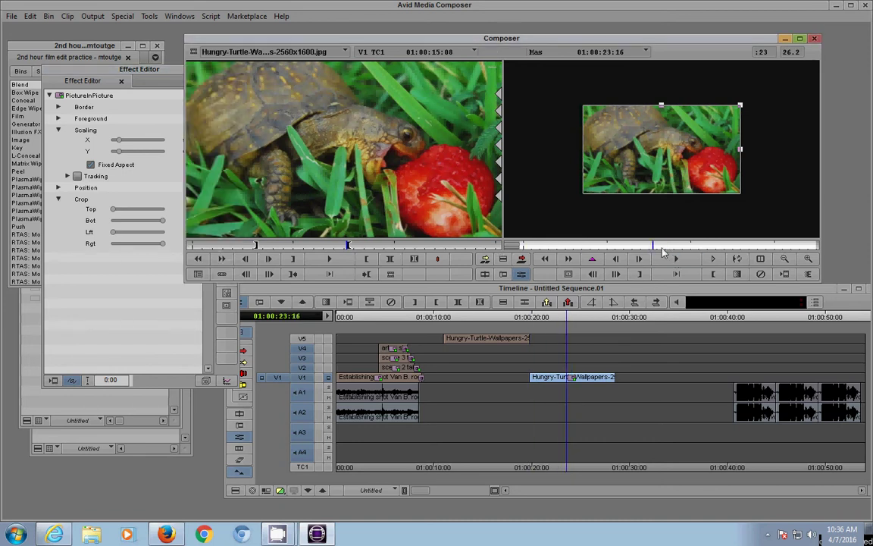
Add a keyframe at the effect's start, 01:00:19:23, and set its X and Y scaling to 100
{"action": "left_click_drag", "start_coordinate": [662, 252], "coordinate": [815, 253]}
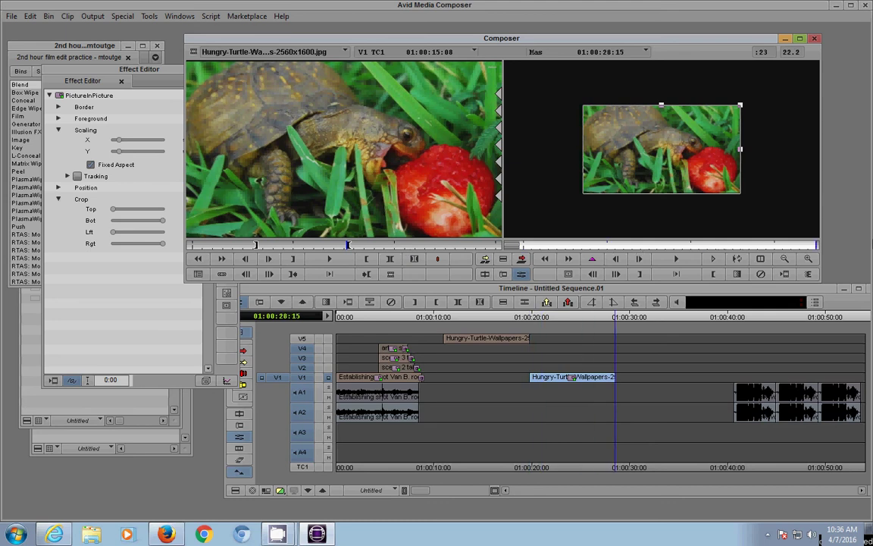
{"action": "left_click", "coordinate": [530, 406]}
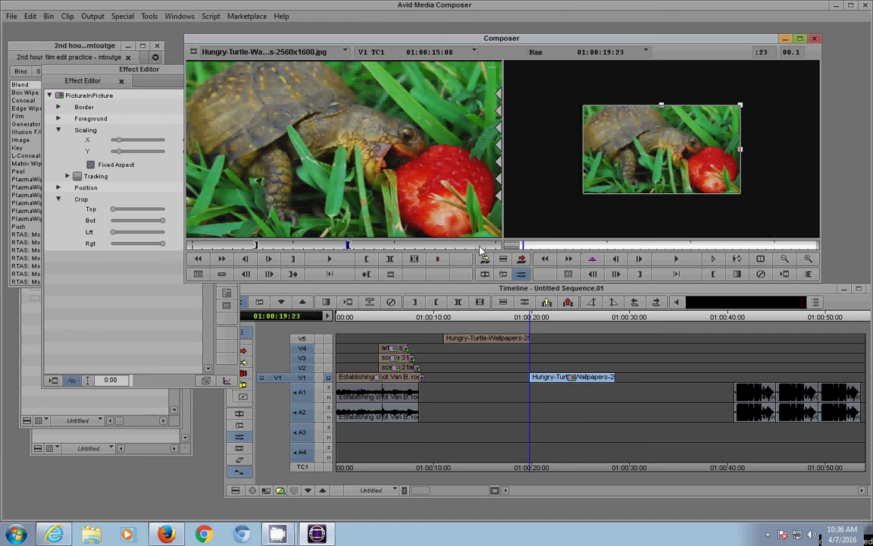
{"action": "left_click", "coordinate": [594, 261]}
{"action": "left_click_drag", "start_coordinate": [119, 70], "coordinate": [78, 64]}
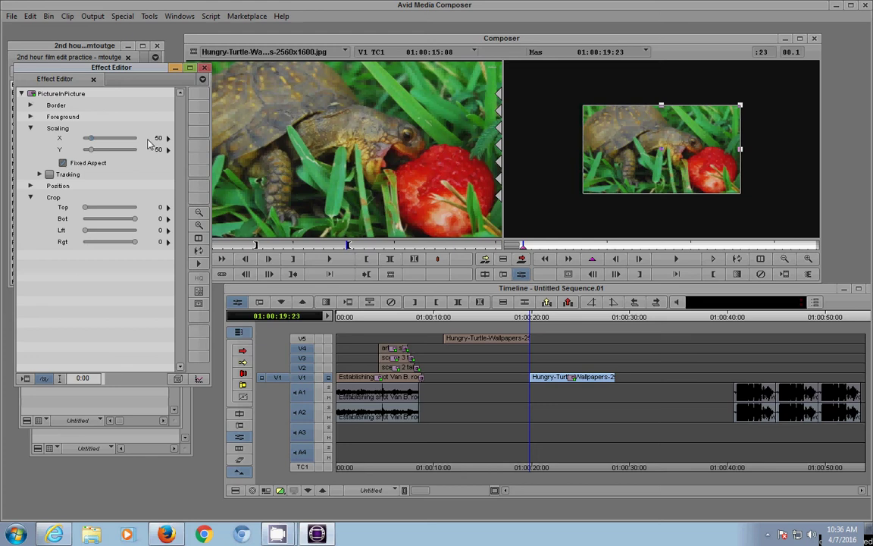
{"action": "type", "text": "100"}
{"action": "key", "text": "Return"}
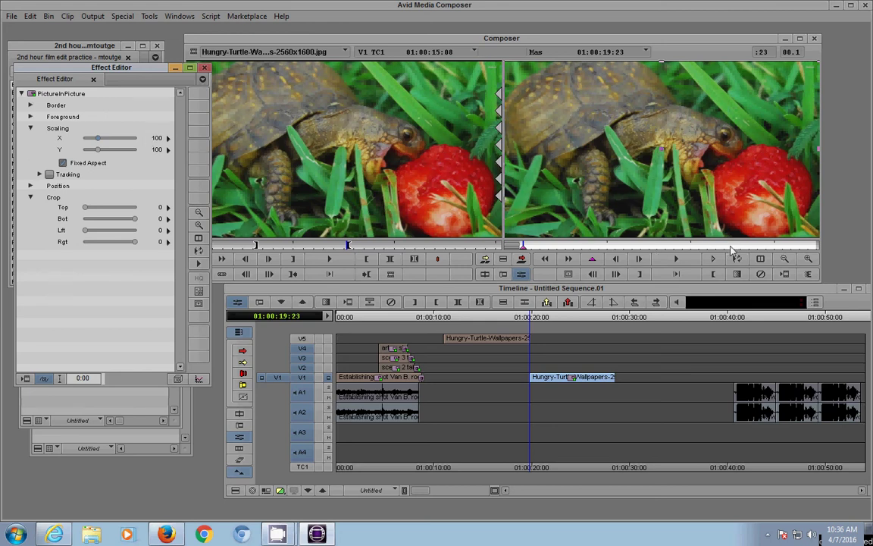
Add a keyframe at the effect's end, 01:00:28:15, with scaling of about 133 and the image shifted up and left in the frame
{"action": "left_click_drag", "start_coordinate": [763, 249], "coordinate": [818, 249]}
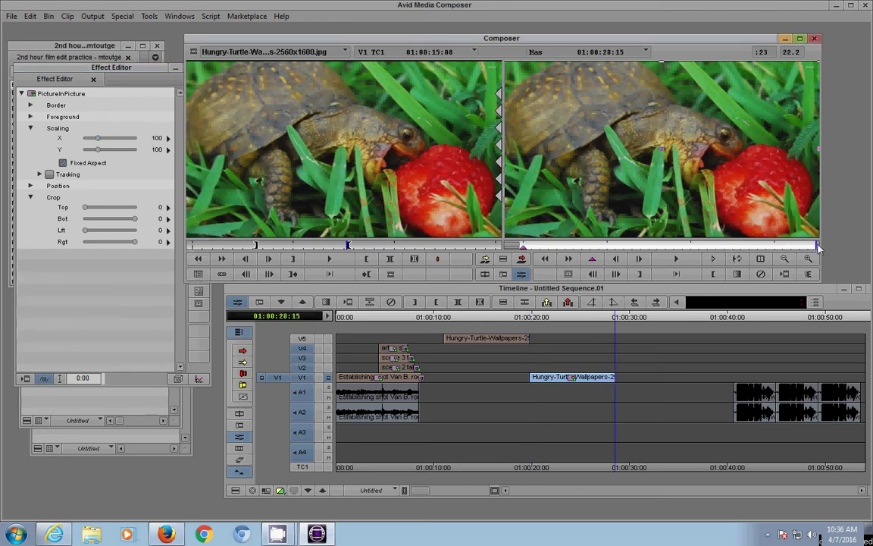
{"action": "left_click", "coordinate": [593, 259]}
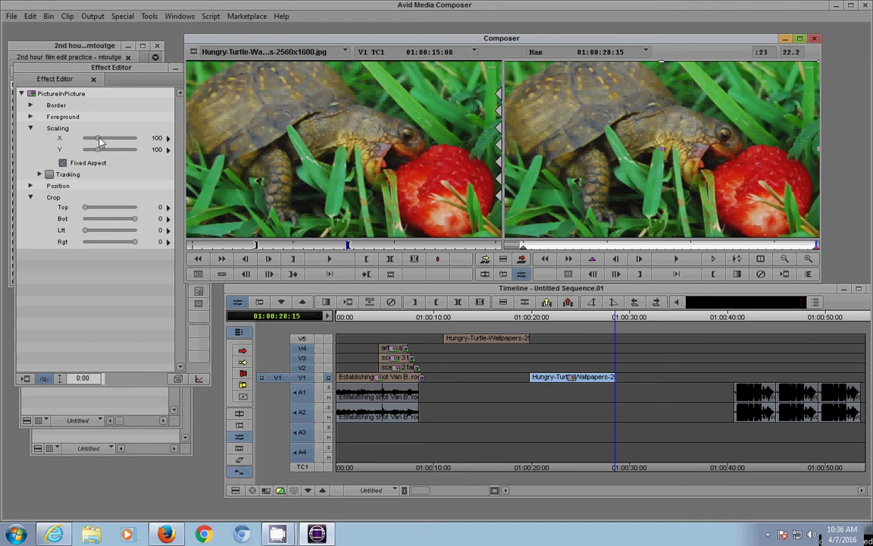
{"action": "left_click_drag", "start_coordinate": [98, 142], "coordinate": [105, 141]}
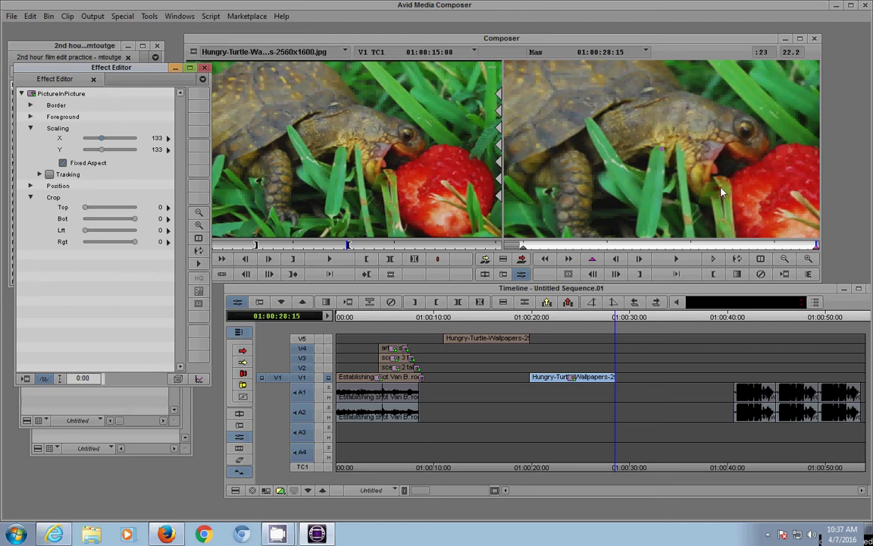
{"action": "left_click", "coordinate": [740, 199]}
{"action": "left_click_drag", "start_coordinate": [738, 197], "coordinate": [705, 177]}
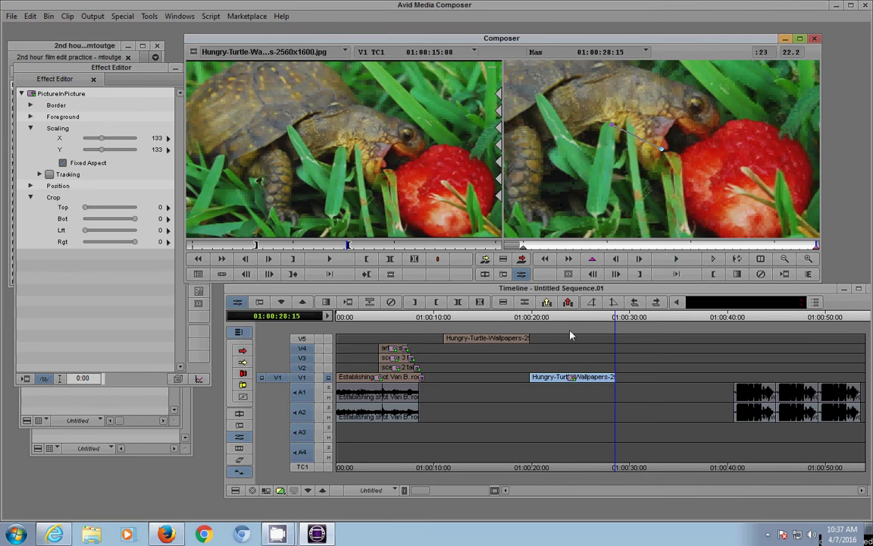
Leave effect mode and play the V1 turtle clip twice from near its start to review the keyframed zoom and pan
{"action": "left_click", "coordinate": [547, 317]}
{"action": "left_click", "coordinate": [529, 317]}
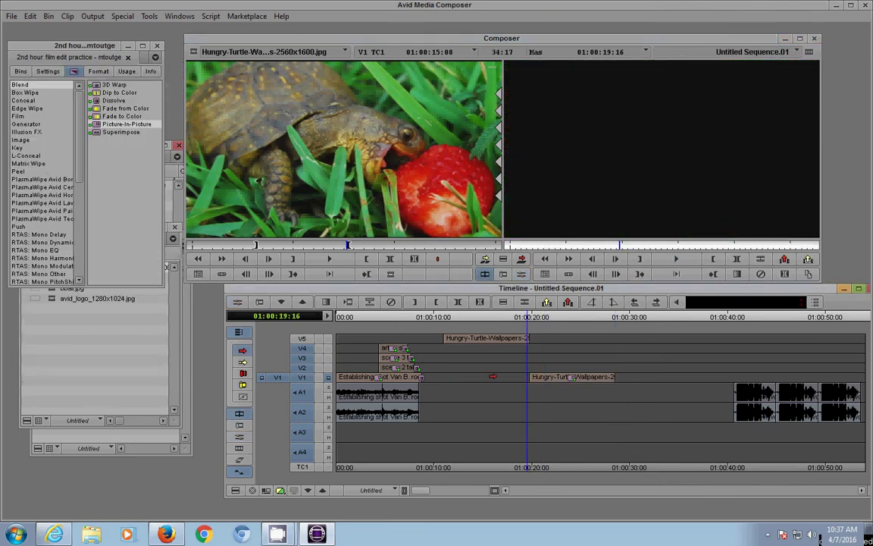
{"action": "key", "text": "space"}
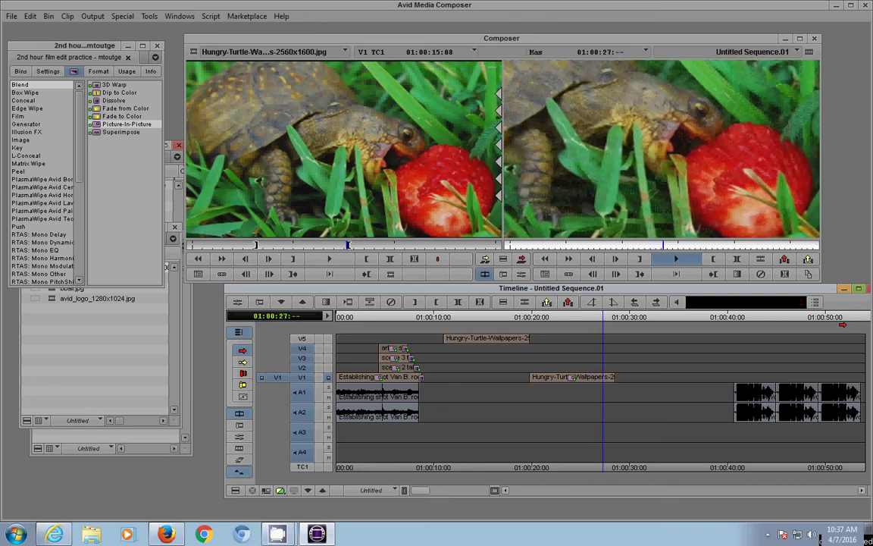
{"action": "left_click", "coordinate": [609, 321]}
{"action": "left_click", "coordinate": [542, 319]}
{"action": "key", "text": "space"}
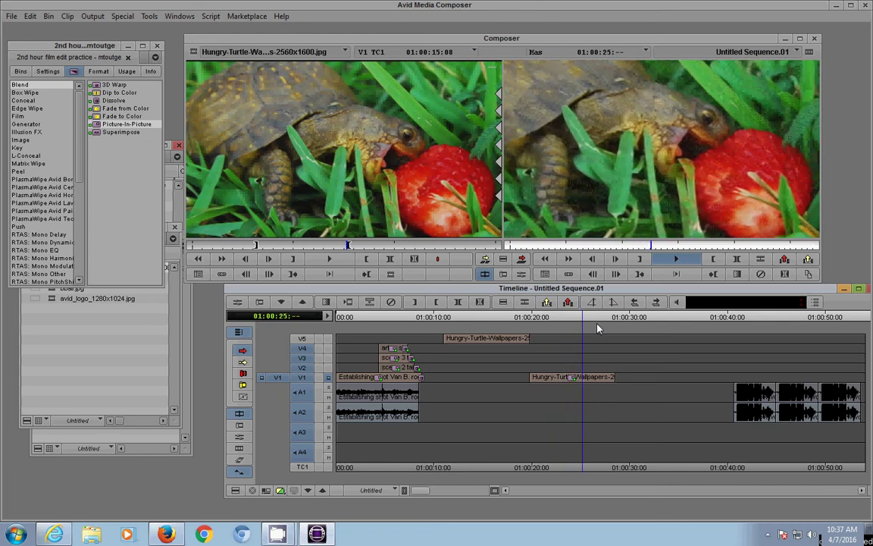
{"action": "key", "text": "space"}
{"action": "left_click", "coordinate": [541, 318]}
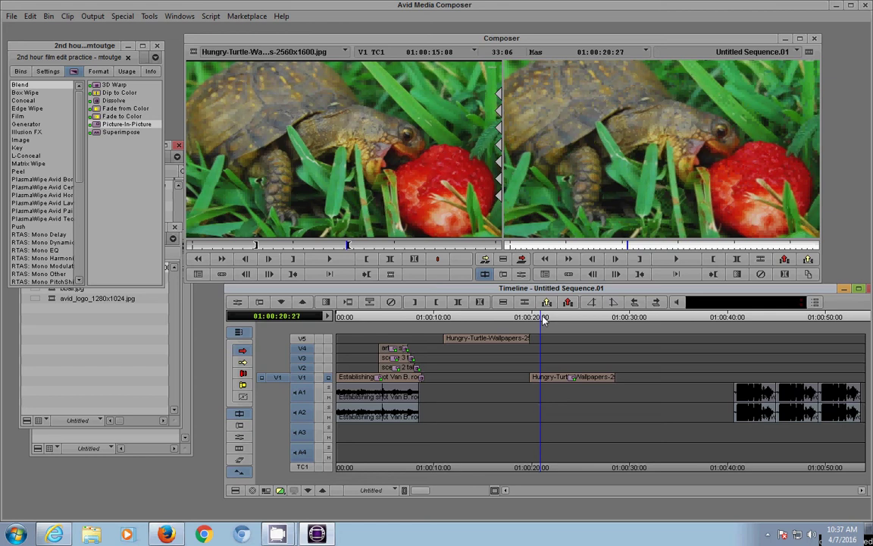
Play back the zoom on the V1 turtle clip several times, starting just after 01:00:20:00
{"action": "key", "text": "space"}
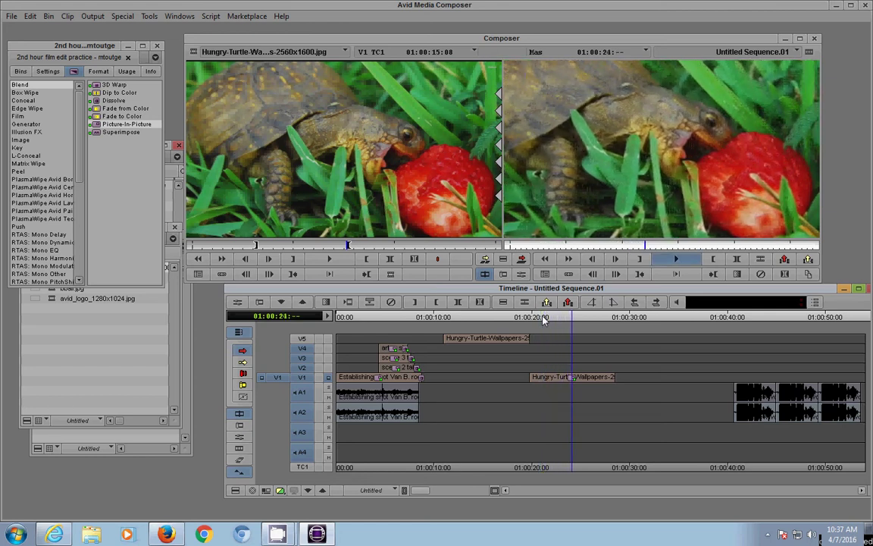
{"action": "key", "text": "space"}
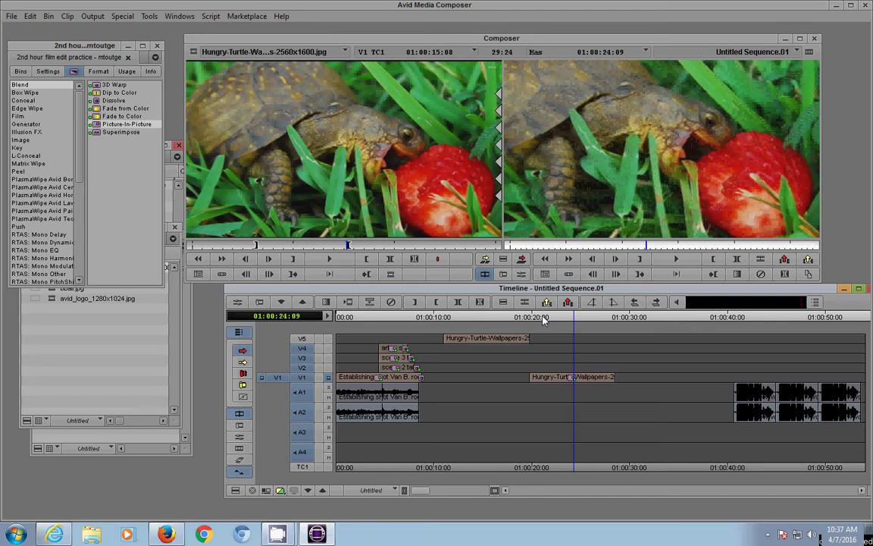
{"action": "left_click", "coordinate": [539, 319]}
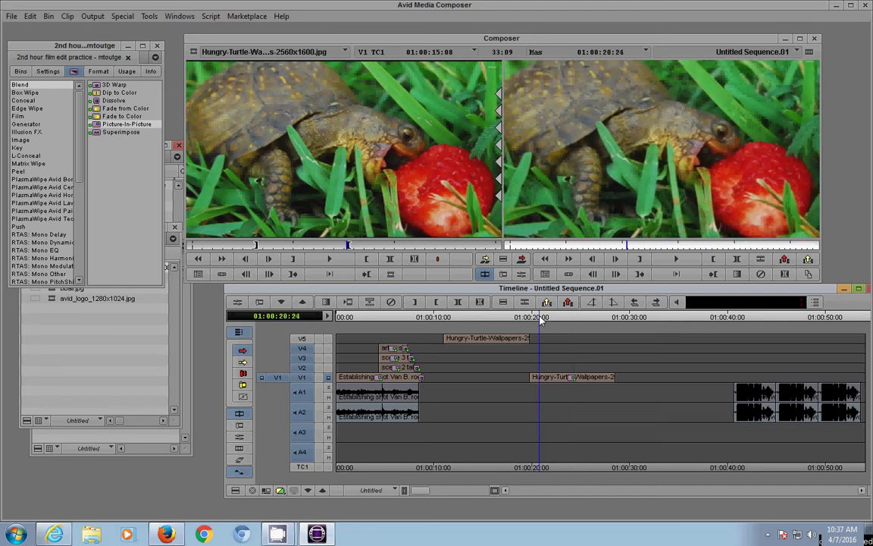
{"action": "key", "text": "space"}
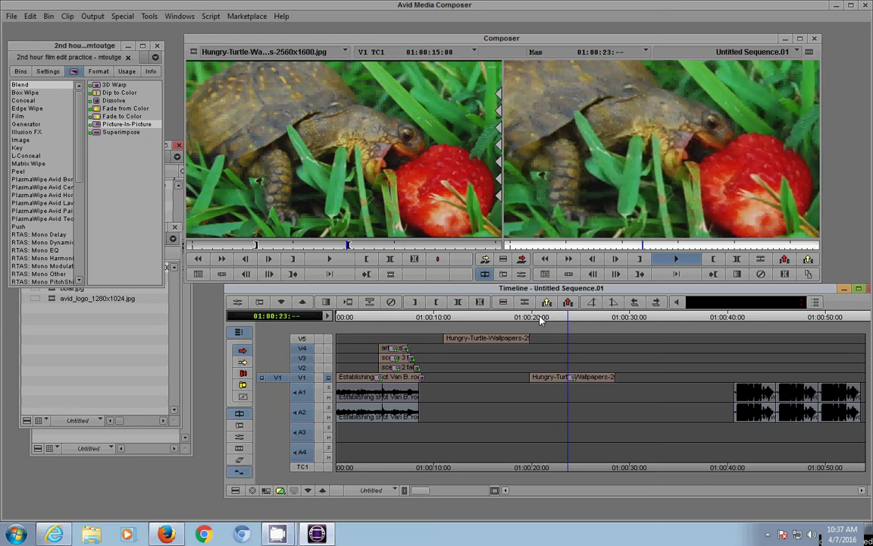
{"action": "key", "text": "space"}
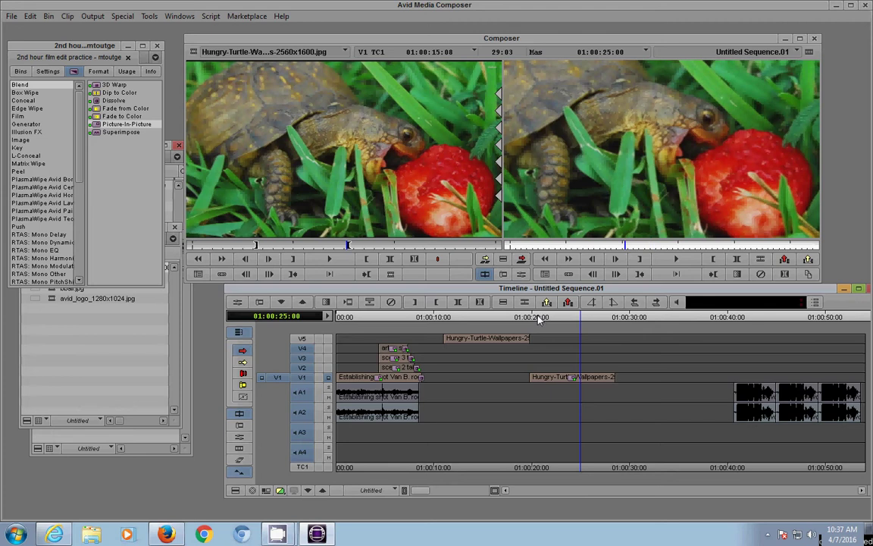
{"action": "left_click", "coordinate": [537, 319]}
{"action": "key", "text": "space"}
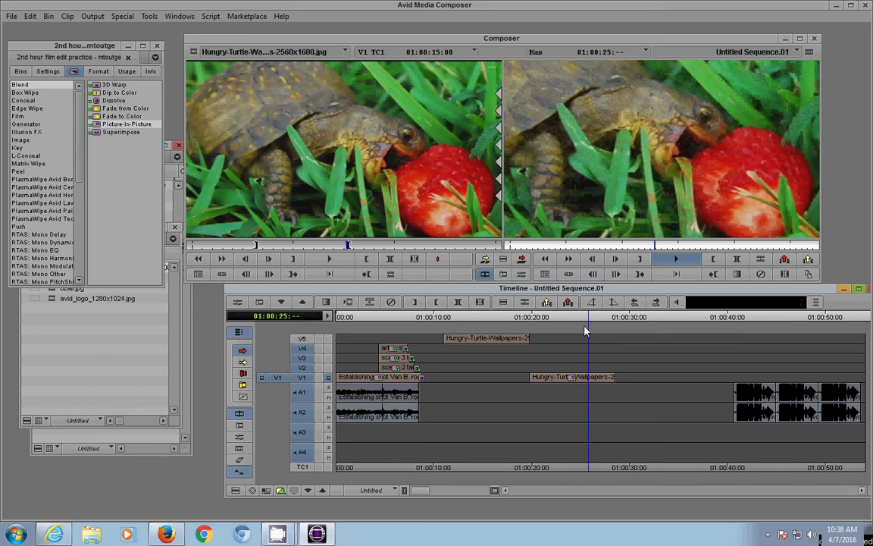
{"action": "key", "text": "space"}
Turn on monitoring for track V5 and apply the Picture-In-Picture effect to its Hungry-Turtle clip
{"action": "left_click", "coordinate": [483, 318]}
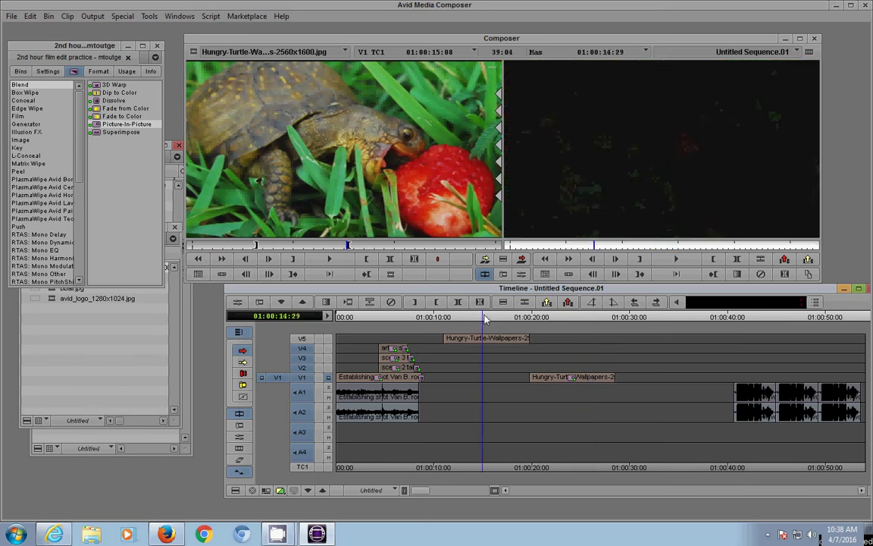
{"action": "left_click", "coordinate": [328, 338]}
{"action": "key", "text": "Right"}
{"action": "key", "text": "Right"}
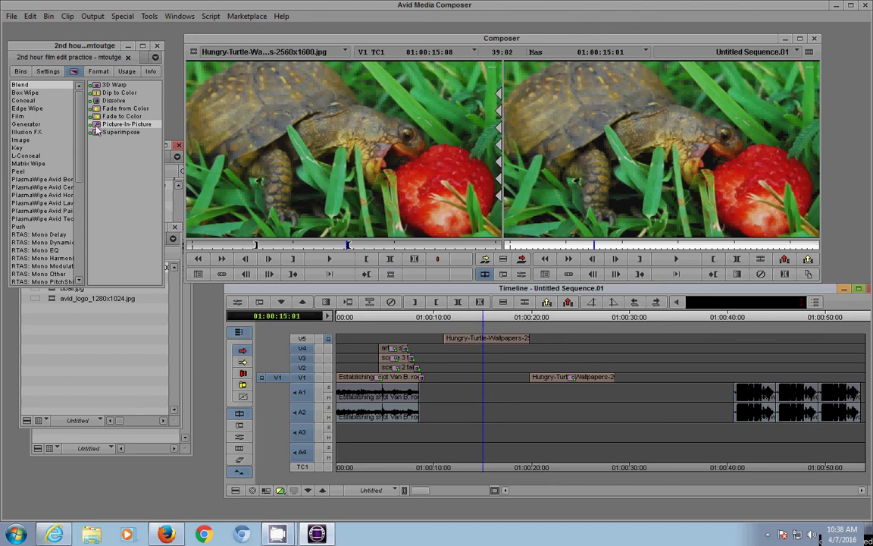
{"action": "left_click_drag", "start_coordinate": [97, 129], "coordinate": [362, 347]}
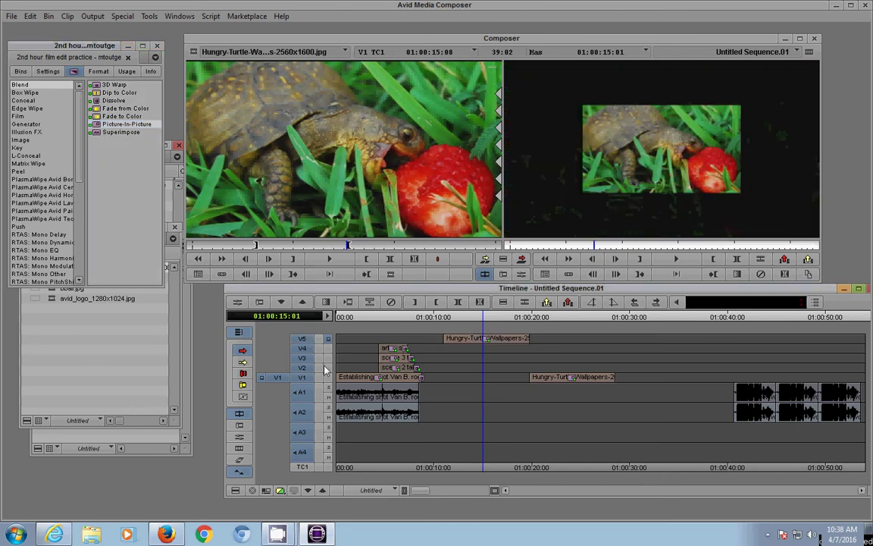
Patch source V1 to track V5 and open the V5 turtle clip's Picture-In-Picture effect in the Effect Editor
{"action": "left_click_drag", "start_coordinate": [277, 376], "coordinate": [278, 338]}
{"action": "left_click", "coordinate": [489, 319]}
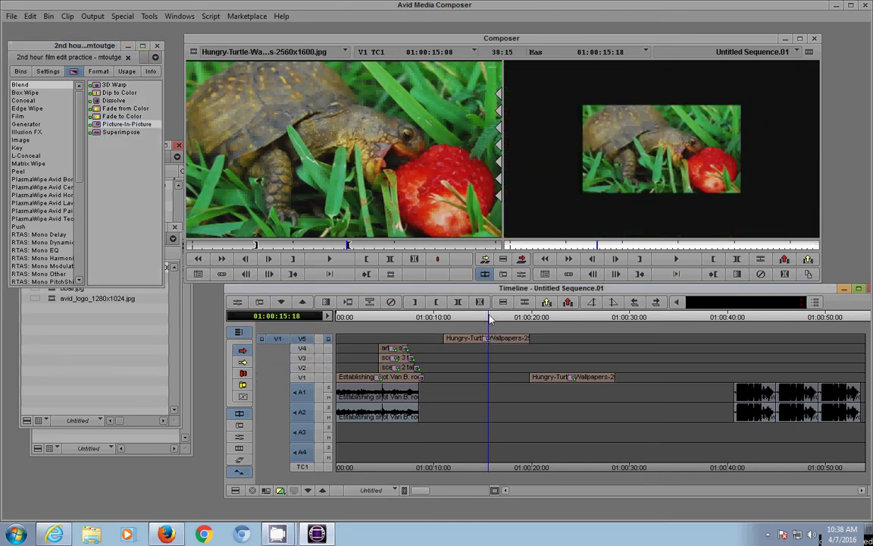
{"action": "left_click", "coordinate": [149, 16]}
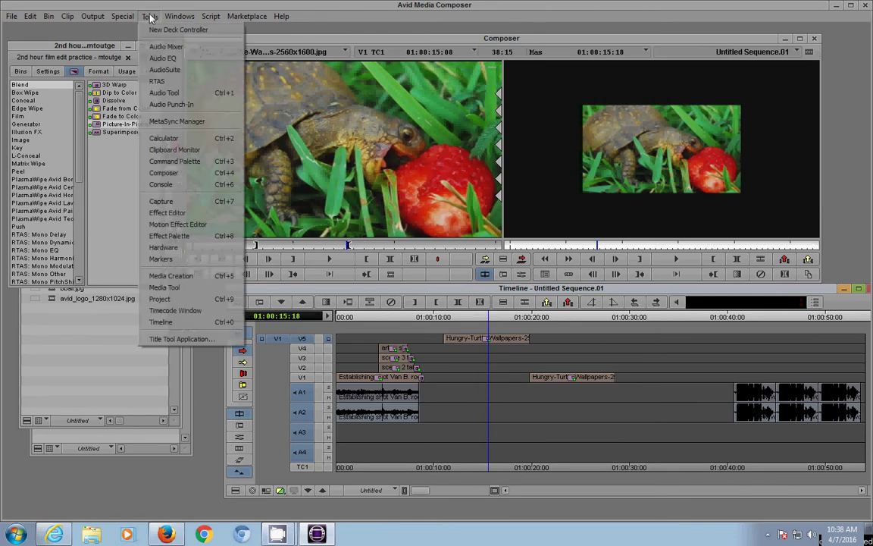
{"action": "left_click", "coordinate": [149, 16]}
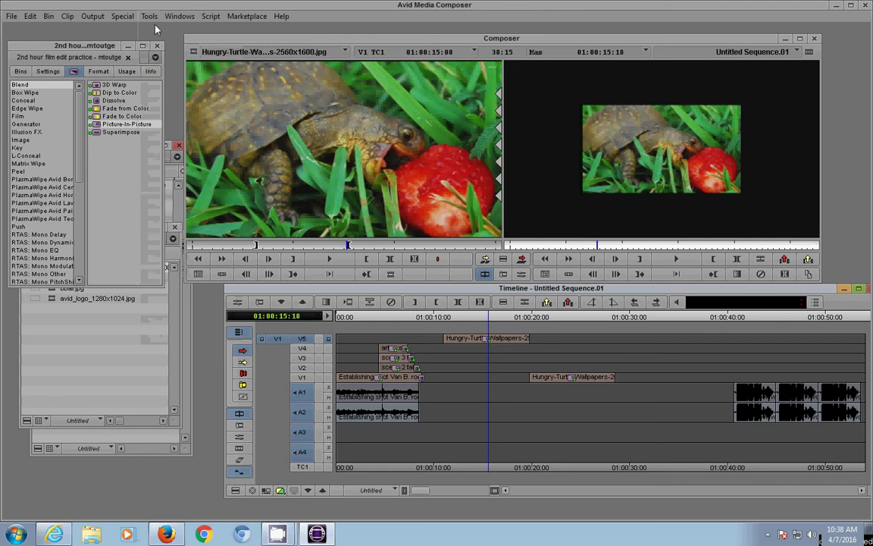
{"action": "left_click", "coordinate": [151, 16]}
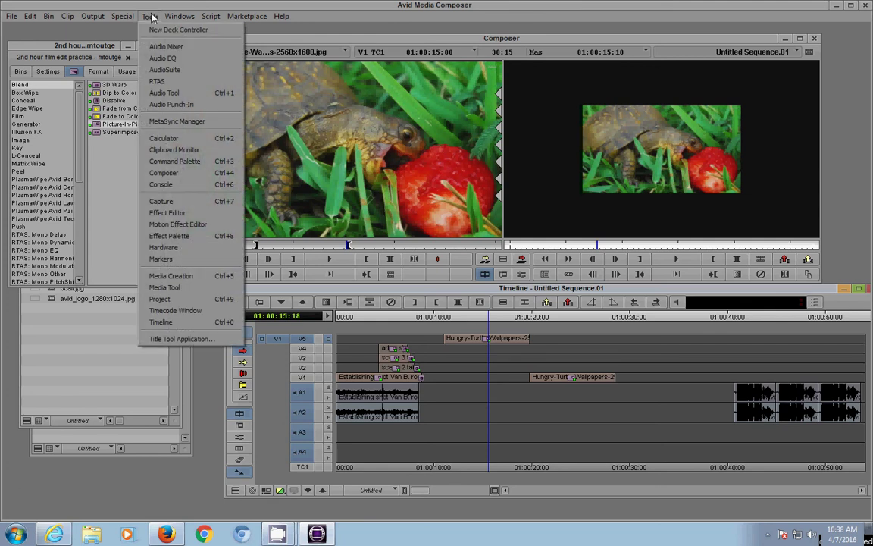
{"action": "left_click", "coordinate": [168, 212]}
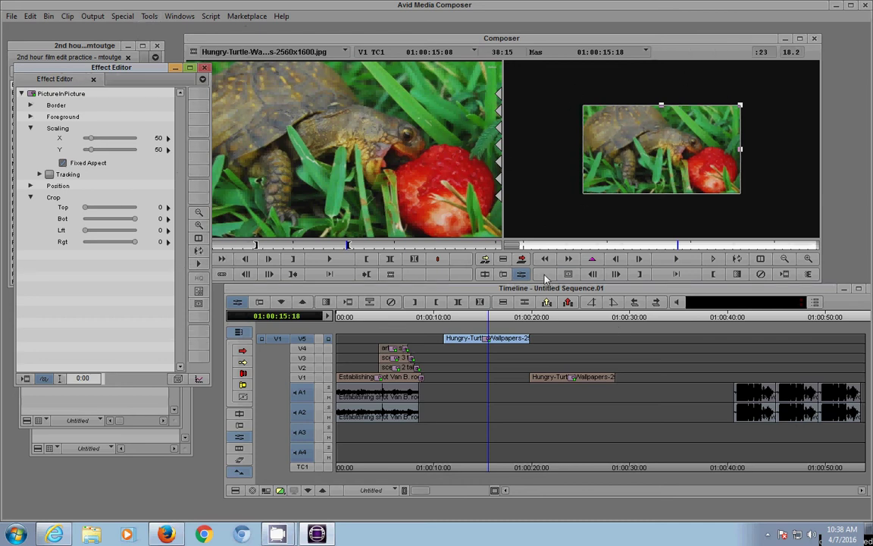
Add a Picture-In-Picture keyframe at the start of the V5 turtle clip, at 01:00:11:00
{"action": "left_click_drag", "start_coordinate": [677, 246], "coordinate": [580, 247]}
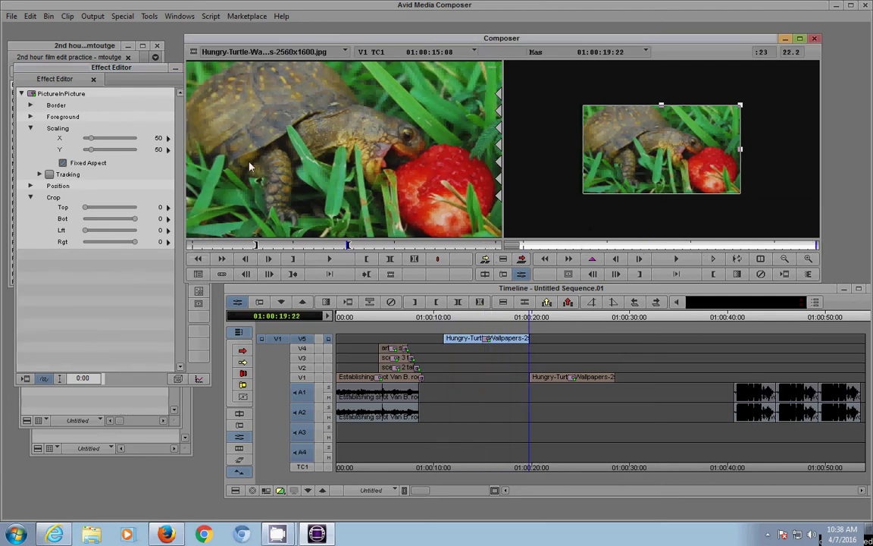
{"action": "left_click", "coordinate": [543, 247]}
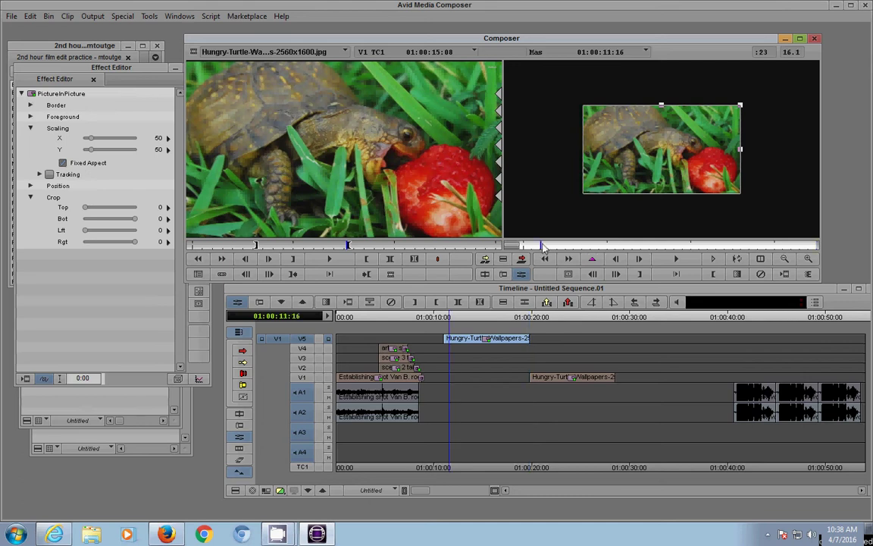
{"action": "left_click_drag", "start_coordinate": [543, 247], "coordinate": [523, 247]}
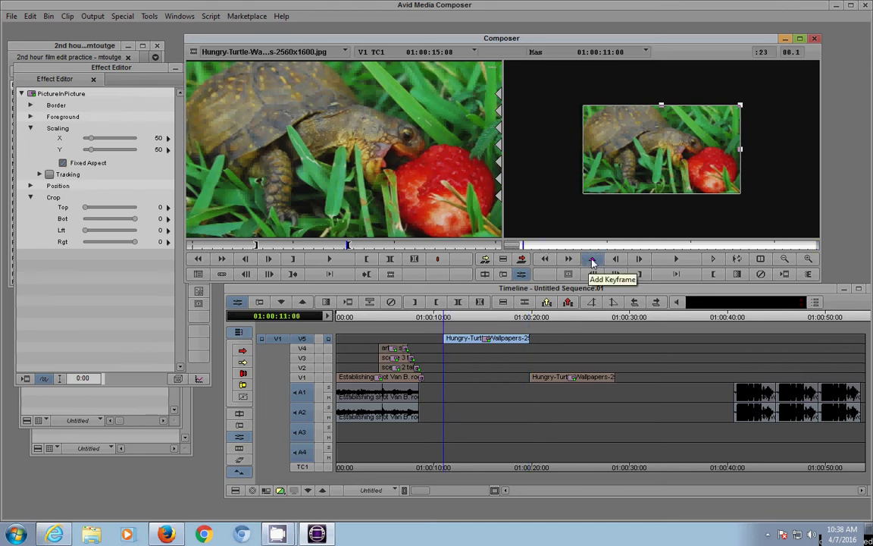
{"action": "left_click", "coordinate": [593, 260]}
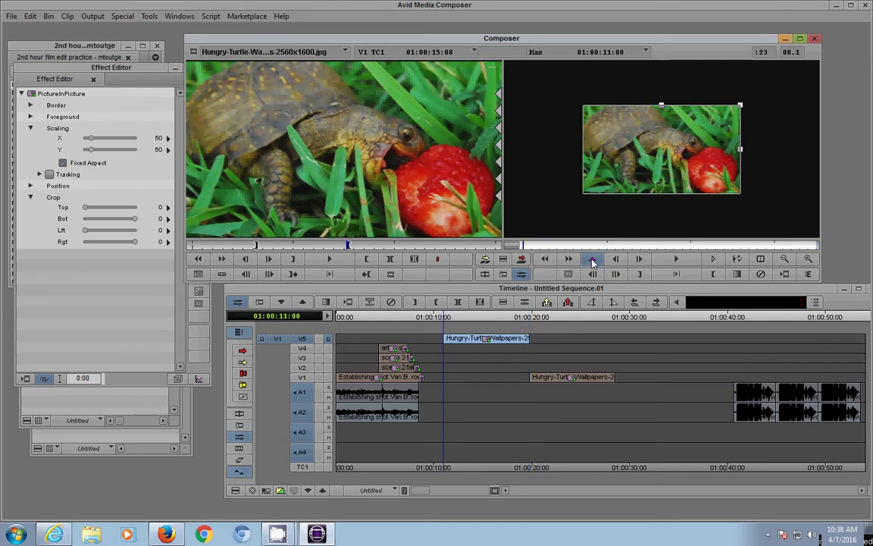
At the start keyframe, scale the picture to 133 with fixed aspect and shift it up and left toward the strawberry
{"action": "left_click", "coordinate": [90, 144]}
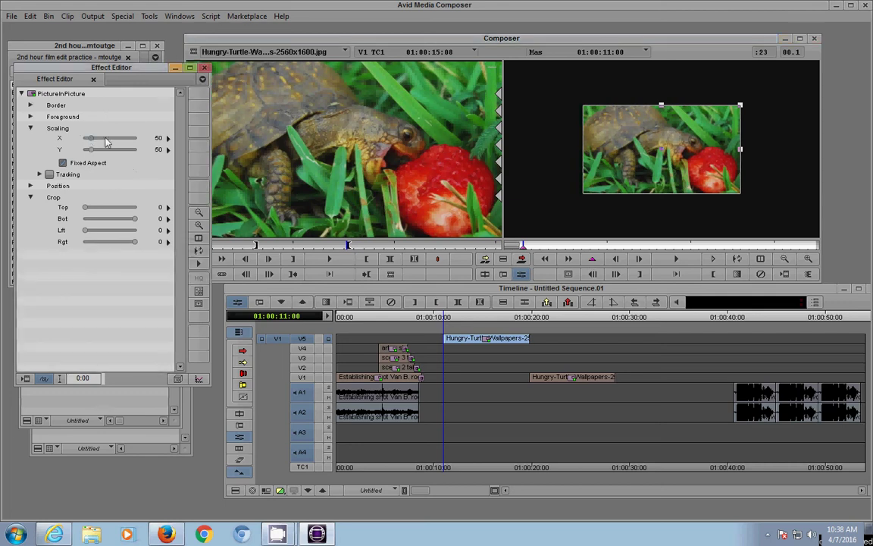
{"action": "left_click", "coordinate": [106, 142]}
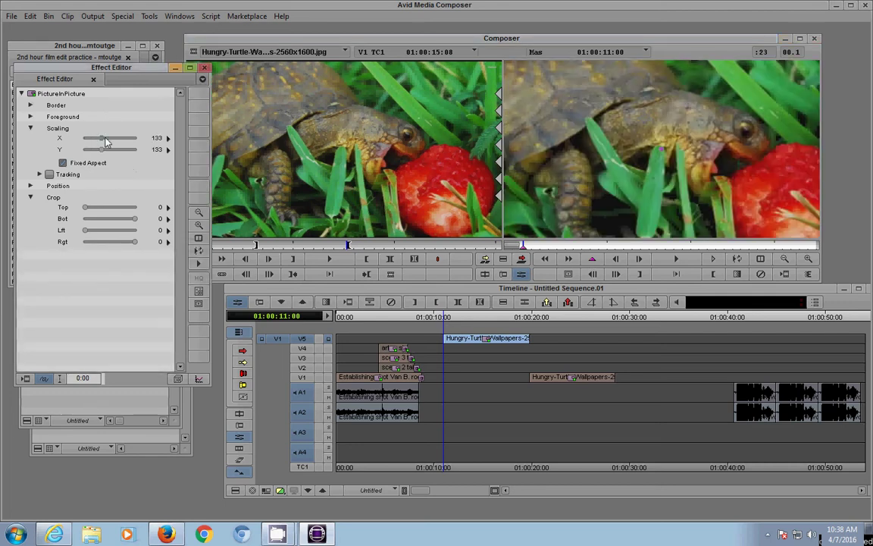
{"action": "mouse_move", "coordinate": [692, 178]}
{"action": "left_mouse_down"}
{"action": "mouse_move", "coordinate": [658, 152]}
{"action": "mouse_move", "coordinate": [675, 173]}
{"action": "left_mouse_up"}
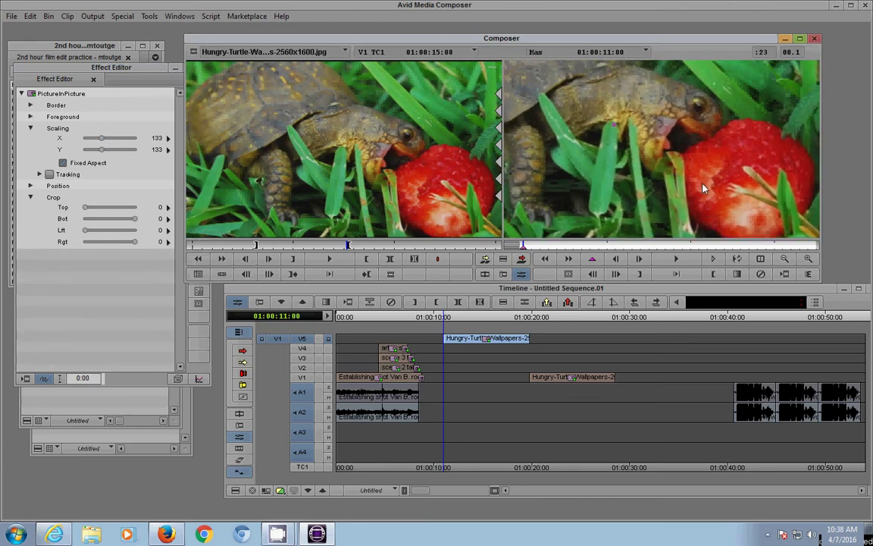
Keyframe the V5 clip's end at 01:00:19:22 with scaling 100 and the picture recentred to fill the frame
{"action": "left_click", "coordinate": [777, 247]}
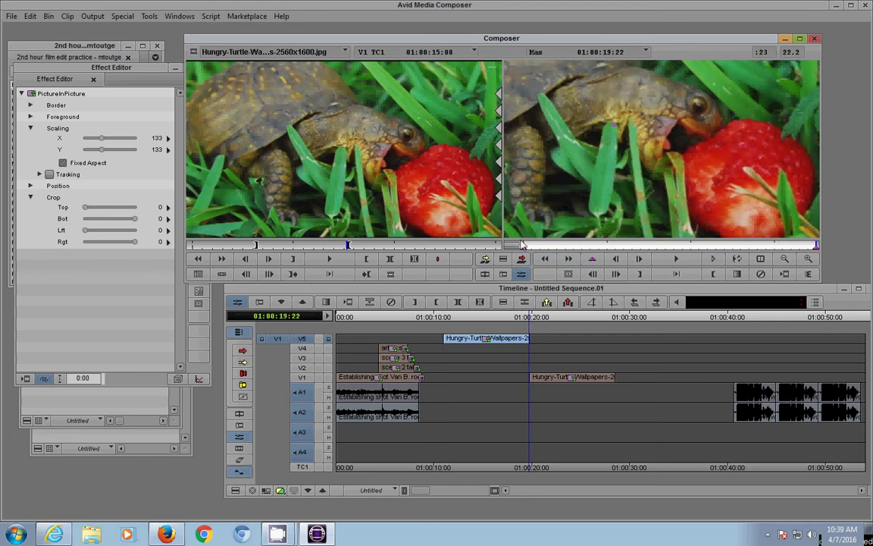
{"action": "left_click", "coordinate": [104, 138]}
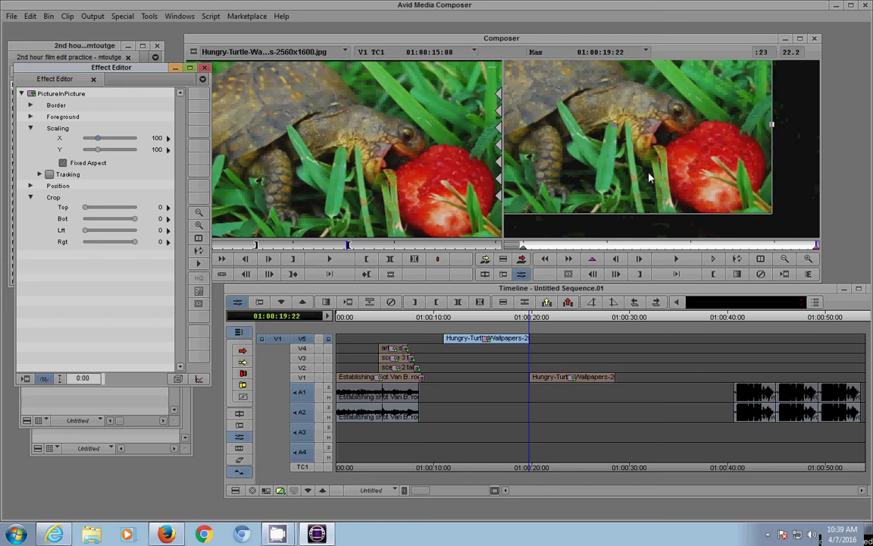
{"action": "left_click", "coordinate": [624, 172]}
{"action": "left_click_drag", "start_coordinate": [623, 173], "coordinate": [689, 195]}
Leave effect editing and play the sequence from 01:00:10:19 across both turtle clips
{"action": "left_click", "coordinate": [442, 322]}
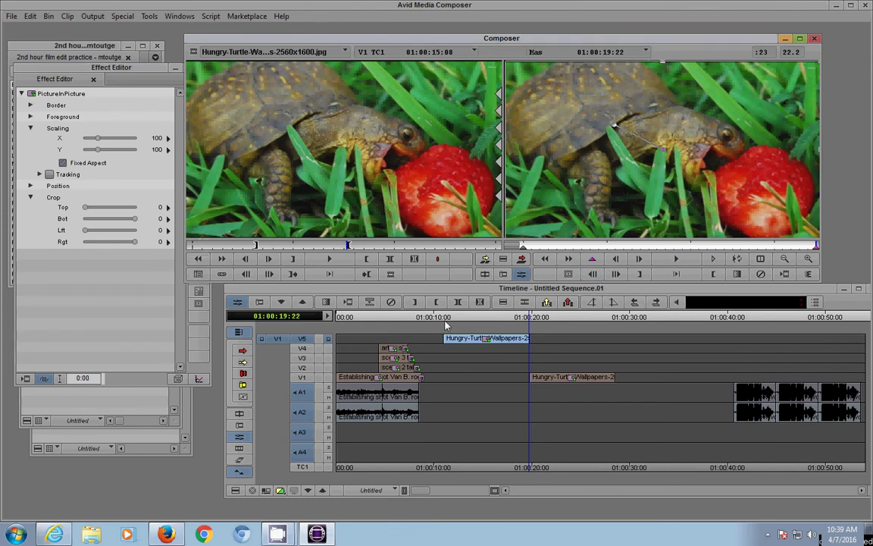
{"action": "left_click", "coordinate": [442, 317]}
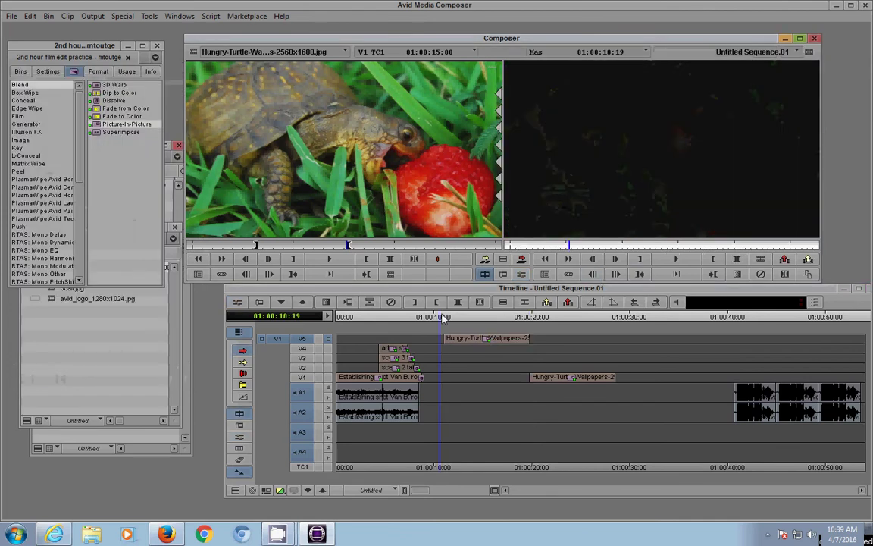
{"action": "key", "text": "space"}
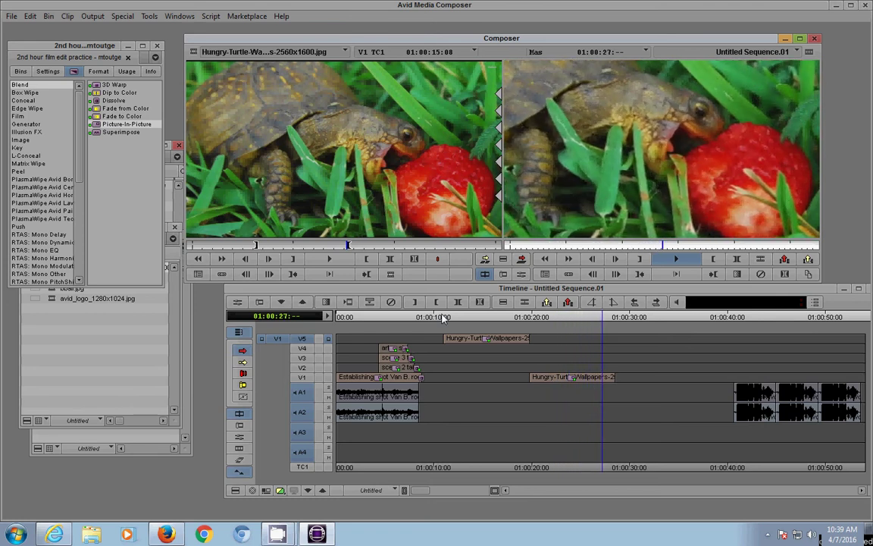
{"action": "key", "text": "space"}
{"action": "left_click", "coordinate": [564, 320]}
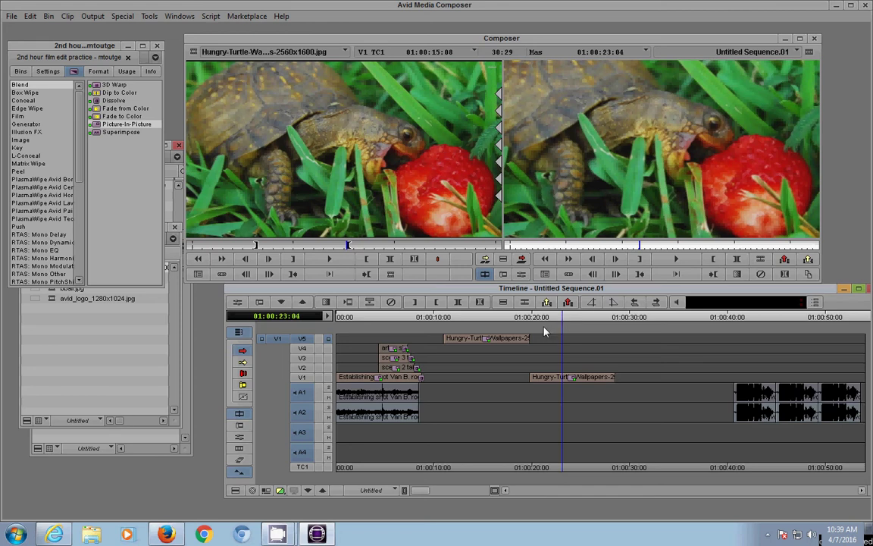
Mark an In point at 01:00:18:24 and an Out point at 01:00:20:17 around the junction of the two turtle clips
{"action": "mouse_move", "coordinate": [533, 319]}
{"action": "left_mouse_down"}
{"action": "mouse_move", "coordinate": [595, 322]}
{"action": "mouse_move", "coordinate": [549, 326]}
{"action": "left_mouse_up"}
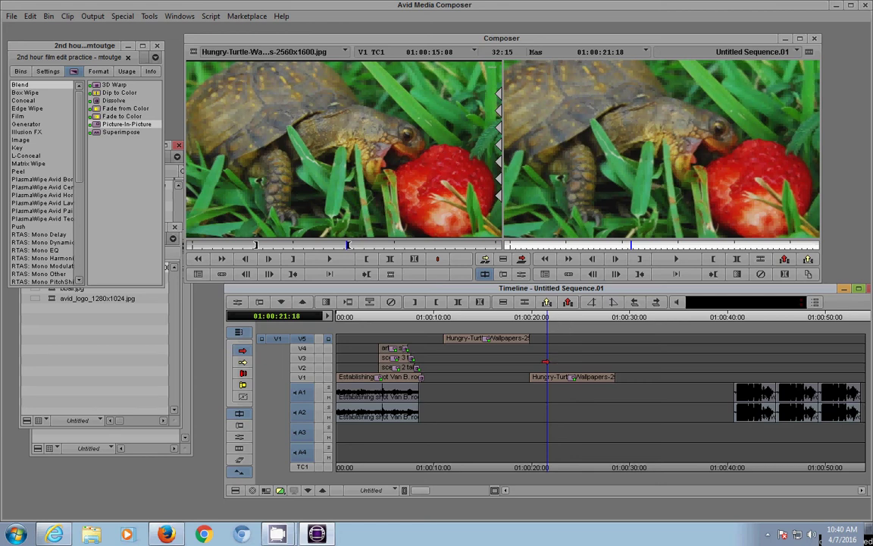
{"action": "left_click", "coordinate": [527, 318]}
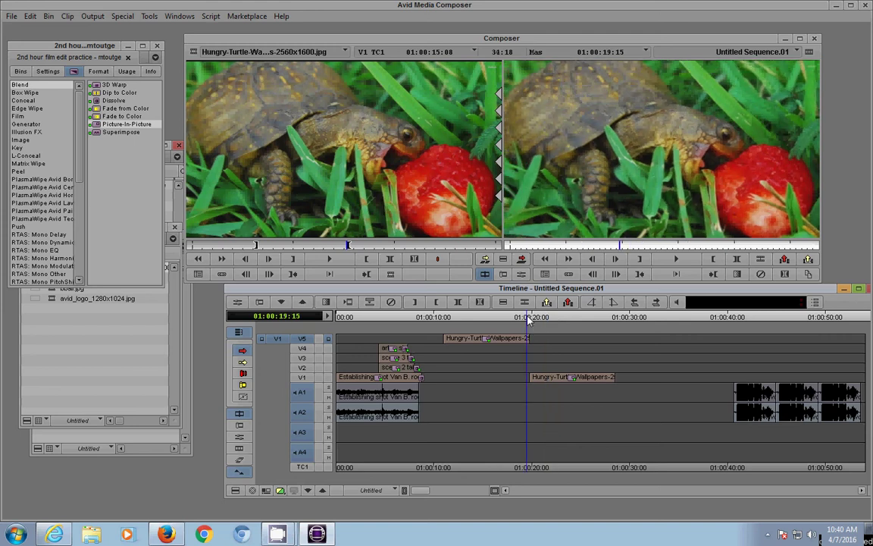
{"action": "left_click", "coordinate": [523, 319]}
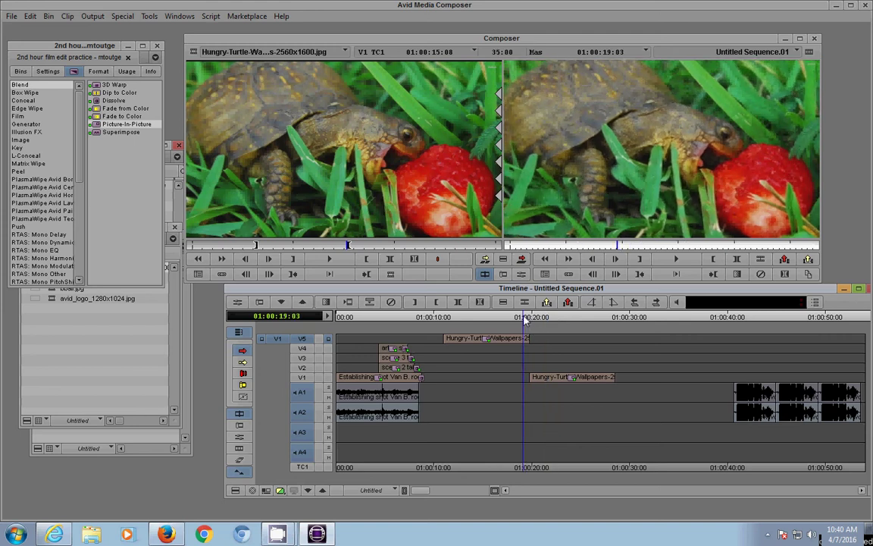
{"action": "left_click", "coordinate": [521, 319]}
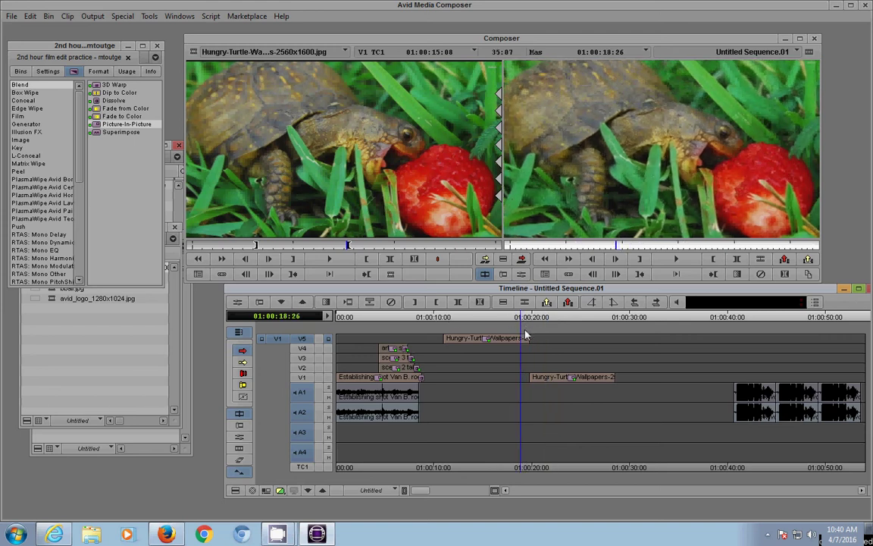
{"action": "left_click_drag", "start_coordinate": [421, 491], "coordinate": [460, 493]}
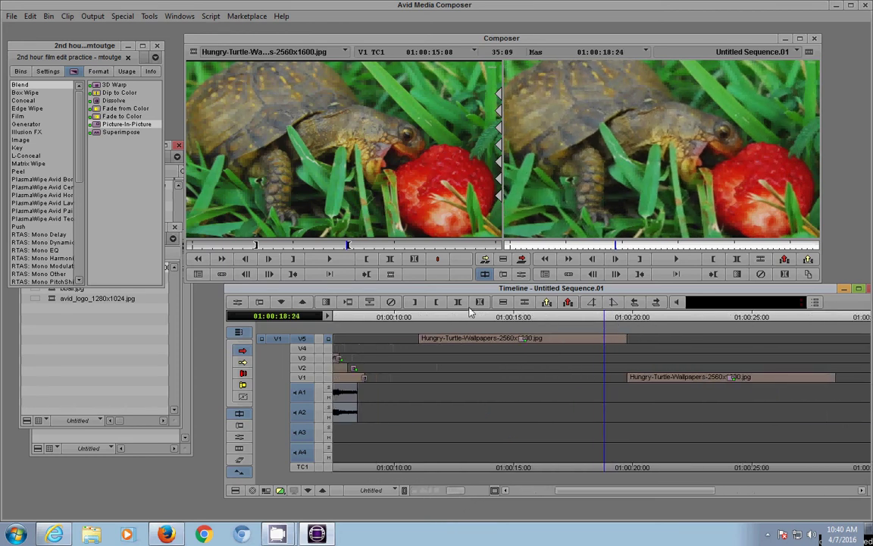
{"action": "left_click", "coordinate": [415, 302]}
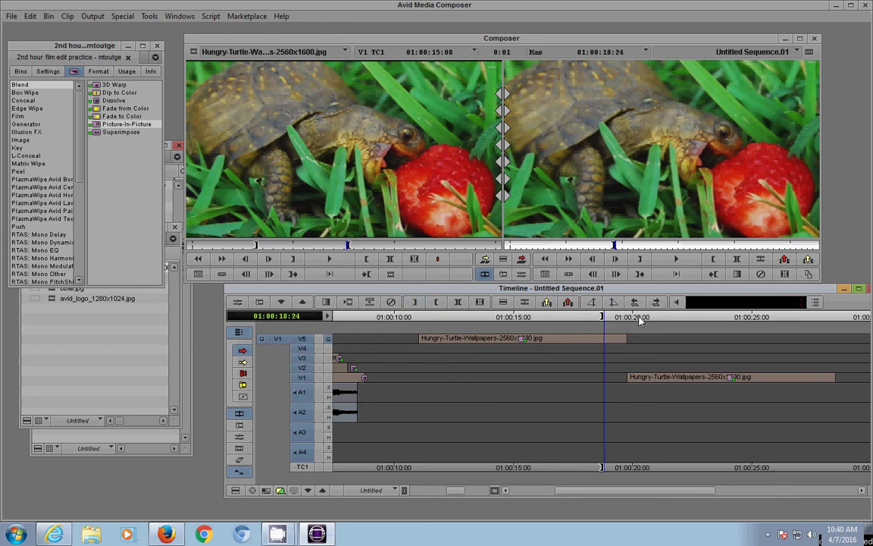
{"action": "left_click_drag", "start_coordinate": [639, 318], "coordinate": [647, 318]}
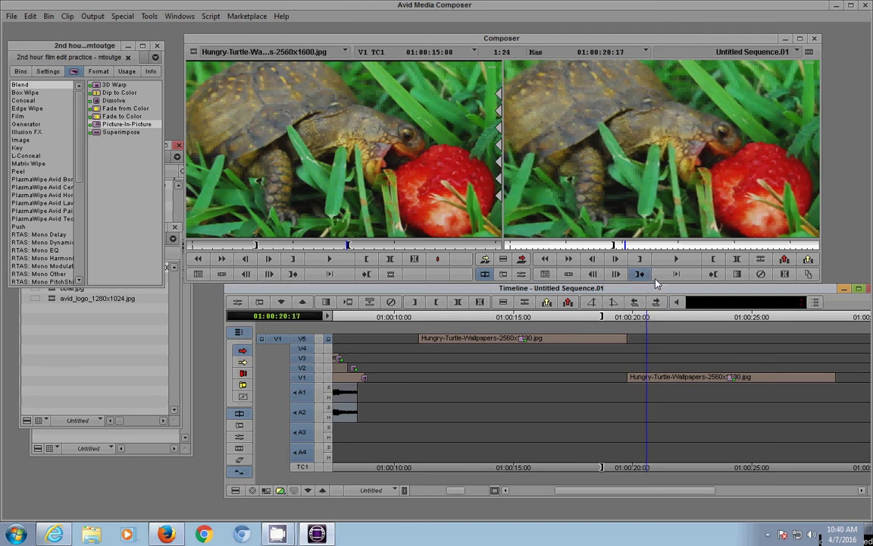
{"action": "left_click", "coordinate": [713, 260]}
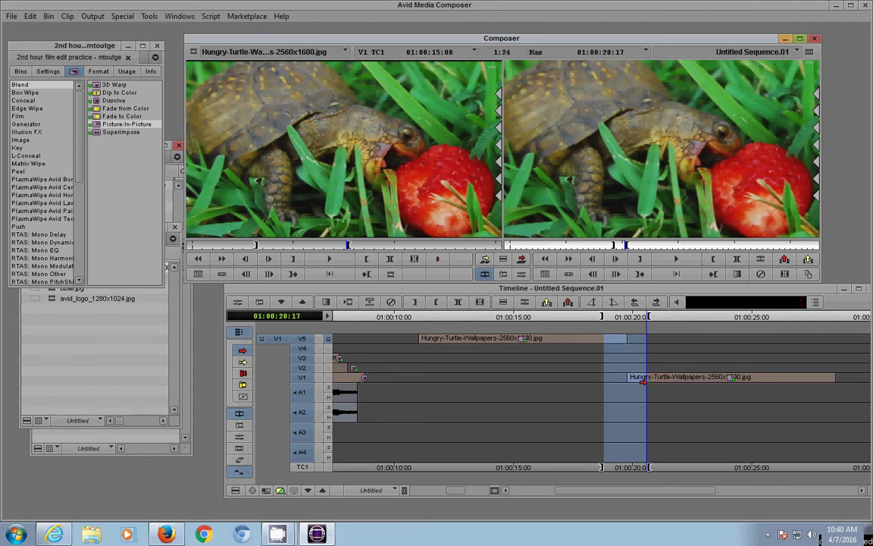
Extract the marked range from the sequence and move the second turtle clip from V1 up to V5, directly after the first
{"action": "left_click", "coordinate": [547, 302]}
{"action": "left_click", "coordinate": [547, 303]}
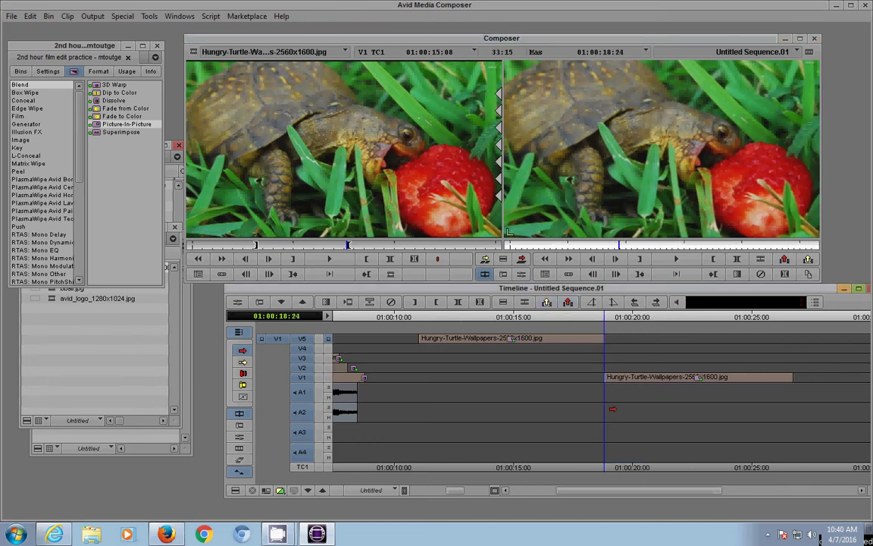
{"action": "left_click_drag", "start_coordinate": [623, 377], "coordinate": [623, 338]}
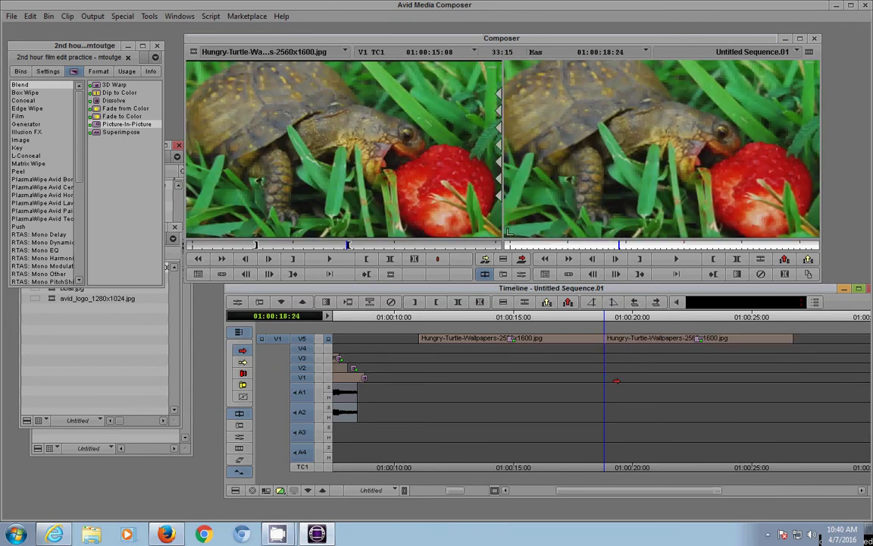
Play the sequence across the junction of the two turtle clips on V5
{"action": "left_click", "coordinate": [541, 317]}
{"action": "left_click_drag", "start_coordinate": [531, 318], "coordinate": [637, 317]}
{"action": "key", "text": "space"}
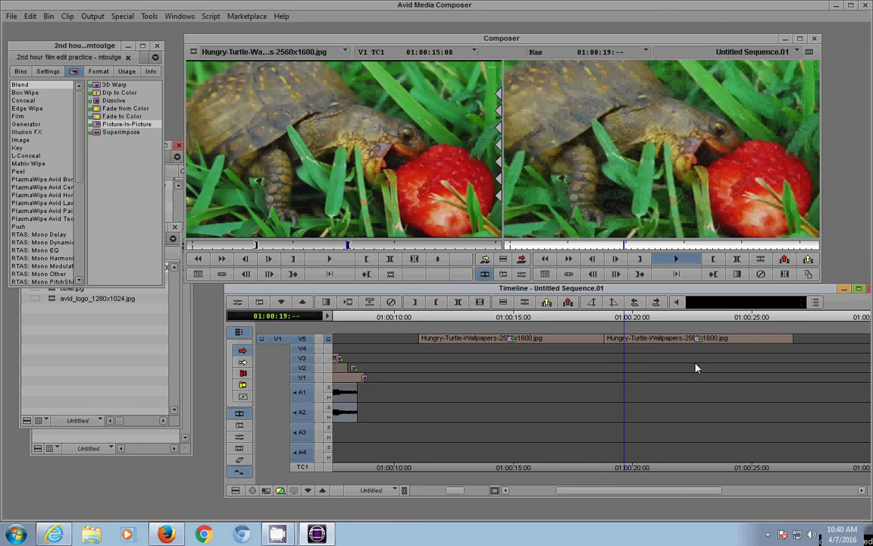
{"action": "key", "text": "space"}
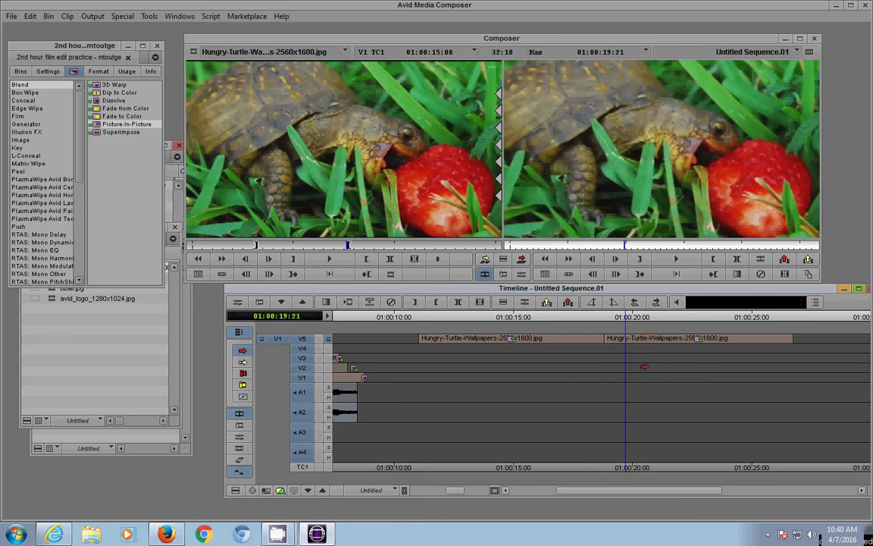
Load bball.jpg from the Graphic clips bin as the source and mark it from 01:00:04:11 to 01:00:17:11
{"action": "left_click", "coordinate": [79, 311]}
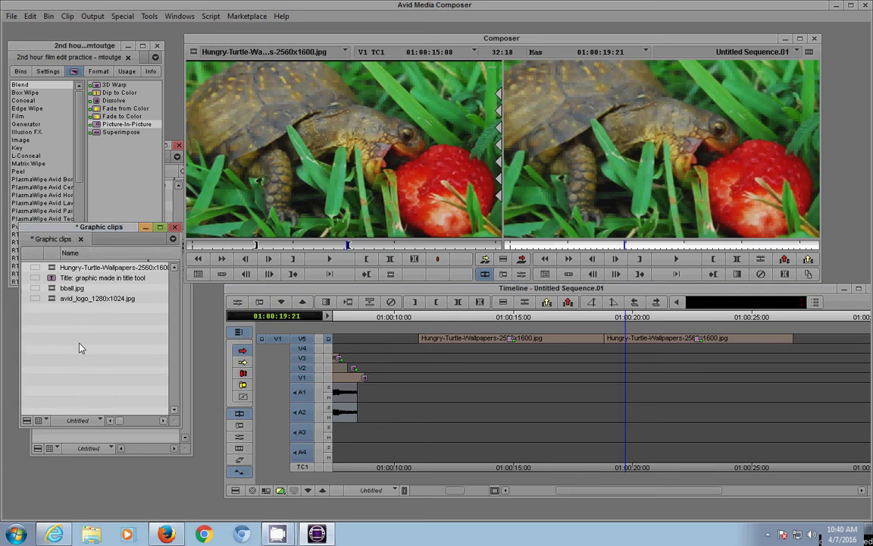
{"action": "left_click", "coordinate": [51, 290]}
{"action": "left_click_drag", "start_coordinate": [51, 290], "coordinate": [259, 227]}
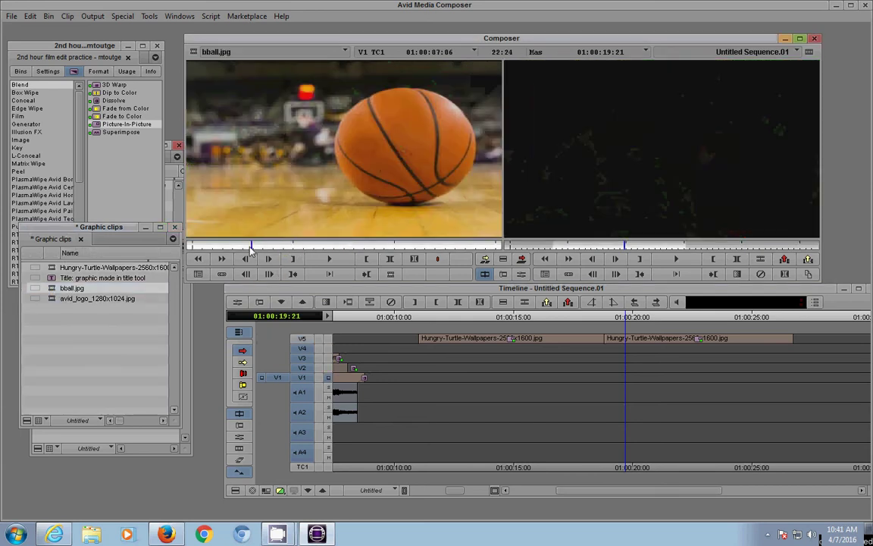
{"action": "left_click", "coordinate": [293, 258]}
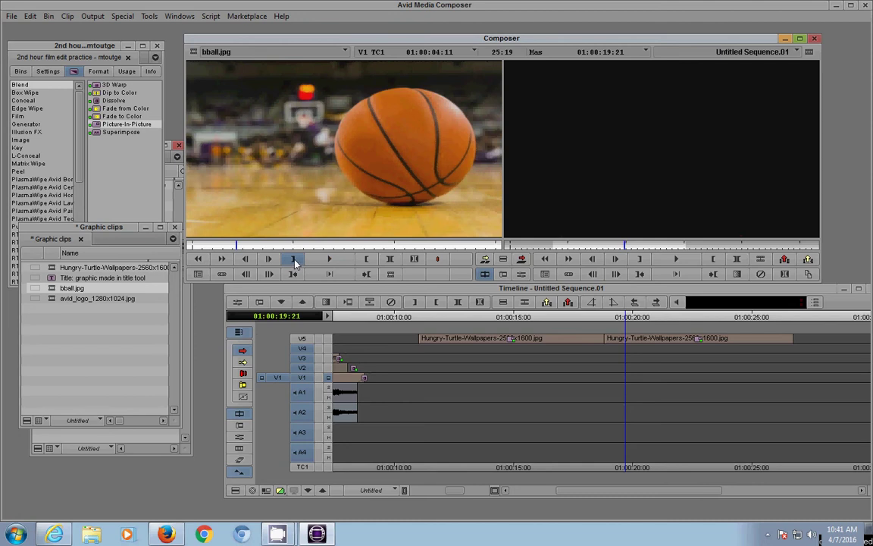
{"action": "left_click", "coordinate": [356, 246]}
{"action": "left_click_drag", "start_coordinate": [356, 249], "coordinate": [367, 258]}
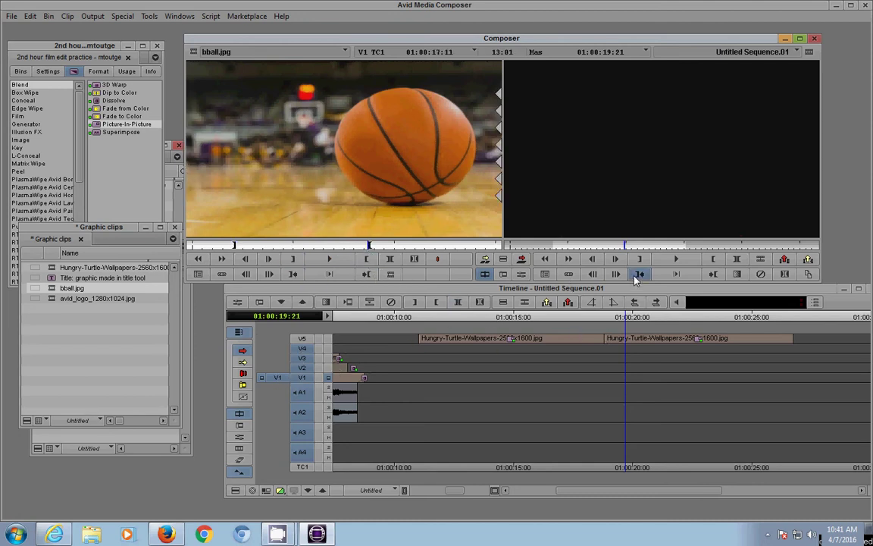
Overwrite the marked bball.jpg section onto V1 starting at 01:00:19:21
{"action": "left_click", "coordinate": [522, 259]}
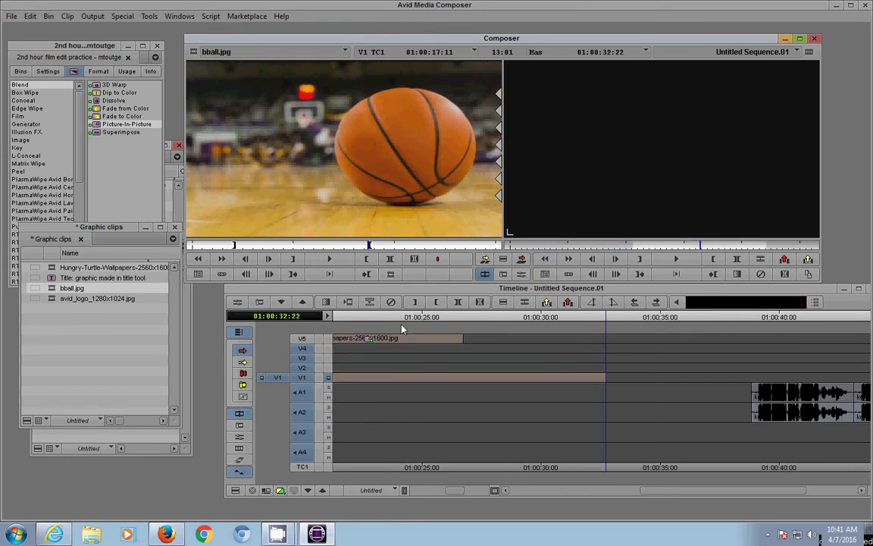
{"action": "left_click_drag", "start_coordinate": [395, 317], "coordinate": [437, 316]}
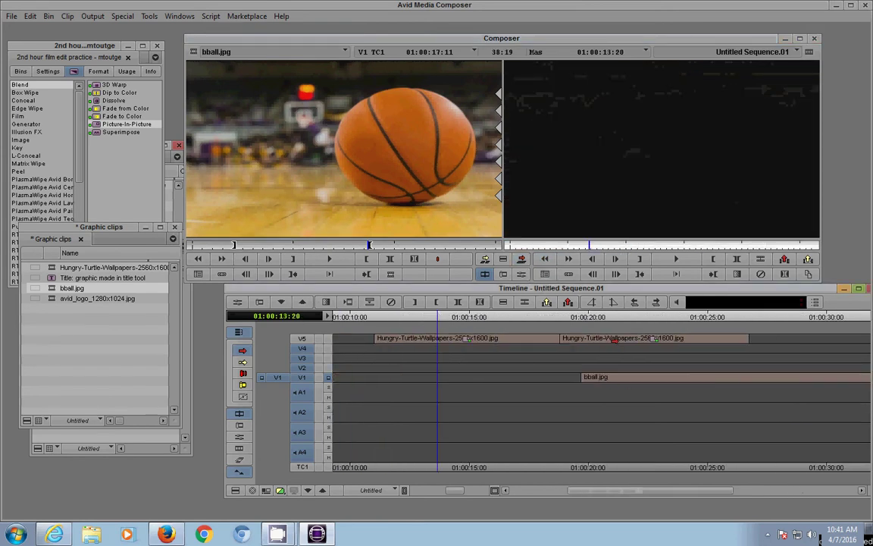
Patch and monitor V5 at 01:00:22:18, and open the Effect Editor for the second turtle clip's Picture-In-Picture
{"action": "left_click", "coordinate": [650, 323]}
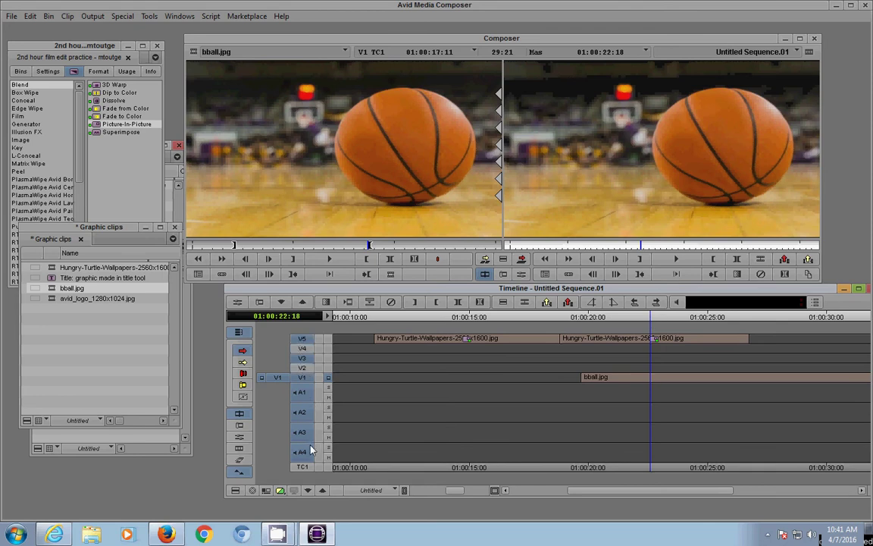
{"action": "left_click_drag", "start_coordinate": [278, 377], "coordinate": [277, 338]}
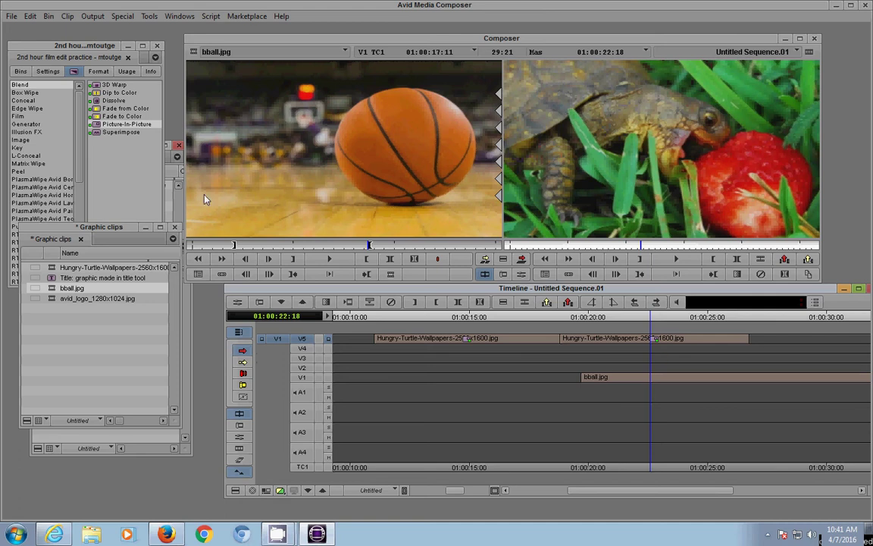
{"action": "left_click", "coordinate": [151, 17]}
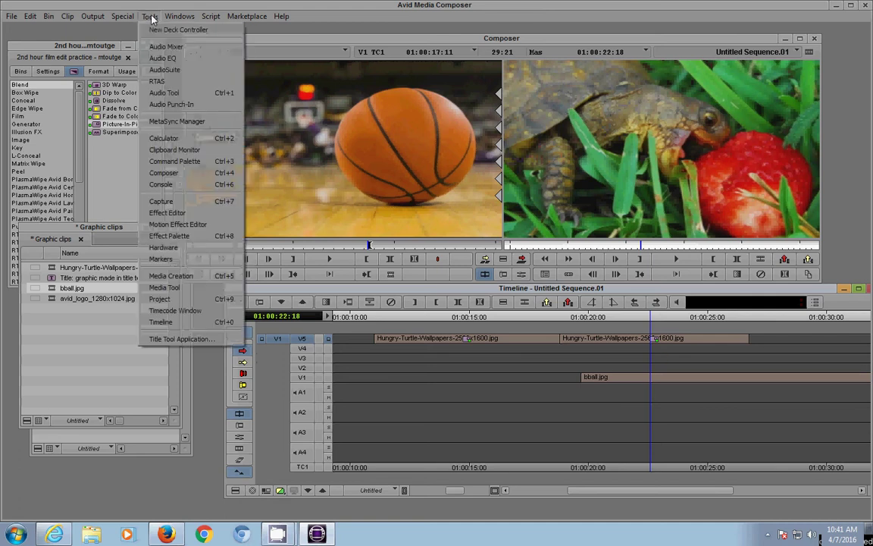
{"action": "left_click", "coordinate": [168, 212]}
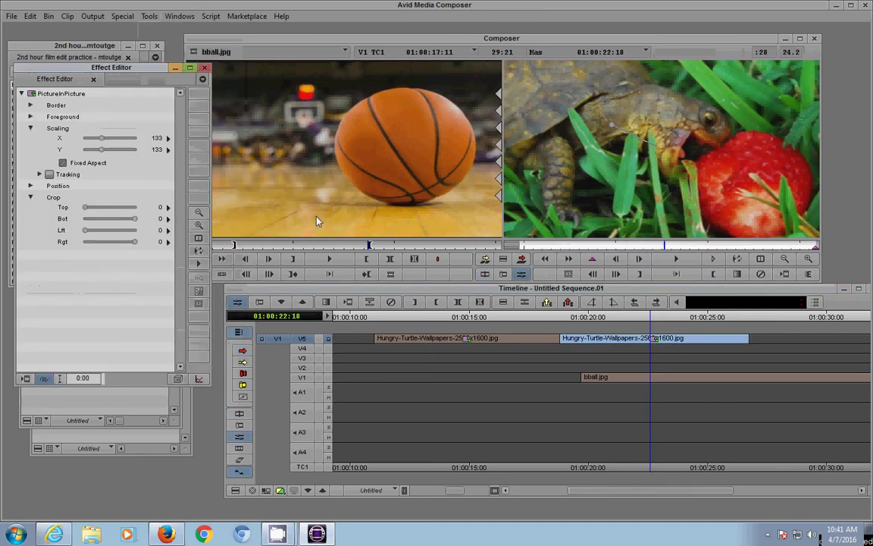
{"action": "left_click_drag", "start_coordinate": [66, 79], "coordinate": [100, 64]}
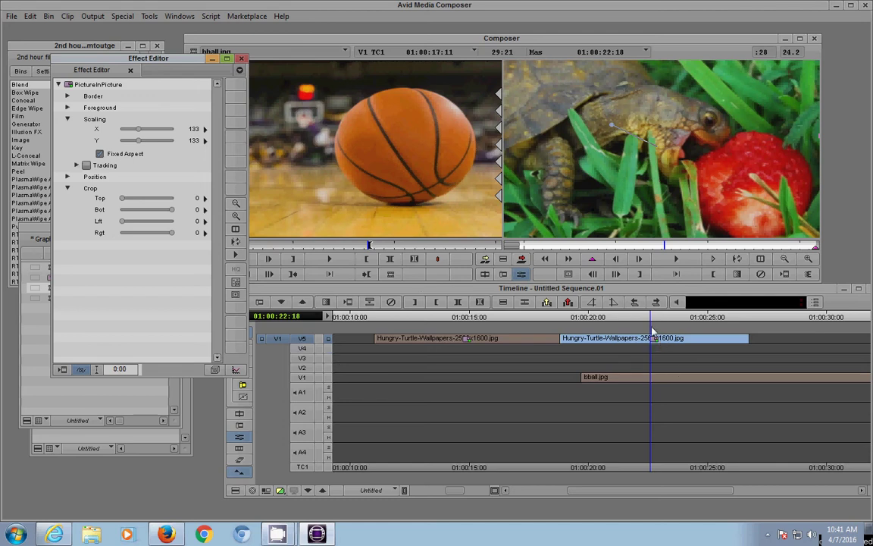
Reopen the Effect Editor at 01:00:22:24 and copy the second turtle clip's Picture-In-Picture effect onto bball.jpg on V1
{"action": "left_click", "coordinate": [592, 301]}
{"action": "left_click", "coordinate": [656, 318]}
{"action": "key", "text": "Left"}
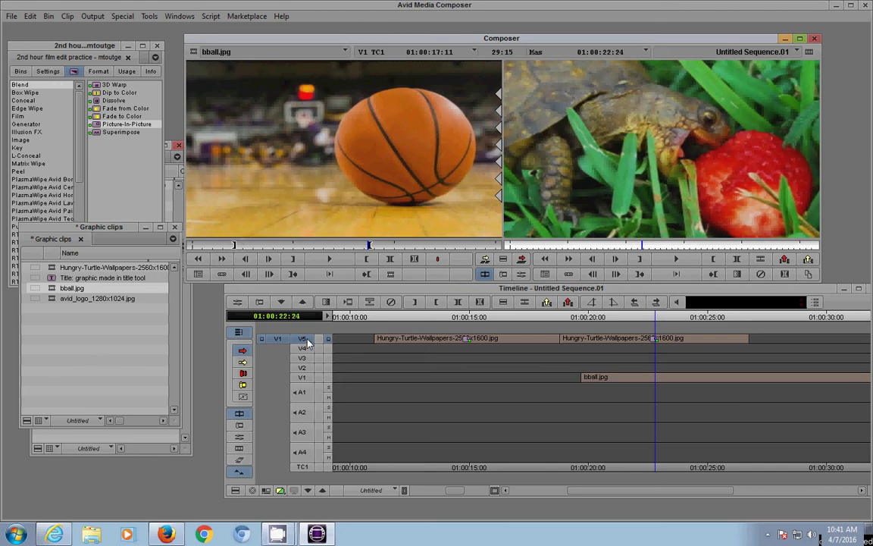
{"action": "left_click", "coordinate": [150, 16]}
{"action": "left_click", "coordinate": [175, 202]}
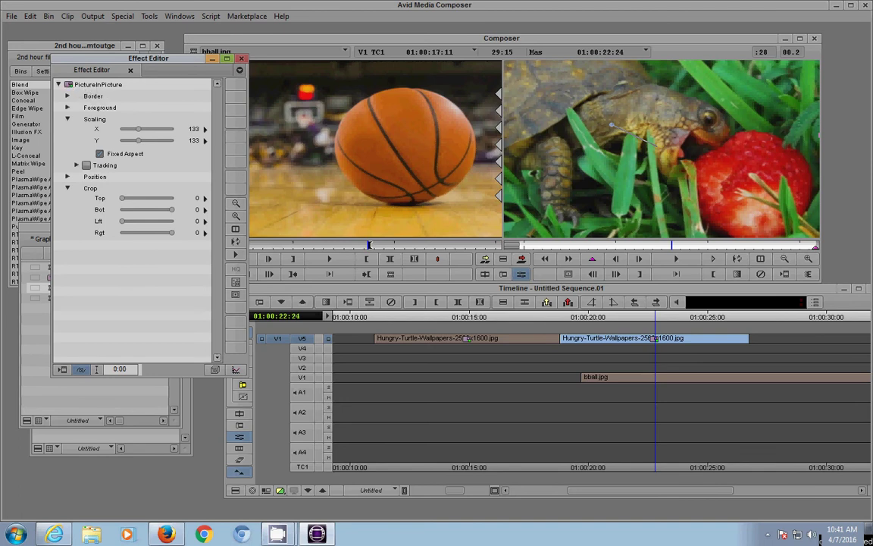
{"action": "left_click", "coordinate": [614, 376]}
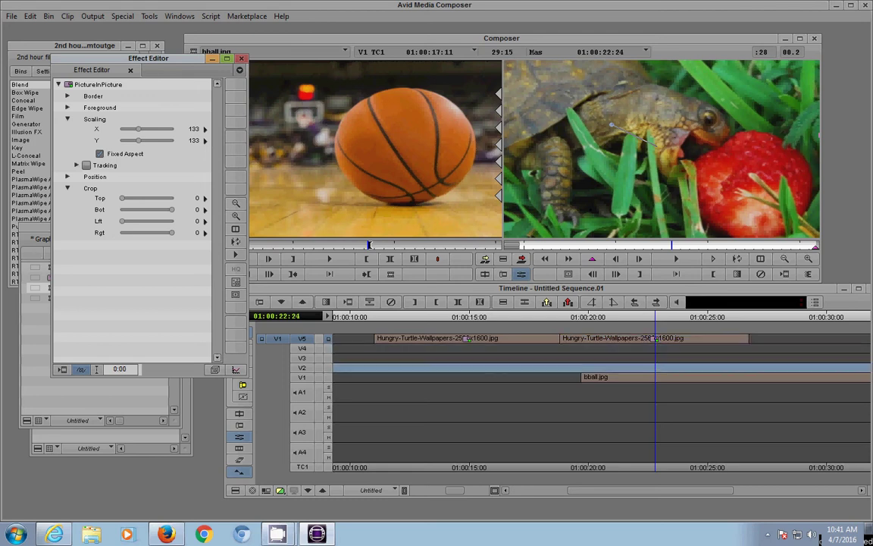
{"action": "left_click", "coordinate": [606, 339]}
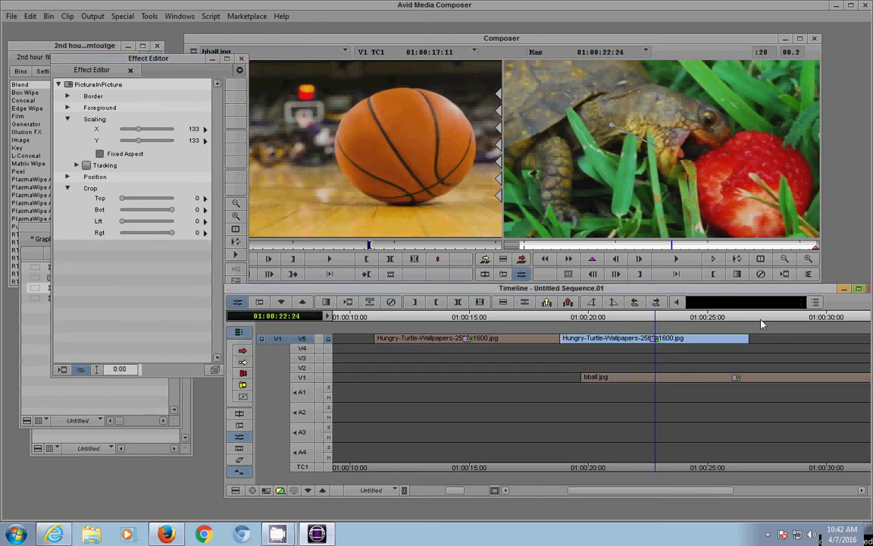
Mark and lift the second turtle clip from V5, and move bball.jpg from V1 up to V5 beside the first turtle clip
{"action": "mouse_move", "coordinate": [762, 324]}
{"action": "left_mouse_down"}
{"action": "mouse_move", "coordinate": [863, 326]}
{"action": "mouse_move", "coordinate": [774, 329]}
{"action": "left_mouse_up"}
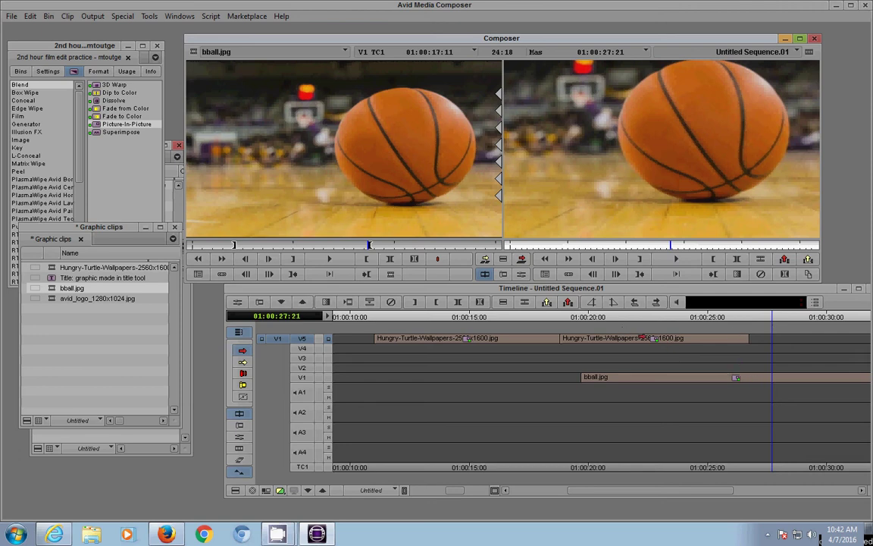
{"action": "left_click", "coordinate": [634, 316]}
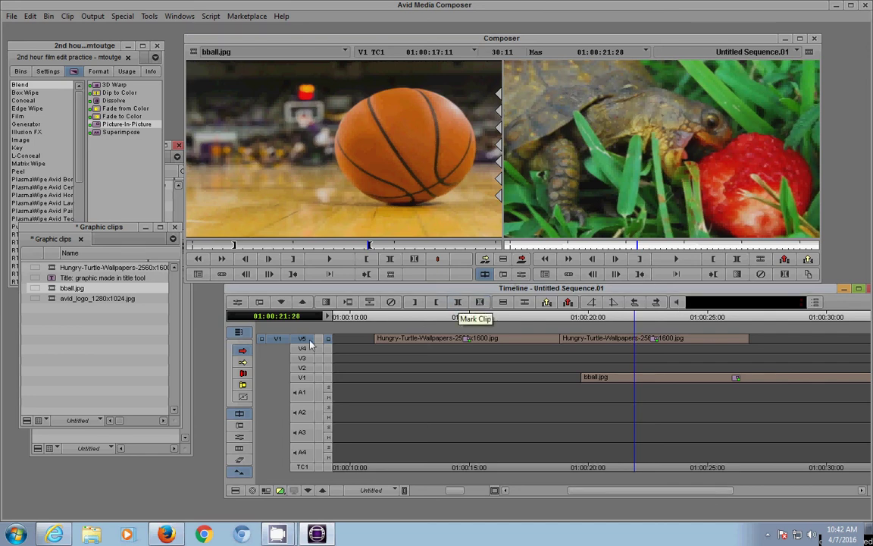
{"action": "left_click", "coordinate": [465, 304]}
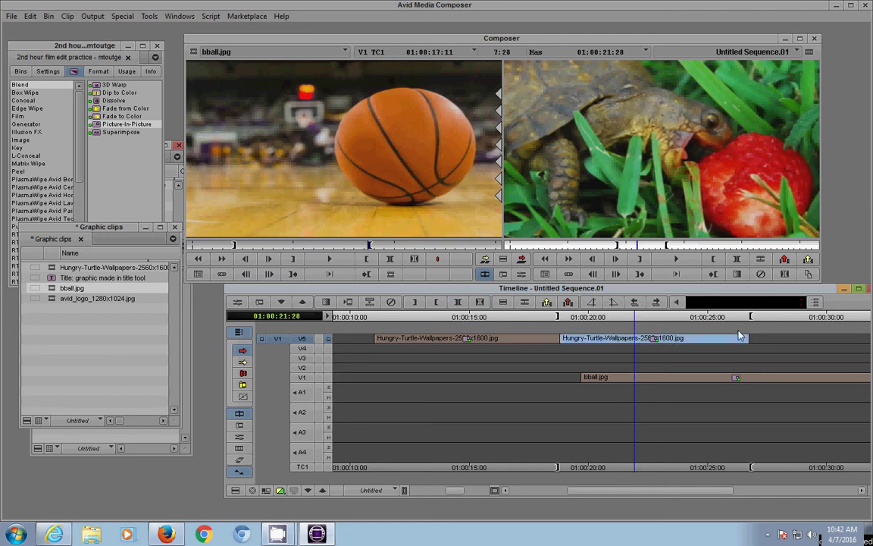
{"action": "left_click", "coordinate": [568, 302]}
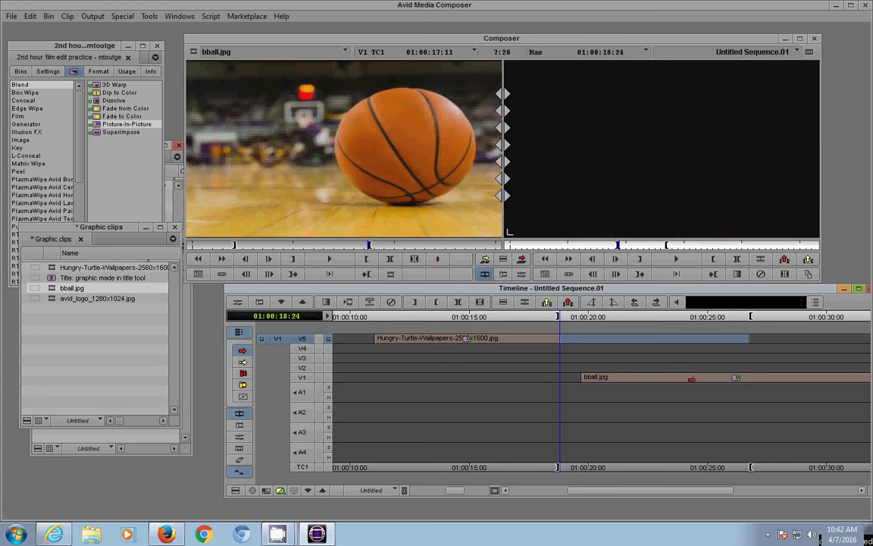
{"action": "left_click_drag", "start_coordinate": [691, 379], "coordinate": [670, 340]}
Play the sequence from 01:00:16:25 across the cut from the turtle clip to bball.jpg
{"action": "left_click", "coordinate": [537, 317]}
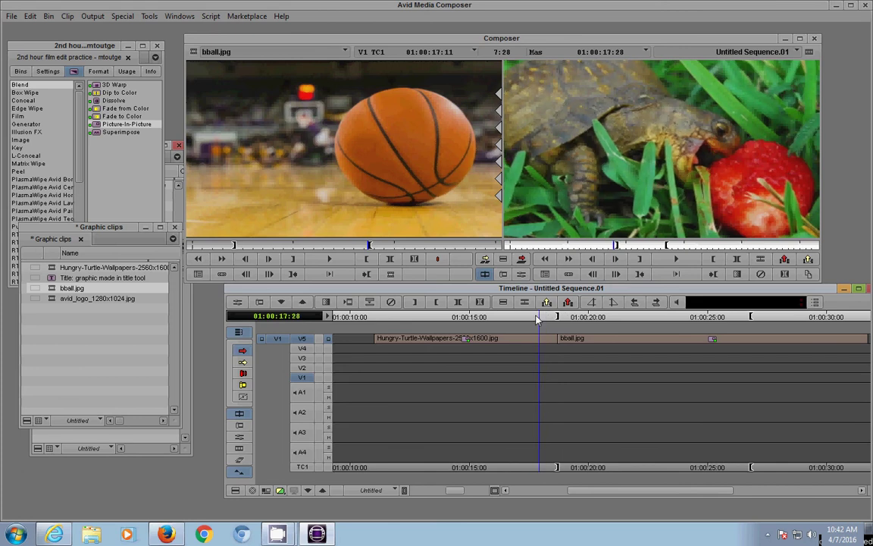
{"action": "left_click_drag", "start_coordinate": [535, 319], "coordinate": [513, 317]}
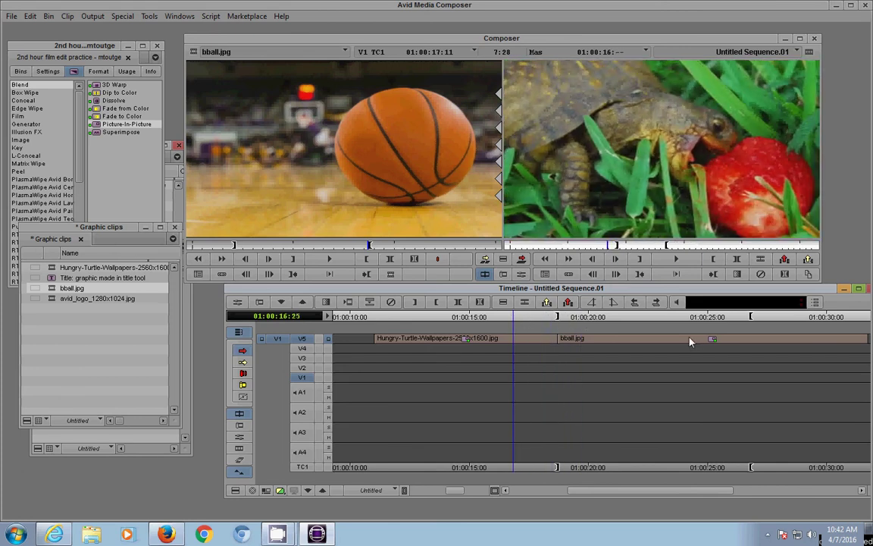
{"action": "key", "text": "space"}
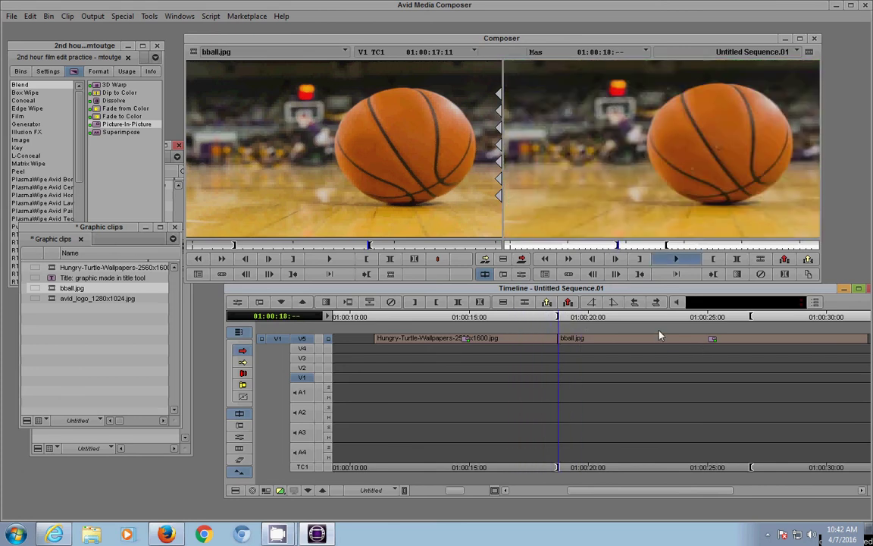
{"action": "left_click", "coordinate": [549, 317]}
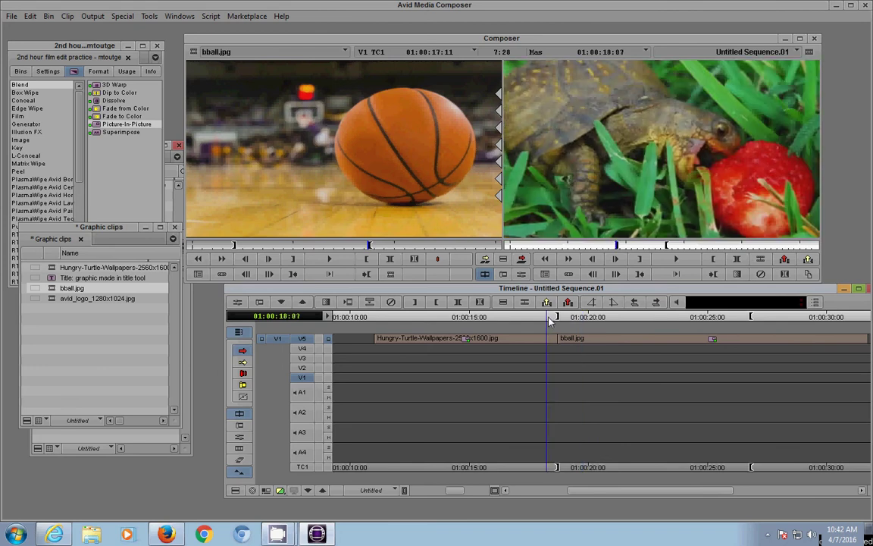
{"action": "left_click_drag", "start_coordinate": [548, 317], "coordinate": [550, 317]}
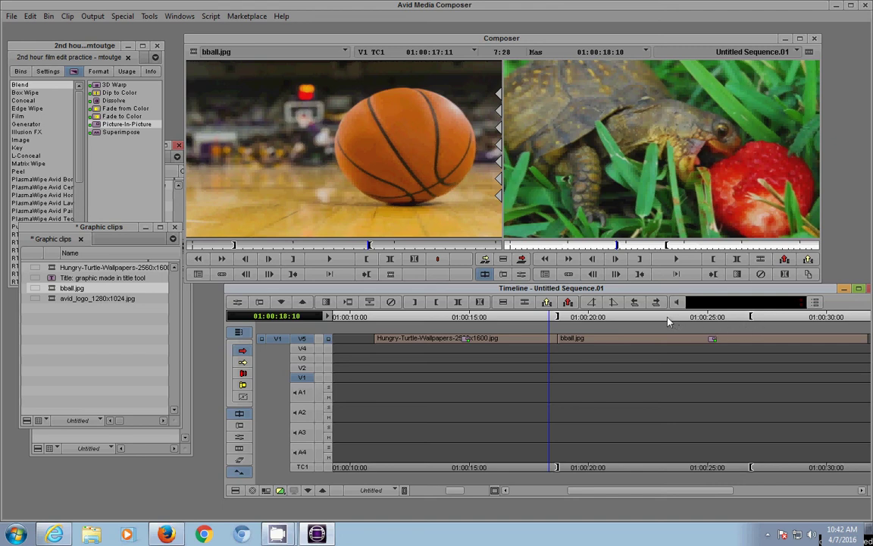
Clear the sequence's In and Out marks and park at 01:00:18:22, on the cut between the turtle and basketball clips
{"action": "left_click", "coordinate": [620, 319]}
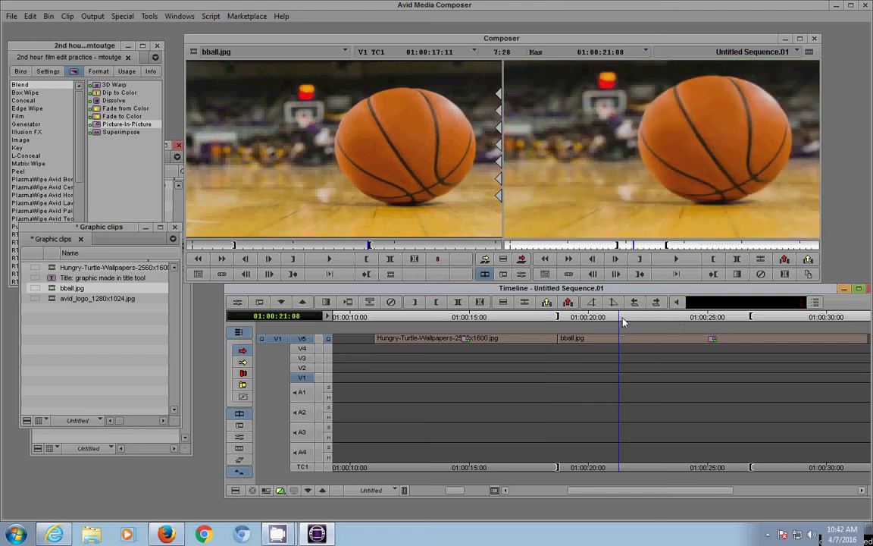
{"action": "key", "text": "g"}
{"action": "left_click", "coordinate": [560, 325]}
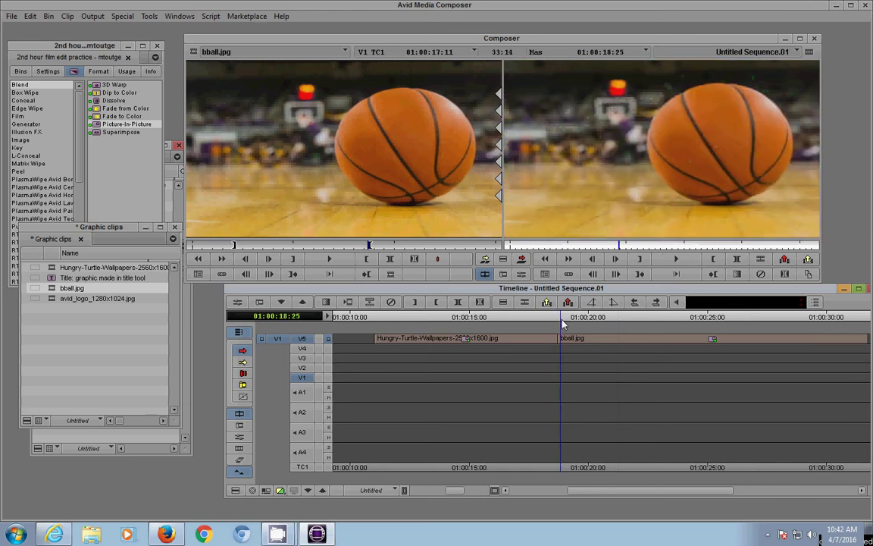
{"action": "mouse_move", "coordinate": [559, 326]}
{"action": "left_mouse_down"}
{"action": "mouse_move", "coordinate": [550, 326]}
{"action": "mouse_move", "coordinate": [559, 329]}
{"action": "left_mouse_up"}
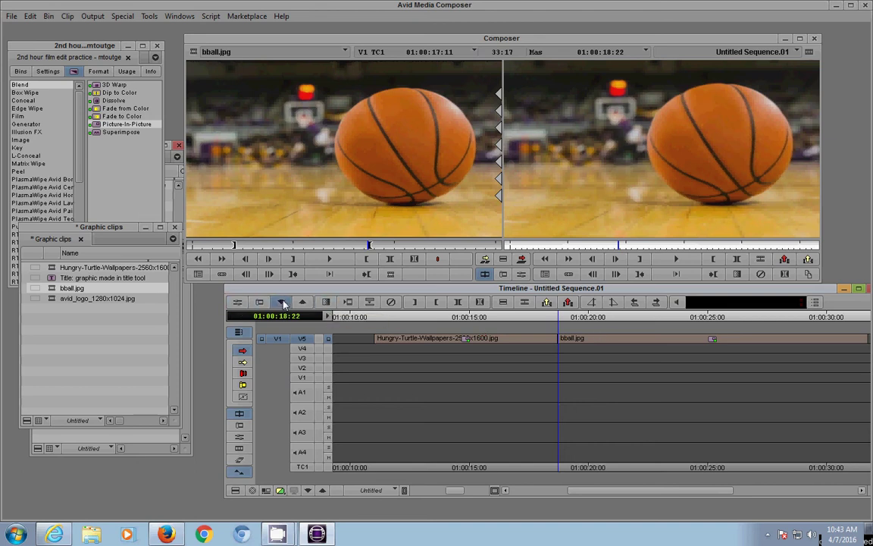
Add and render a 30-frame Dissolve centered on the cut between the turtle clip and bball.jpg on V5, targeting the VIDEO ASSETS (V:) drive
{"action": "left_click", "coordinate": [326, 302]}
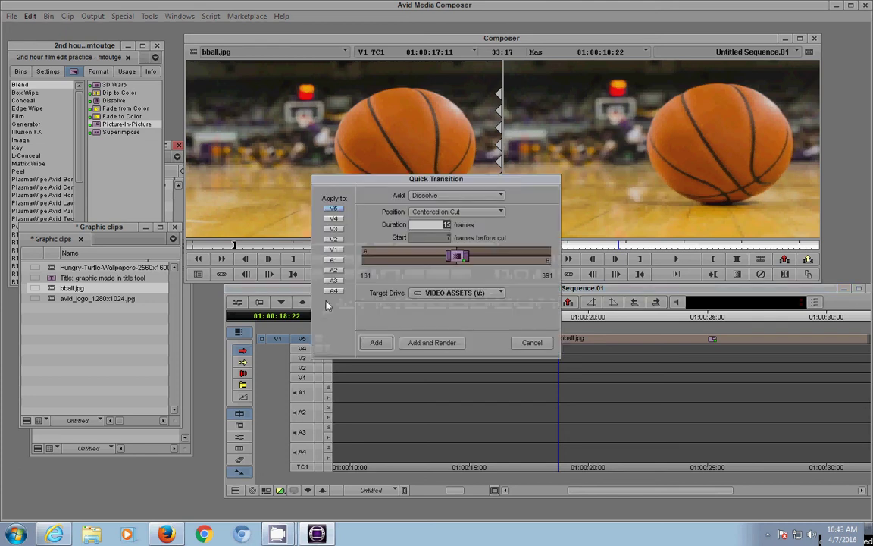
{"action": "left_click_drag", "start_coordinate": [475, 181], "coordinate": [350, 103]}
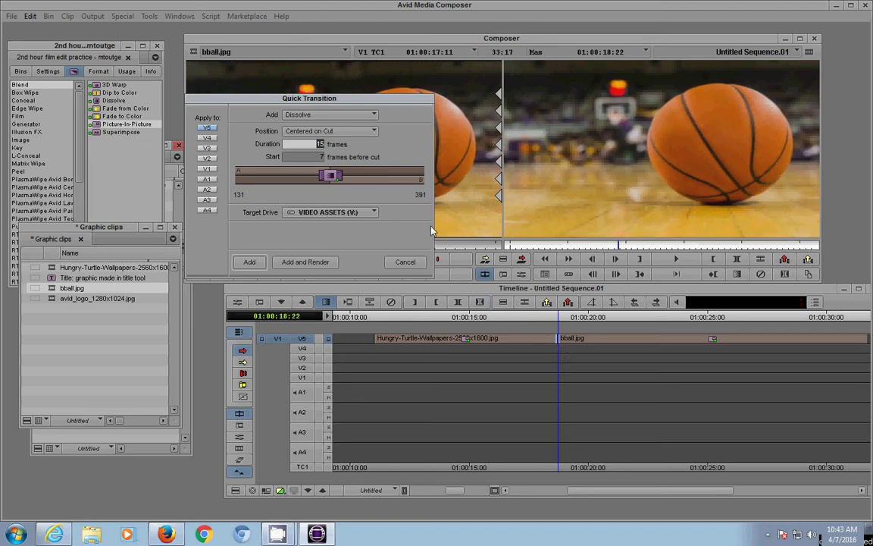
{"action": "left_click", "coordinate": [331, 133]}
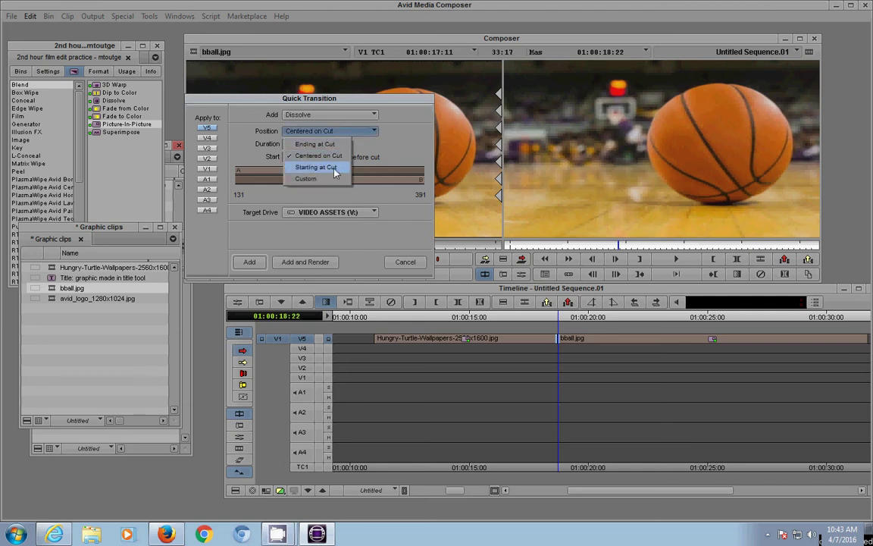
{"action": "left_click", "coordinate": [322, 156]}
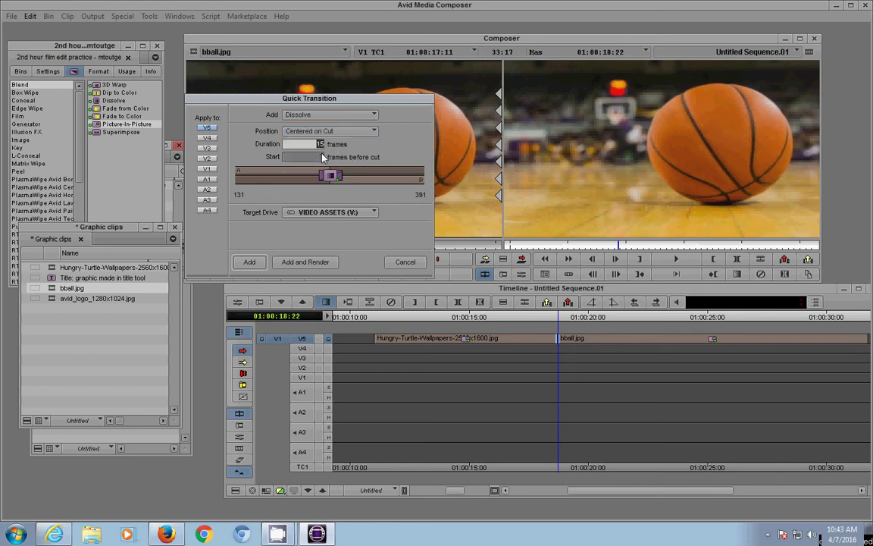
{"action": "left_click", "coordinate": [338, 116]}
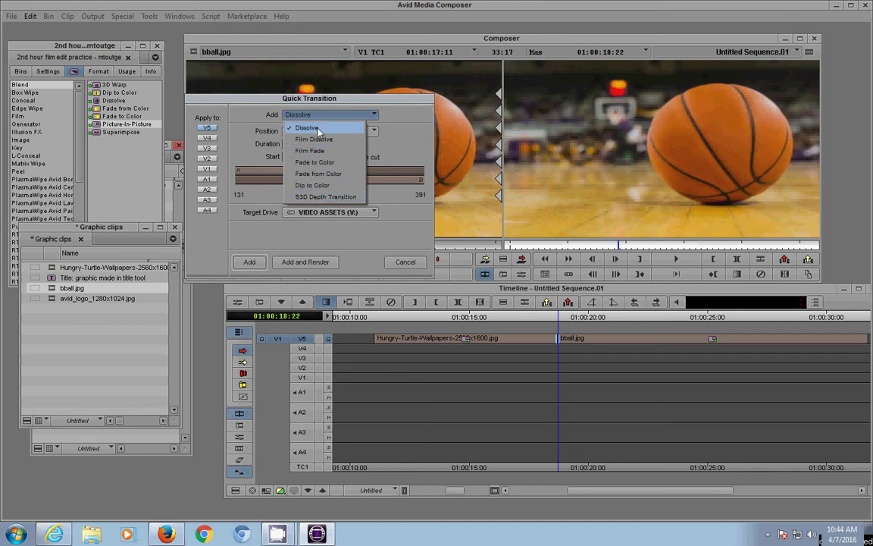
{"action": "left_click", "coordinate": [318, 129]}
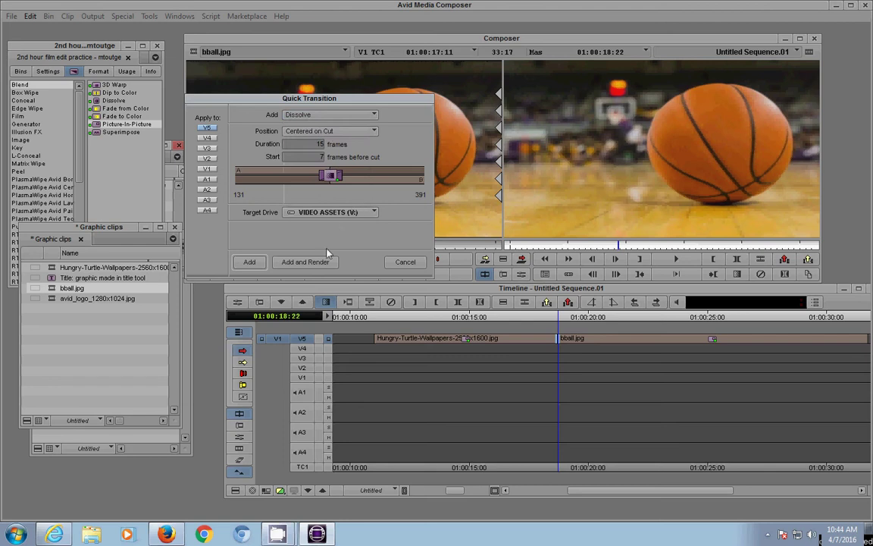
{"action": "left_click", "coordinate": [299, 143]}
{"action": "type", "text": "30"}
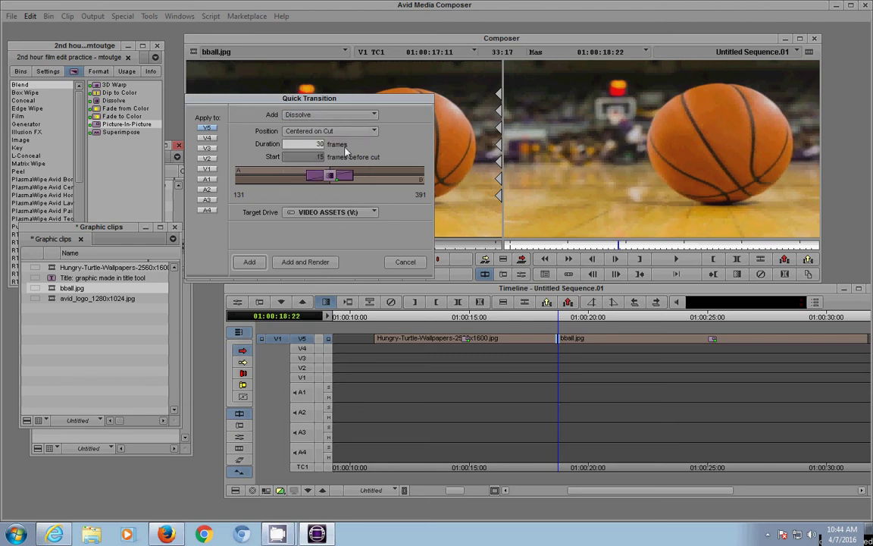
{"action": "left_click", "coordinate": [312, 263]}
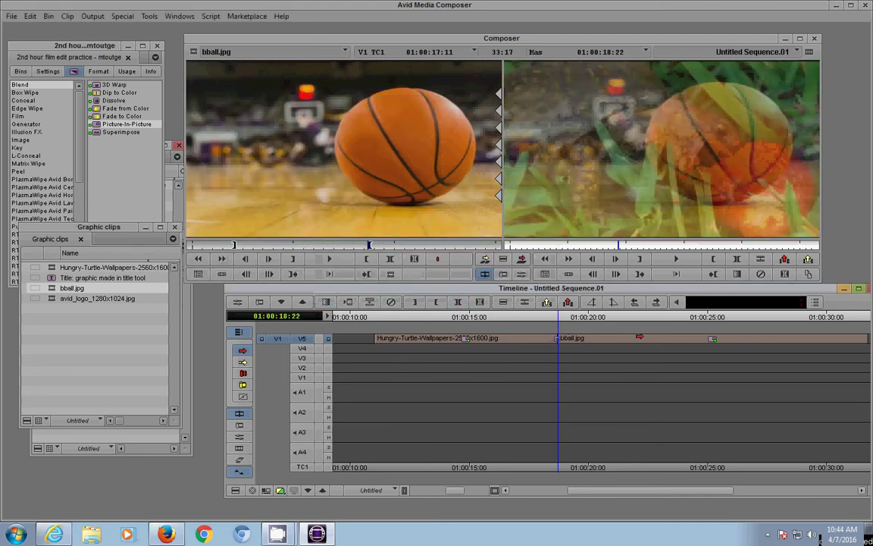
Examine the dissolve between the turtle and basketball clips at a closer timeline scale, scrubbing back through its frames to 01:00:17:05
{"action": "left_click", "coordinate": [551, 318]}
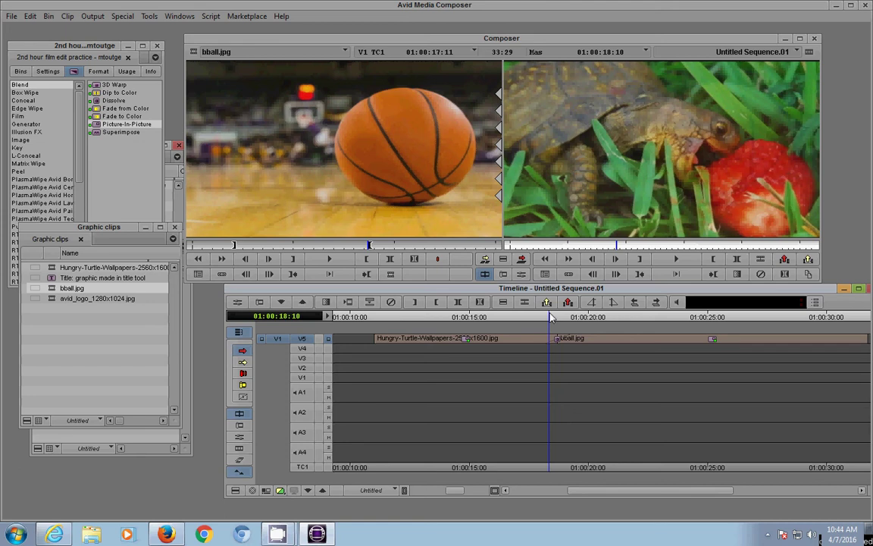
{"action": "key", "text": "space"}
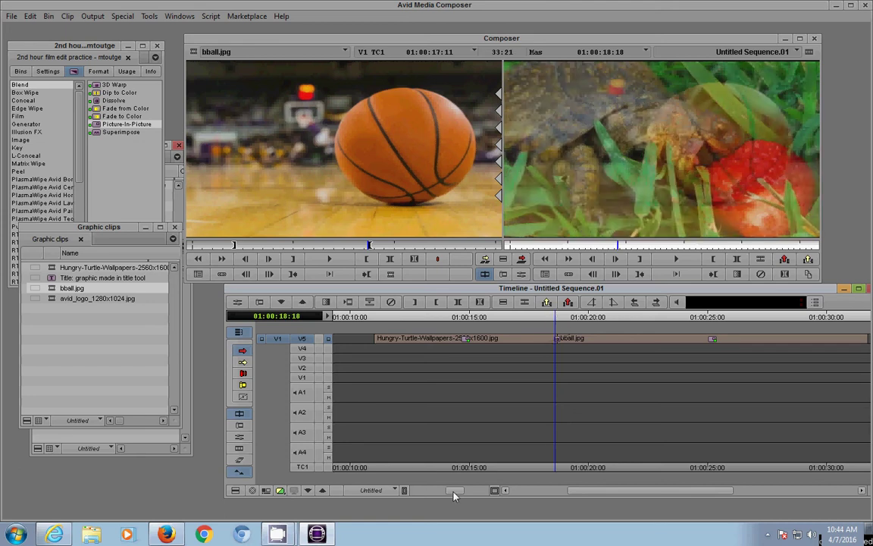
{"action": "left_click_drag", "start_coordinate": [453, 490], "coordinate": [472, 491]}
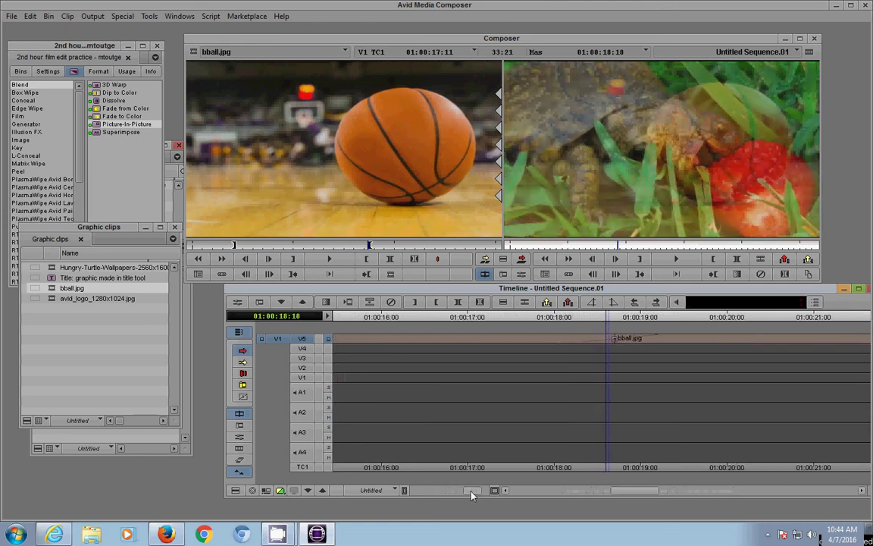
{"action": "left_click", "coordinate": [615, 317]}
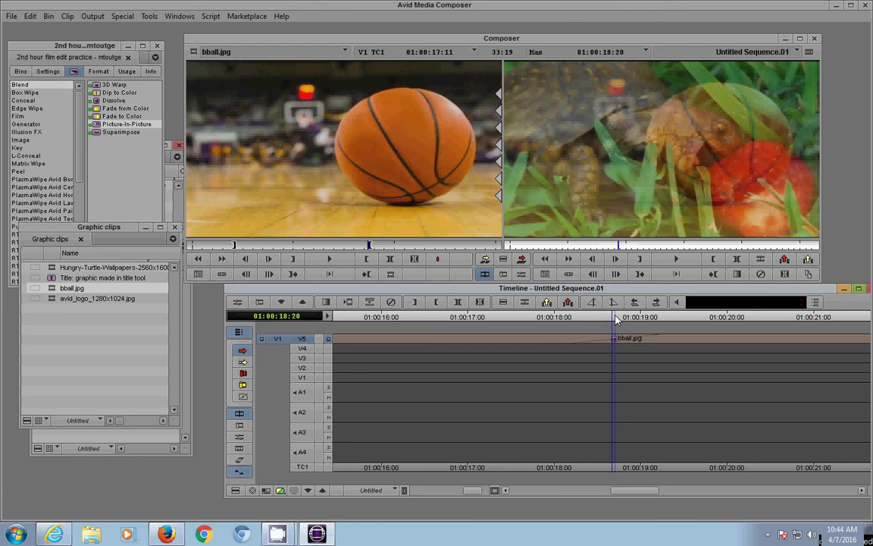
{"action": "left_click_drag", "start_coordinate": [616, 320], "coordinate": [483, 320]}
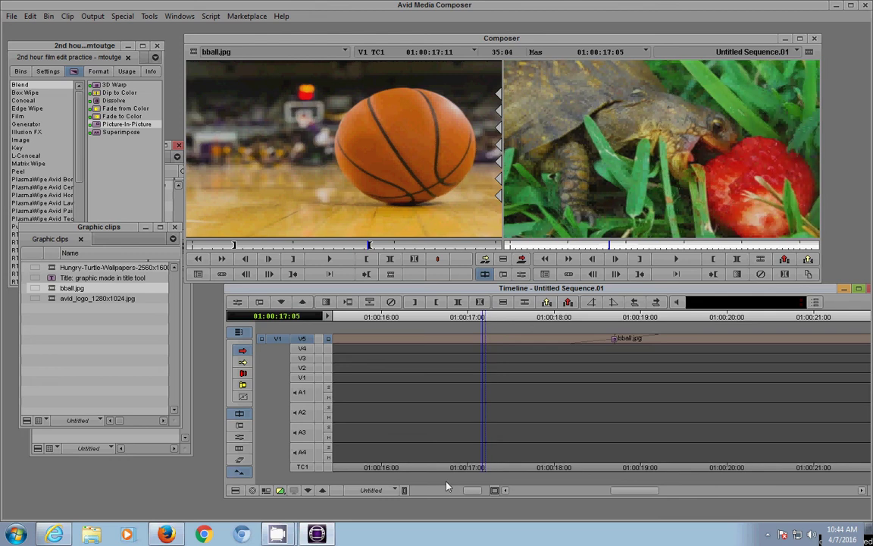
Play the sequence from 01:00:17:14 through the dissolve into the basketball clip
{"action": "left_click_drag", "start_coordinate": [473, 490], "coordinate": [459, 490]}
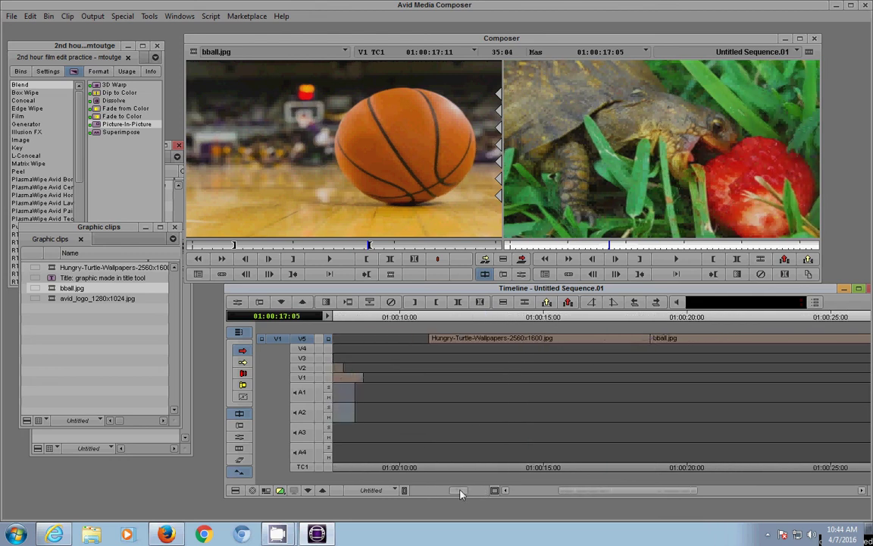
{"action": "left_click", "coordinate": [515, 319]}
{"action": "left_click", "coordinate": [532, 319]}
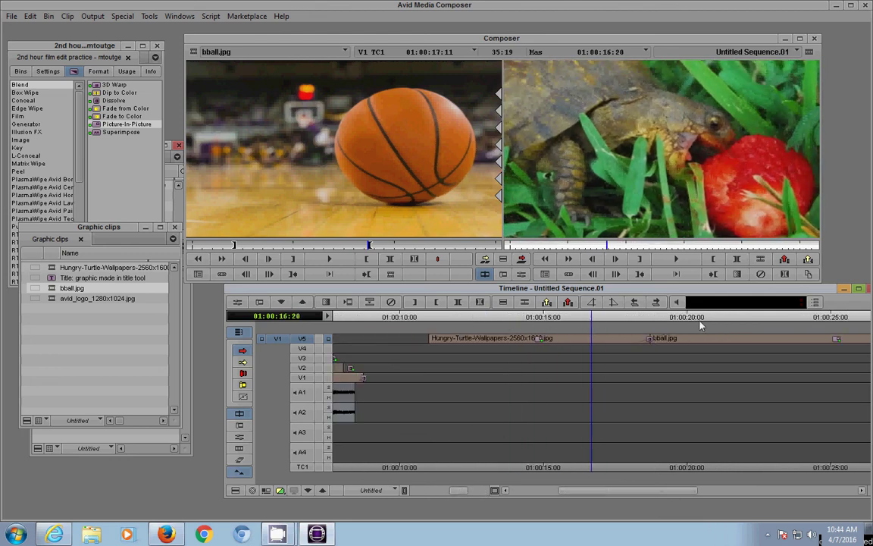
{"action": "left_click", "coordinate": [756, 317]}
{"action": "left_click", "coordinate": [615, 318]}
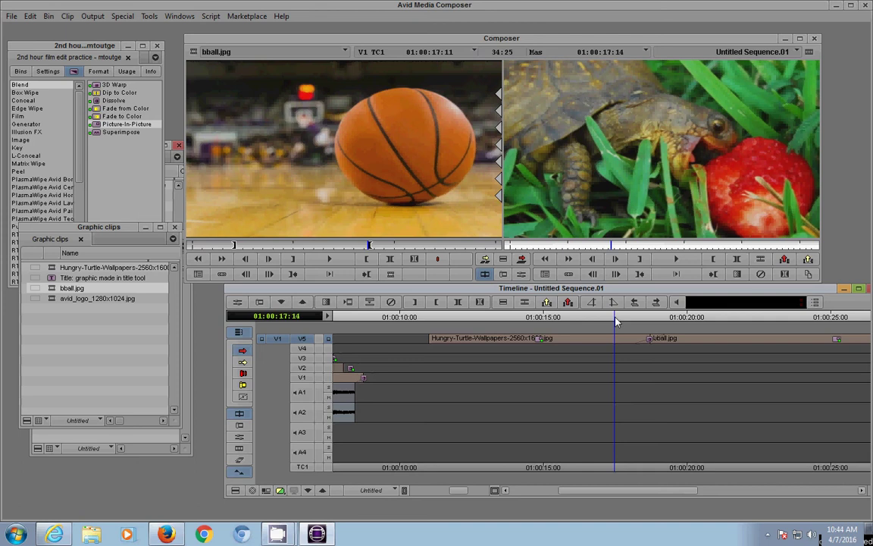
{"action": "key", "text": "space"}
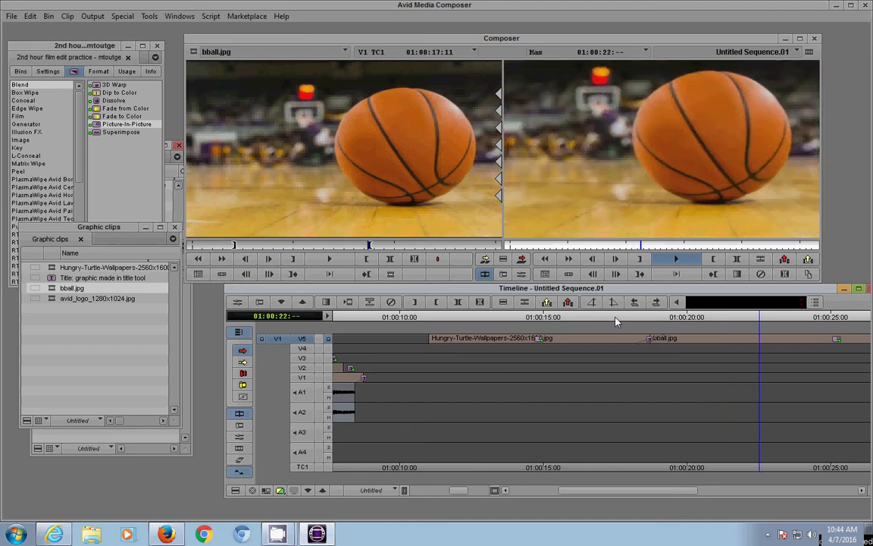
{"action": "key", "text": "space"}
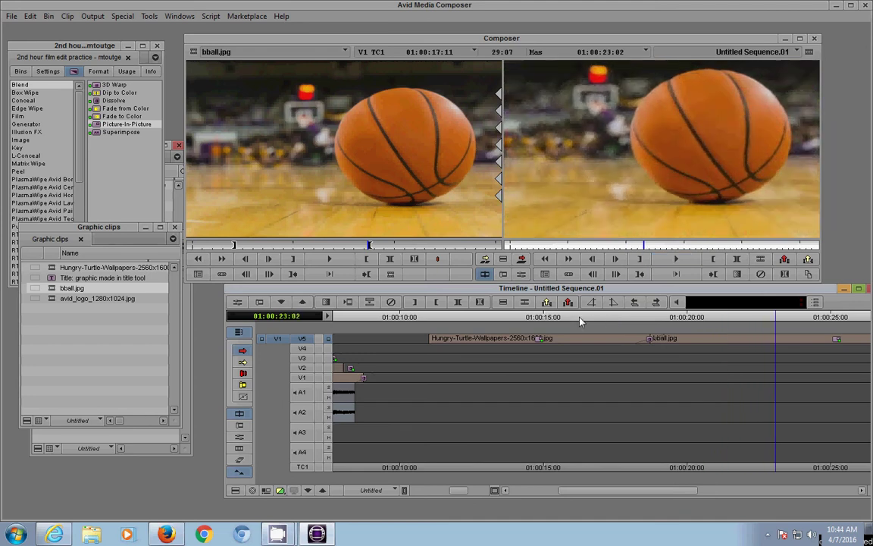
Replay the transition from 01:00:16:06, and scrub back from the basketball clip to 01:00:17:03 in the turtle clip
{"action": "left_click", "coordinate": [579, 318]}
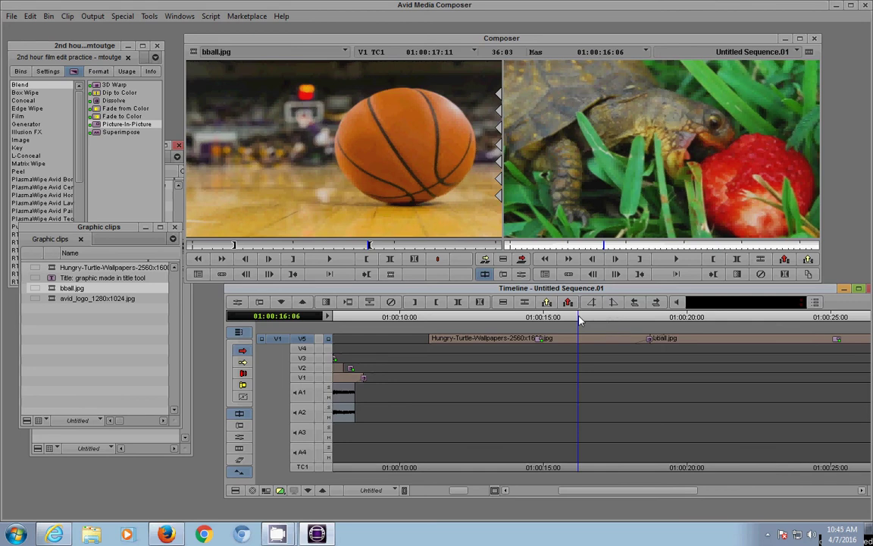
{"action": "key", "text": "space"}
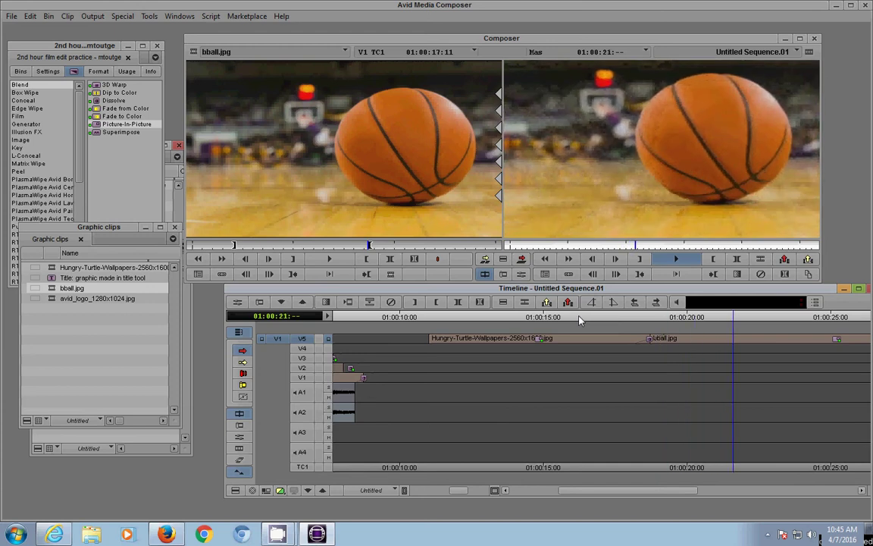
{"action": "key", "text": "space"}
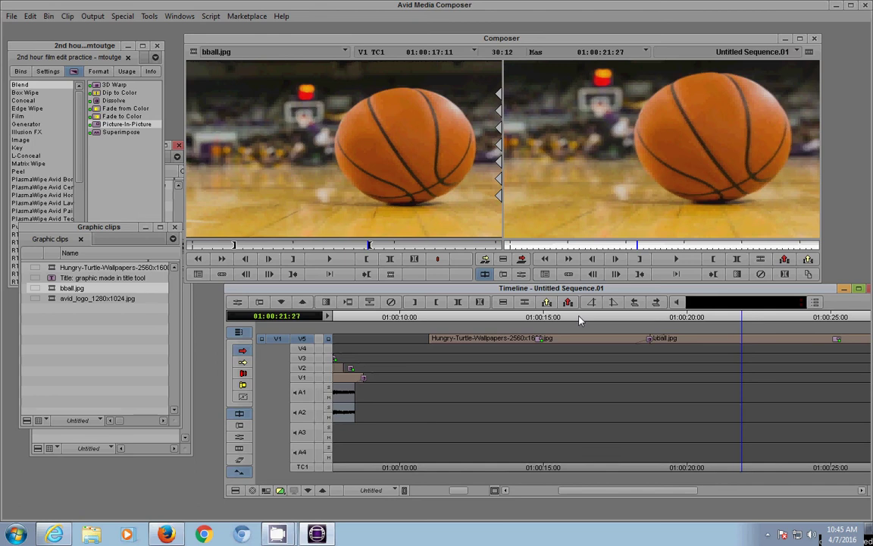
{"action": "left_click_drag", "start_coordinate": [644, 323], "coordinate": [692, 331]}
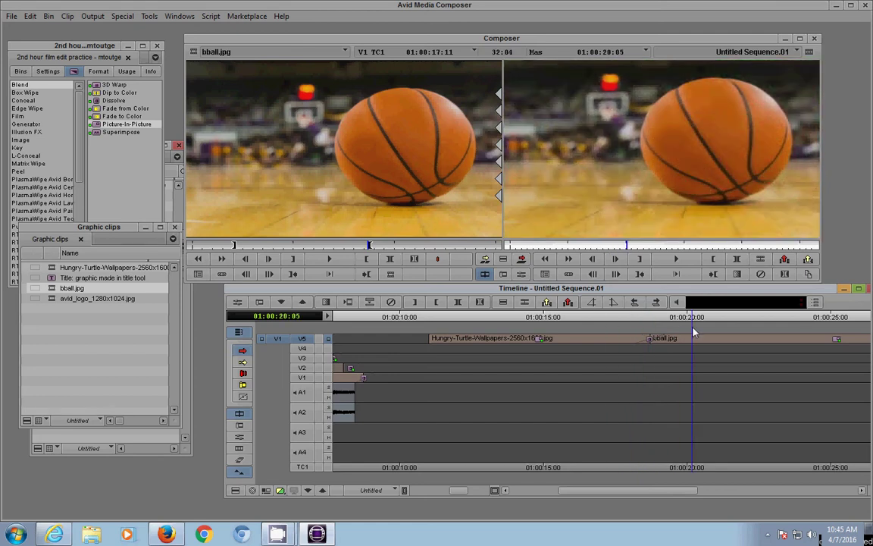
{"action": "left_click_drag", "start_coordinate": [693, 331], "coordinate": [604, 338]}
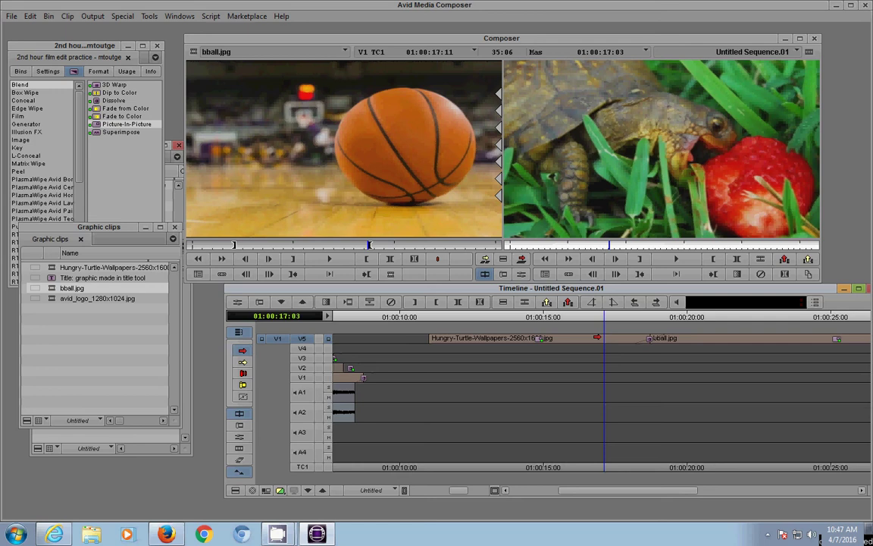
Play the dissolve once more from 01:00:17:13, and park at 01:00:11:11 near the start of the turtle clip
{"action": "left_click", "coordinate": [615, 319]}
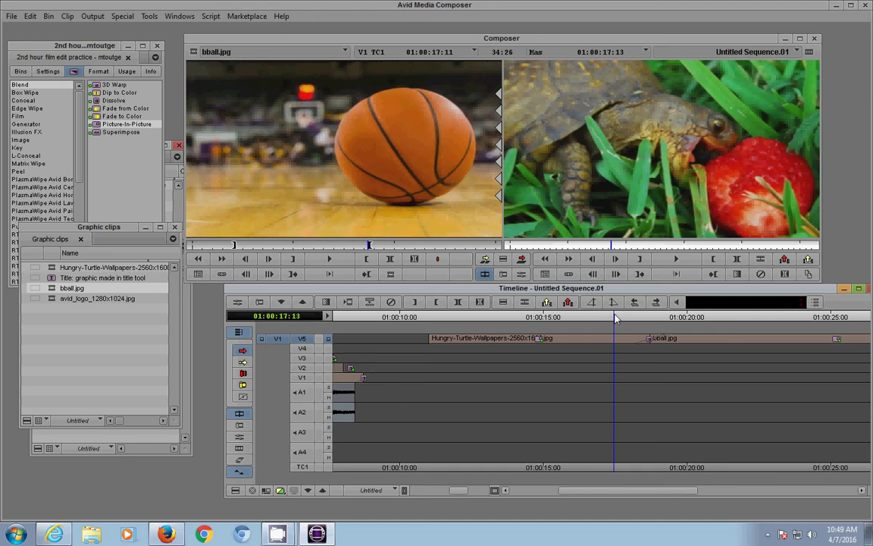
{"action": "key", "text": "space"}
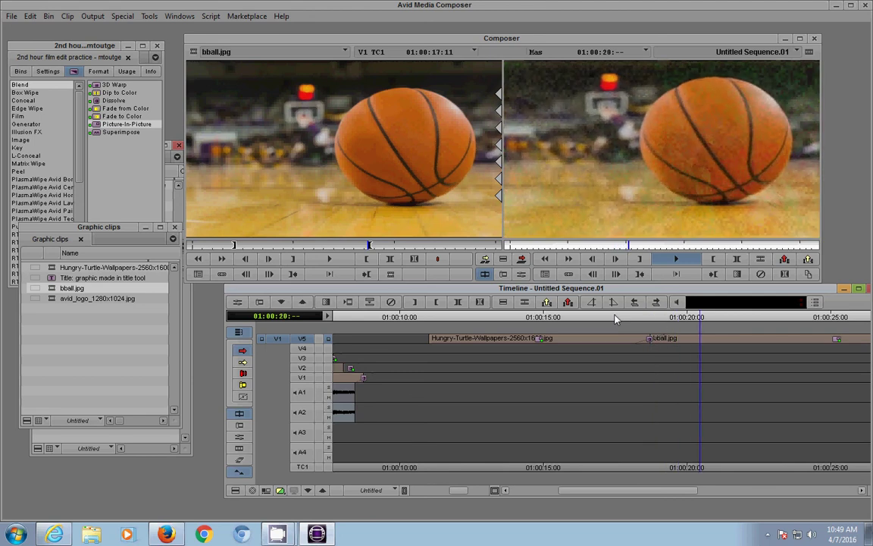
{"action": "key", "text": "space"}
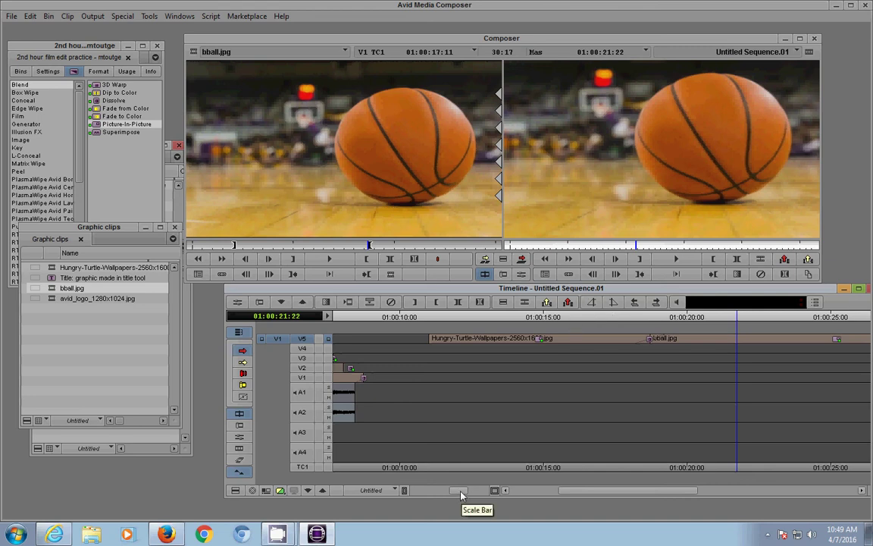
{"action": "left_click_drag", "start_coordinate": [460, 490], "coordinate": [438, 490]}
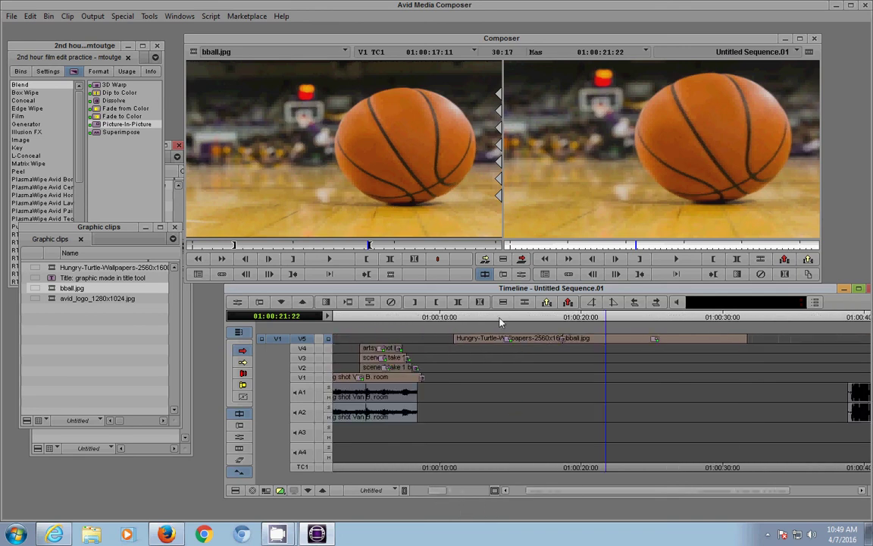
{"action": "mouse_move", "coordinate": [466, 326]}
{"action": "left_mouse_down"}
{"action": "mouse_move", "coordinate": [455, 328]}
{"action": "mouse_move", "coordinate": [465, 330]}
{"action": "left_mouse_up"}
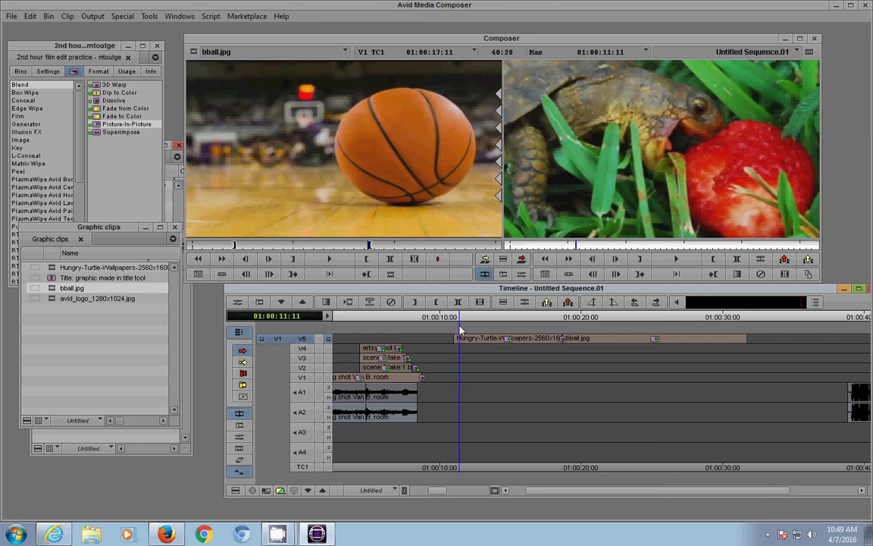
Rearrange the Graphic clips and Video clips bin windows to uncover the project window
{"action": "left_click", "coordinate": [87, 313]}
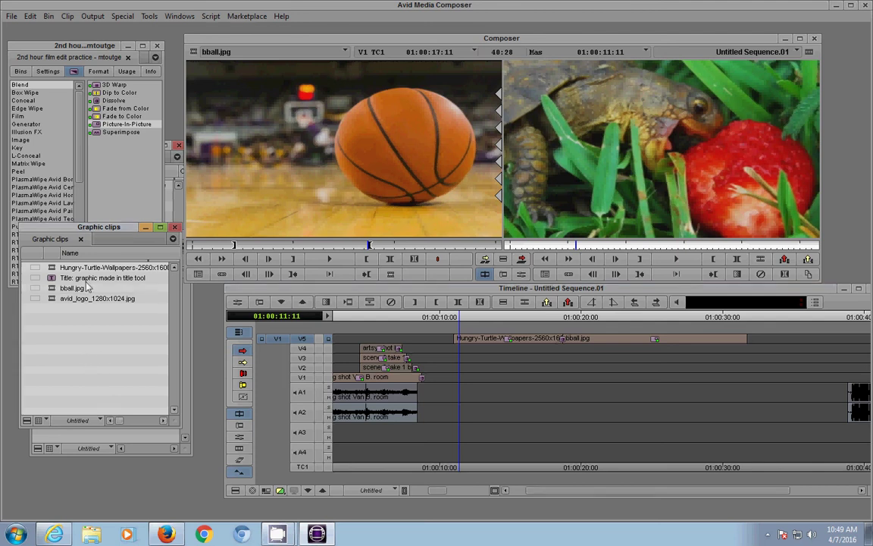
{"action": "left_click_drag", "start_coordinate": [80, 226], "coordinate": [79, 68]}
{"action": "left_click", "coordinate": [101, 369]}
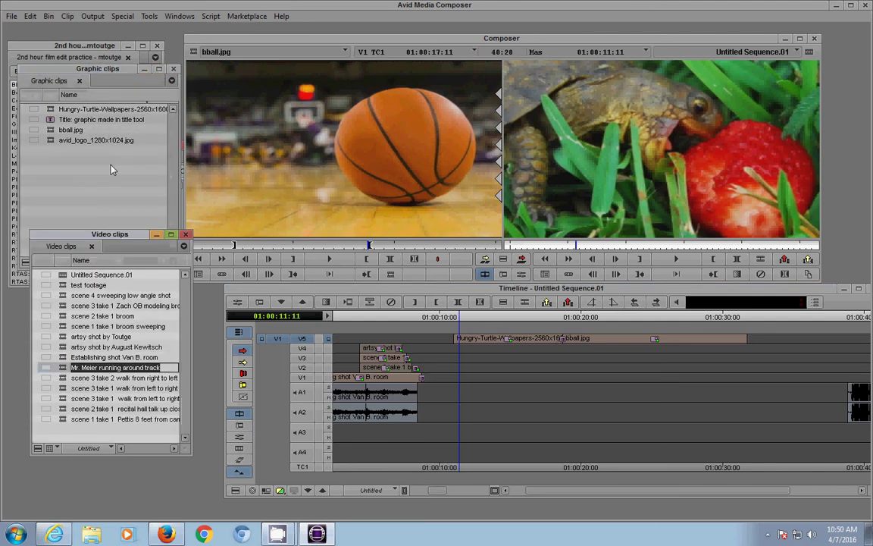
{"action": "left_click_drag", "start_coordinate": [85, 220], "coordinate": [73, 277]}
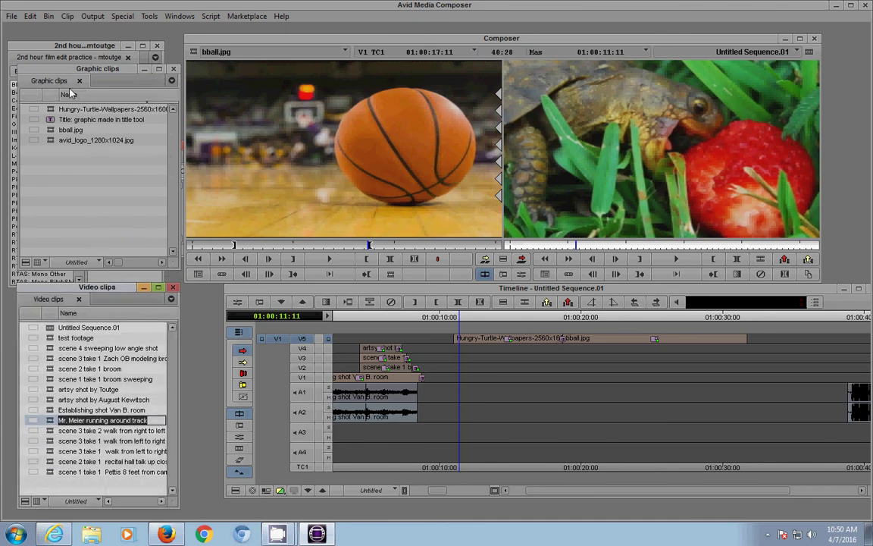
{"action": "left_click_drag", "start_coordinate": [62, 67], "coordinate": [60, 263]}
Open the Audio clips bin from the project's bin list and lengthen its window downward
{"action": "left_click", "coordinate": [19, 71]}
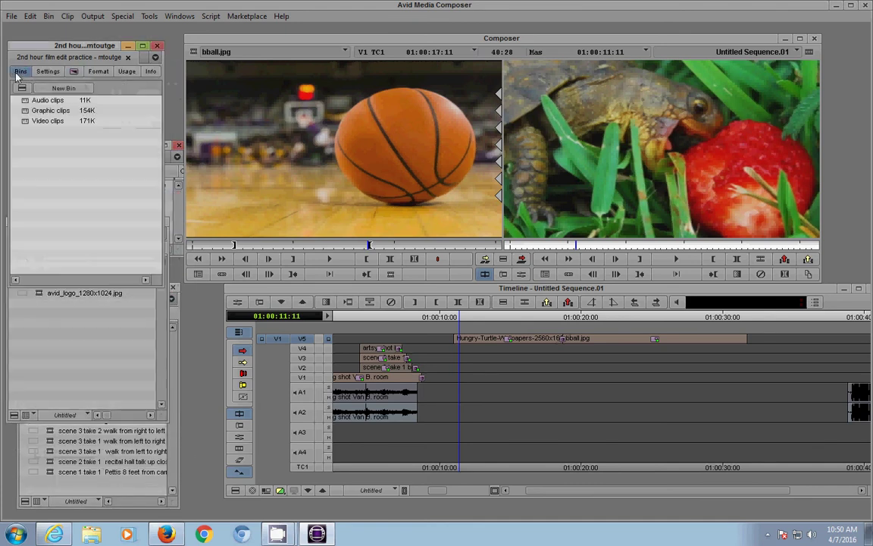
{"action": "double_click", "coordinate": [25, 101]}
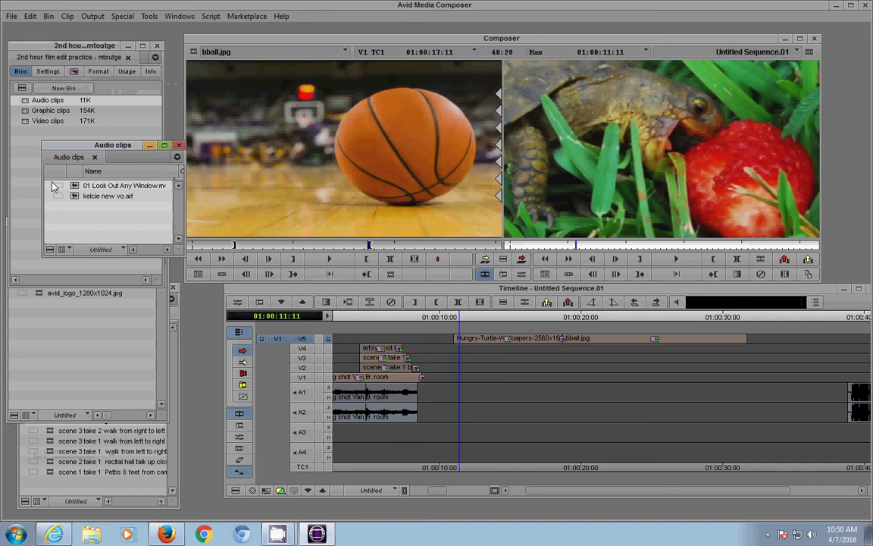
{"action": "mouse_move", "coordinate": [77, 152]}
{"action": "left_mouse_down"}
{"action": "mouse_move", "coordinate": [77, 205]}
{"action": "mouse_move", "coordinate": [66, 154]}
{"action": "left_mouse_up"}
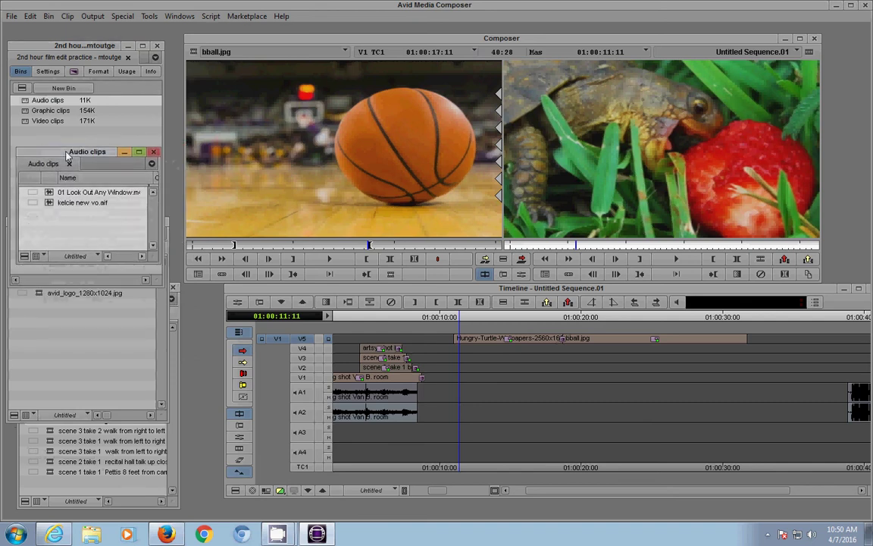
{"action": "left_click_drag", "start_coordinate": [140, 263], "coordinate": [134, 426]}
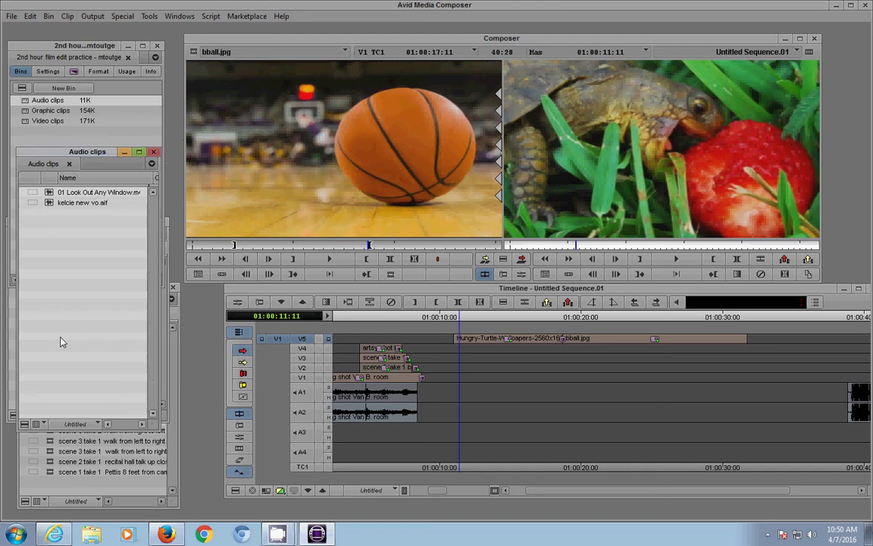
Import the CREDITS Music FHS MORNING SHOW file from the Music for FHS MORNING SHOW folder into the Audio clips bin
{"action": "right_click", "coordinate": [78, 298]}
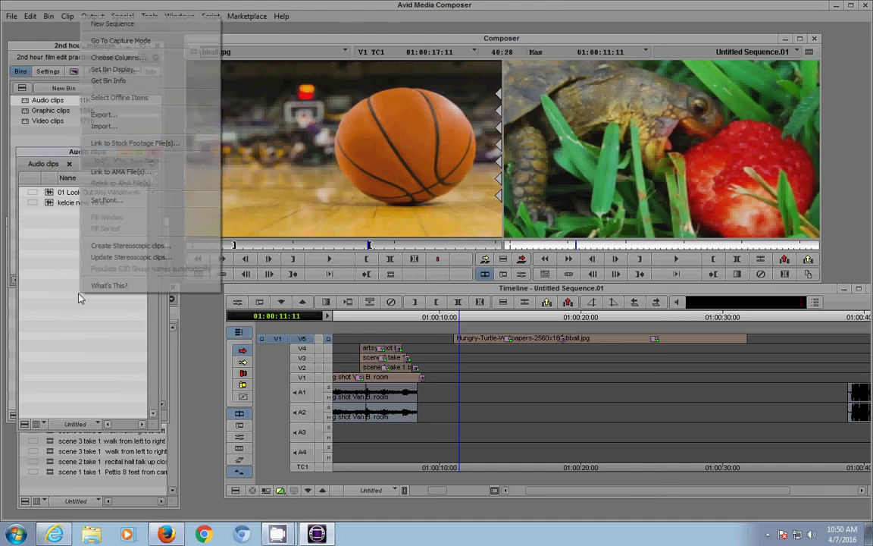
{"action": "left_click", "coordinate": [120, 133]}
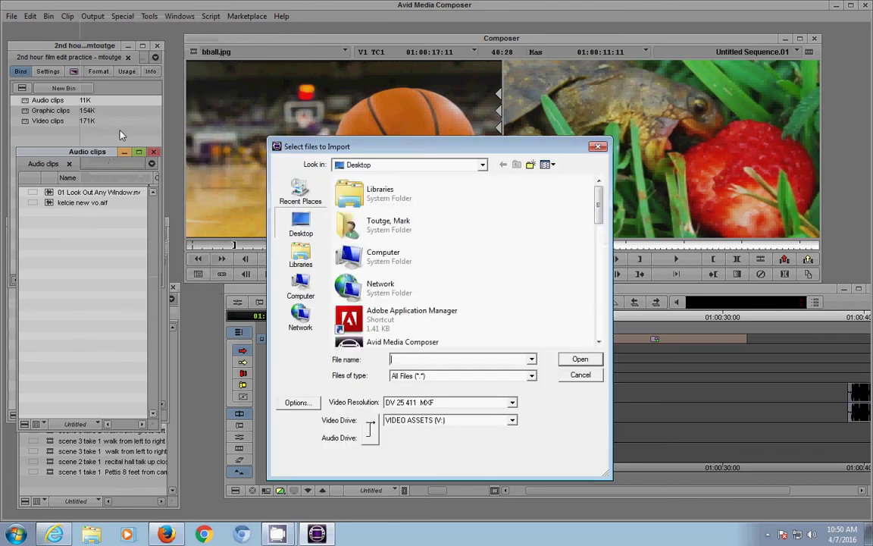
{"action": "left_click_drag", "start_coordinate": [598, 212], "coordinate": [597, 300]}
{"action": "double_click", "coordinate": [376, 209]}
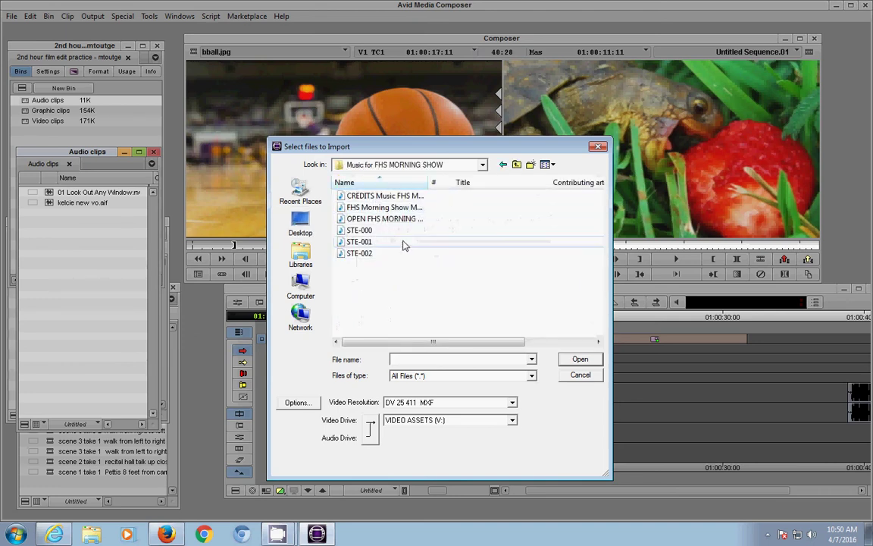
{"action": "left_click", "coordinate": [372, 196]}
{"action": "left_click", "coordinate": [580, 360]}
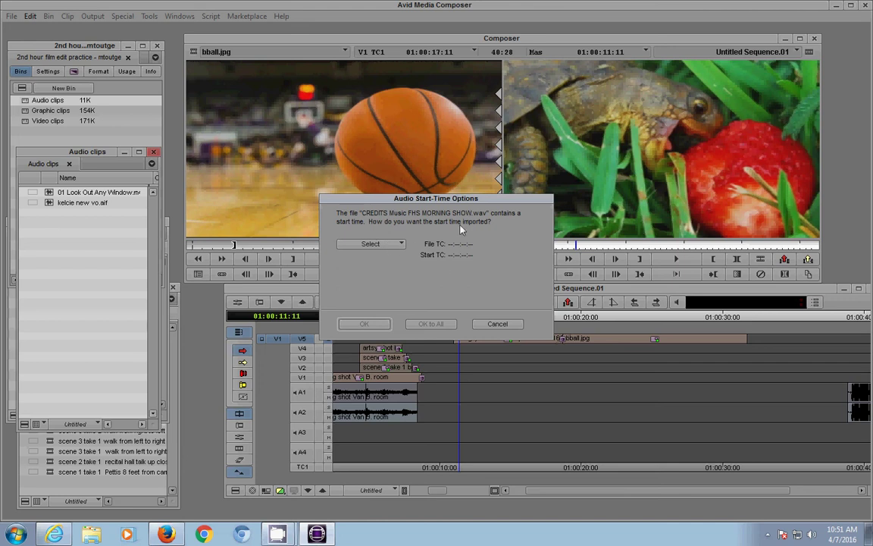
Set the imported file's audio start time to 29.97 NDF and complete the import
{"action": "left_click", "coordinate": [392, 245]}
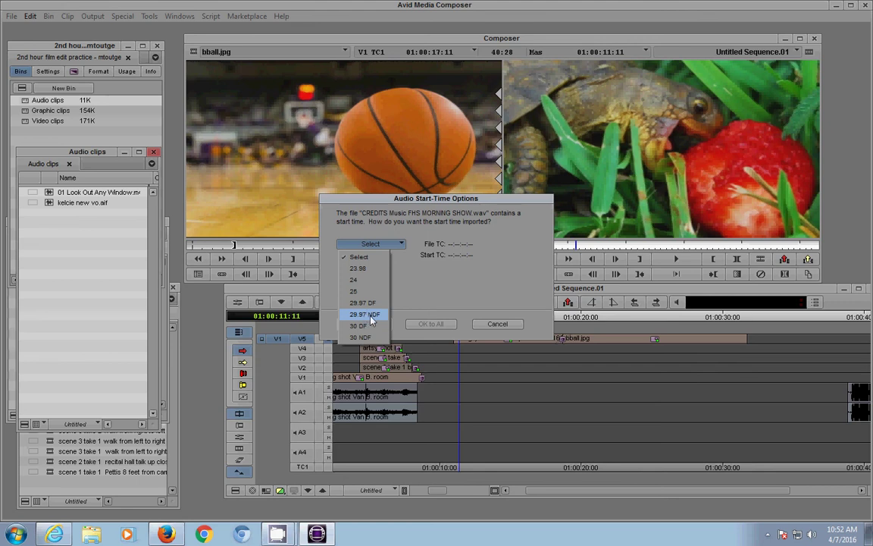
{"action": "left_click", "coordinate": [377, 318]}
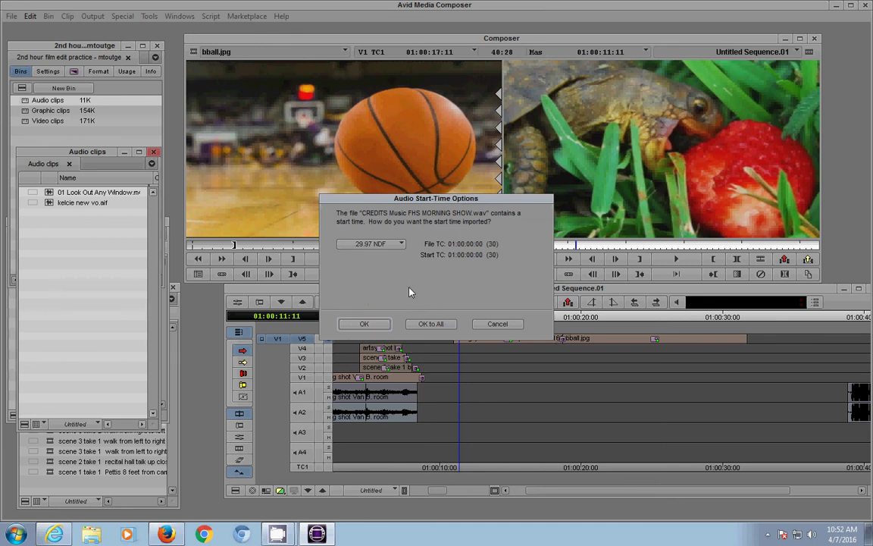
{"action": "left_click", "coordinate": [364, 324]}
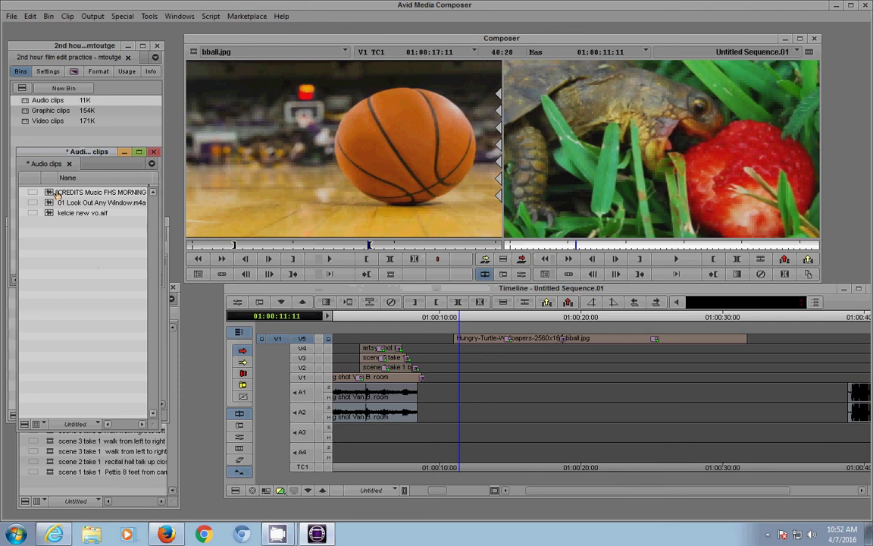
Load 01 Look Out Any Window.m4a in the source monitor, and switch back to the CREDITS Music FHS MORNING SHOW clip
{"action": "double_click", "coordinate": [55, 193]}
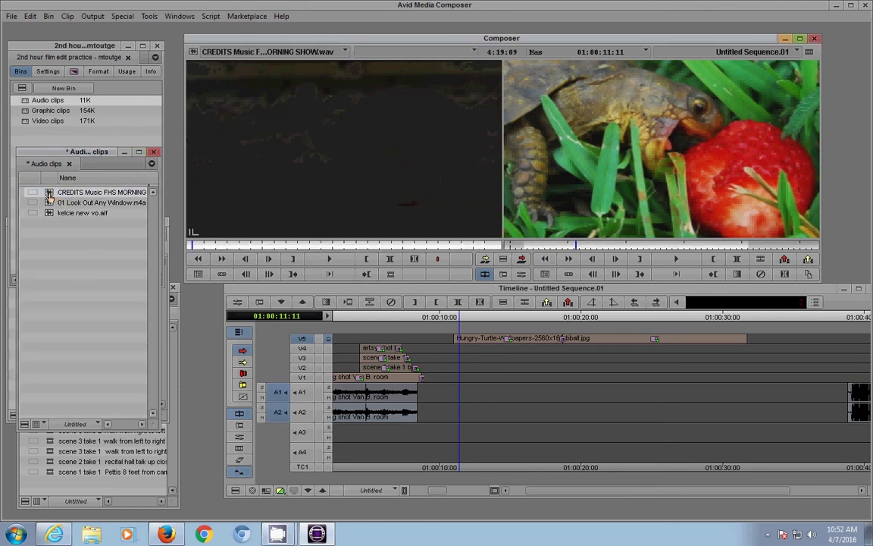
{"action": "left_click", "coordinate": [76, 192]}
{"action": "left_click", "coordinate": [76, 203]}
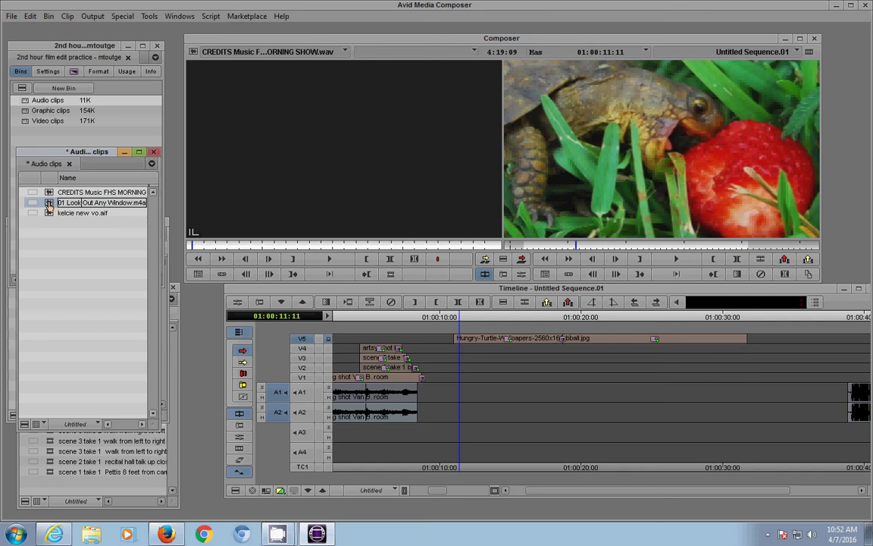
{"action": "double_click", "coordinate": [48, 205]}
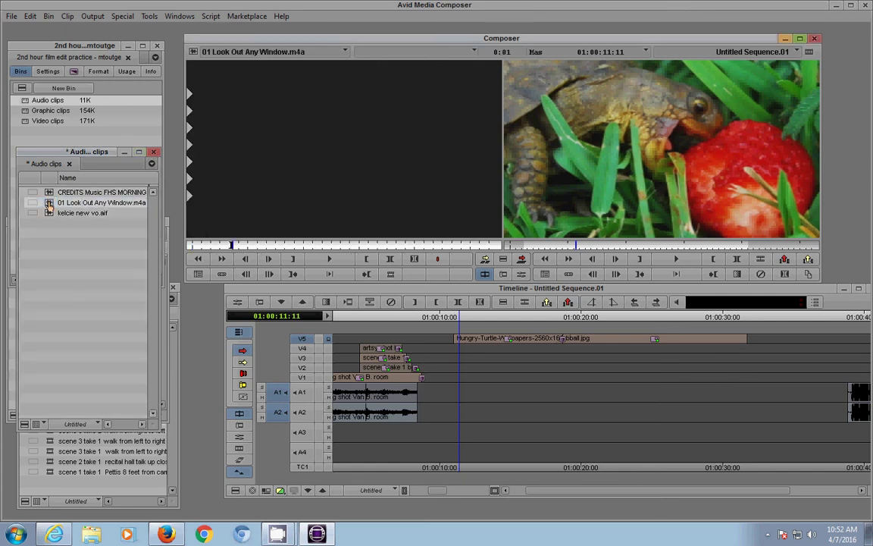
{"action": "double_click", "coordinate": [49, 193]}
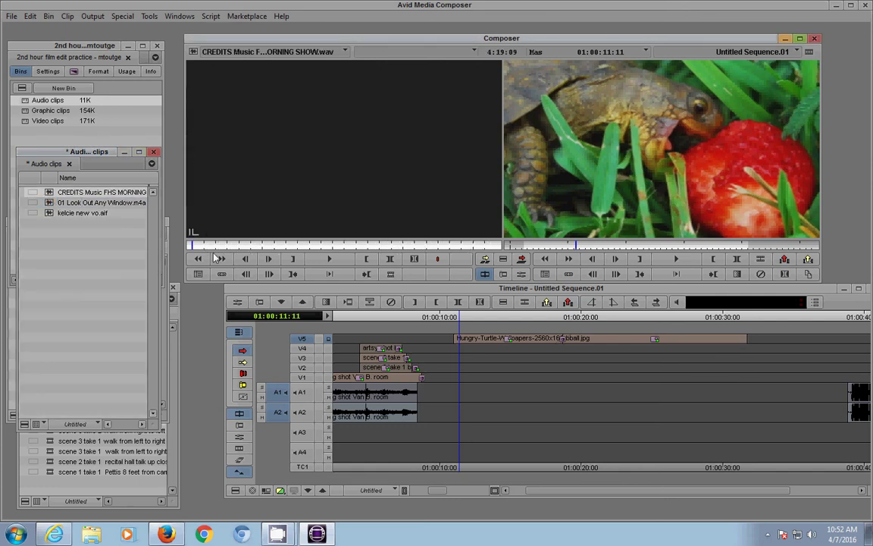
Listen to the opening of the credits music in the source monitor and return to the clip's start
{"action": "key", "text": "space"}
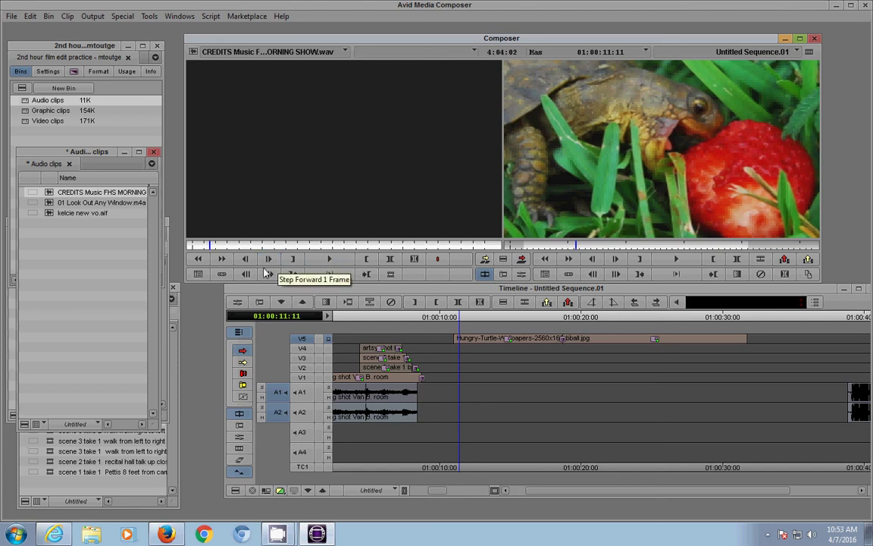
{"action": "left_click", "coordinate": [266, 260]}
{"action": "left_click", "coordinate": [266, 260]}
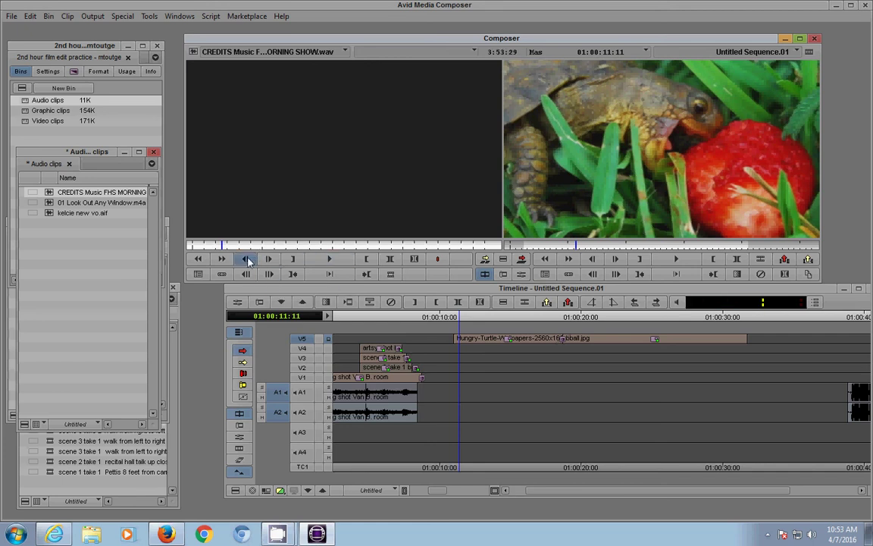
{"action": "left_click", "coordinate": [219, 244]}
{"action": "left_click_drag", "start_coordinate": [219, 244], "coordinate": [196, 242]}
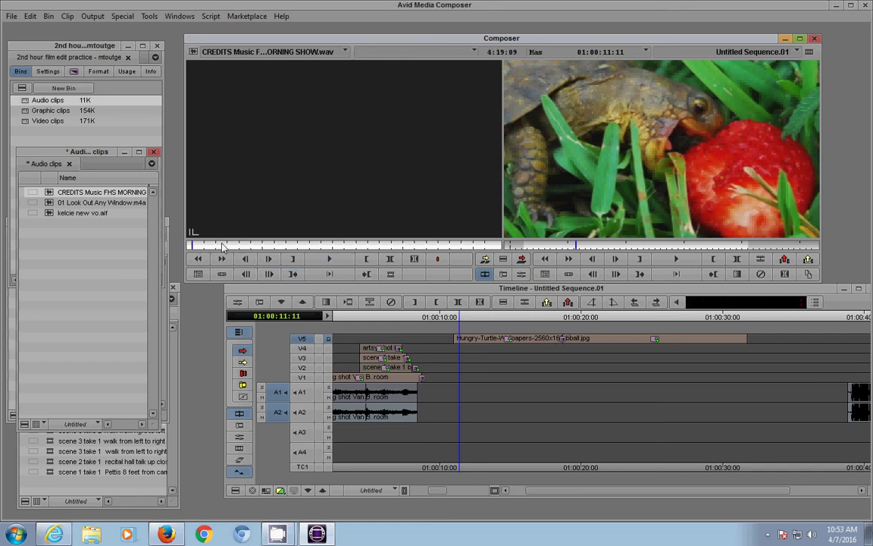
Audition later parts of the credits music and mark its IN point about a third of the way through the clip
{"action": "left_click", "coordinate": [295, 262]}
{"action": "left_click", "coordinate": [313, 245]}
{"action": "left_click", "coordinate": [329, 245]}
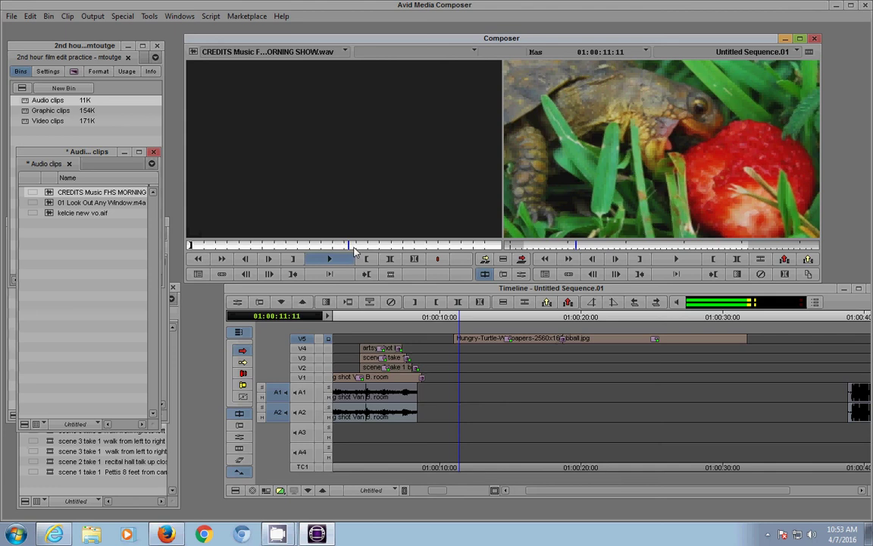
{"action": "key", "text": "space"}
{"action": "left_click_drag", "start_coordinate": [310, 245], "coordinate": [297, 245]}
{"action": "left_click", "coordinate": [294, 259]}
{"action": "left_click", "coordinate": [294, 259]}
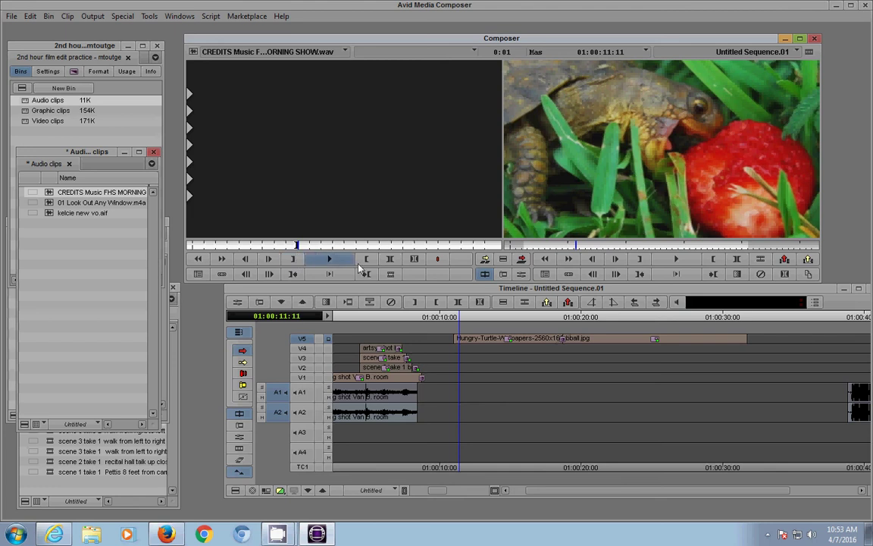
Mark the sequence's IN at 01:00:10:27, where the turtle clip starts, and its OUT at 01:00:31:29, just after the basketball clip
{"action": "left_click", "coordinate": [453, 317]}
{"action": "left_click_drag", "start_coordinate": [453, 319], "coordinate": [739, 319]}
{"action": "left_click_drag", "start_coordinate": [464, 338], "coordinate": [454, 341]}
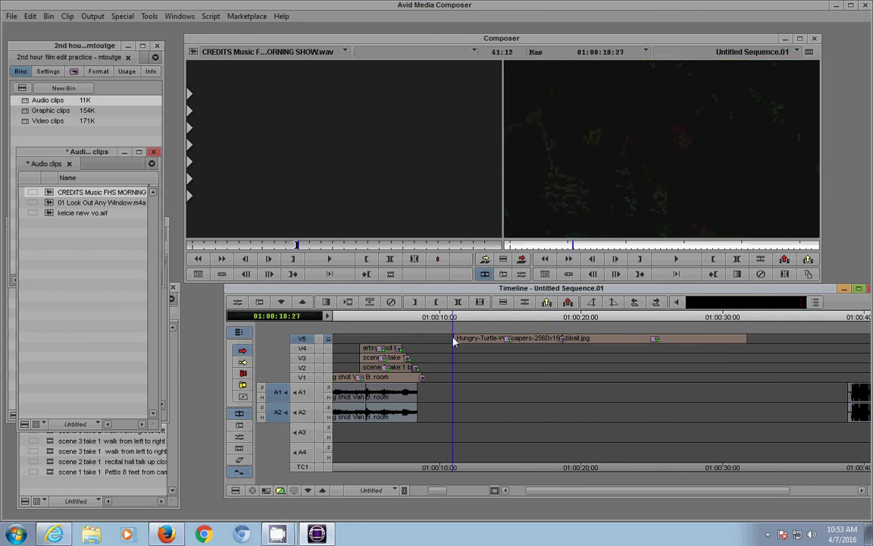
{"action": "left_click", "coordinate": [416, 302]}
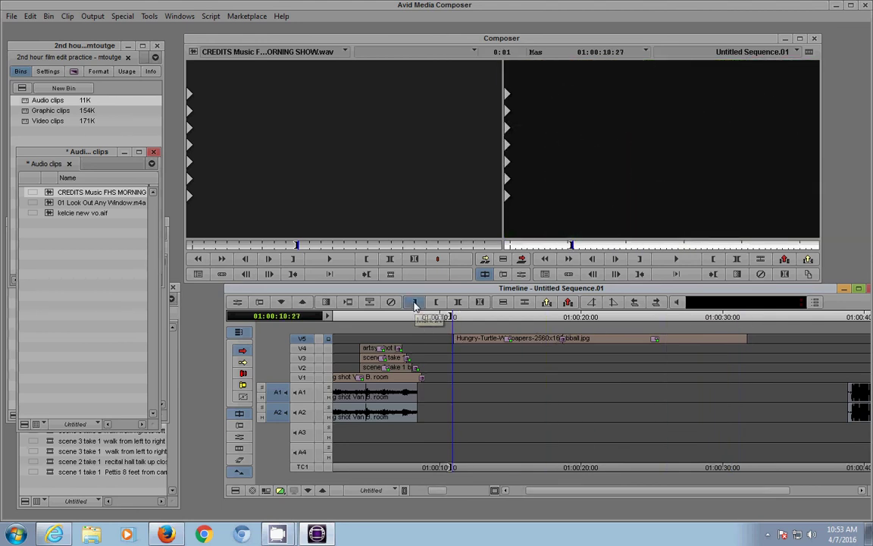
{"action": "left_click", "coordinate": [753, 317]}
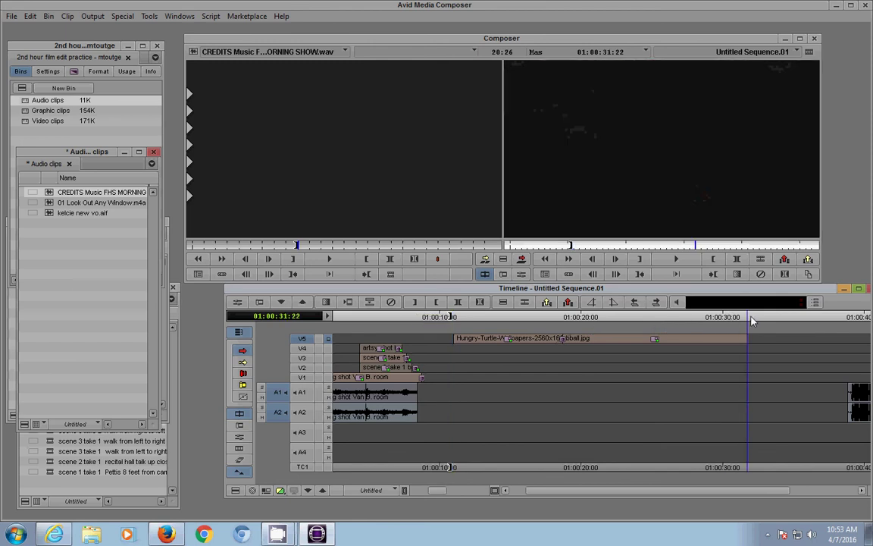
{"action": "left_click", "coordinate": [713, 259]}
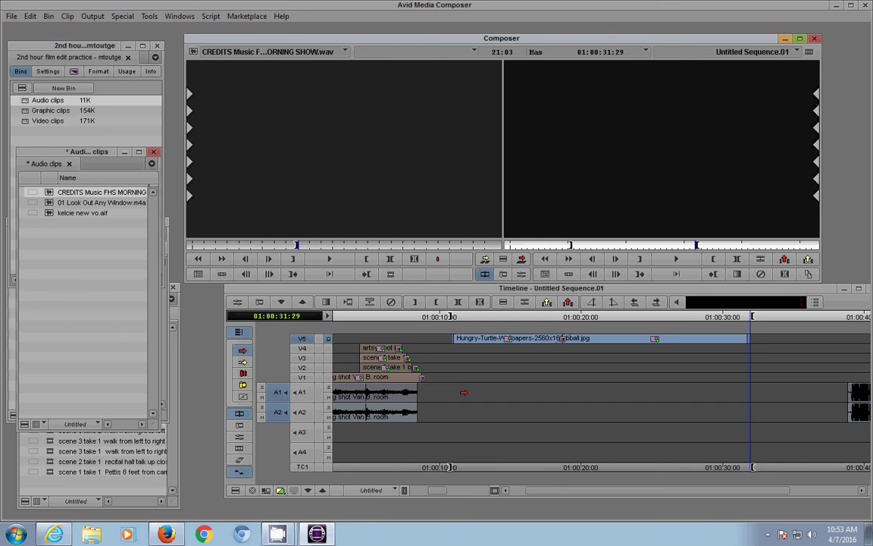
Overwrite the marked music onto tracks A1 and A2 in the marked range, undoing a first attempt and deselecting track V5
{"action": "left_click", "coordinate": [302, 394]}
{"action": "left_click", "coordinate": [303, 415]}
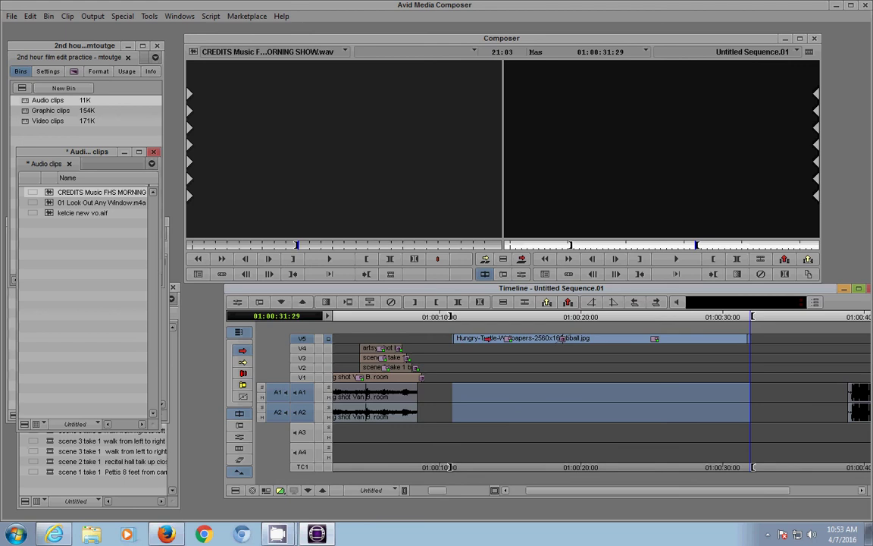
{"action": "left_click", "coordinate": [521, 259]}
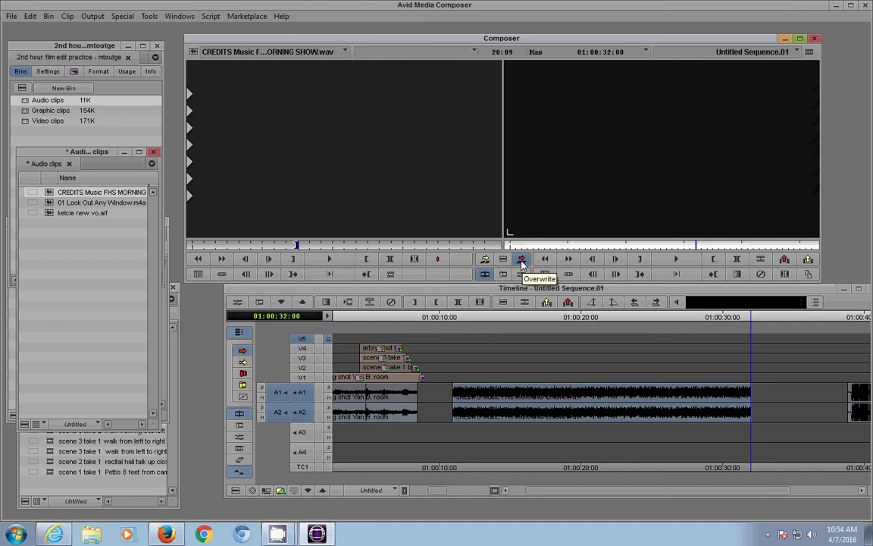
{"action": "key", "text": "ctrl+z"}
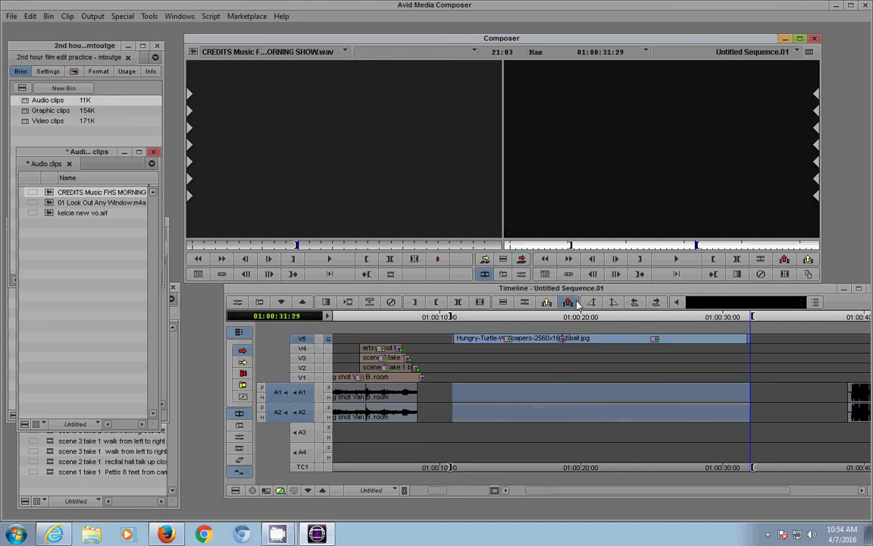
{"action": "left_click", "coordinate": [302, 343]}
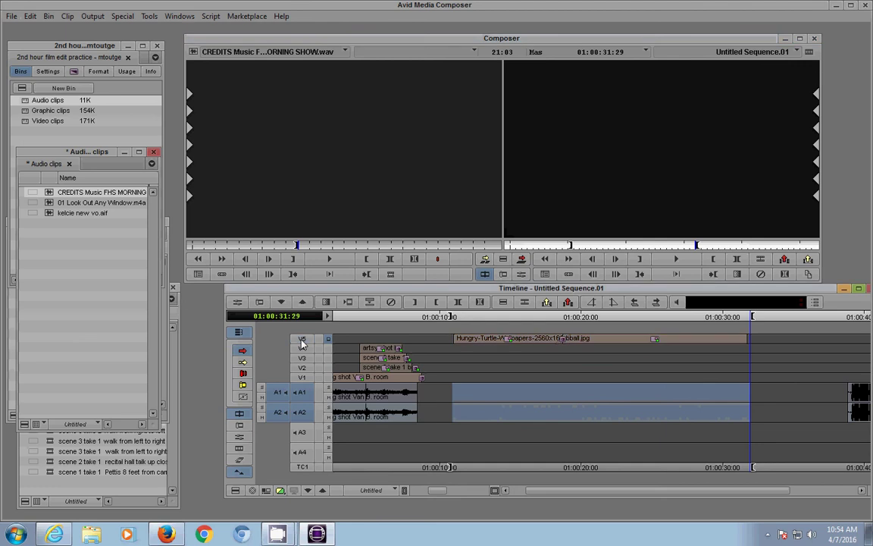
{"action": "left_click", "coordinate": [522, 260]}
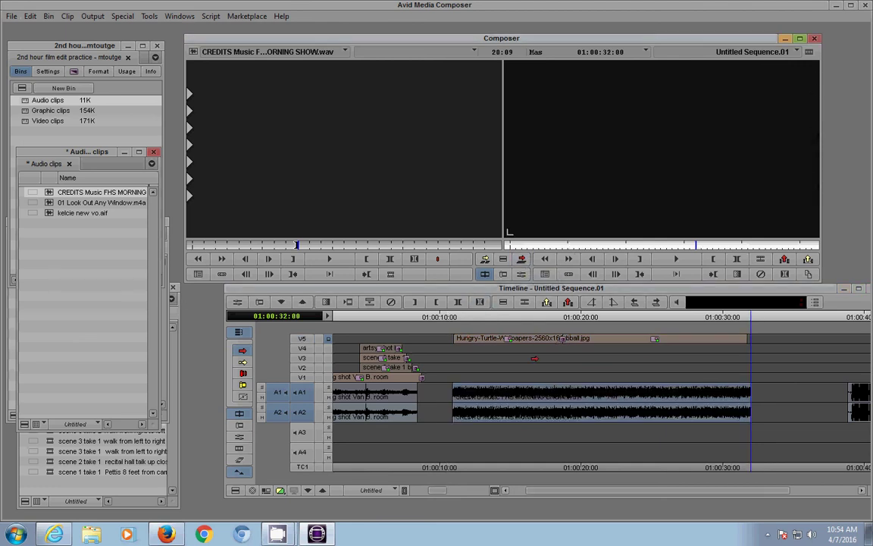
Play the sequence with its new music from 01:00:10:22 and stop at 01:00:21:24
{"action": "left_click", "coordinate": [413, 288]}
{"action": "key", "text": "a"}
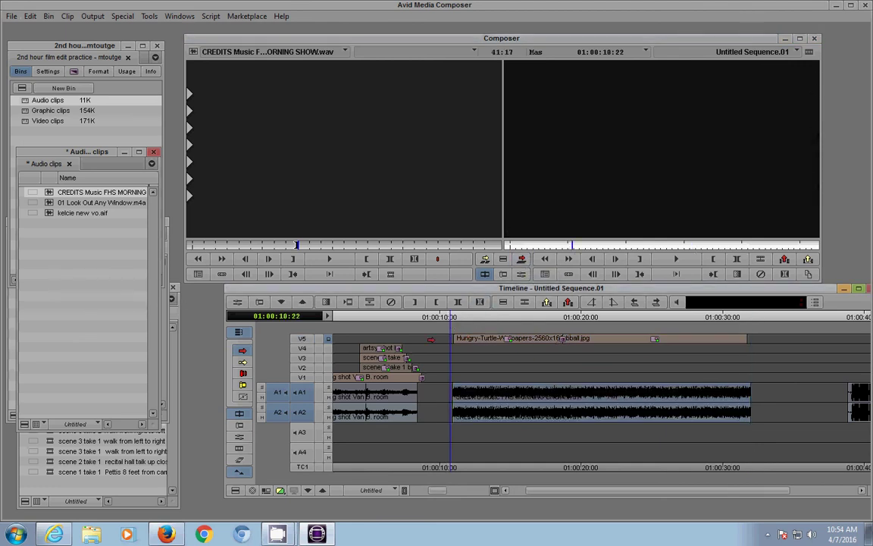
{"action": "key", "text": "space"}
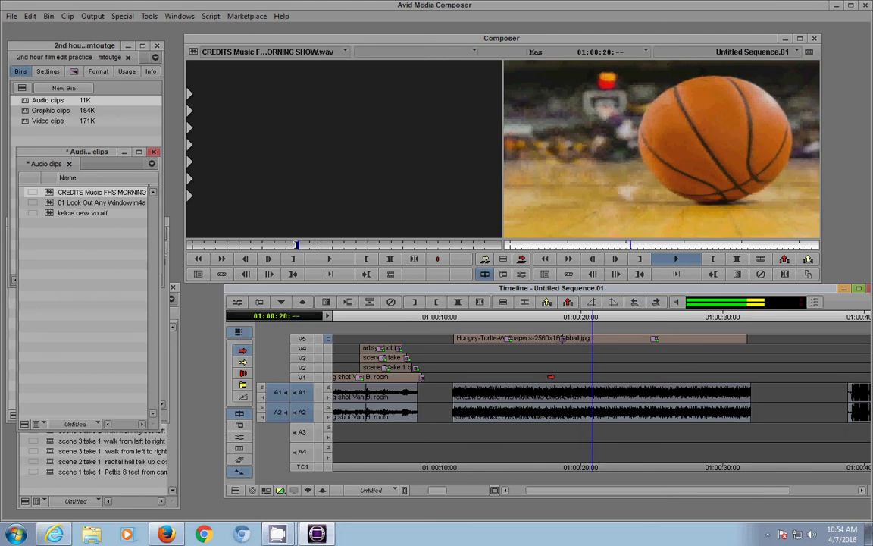
{"action": "key", "text": "space"}
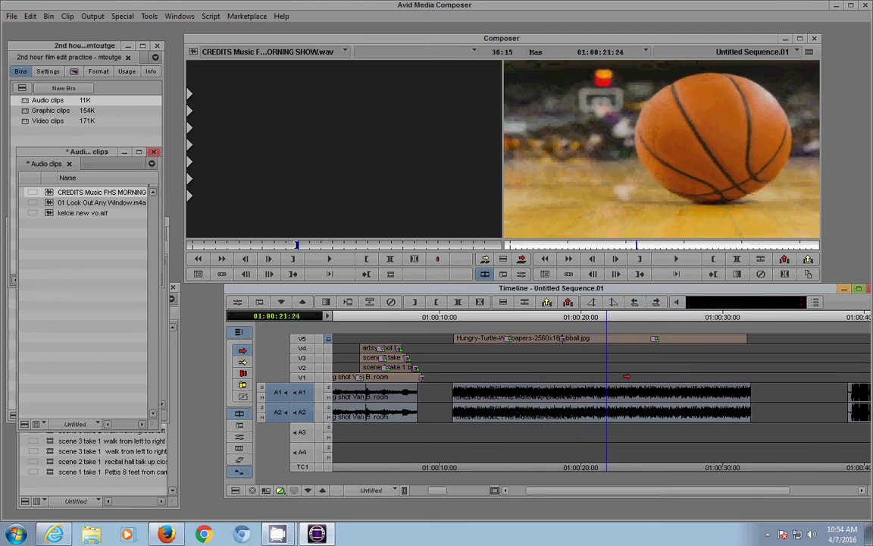
Go back into the turtle clip, replay the music briefly, and park at 01:00:17:09
{"action": "left_click_drag", "start_coordinate": [579, 322], "coordinate": [552, 324]}
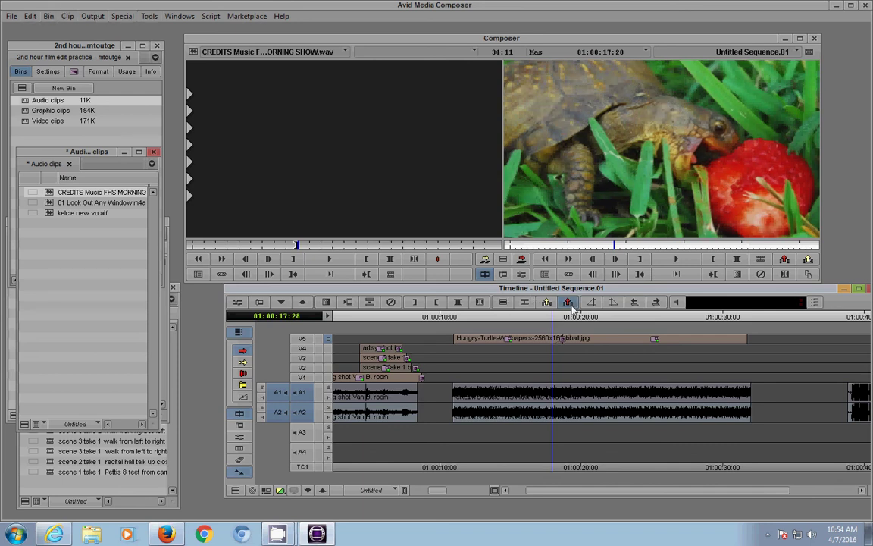
{"action": "left_click", "coordinate": [522, 319]}
{"action": "key", "text": "space"}
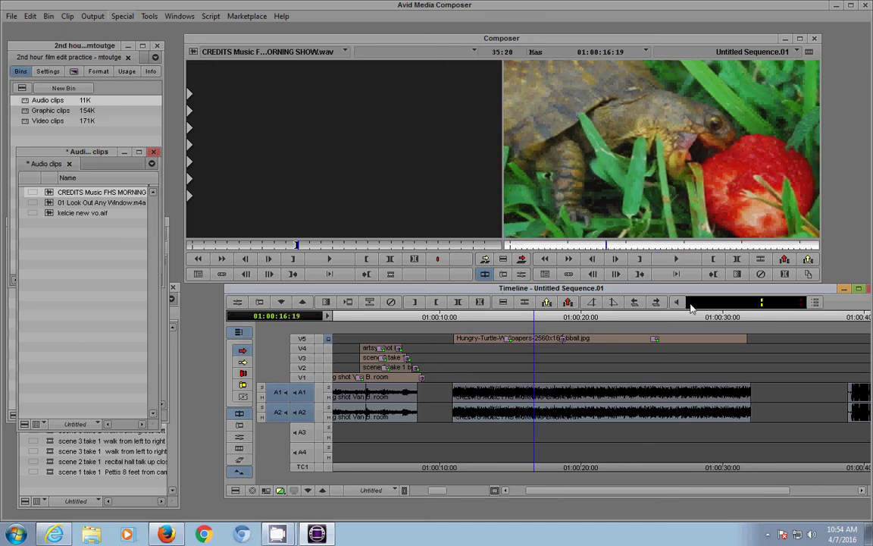
{"action": "left_click", "coordinate": [212, 136]}
Open the Audio Mixer, gang tracks A1 and A2, and lower the music's volume to -3.6 dB on both
{"action": "left_click", "coordinate": [150, 17]}
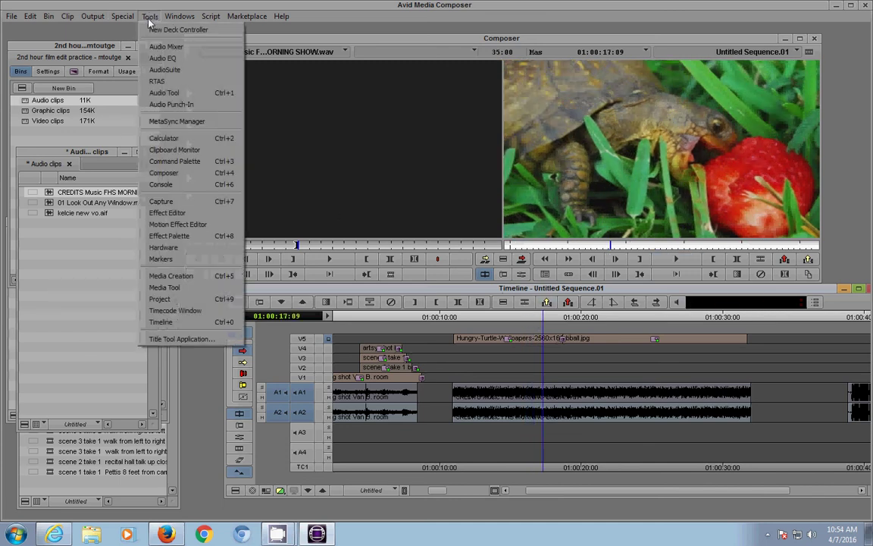
{"action": "left_click", "coordinate": [156, 41]}
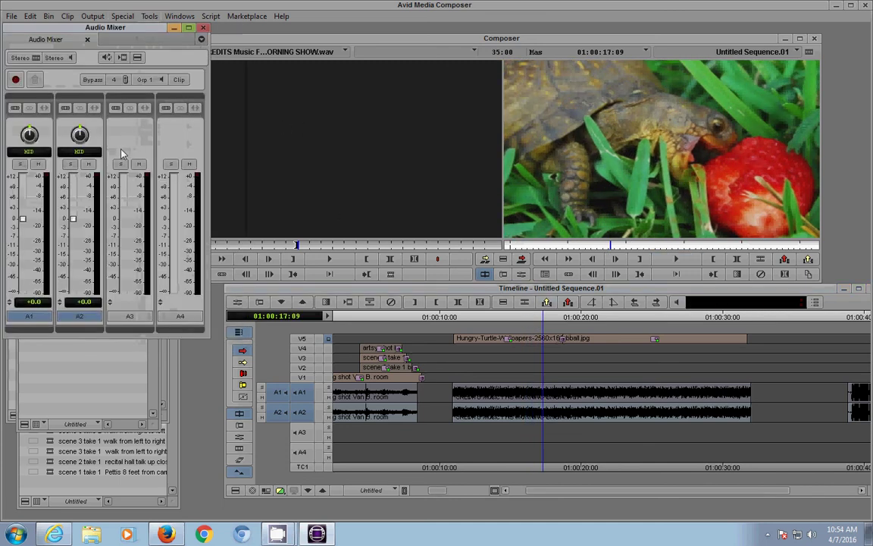
{"action": "left_click", "coordinate": [15, 107]}
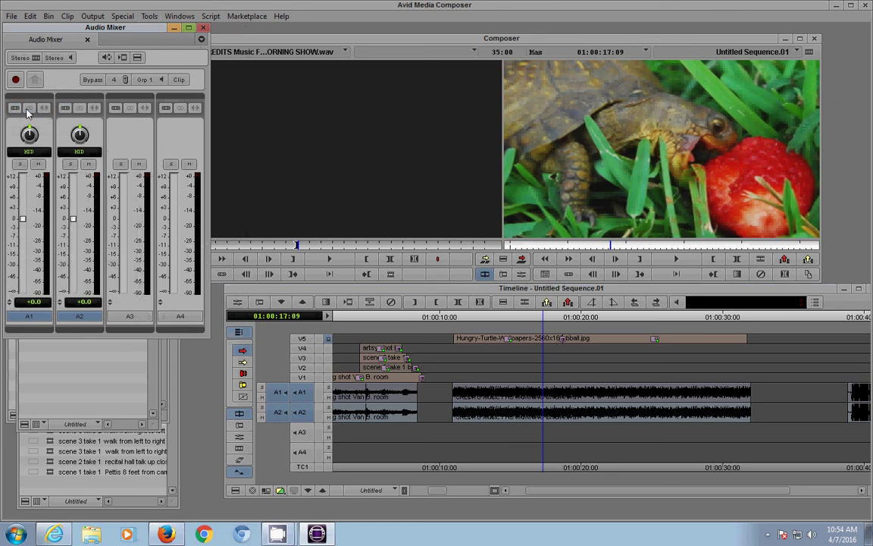
{"action": "left_click", "coordinate": [64, 107]}
{"action": "left_click", "coordinate": [72, 221]}
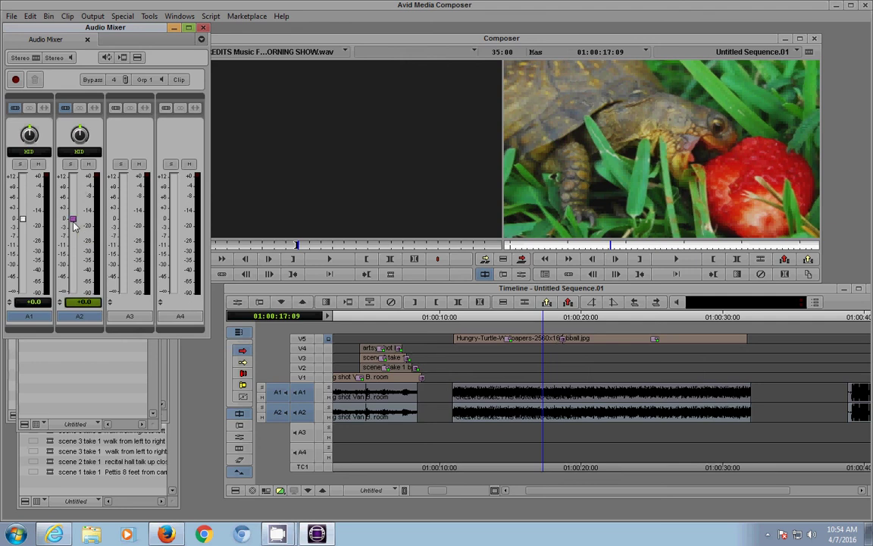
{"action": "left_click_drag", "start_coordinate": [73, 220], "coordinate": [73, 229]}
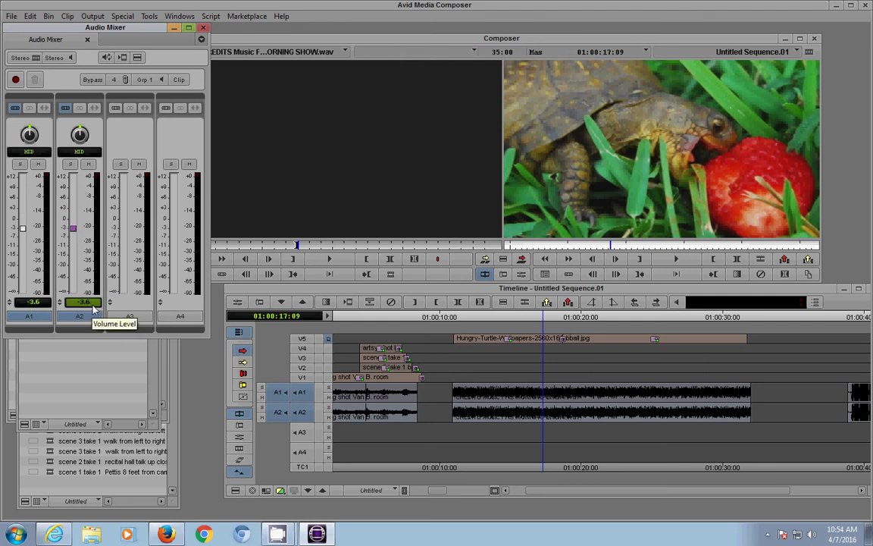
Replay the music briefly near the end of the turtle clip and lower tracks A1 and A2 to -4.0 dB
{"action": "left_click", "coordinate": [518, 318]}
{"action": "key", "text": "space"}
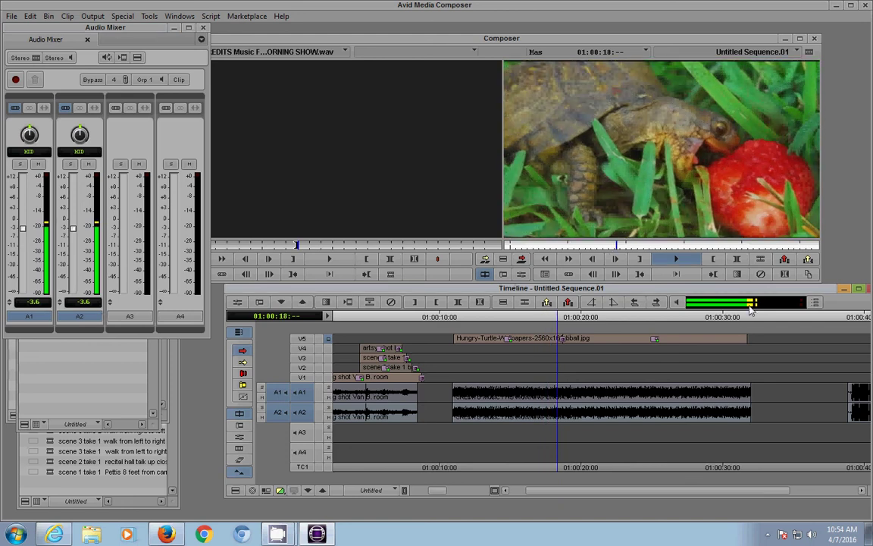
{"action": "key", "text": "space"}
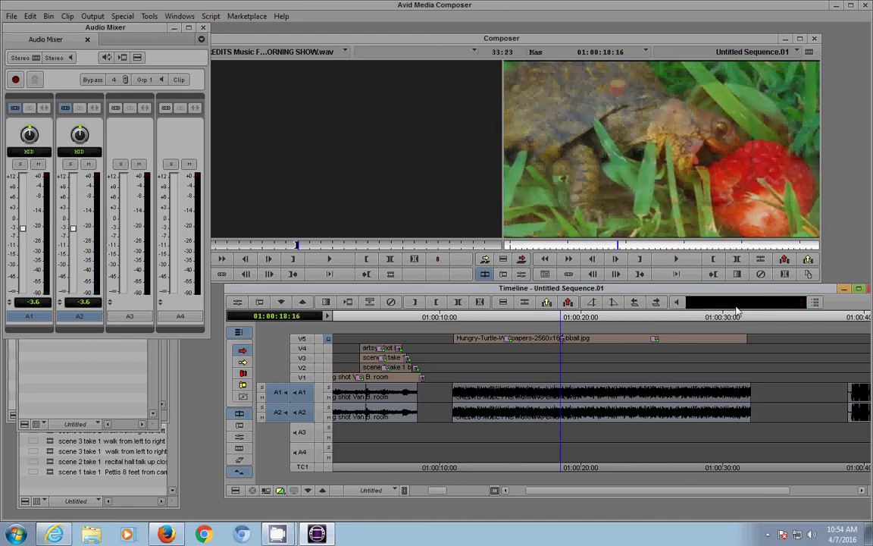
{"action": "left_click", "coordinate": [72, 229]}
{"action": "left_click_drag", "start_coordinate": [73, 229], "coordinate": [73, 230]}
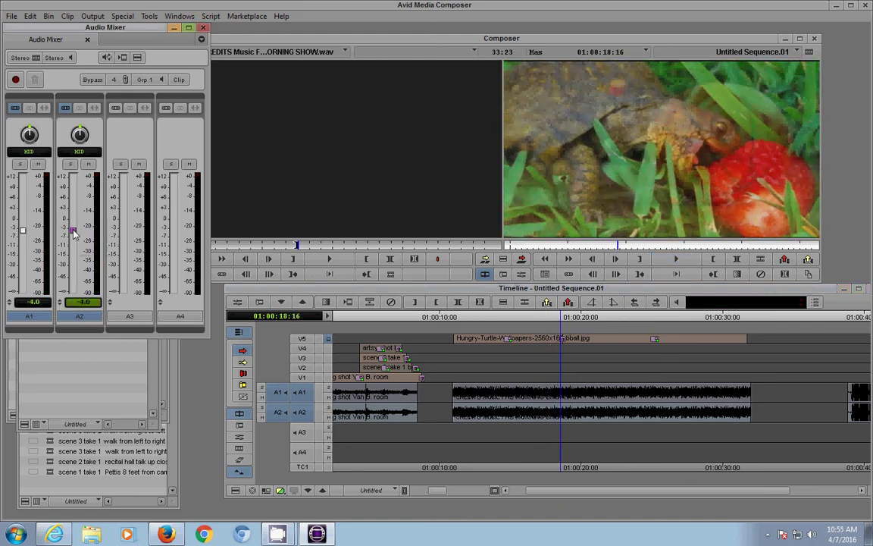
Play the turtle and basketball clips with the quieter music through their end, stopping at 01:00:33:01
{"action": "left_click", "coordinate": [508, 318]}
{"action": "key", "text": "space"}
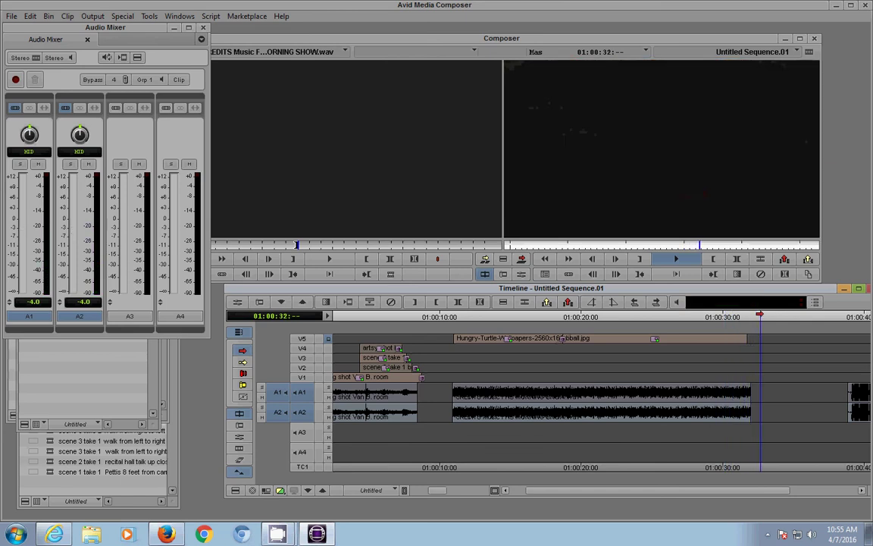
{"action": "key", "text": "space"}
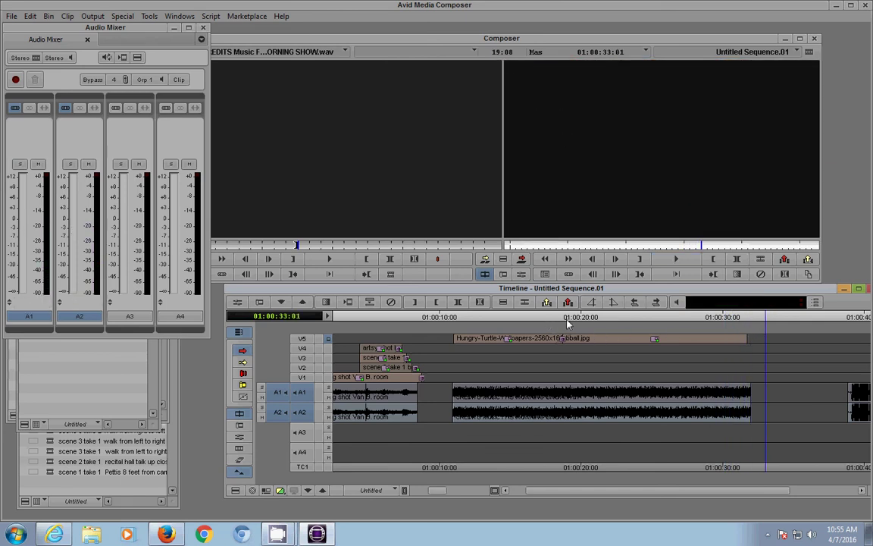
Add and render a 30-frame dissolve ending at the cut on A1 and A2 at the start of the credits music
{"action": "left_click_drag", "start_coordinate": [547, 325], "coordinate": [454, 322]}
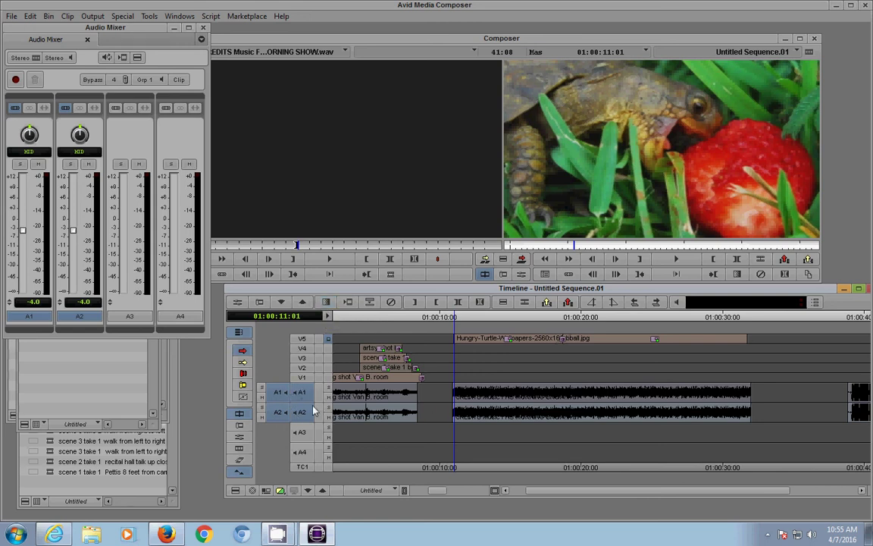
{"action": "left_click", "coordinate": [326, 303]}
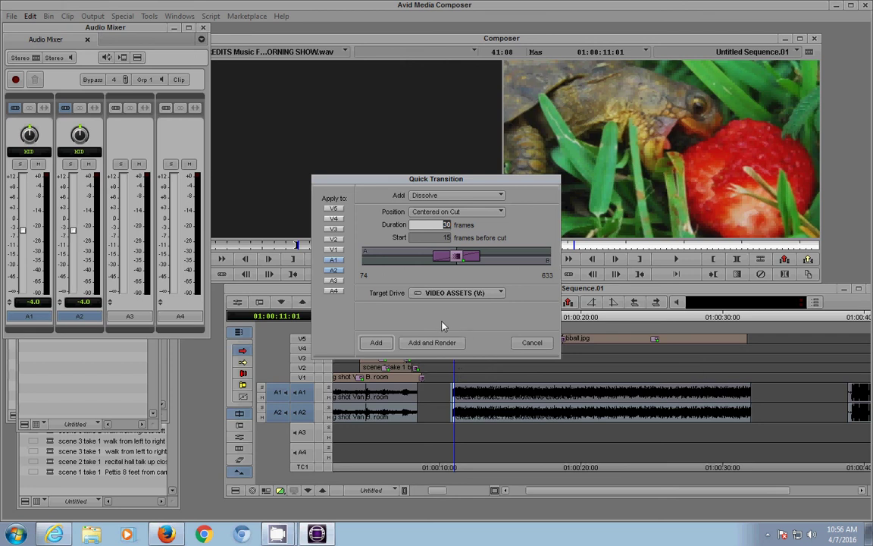
{"action": "left_click", "coordinate": [455, 215]}
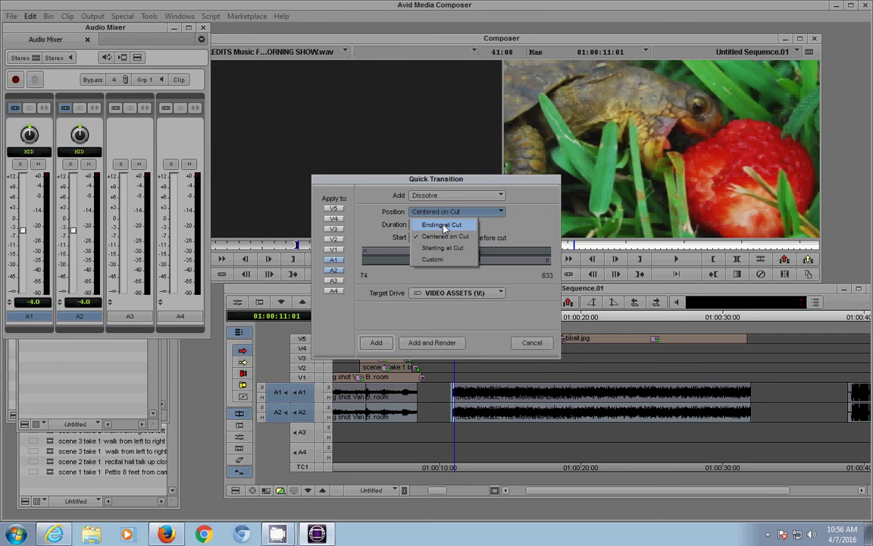
{"action": "left_click", "coordinate": [444, 226]}
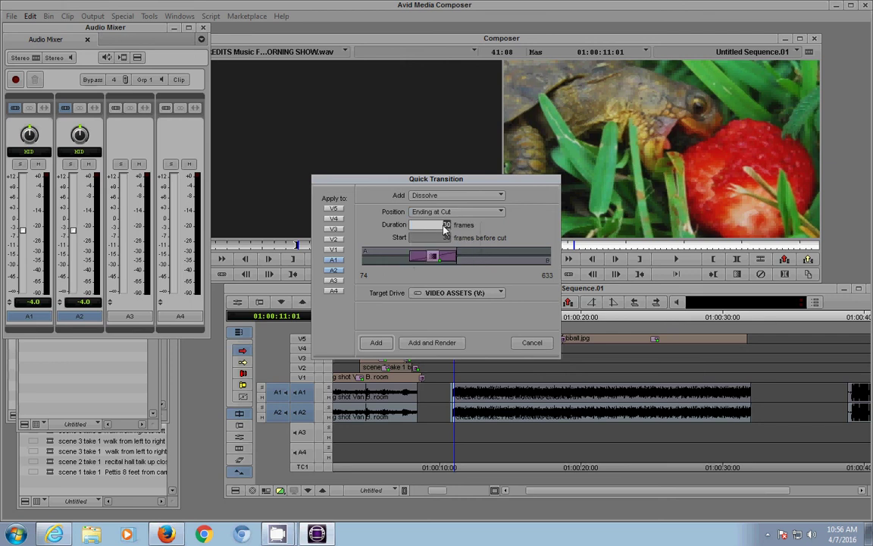
{"action": "left_click", "coordinate": [446, 343]}
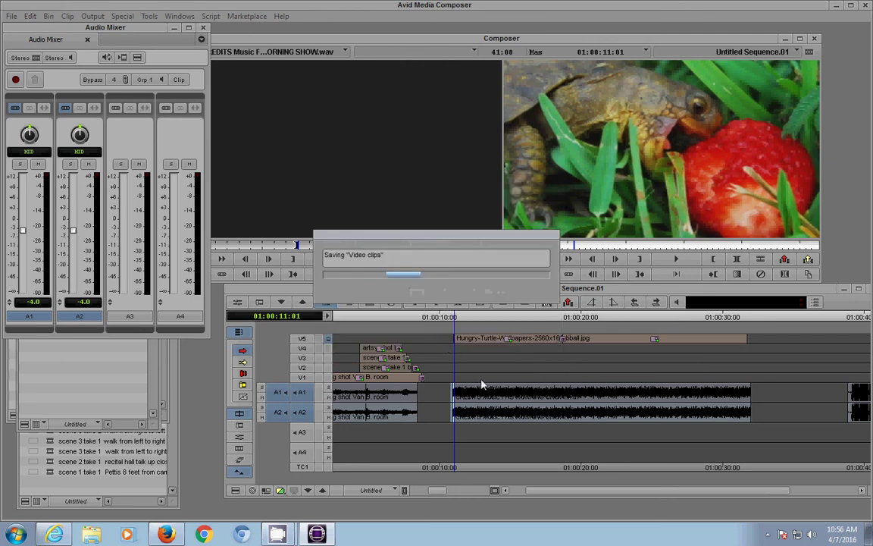
Play the music's new fade-in twice from around 01:00:09 to check how it leads into the turtle clip
{"action": "left_click", "coordinate": [452, 318]}
{"action": "left_click_drag", "start_coordinate": [438, 490], "coordinate": [475, 493]}
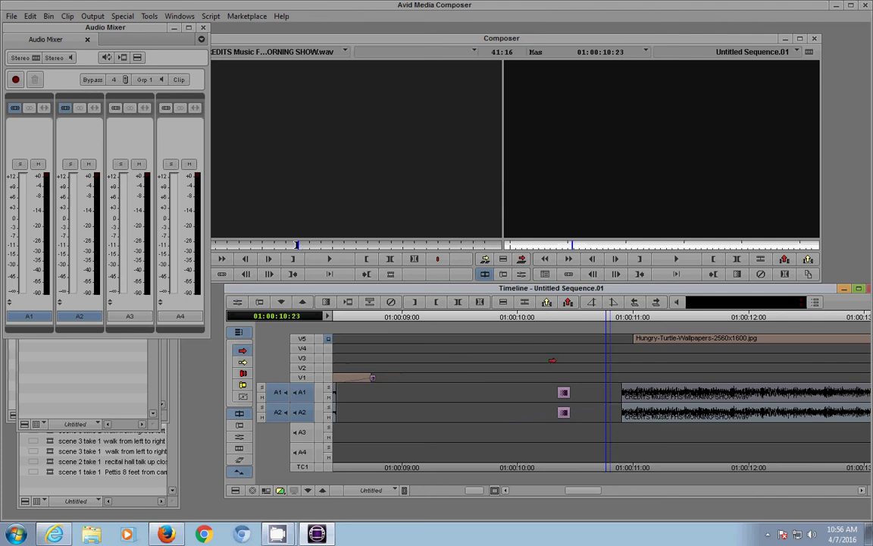
{"action": "left_click", "coordinate": [292, 246]}
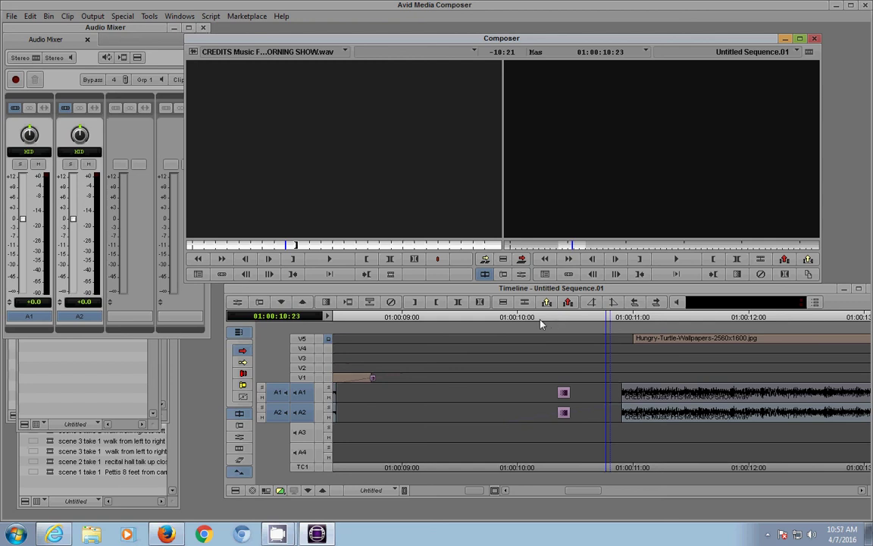
{"action": "left_click", "coordinate": [467, 338]}
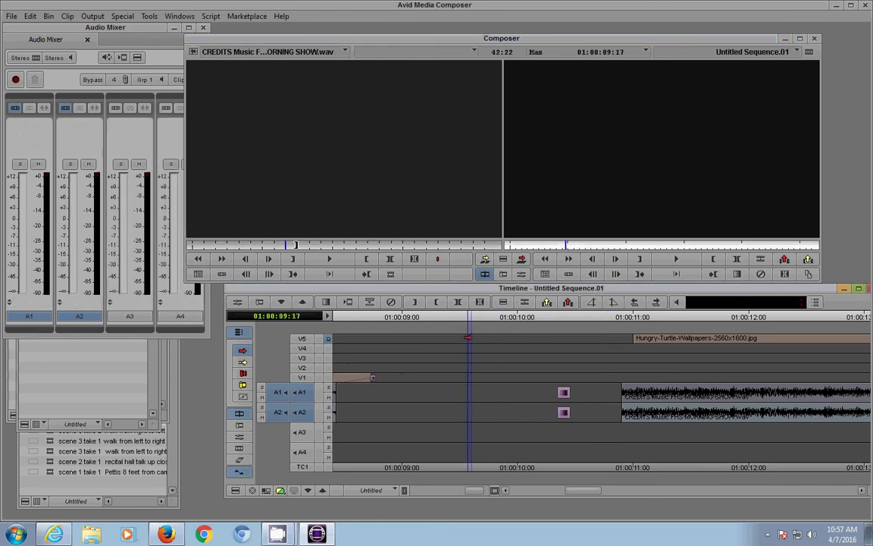
{"action": "key", "text": "space"}
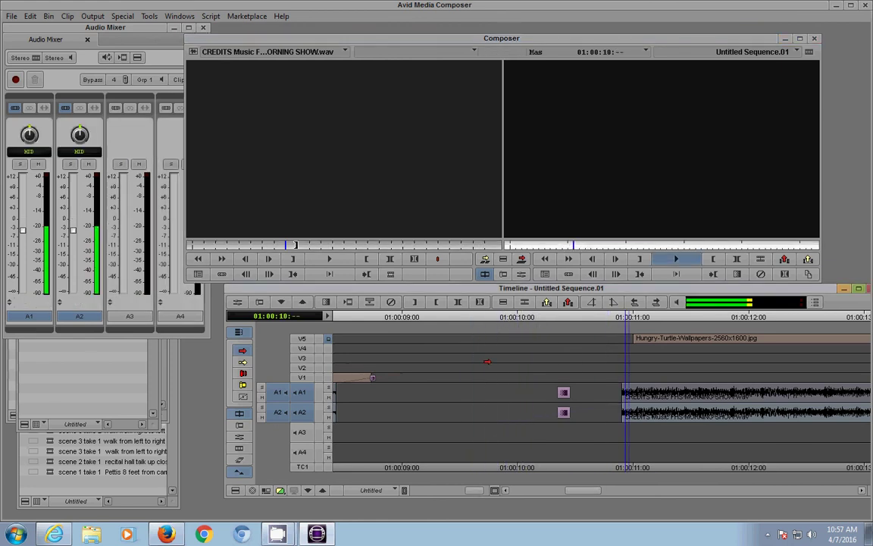
{"action": "key", "text": "space"}
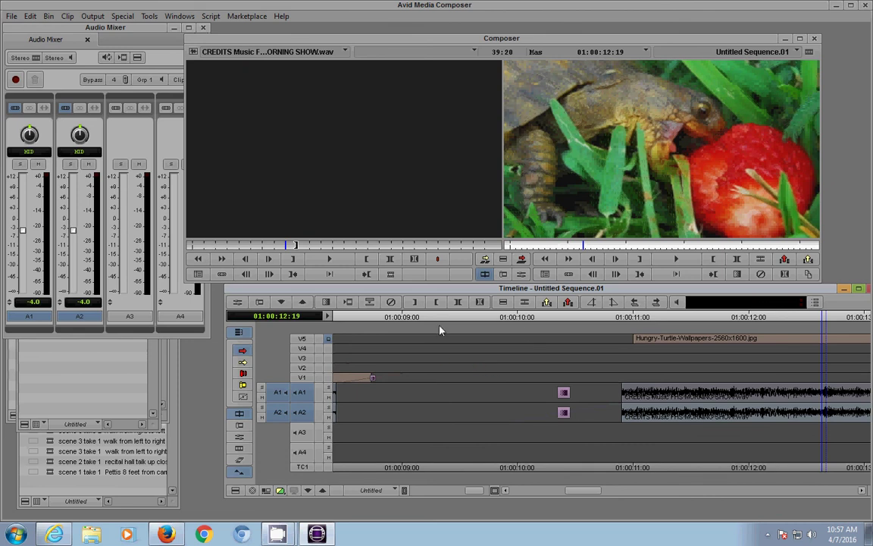
{"action": "left_click", "coordinate": [414, 319]}
{"action": "key", "text": "space"}
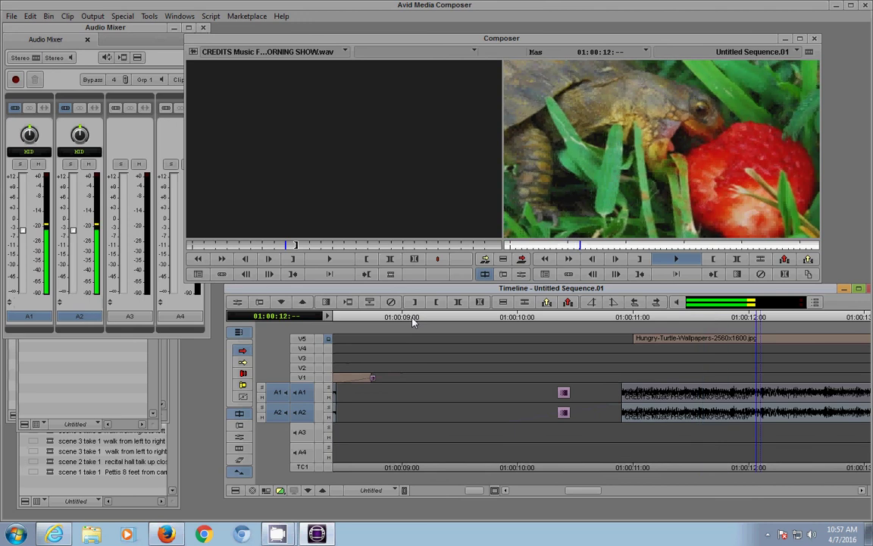
{"action": "key", "text": "space"}
With only record track V5 selected, add and render a 30-frame dissolve centered on the cut at the turtle clip's start
{"action": "left_click_drag", "start_coordinate": [516, 339], "coordinate": [615, 345]}
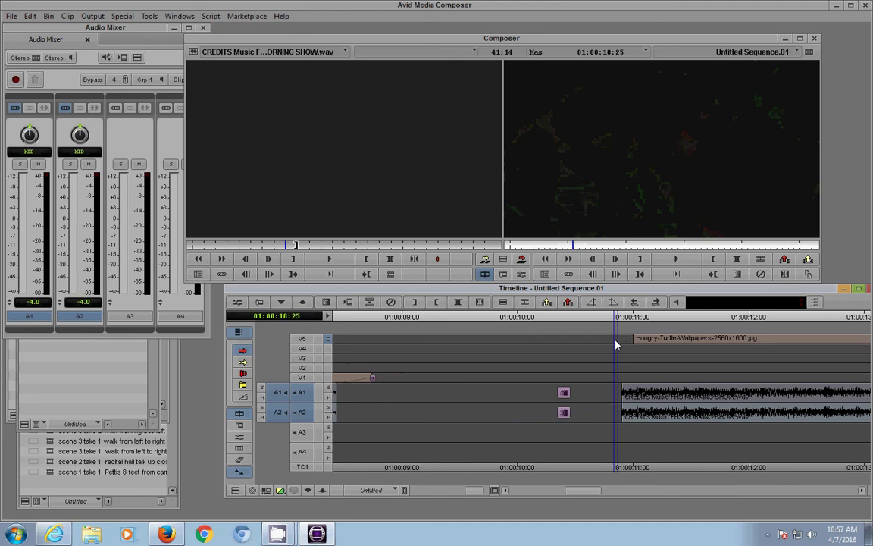
{"action": "key", "text": "Right"}
{"action": "key", "text": "Right"}
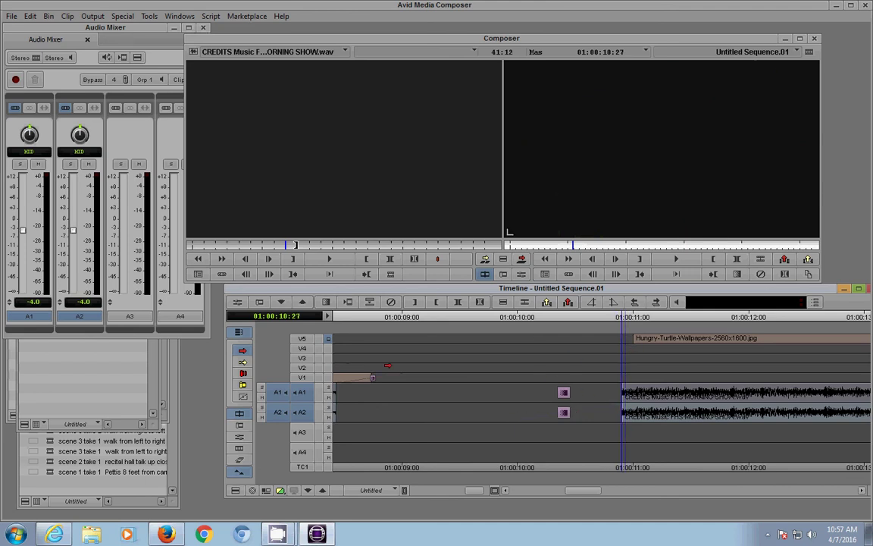
{"action": "left_click", "coordinate": [631, 317]}
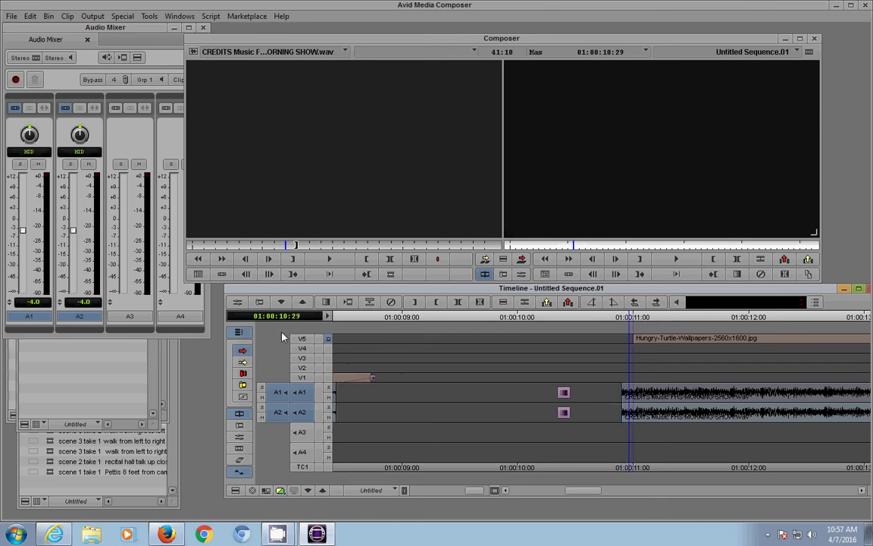
{"action": "left_click", "coordinate": [303, 393]}
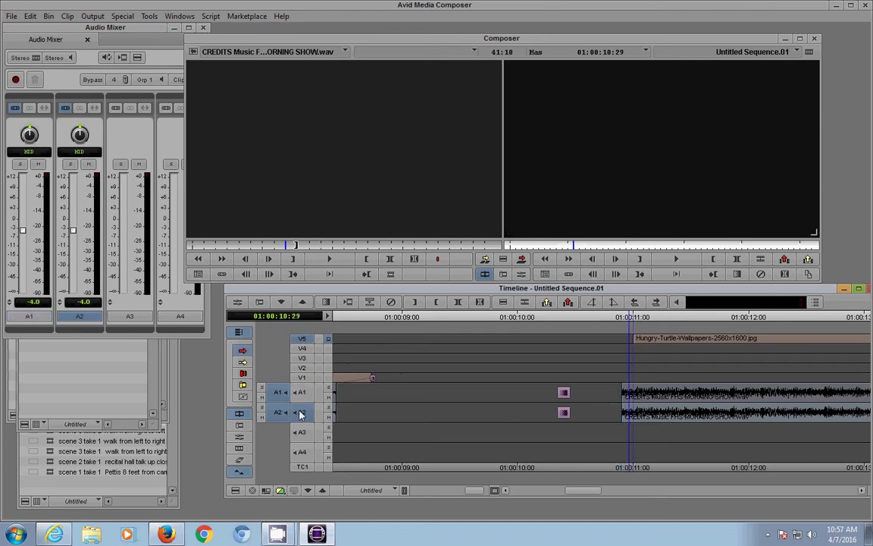
{"action": "left_click", "coordinate": [327, 303]}
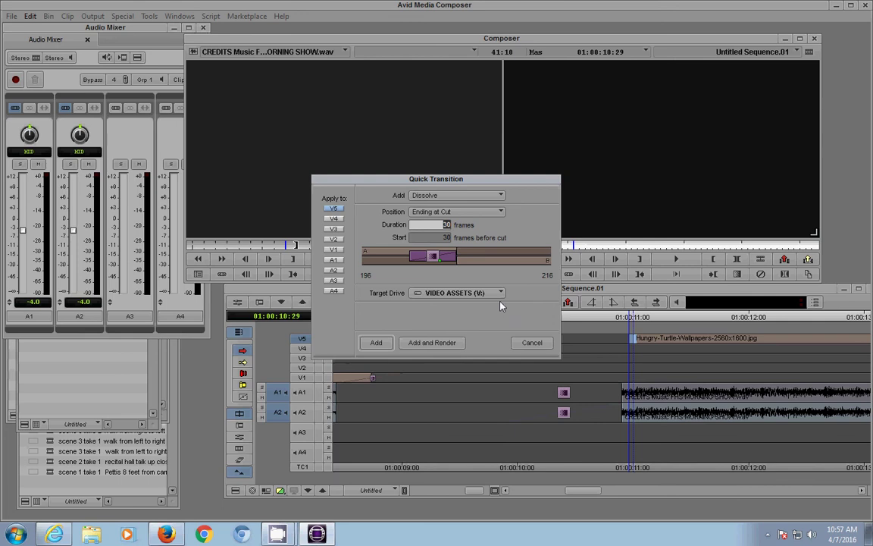
{"action": "left_click", "coordinate": [455, 211]}
{"action": "left_click", "coordinate": [452, 237]}
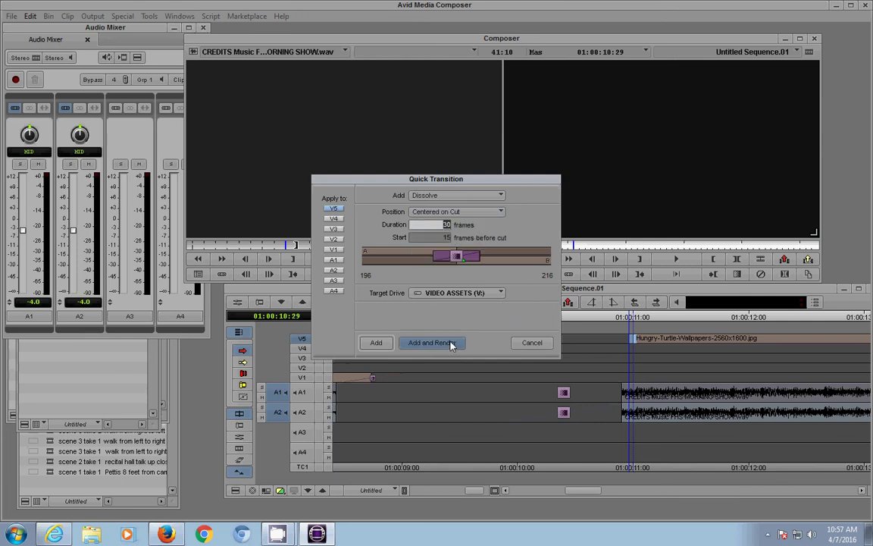
{"action": "left_click", "coordinate": [451, 343]}
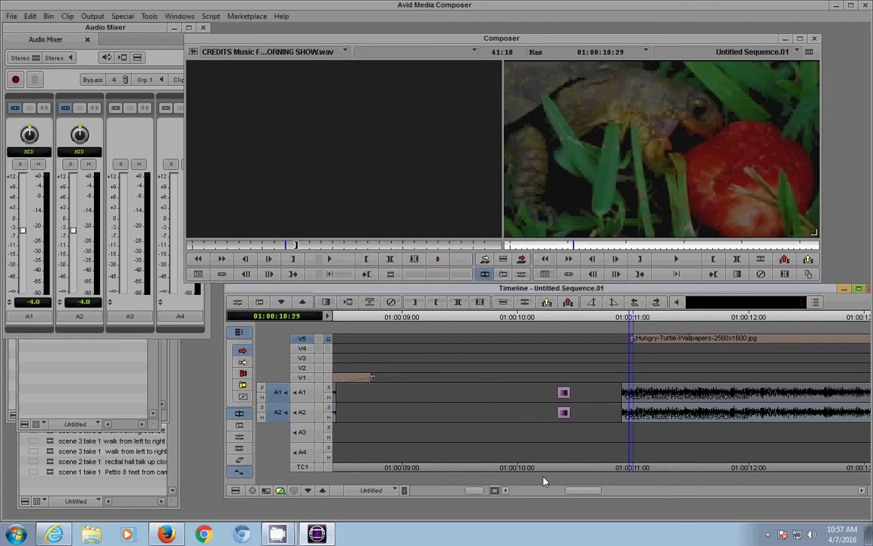
Play the turtle clip's new dissolve, stopping at 01:00:15:02, and undo that transition effect
{"action": "left_click_drag", "start_coordinate": [465, 496], "coordinate": [462, 496]}
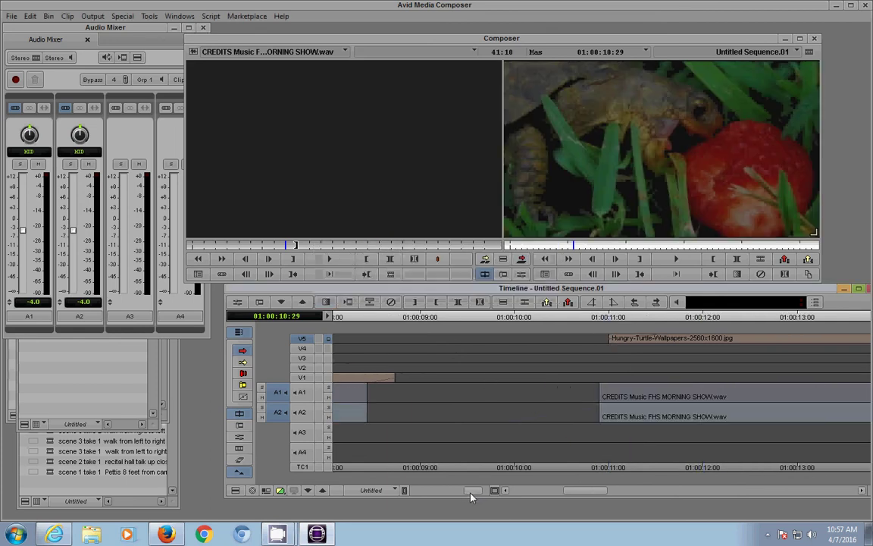
{"action": "left_click", "coordinate": [482, 322]}
{"action": "key", "text": "space"}
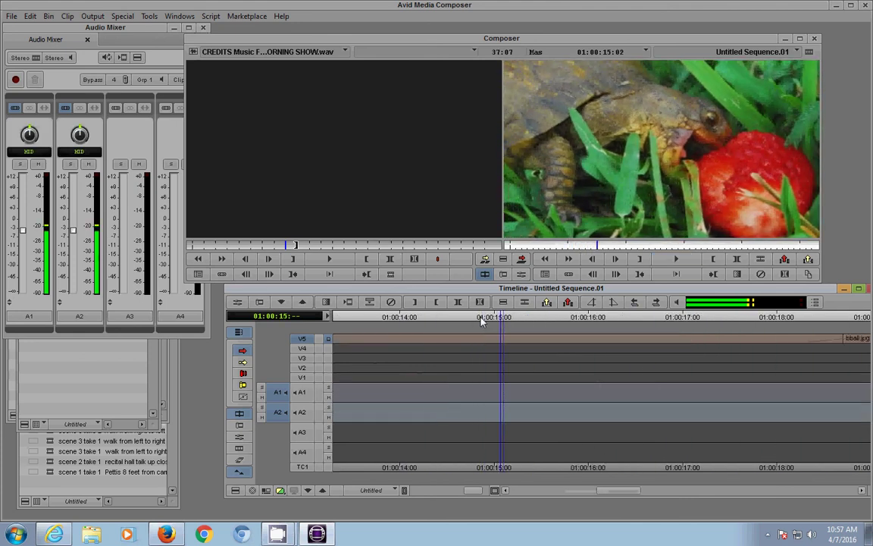
{"action": "left_click_drag", "start_coordinate": [472, 490], "coordinate": [457, 490]}
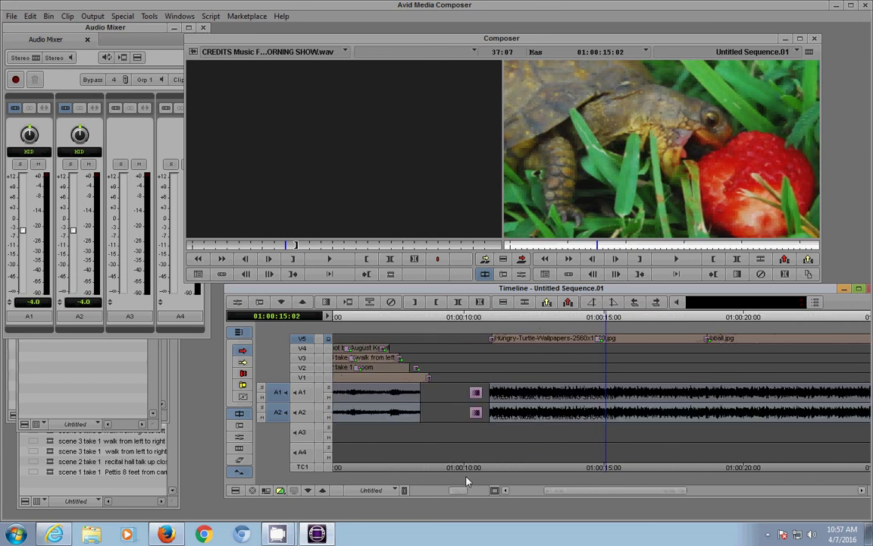
{"action": "left_click", "coordinate": [31, 16]}
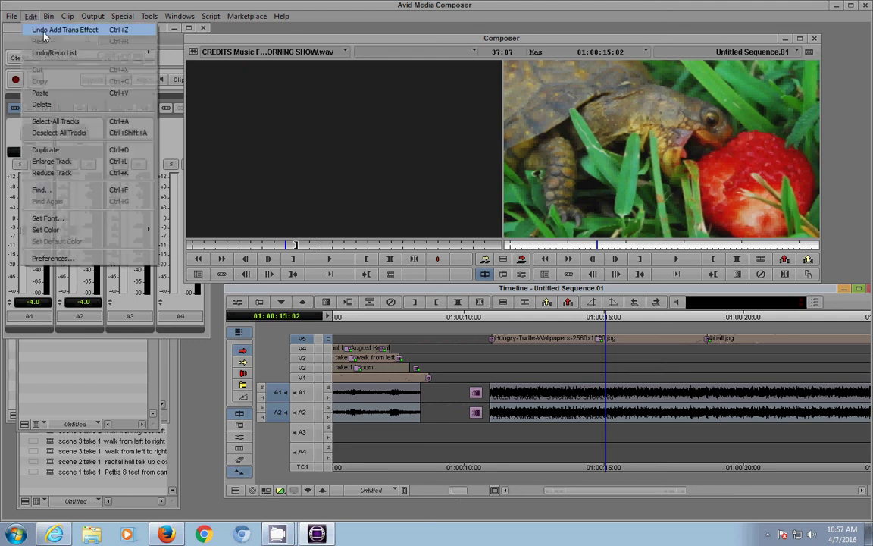
{"action": "left_click", "coordinate": [53, 26]}
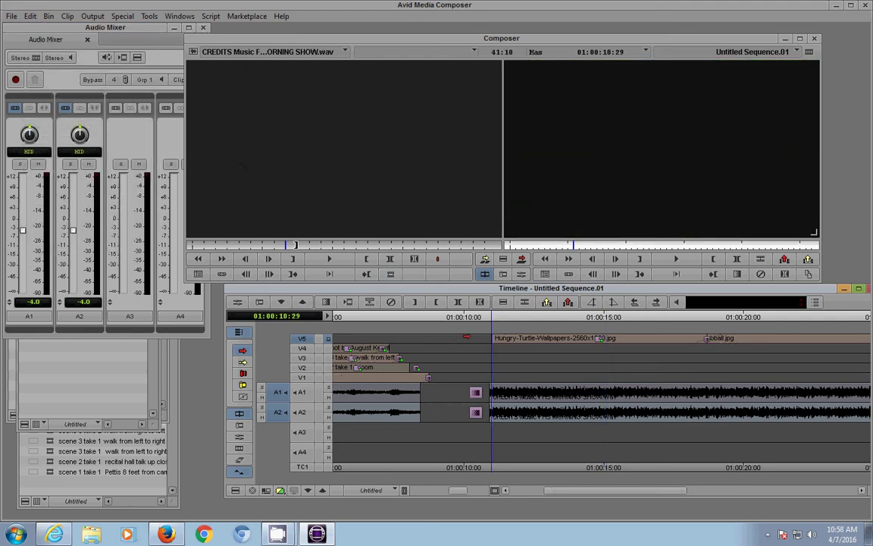
Play up to 01:00:10:23, and move the turtle clip earlier on V5 so it starts with the audio dissolve
{"action": "left_click", "coordinate": [458, 338]}
{"action": "key", "text": "space"}
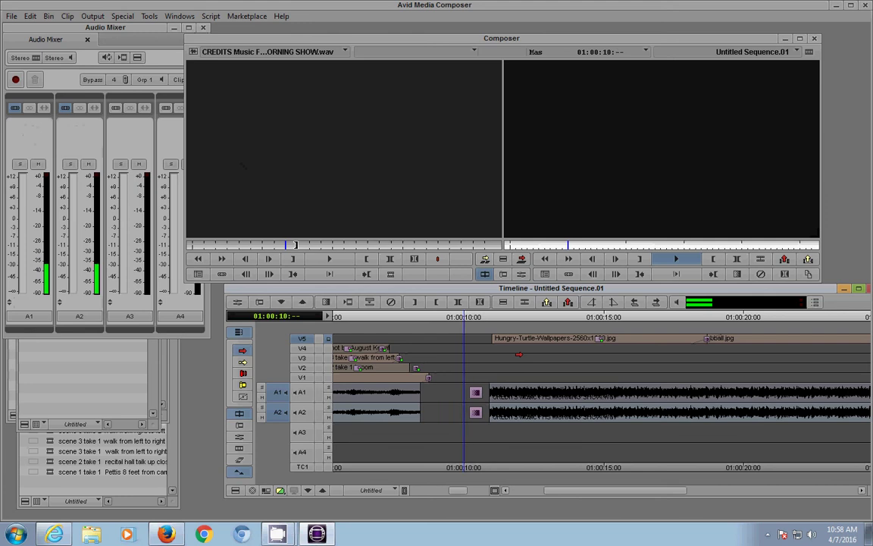
{"action": "key", "text": "space"}
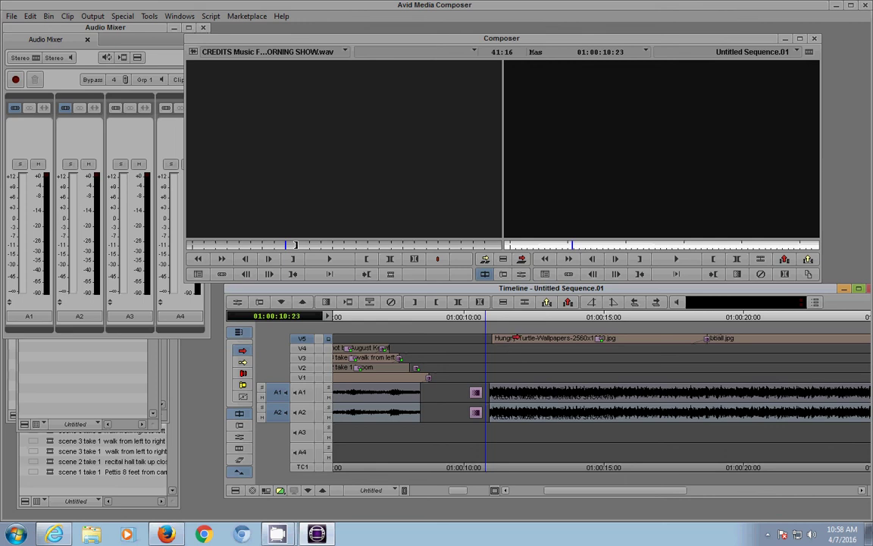
{"action": "left_click", "coordinate": [515, 338]}
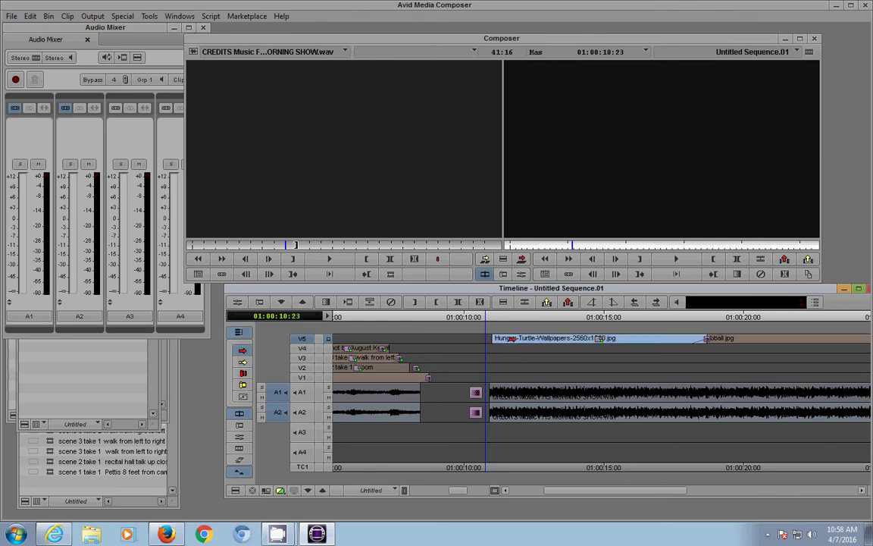
{"action": "left_click_drag", "start_coordinate": [513, 338], "coordinate": [494, 340]}
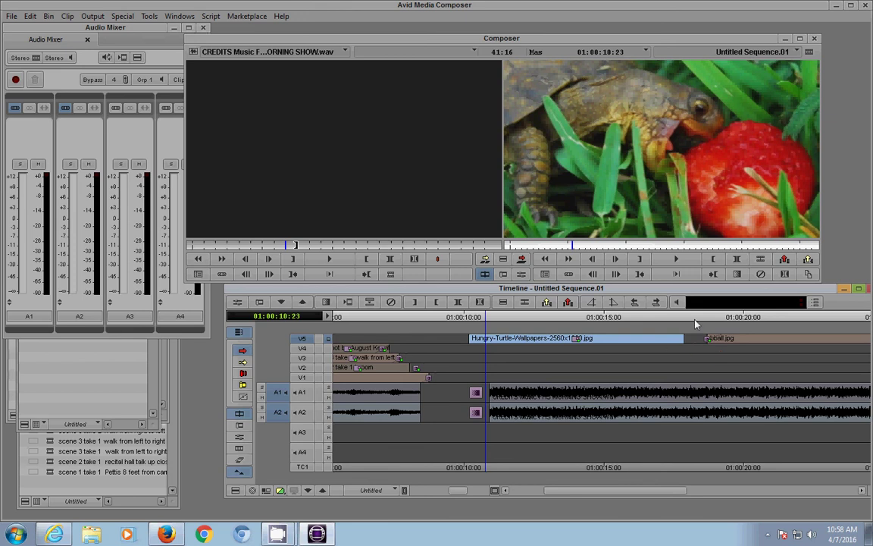
Play from 01:00:16:02 to 01:00:19:02 to review the gap between the turtle and basketball clips on V5
{"action": "left_click", "coordinate": [694, 319]}
{"action": "left_click_drag", "start_coordinate": [457, 494], "coordinate": [470, 493]}
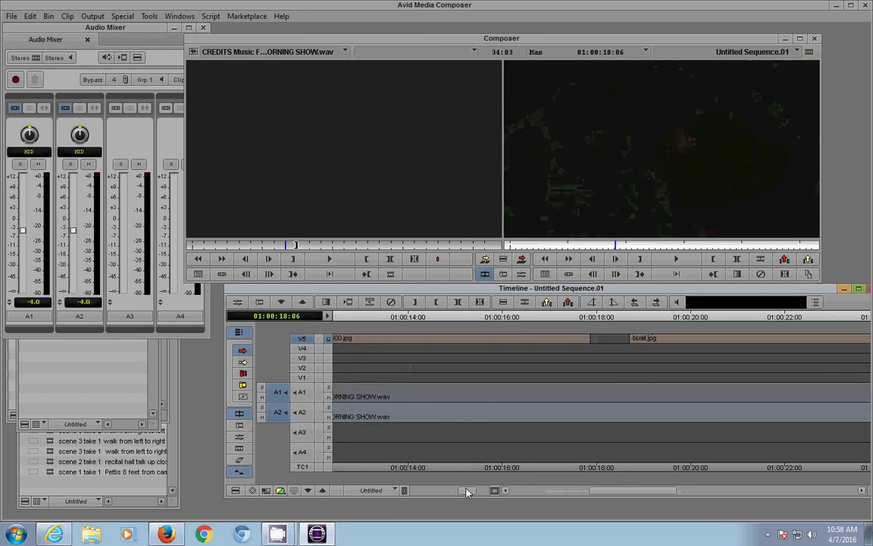
{"action": "left_click", "coordinate": [531, 319]}
{"action": "left_click_drag", "start_coordinate": [529, 320], "coordinate": [498, 326]}
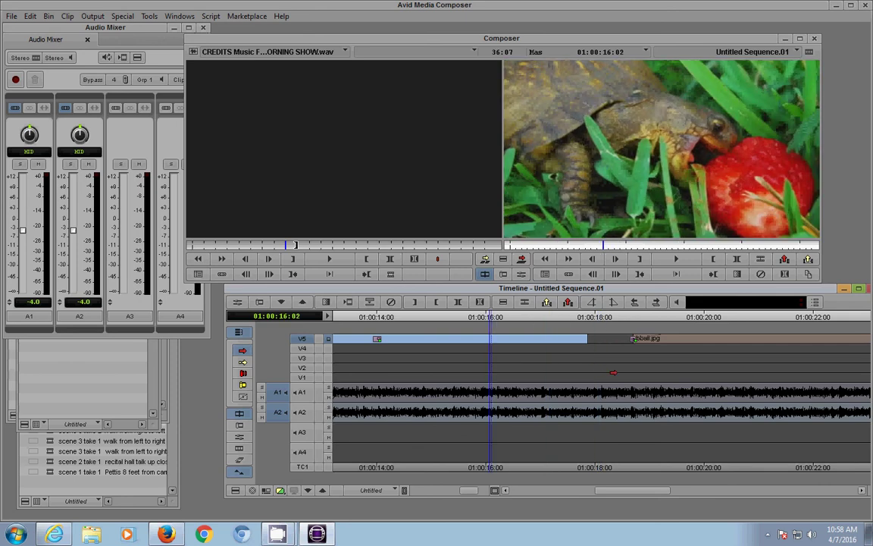
{"action": "key", "text": "space"}
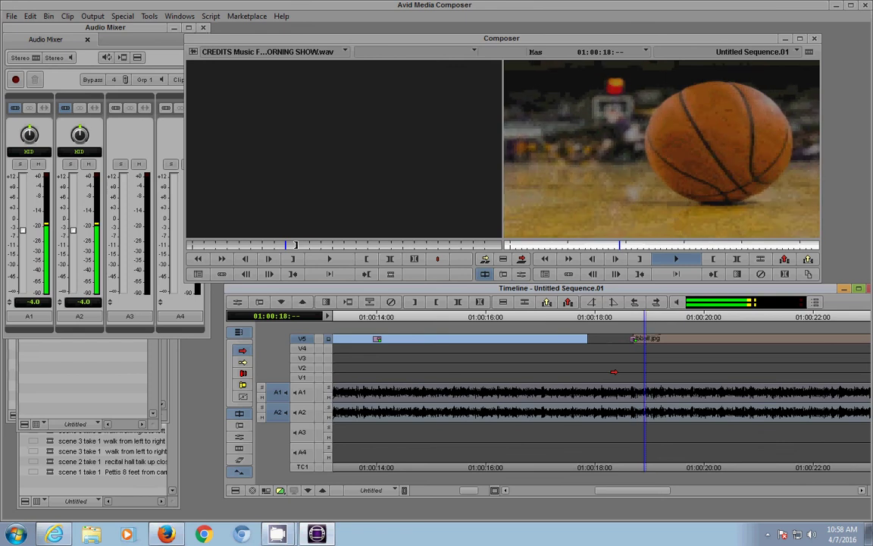
{"action": "key", "text": "space"}
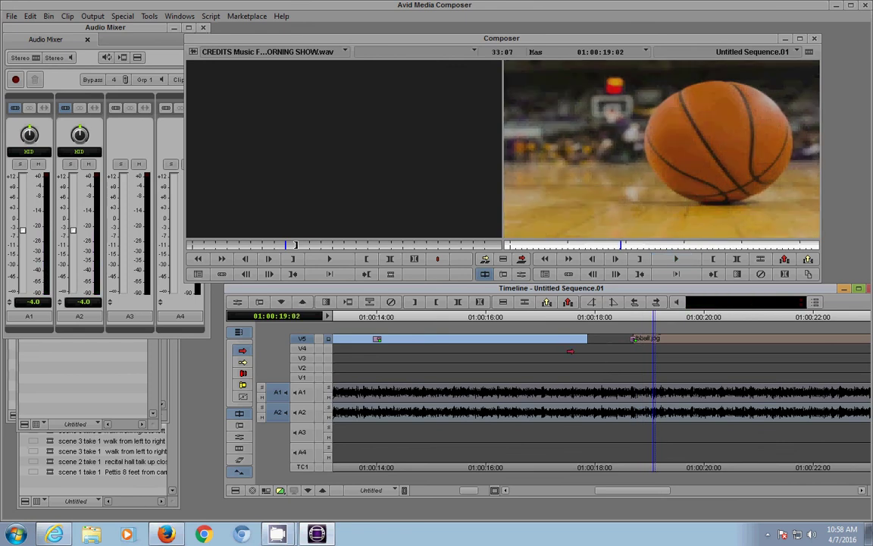
{"action": "left_click_drag", "start_coordinate": [468, 490], "coordinate": [446, 491]}
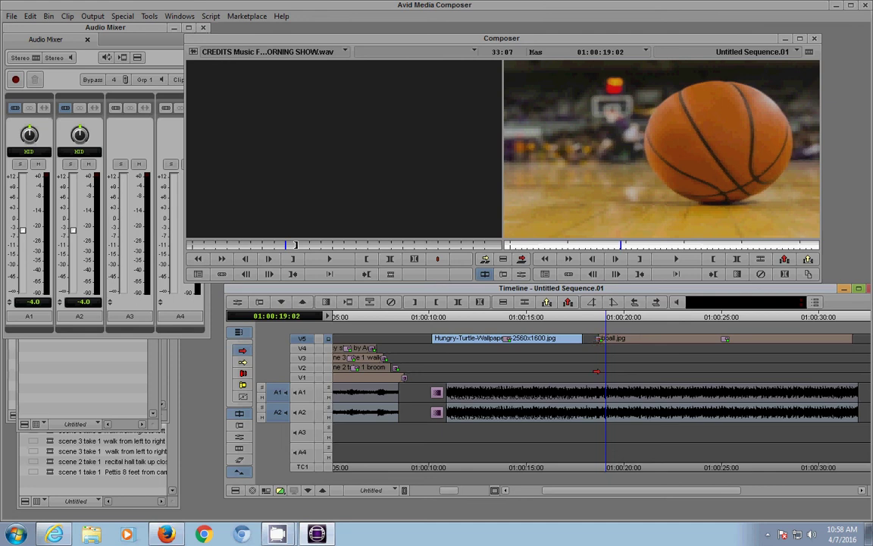
Undo the turtle clip's move on V5 and play on to 01:00:19:26
{"action": "left_click", "coordinate": [30, 15]}
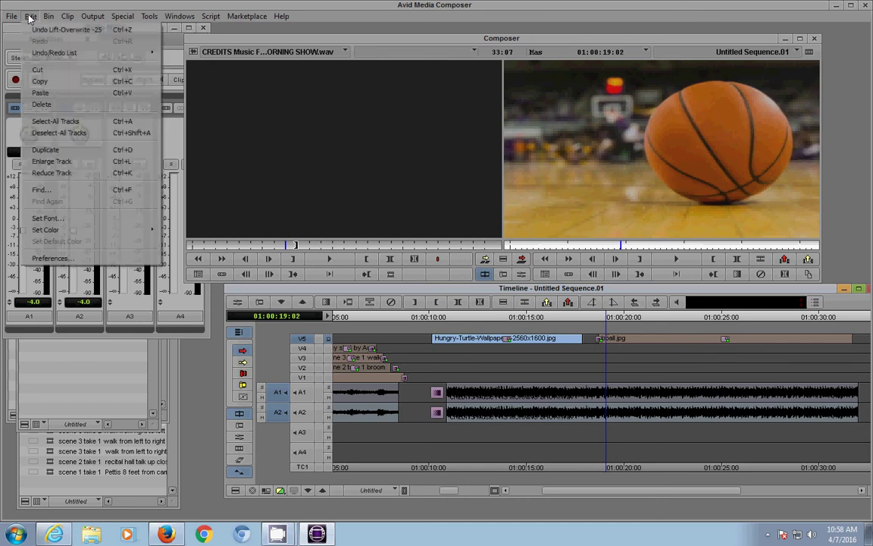
{"action": "left_click", "coordinate": [45, 28]}
{"action": "key", "text": "space"}
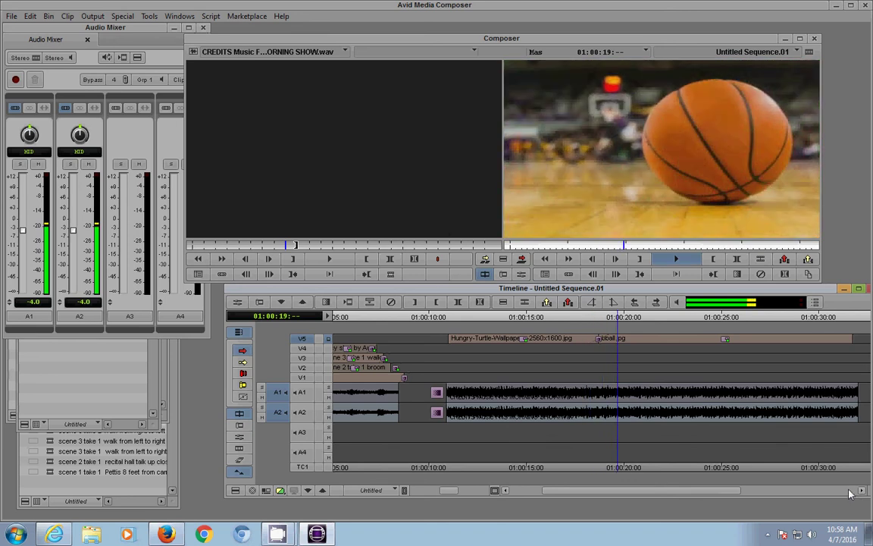
{"action": "key", "text": "space"}
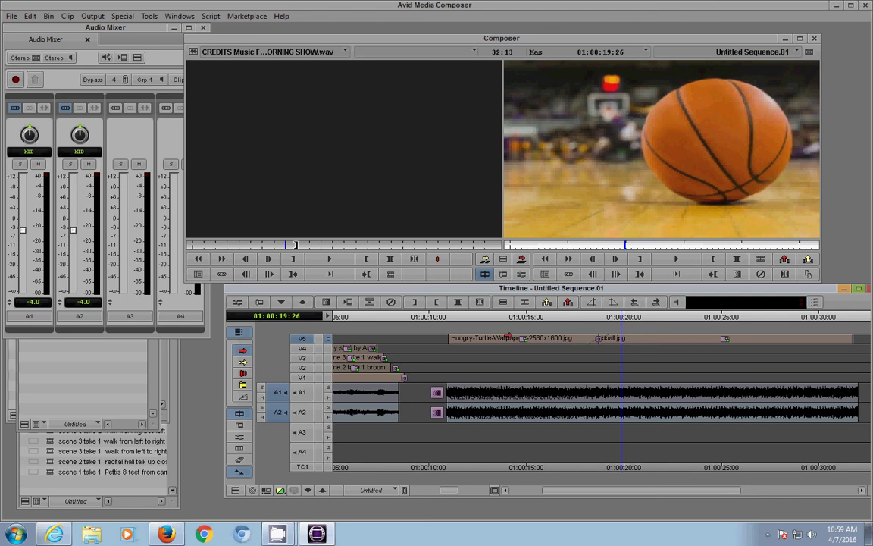
Mark the turtle and basketball section on V5 from 01:00:11:00 to 01:00:31:18 and copy it to the clipboard
{"action": "left_click", "coordinate": [453, 319]}
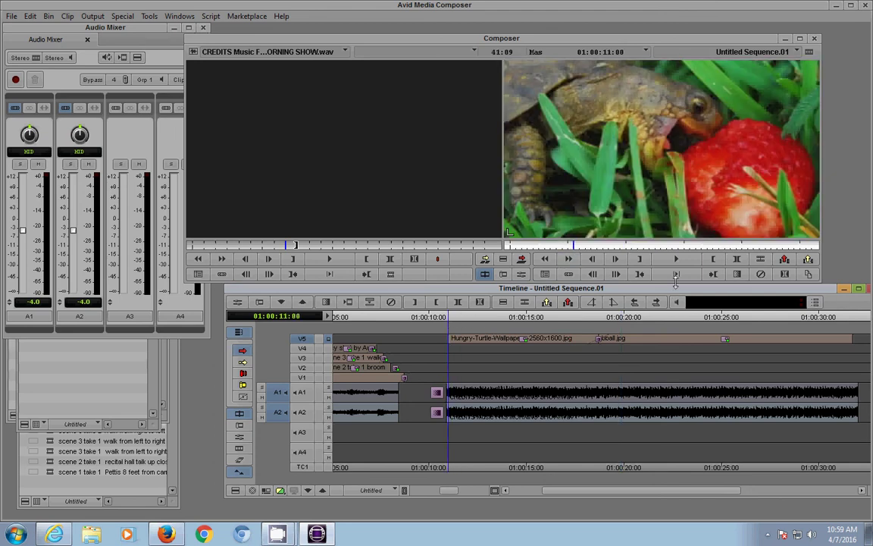
{"action": "left_click", "coordinate": [641, 260]}
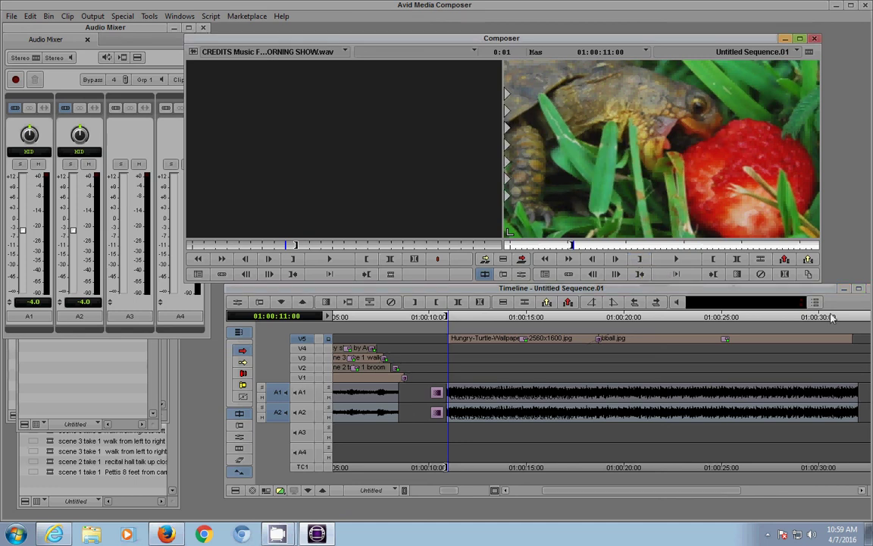
{"action": "key", "text": "End"}
{"action": "left_click", "coordinate": [712, 257]}
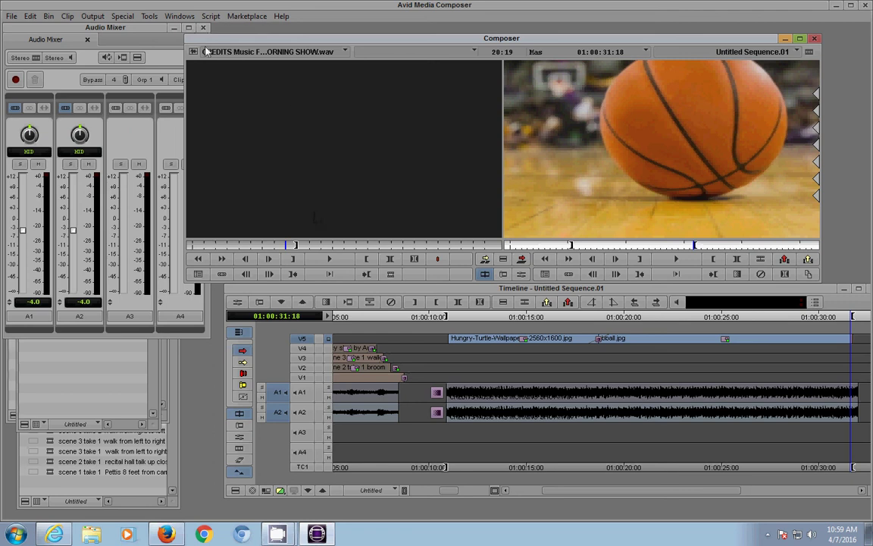
Open the copied section in the Clipboard Monitor and mark an IN point at its first frame
{"action": "left_click", "coordinate": [149, 16]}
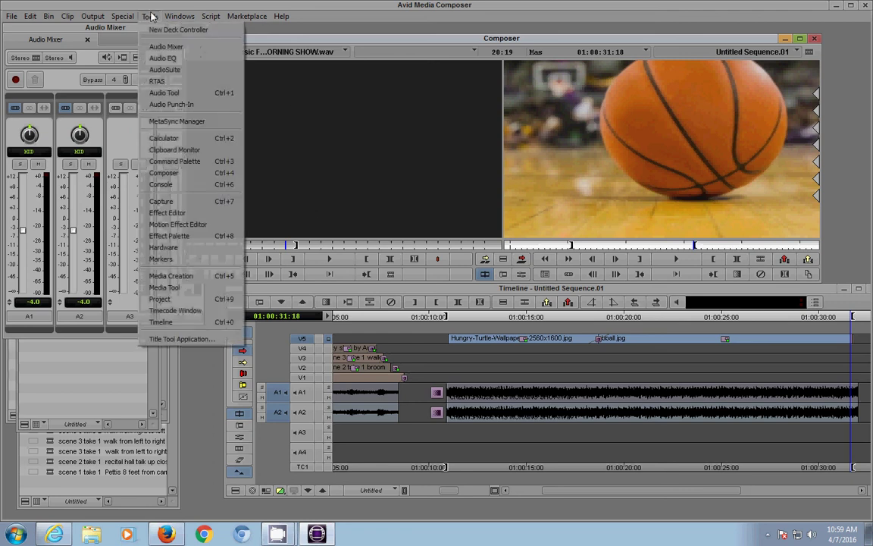
{"action": "left_click", "coordinate": [171, 151]}
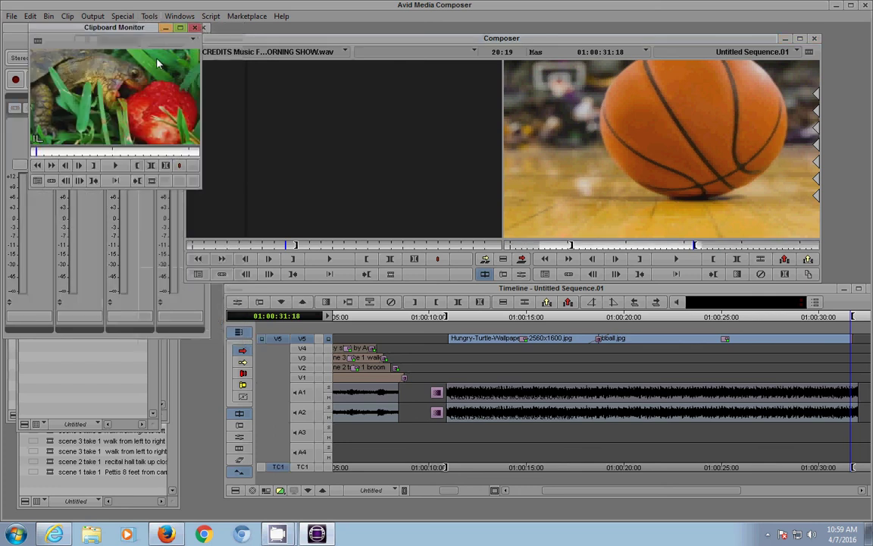
{"action": "left_click_drag", "start_coordinate": [81, 29], "coordinate": [132, 85]}
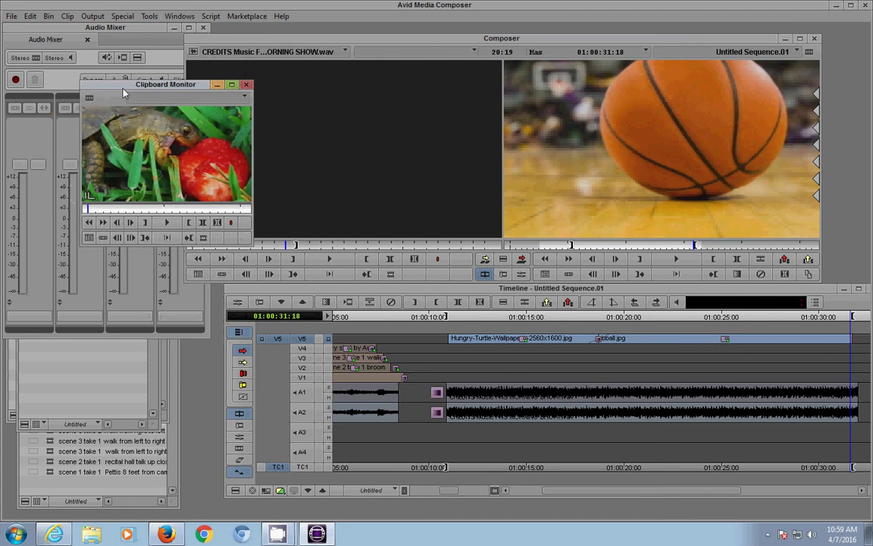
{"action": "mouse_move", "coordinate": [98, 210]}
{"action": "left_mouse_down"}
{"action": "mouse_move", "coordinate": [152, 212]}
{"action": "mouse_move", "coordinate": [89, 213]}
{"action": "left_mouse_up"}
{"action": "left_click", "coordinate": [146, 222]}
Play the music's fade-in from around 01:00:09:15 and mark a timeline IN point at 01:00:09:29
{"action": "left_click", "coordinate": [436, 319]}
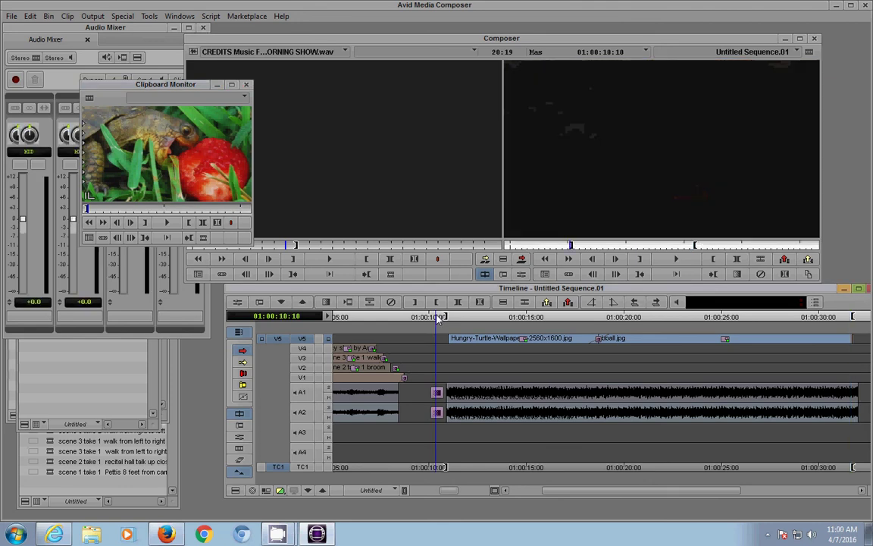
{"action": "left_click_drag", "start_coordinate": [428, 322], "coordinate": [419, 321]}
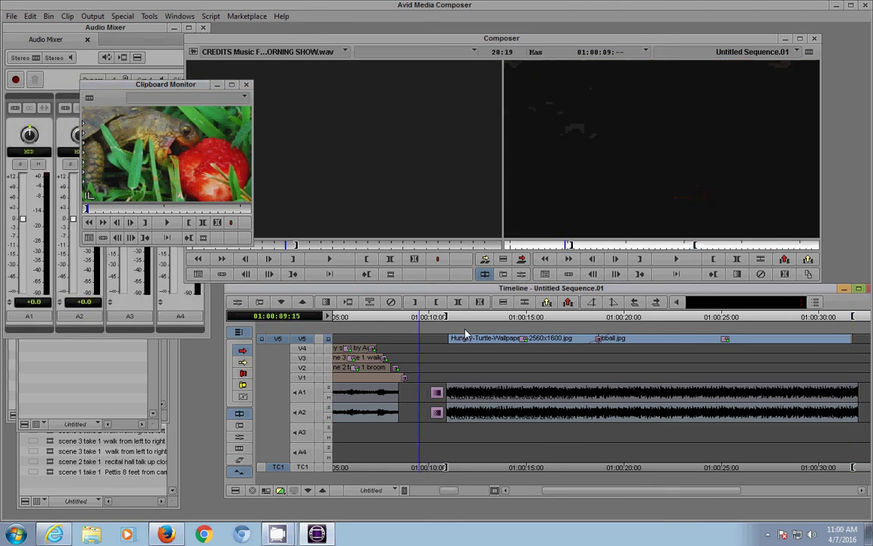
{"action": "key", "text": "space"}
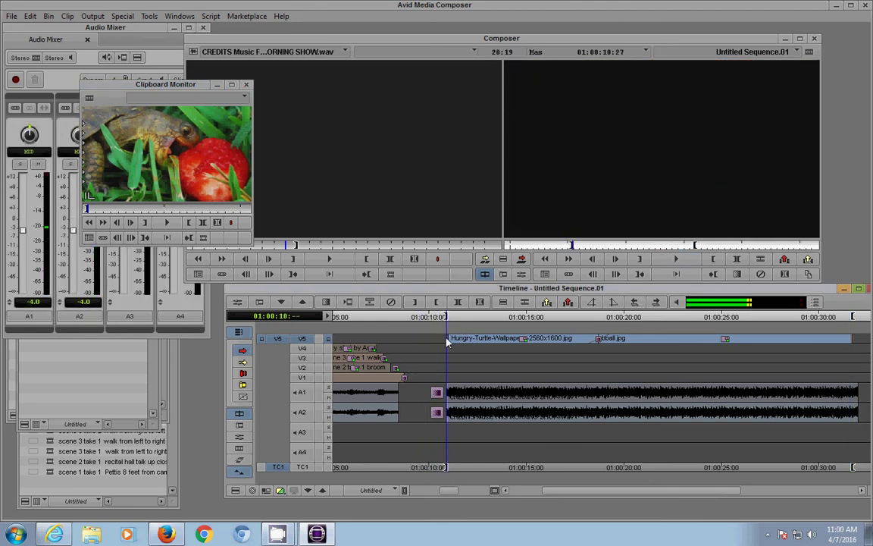
{"action": "left_click", "coordinate": [429, 319]}
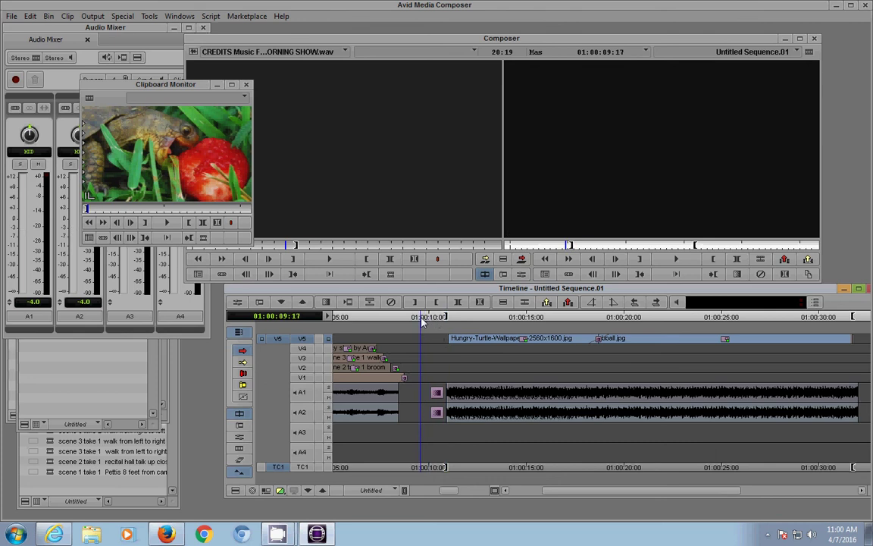
{"action": "key", "text": "space"}
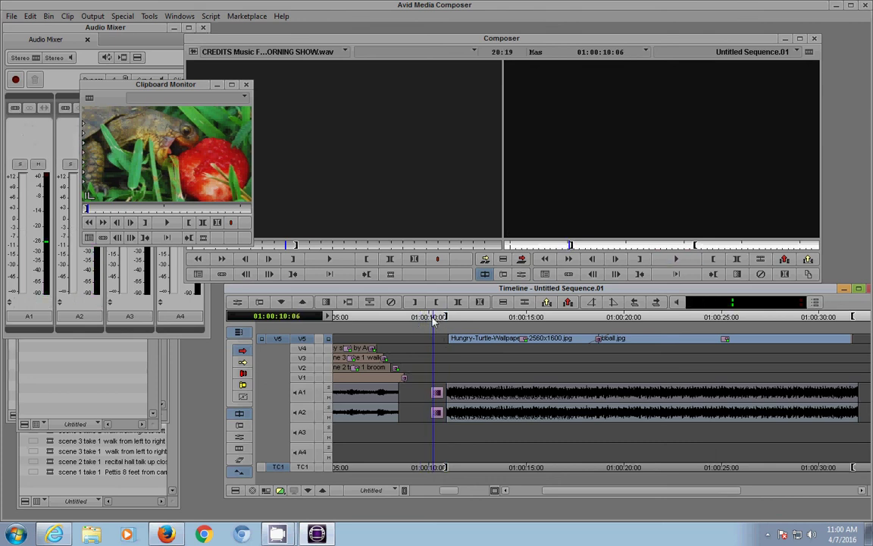
{"action": "left_click", "coordinate": [430, 319]}
{"action": "key", "text": "Left"}
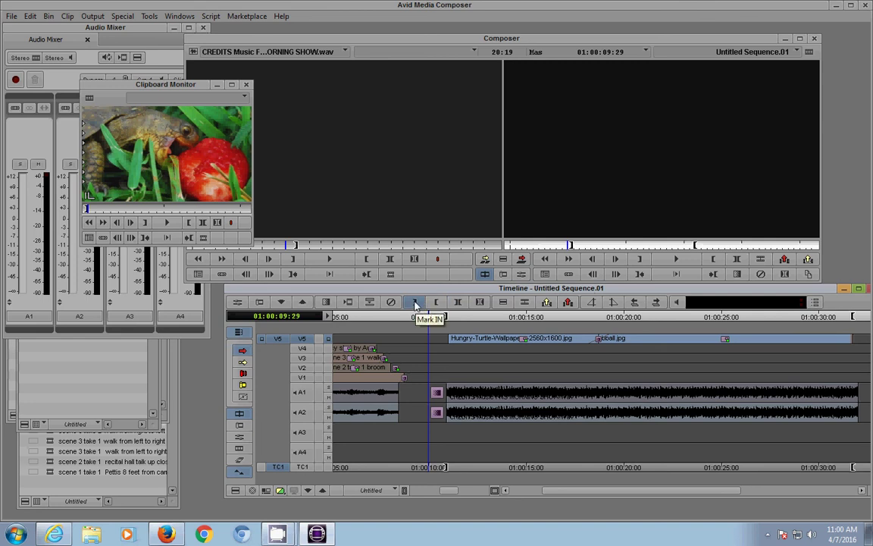
{"action": "left_click", "coordinate": [415, 303]}
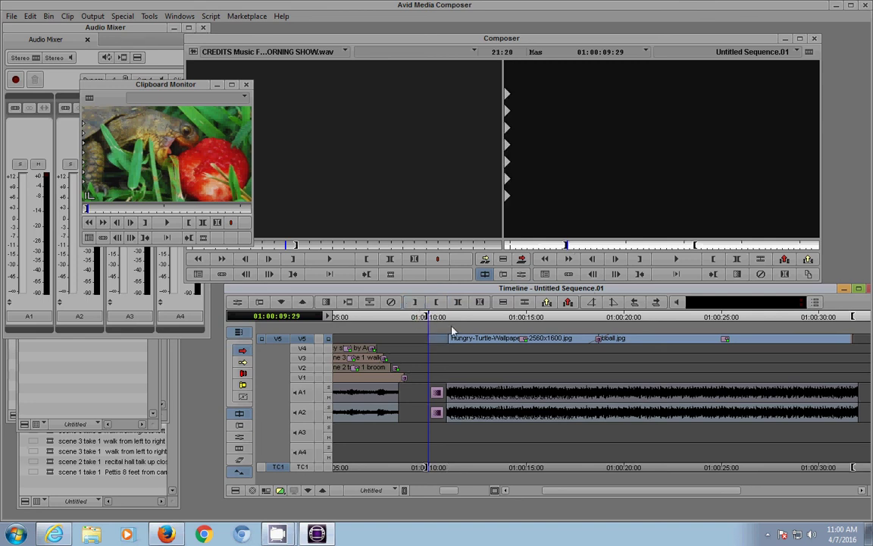
Clear the timeline's OUT point and overwrite the clipboard section onto V5 from 01:00:09:29
{"action": "left_click", "coordinate": [861, 321]}
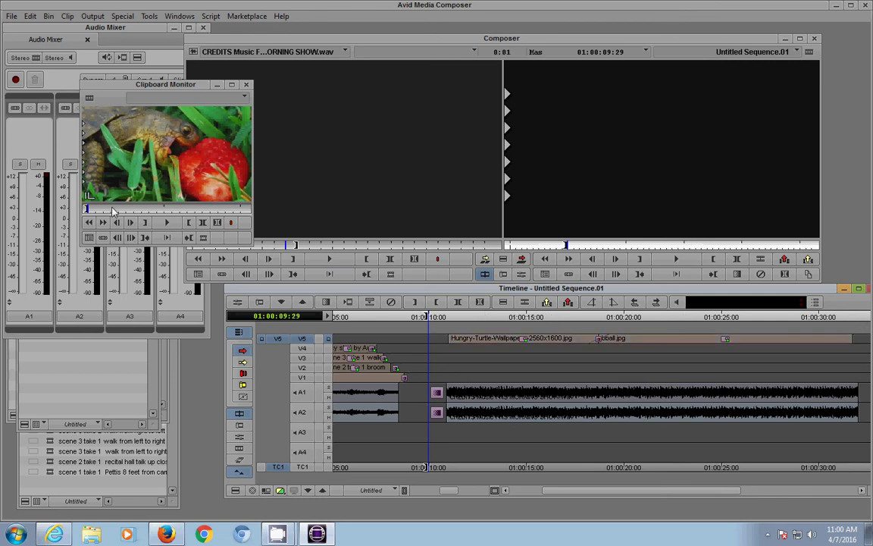
{"action": "left_click", "coordinate": [95, 175]}
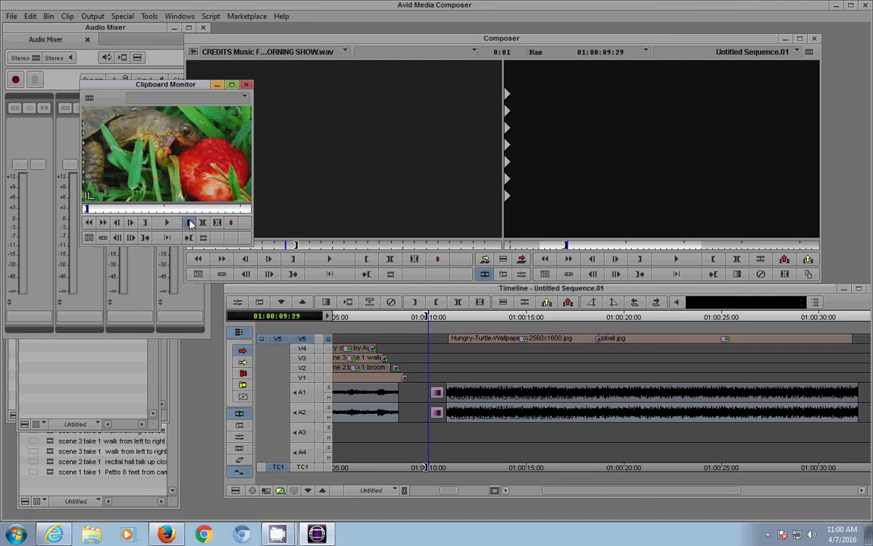
{"action": "left_click", "coordinate": [523, 260]}
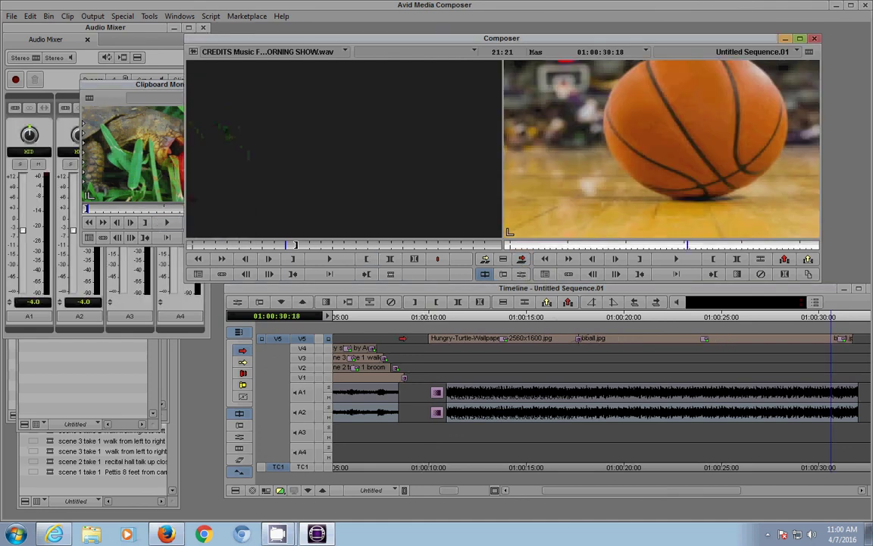
Play from just before the turtle clip to 01:00:10:27 to check its new start against the music
{"action": "left_click", "coordinate": [419, 321]}
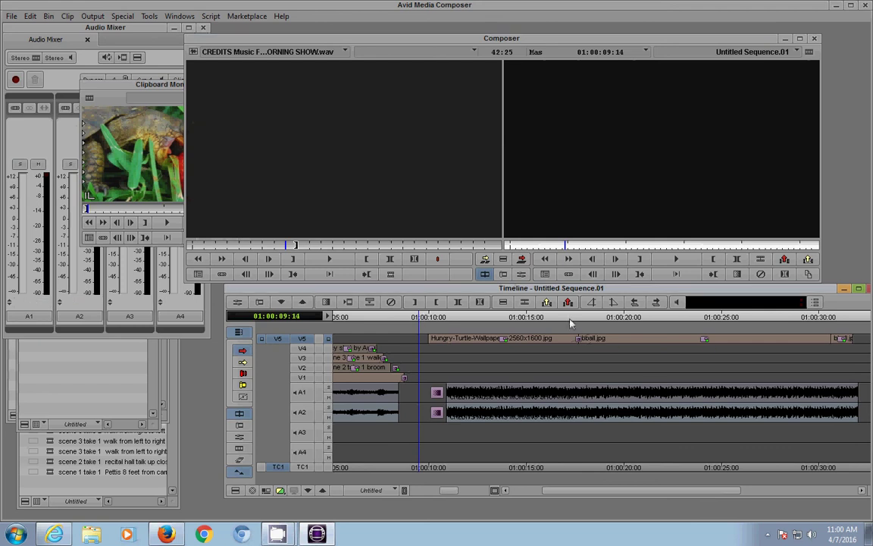
{"action": "left_click", "coordinate": [570, 318]}
{"action": "left_click", "coordinate": [416, 318]}
{"action": "key", "text": "space"}
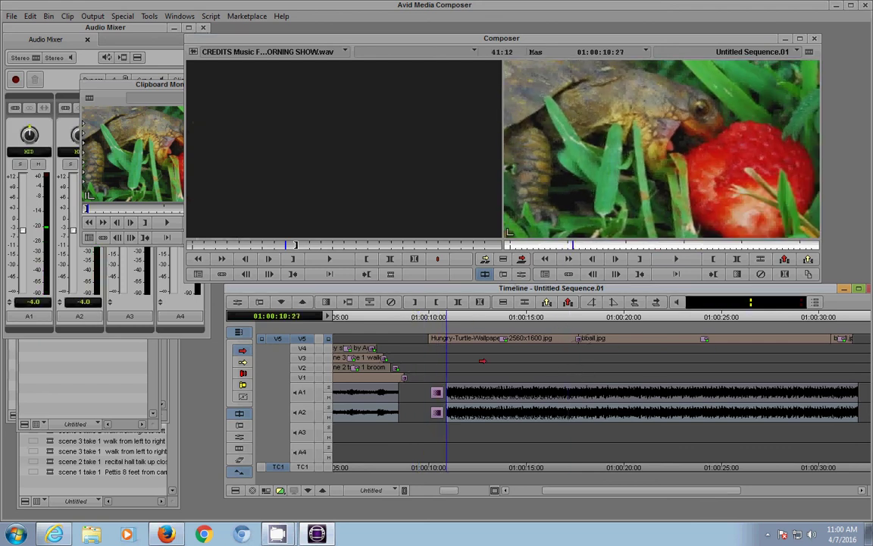
Add and render a 30-frame dissolve centered on the turtle clip's opening cut on V5, and play it to 01:00:11:03
{"action": "left_click", "coordinate": [431, 319]}
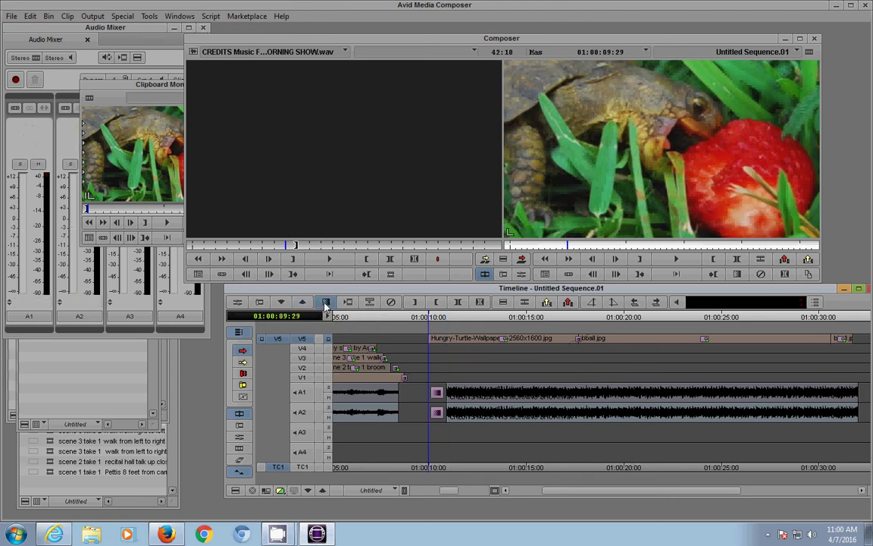
{"action": "left_click", "coordinate": [326, 302]}
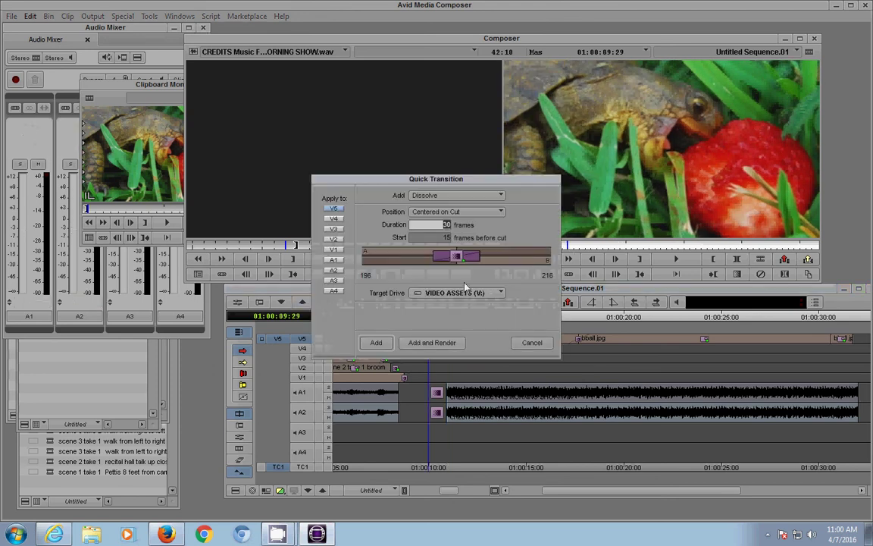
{"action": "left_click", "coordinate": [446, 343]}
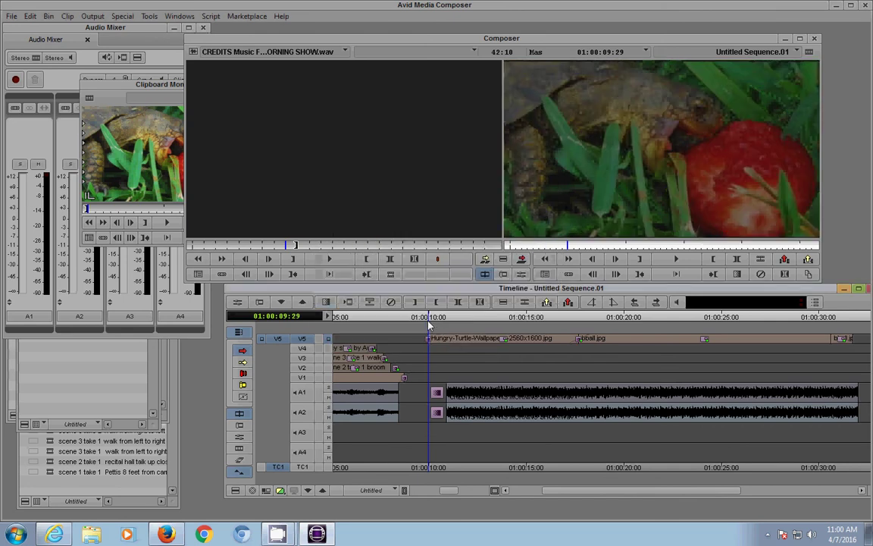
{"action": "key", "text": "space"}
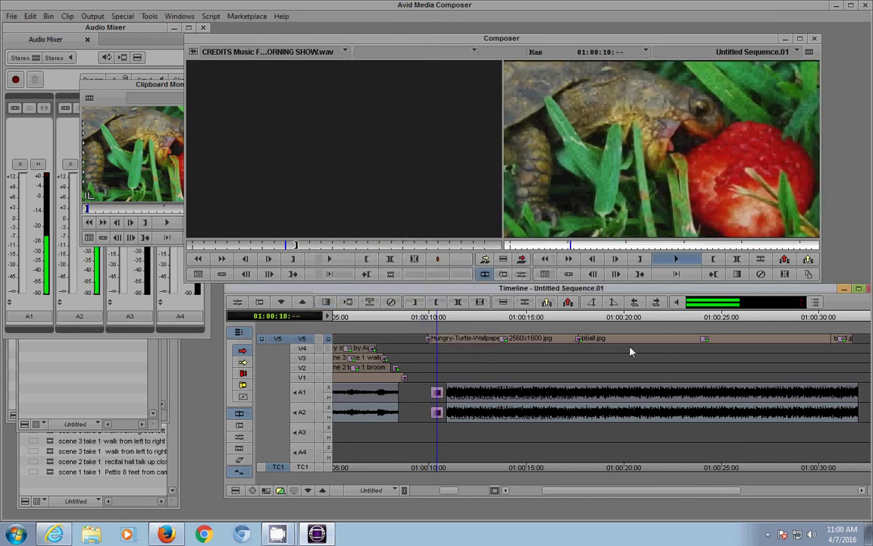
{"action": "key", "text": "space"}
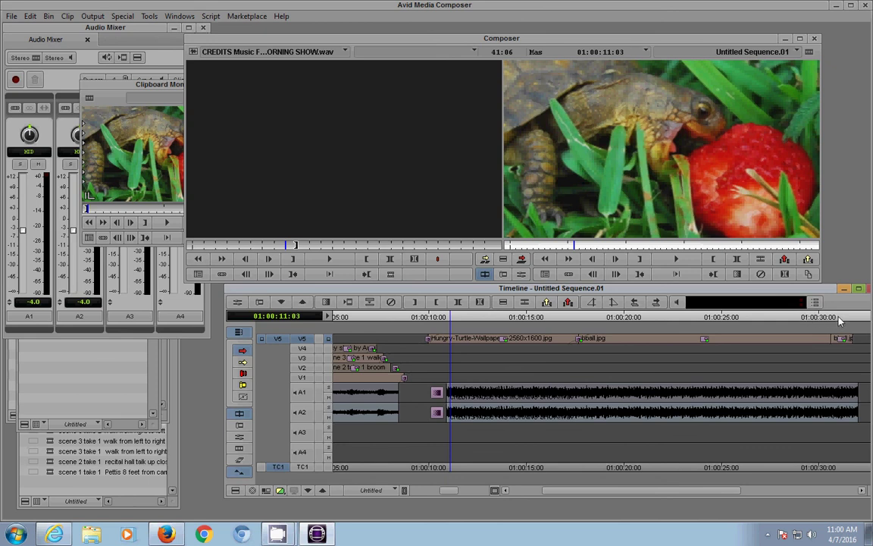
Mark a timeline IN point at 01:00:30:18, where the short leftover bball.jpg segment starts on V5
{"action": "left_click", "coordinate": [840, 321]}
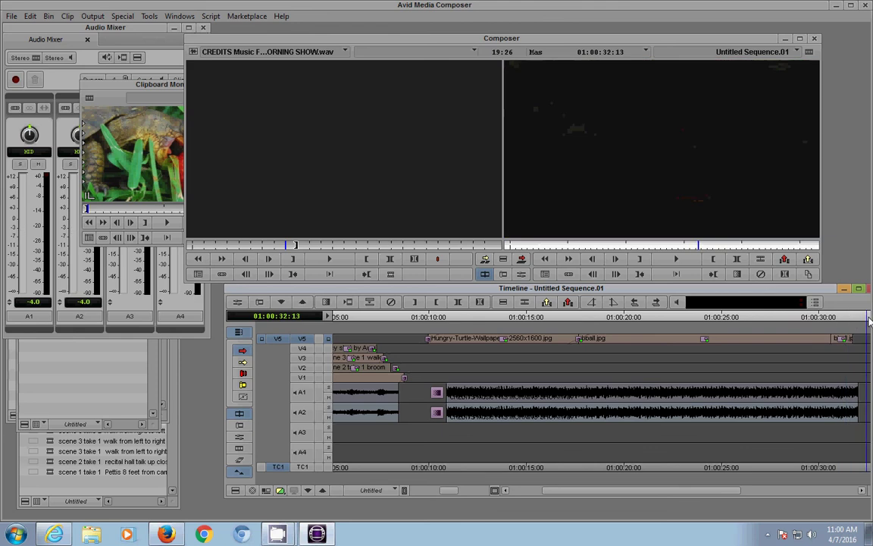
{"action": "left_click", "coordinate": [825, 321]}
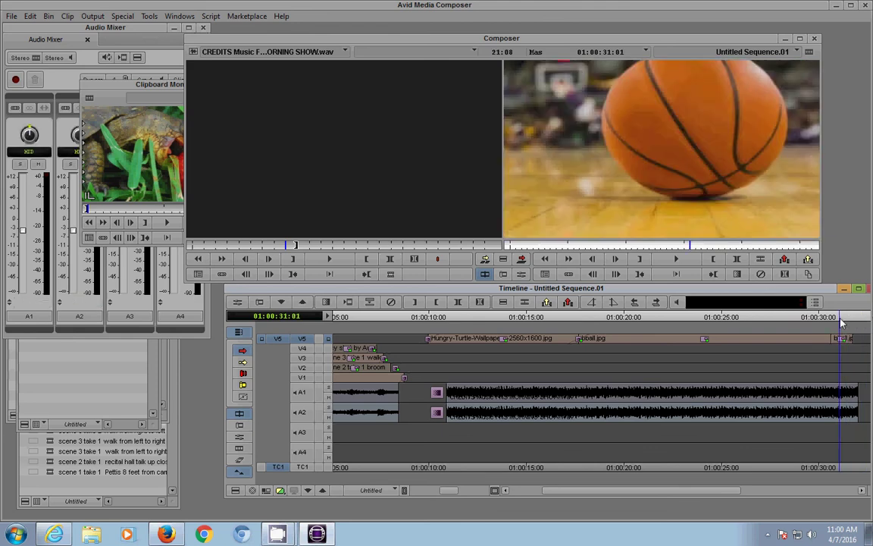
{"action": "left_click", "coordinate": [841, 326]}
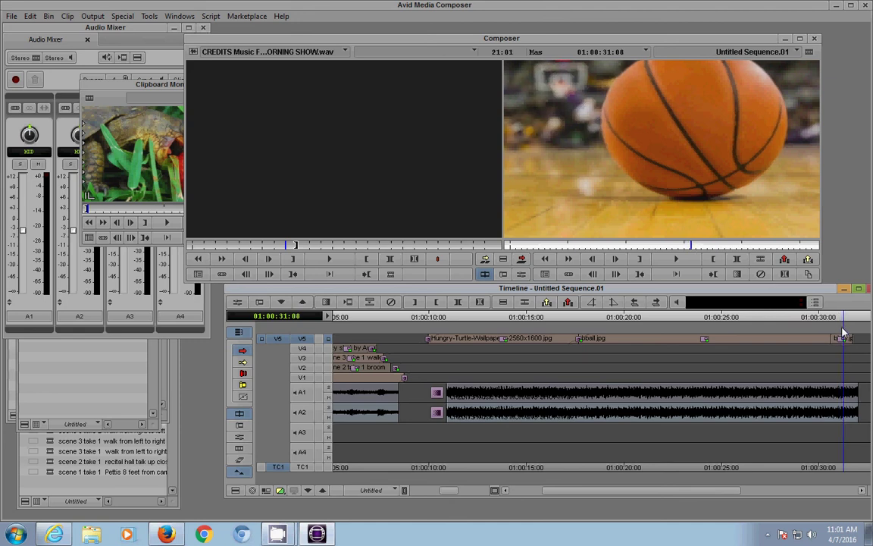
{"action": "left_click", "coordinate": [841, 332]}
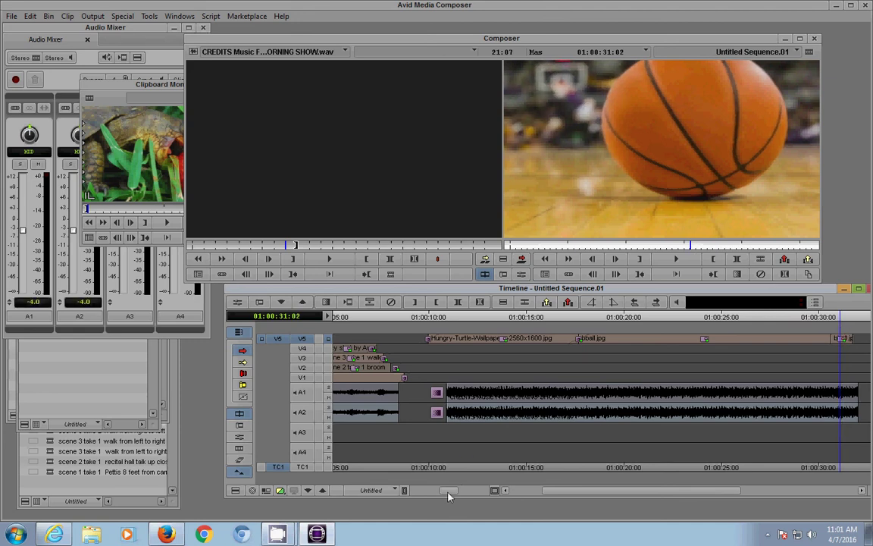
{"action": "left_click_drag", "start_coordinate": [449, 490], "coordinate": [478, 492]}
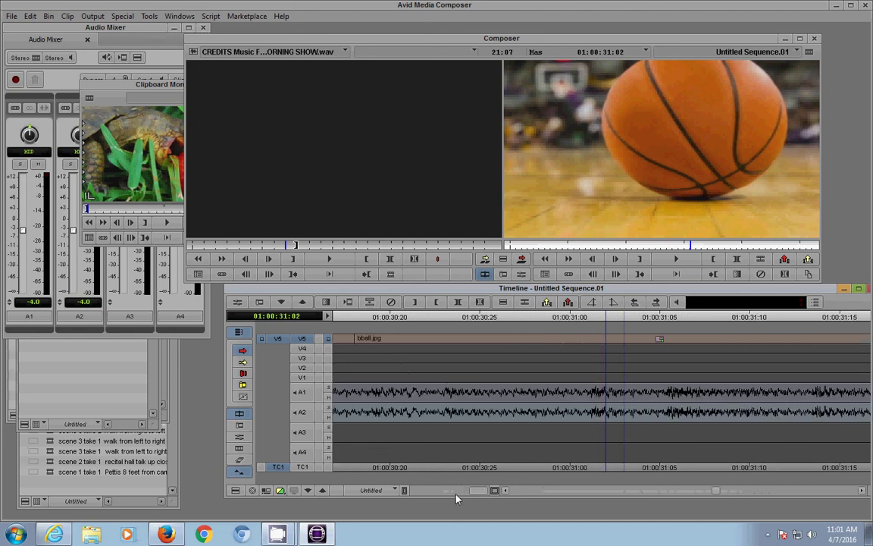
{"action": "key", "text": "ctrl+["}
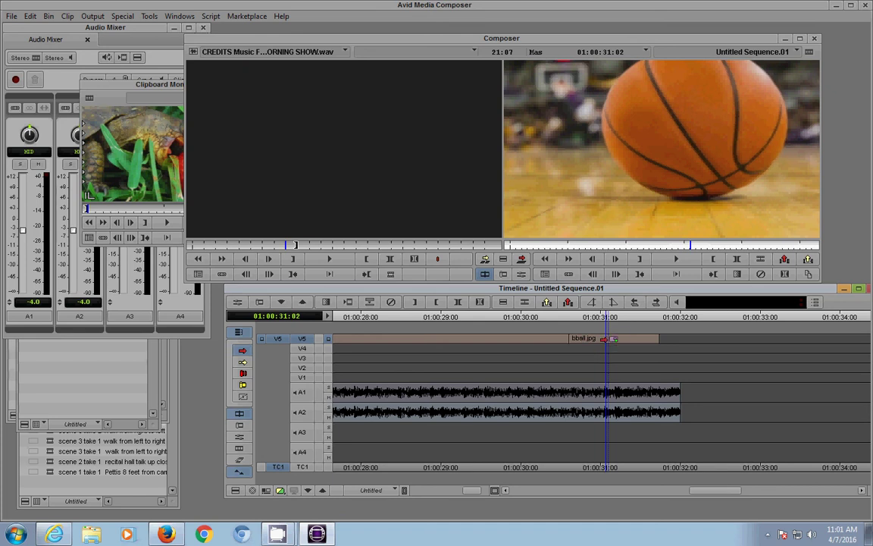
{"action": "left_click", "coordinate": [570, 316]}
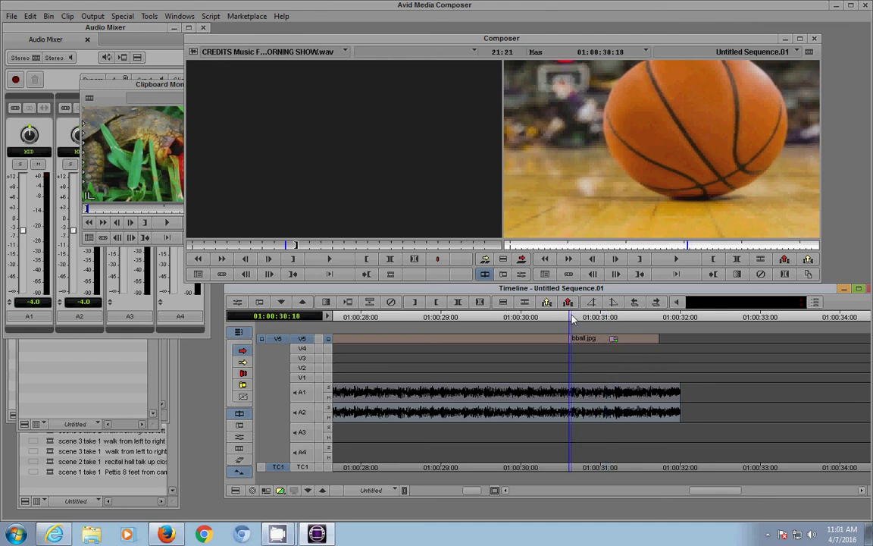
{"action": "left_click", "coordinate": [416, 303]}
Mark an OUT point at 01:00:32:26, lift the leftover basketball segment from V5 and clear the marks
{"action": "left_click", "coordinate": [726, 317]}
{"action": "left_click_drag", "start_coordinate": [742, 320], "coordinate": [659, 323]}
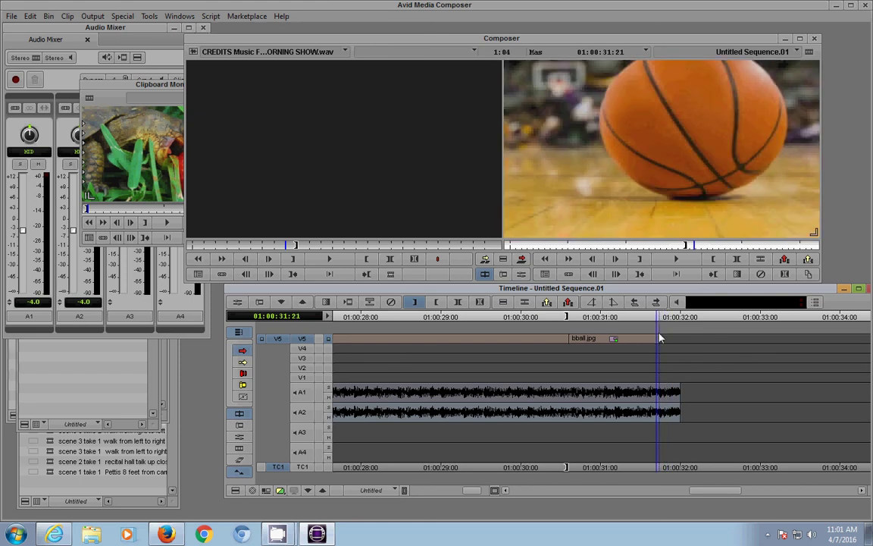
{"action": "left_click", "coordinate": [656, 338]}
{"action": "left_click", "coordinate": [753, 319]}
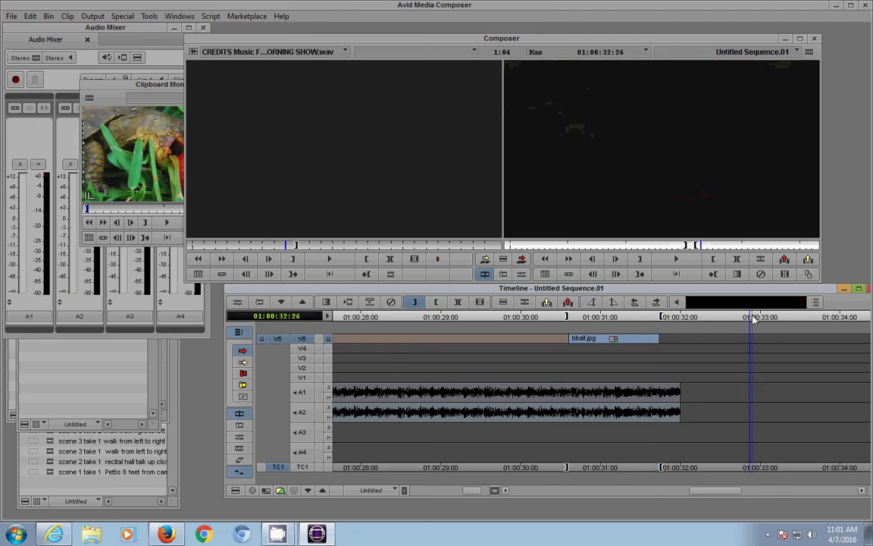
{"action": "key", "text": "o"}
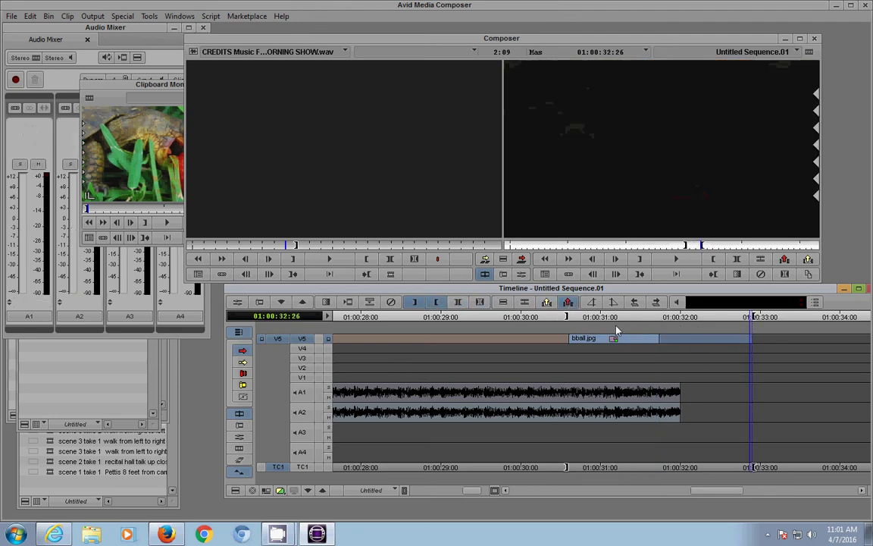
{"action": "key", "text": "z"}
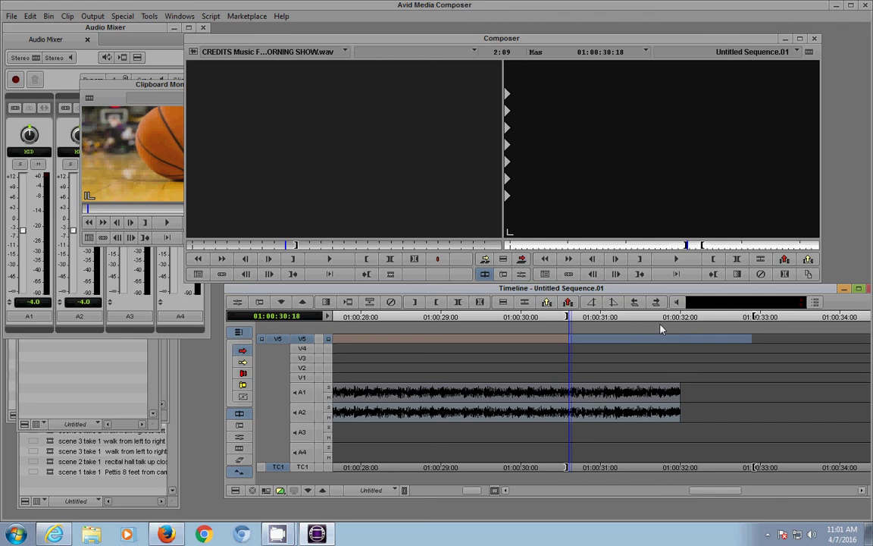
{"action": "key", "text": "g"}
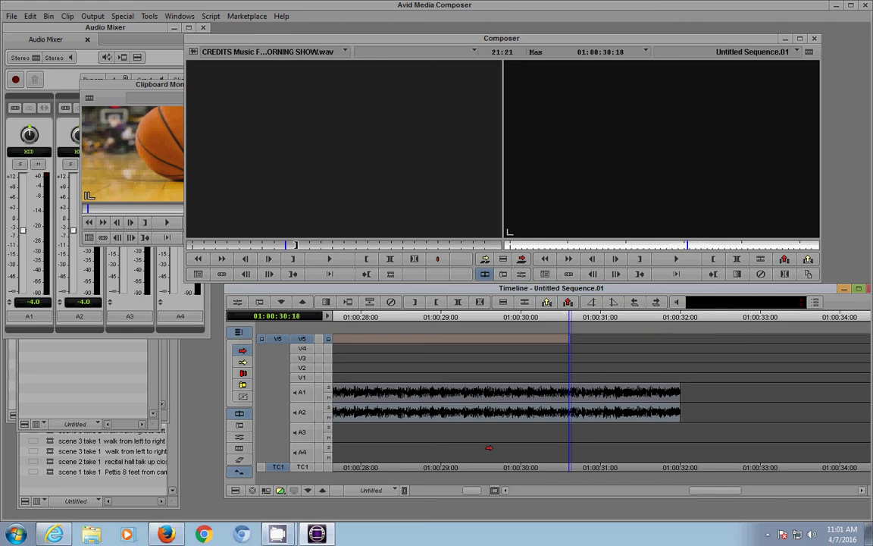
Mark a timeline IN point at 01:00:30:23, just past the end of the basketball clip
{"action": "left_click", "coordinate": [569, 318]}
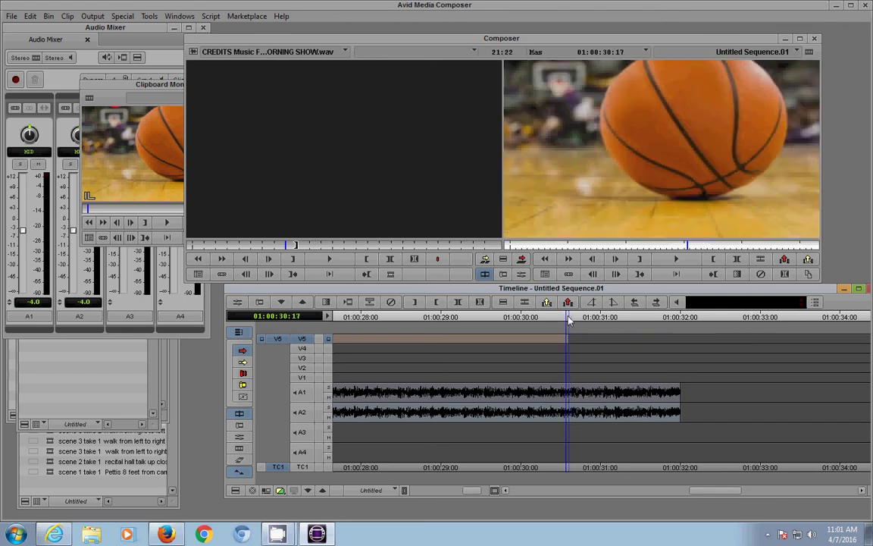
{"action": "left_click_drag", "start_coordinate": [614, 318], "coordinate": [662, 318]}
{"action": "left_click_drag", "start_coordinate": [470, 491], "coordinate": [412, 491]}
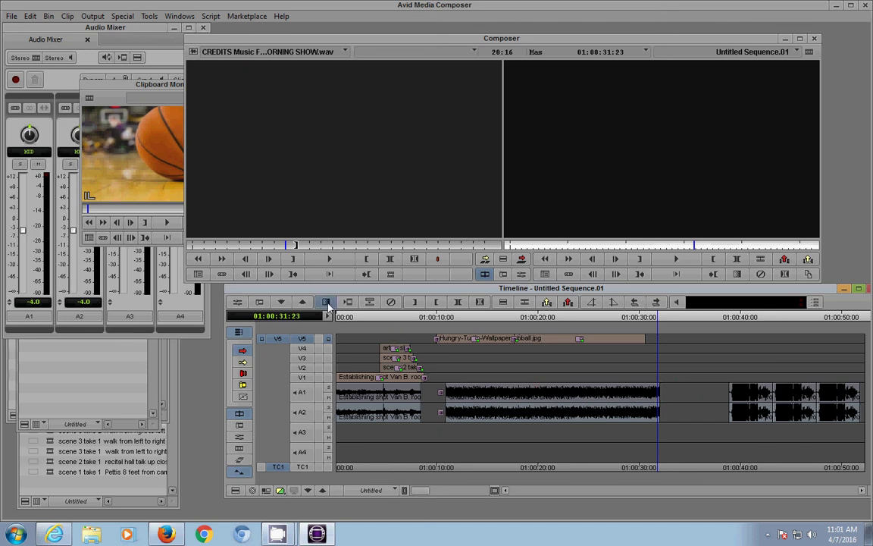
{"action": "left_click", "coordinate": [645, 318]}
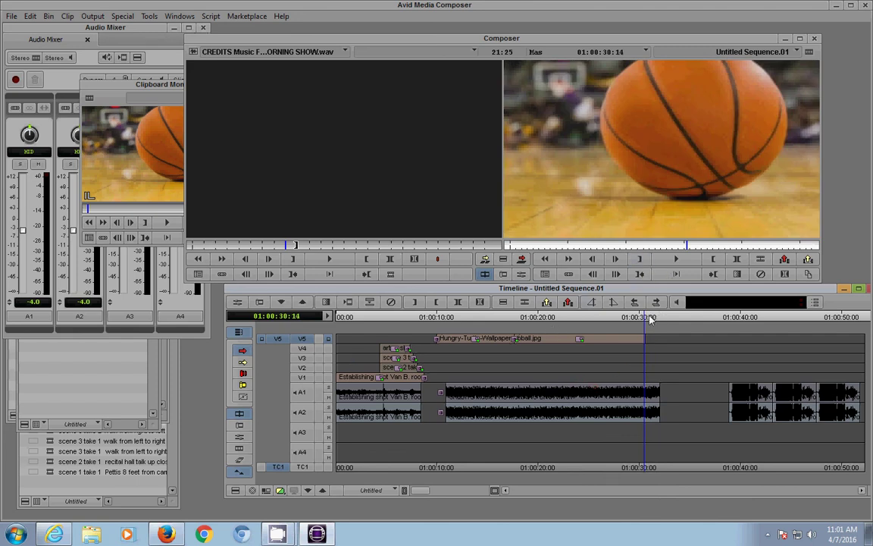
{"action": "left_click", "coordinate": [635, 301]}
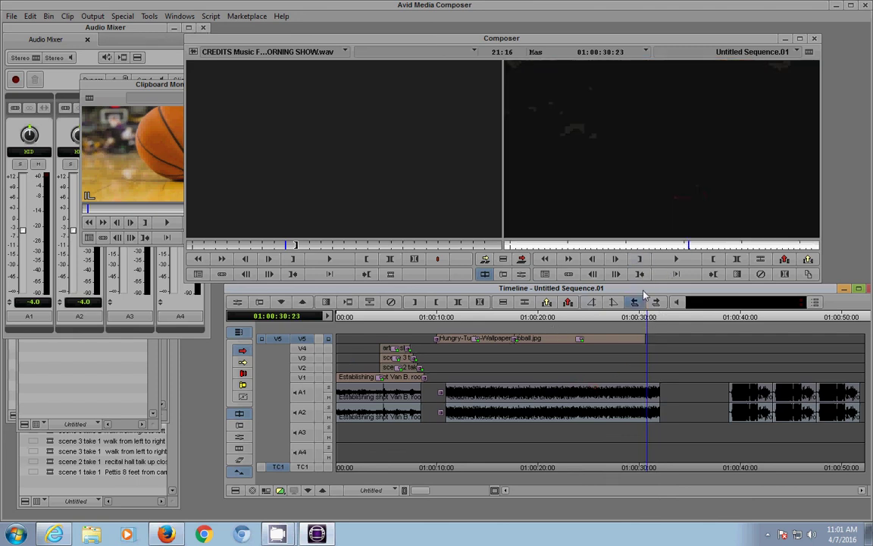
{"action": "left_click", "coordinate": [639, 259]}
Mark an OUT point at 01:00:34:09 and lift the credits music's tail from A1 and A2
{"action": "left_click", "coordinate": [682, 318]}
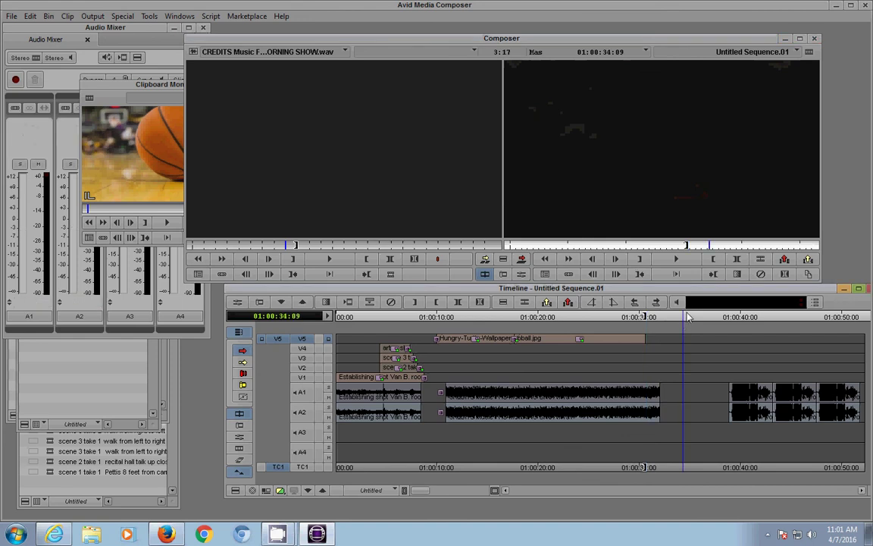
{"action": "left_click", "coordinate": [713, 260]}
{"action": "left_click", "coordinate": [302, 412]}
{"action": "left_click", "coordinate": [303, 393]}
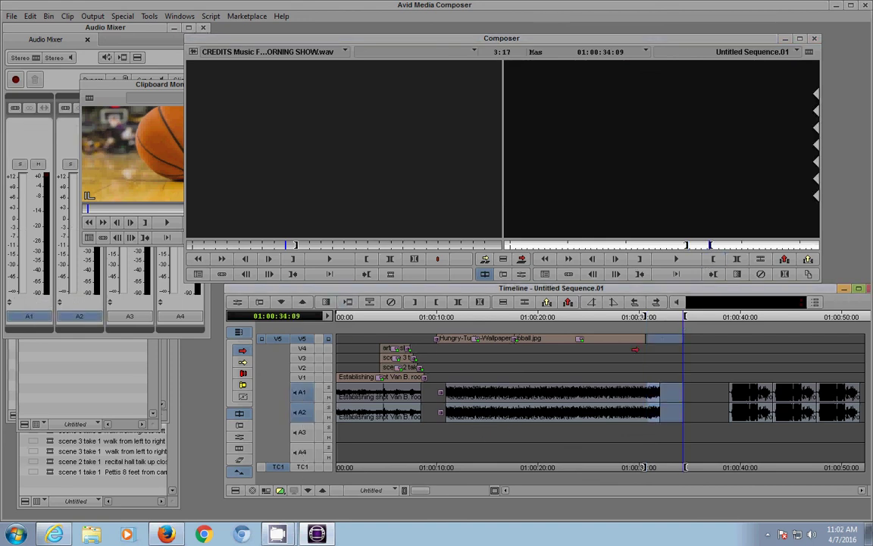
{"action": "left_click", "coordinate": [568, 303]}
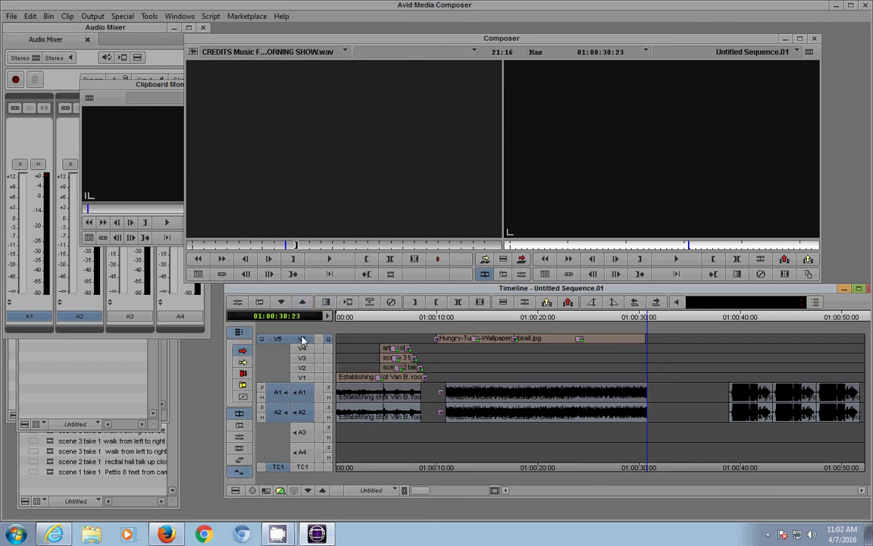
Add and render a 15-frame dissolve ending at the cut on V5, A1 and A2 to close the basketball clip and music
{"action": "left_click", "coordinate": [326, 302]}
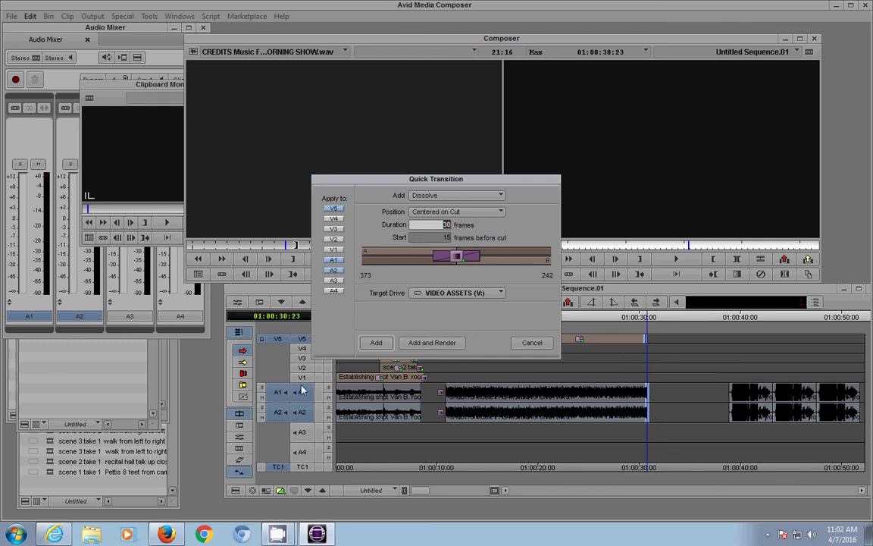
{"action": "left_click", "coordinate": [455, 213]}
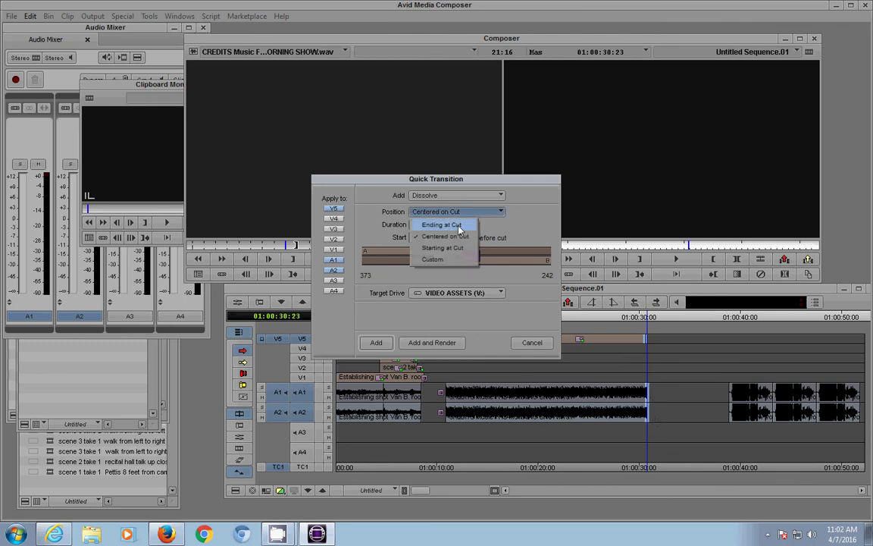
{"action": "left_click", "coordinate": [458, 225]}
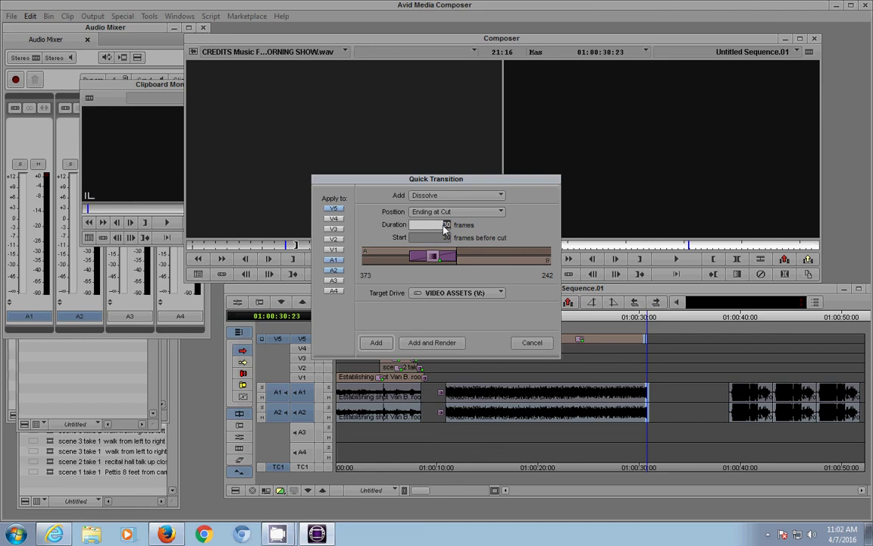
{"action": "type", "text": "15"}
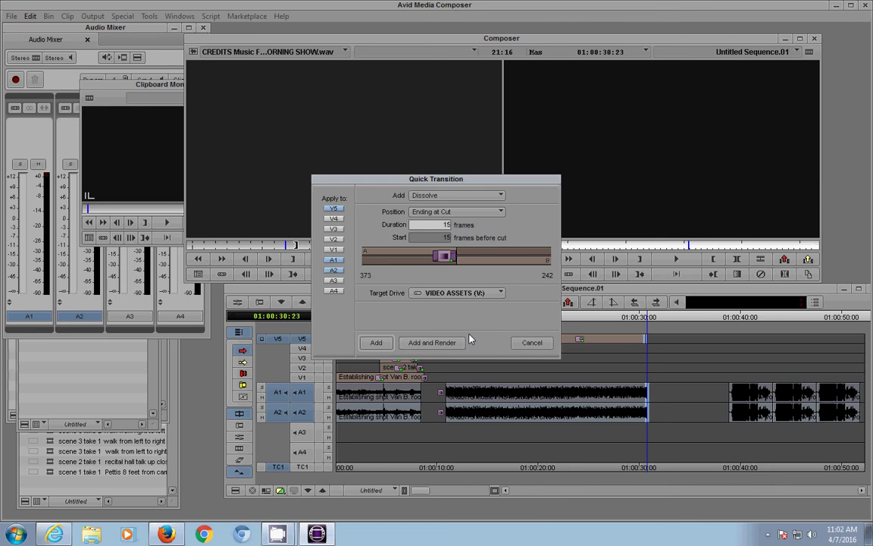
{"action": "left_click", "coordinate": [445, 224]}
{"action": "type", "text": "373"}
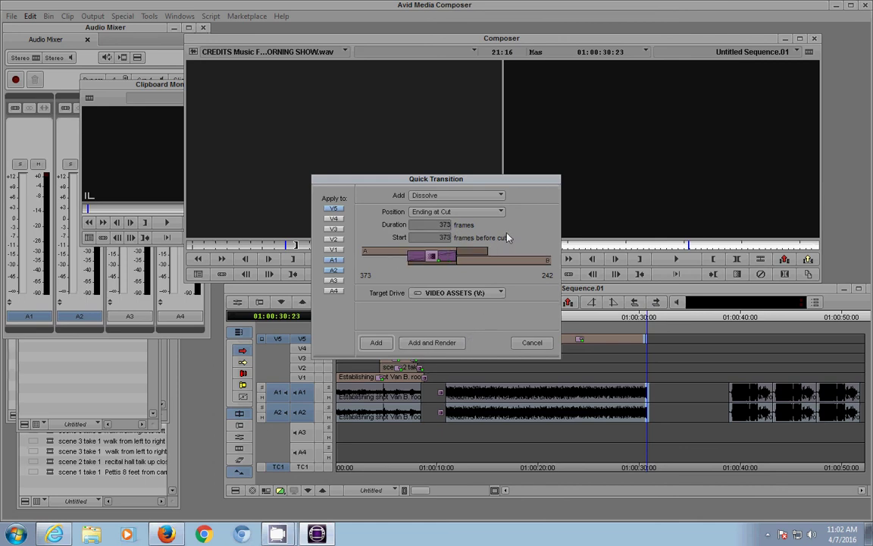
{"action": "left_click", "coordinate": [447, 226]}
{"action": "type", "text": "15"}
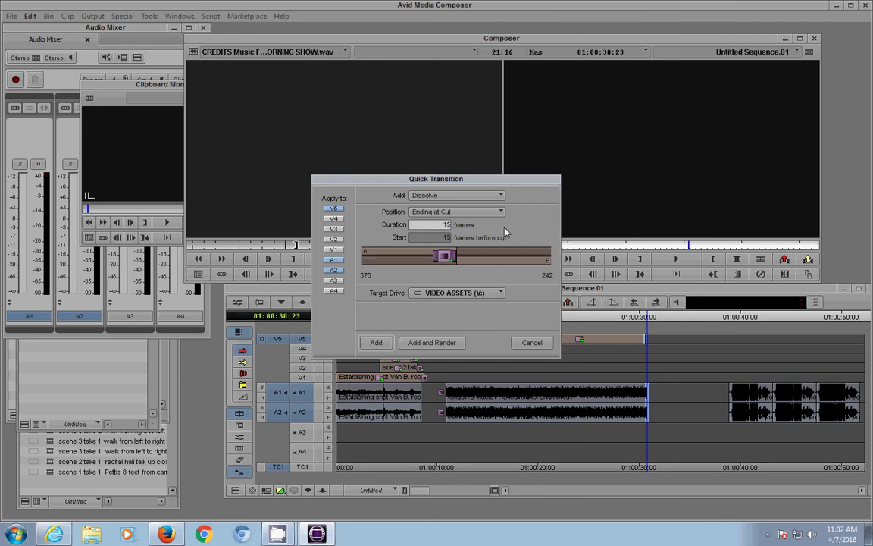
{"action": "left_click", "coordinate": [446, 342]}
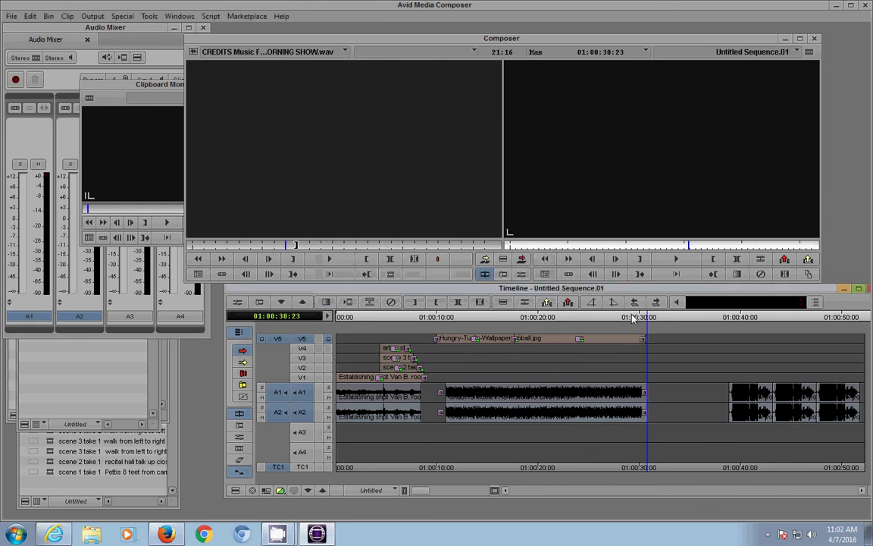
Play the closing fade of the basketball clip and music through to 01:00:31:07
{"action": "left_click", "coordinate": [629, 318]}
{"action": "key", "text": "space"}
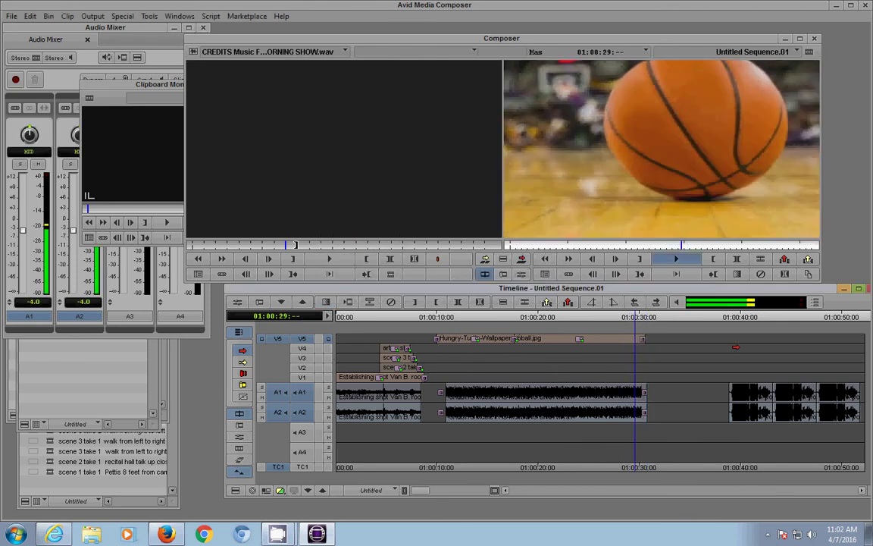
{"action": "key", "text": "space"}
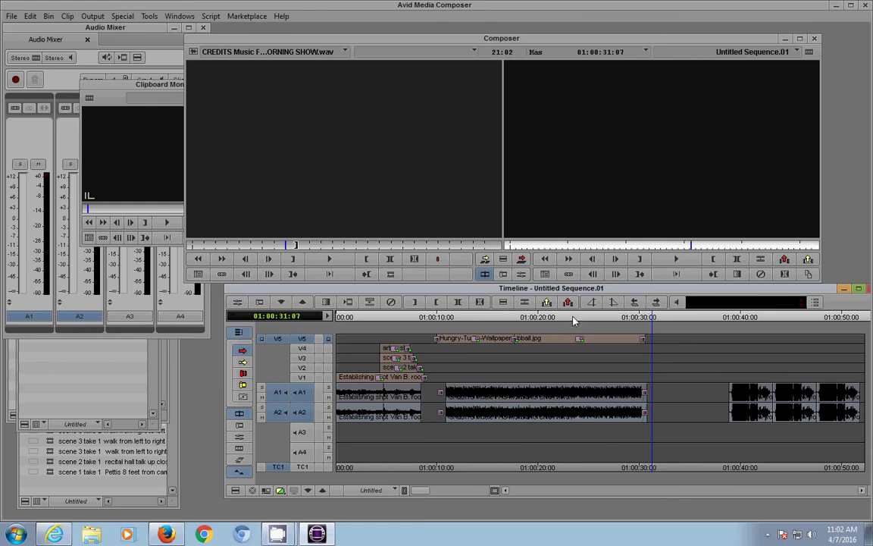
Add an edit to the music on A1 and A2 at 01:00:17:21, within the turtle-to-basketball dissolve
{"action": "left_click", "coordinate": [527, 325]}
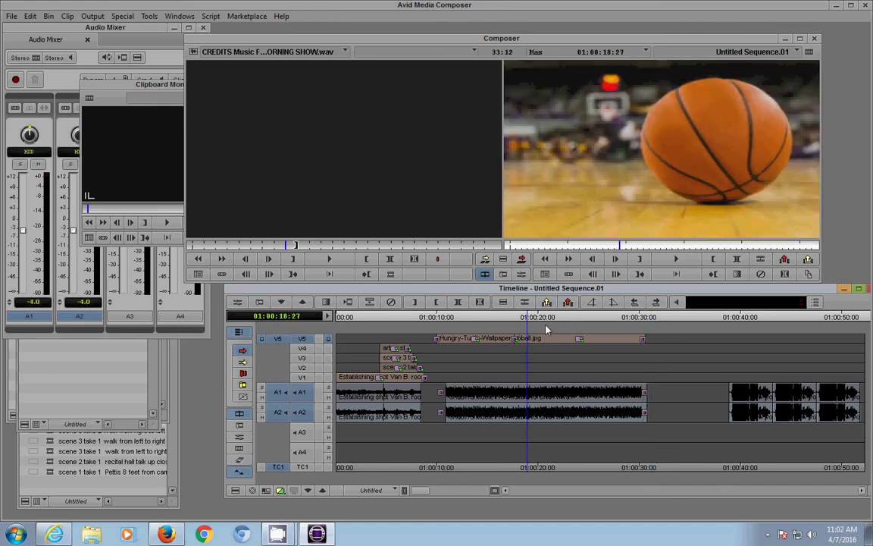
{"action": "left_click", "coordinate": [515, 325]}
{"action": "mouse_move", "coordinate": [516, 322]}
{"action": "left_mouse_down"}
{"action": "mouse_move", "coordinate": [505, 324]}
{"action": "mouse_move", "coordinate": [516, 328]}
{"action": "left_mouse_up"}
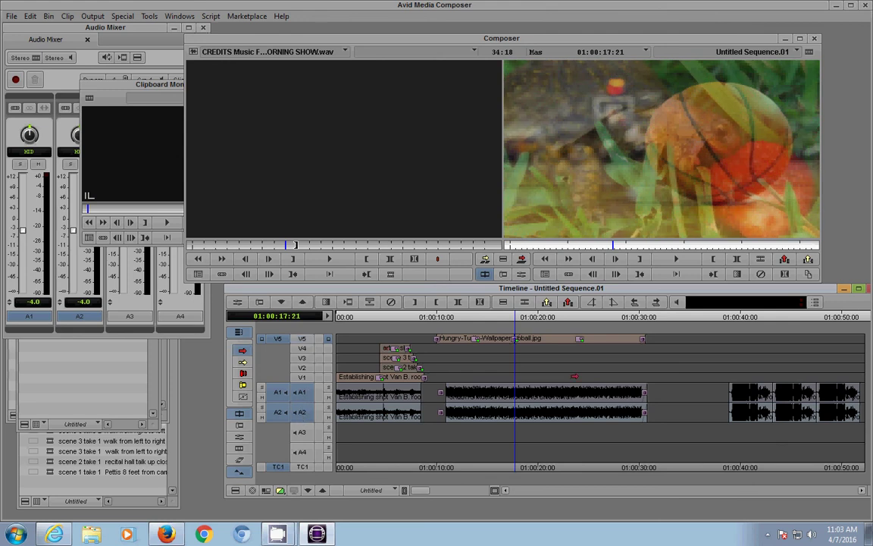
{"action": "left_click", "coordinate": [528, 306]}
{"action": "left_click", "coordinate": [529, 306]}
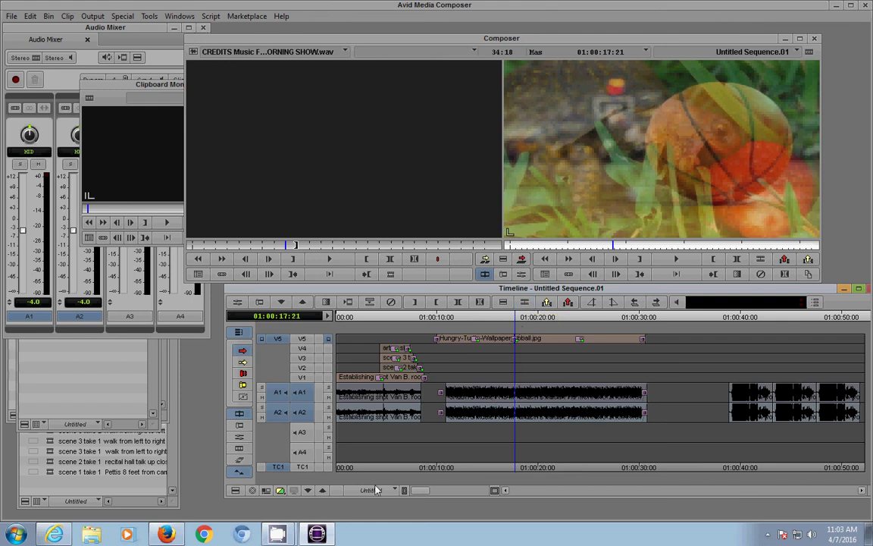
Examine the music edit beneath the turtle-to-basketball dissolve, then park the playhead at 01:00:14:18
{"action": "left_click_drag", "start_coordinate": [419, 489], "coordinate": [464, 490]}
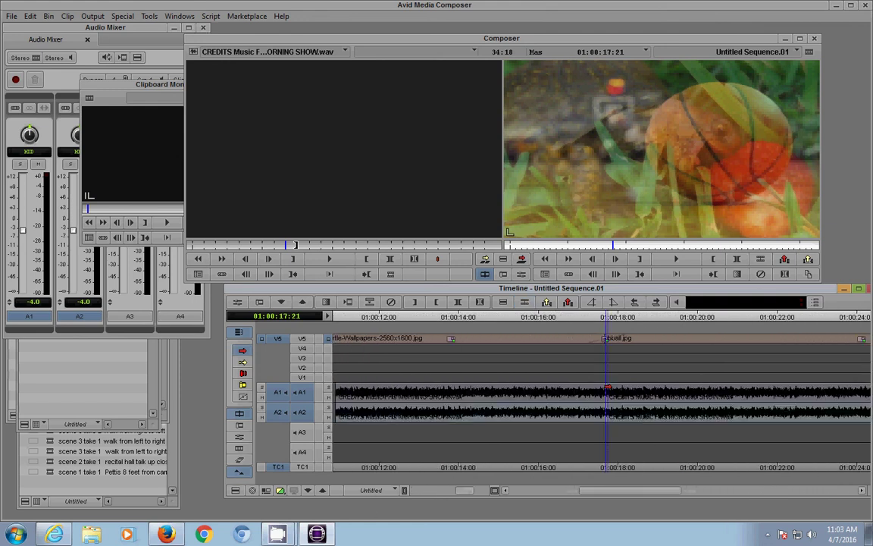
{"action": "left_click", "coordinate": [589, 381]}
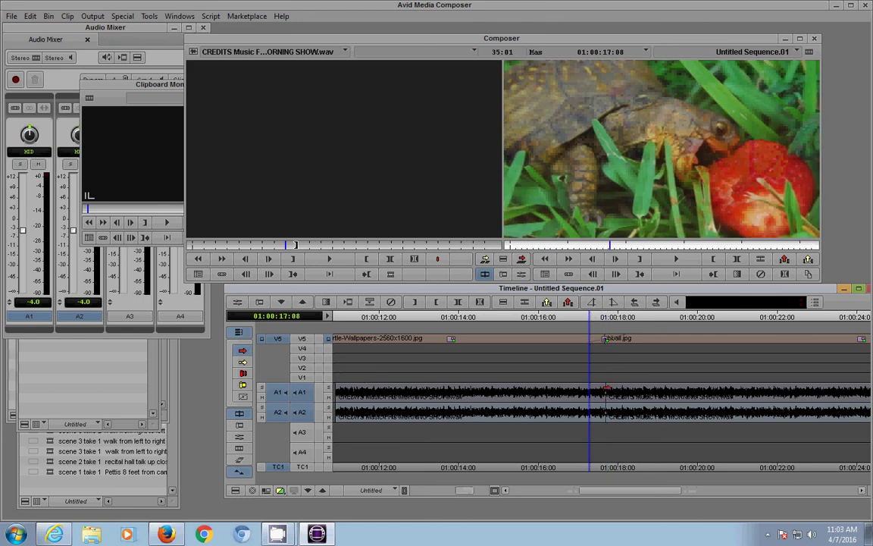
{"action": "left_click_drag", "start_coordinate": [454, 491], "coordinate": [448, 491]}
{"action": "left_click", "coordinate": [557, 327]}
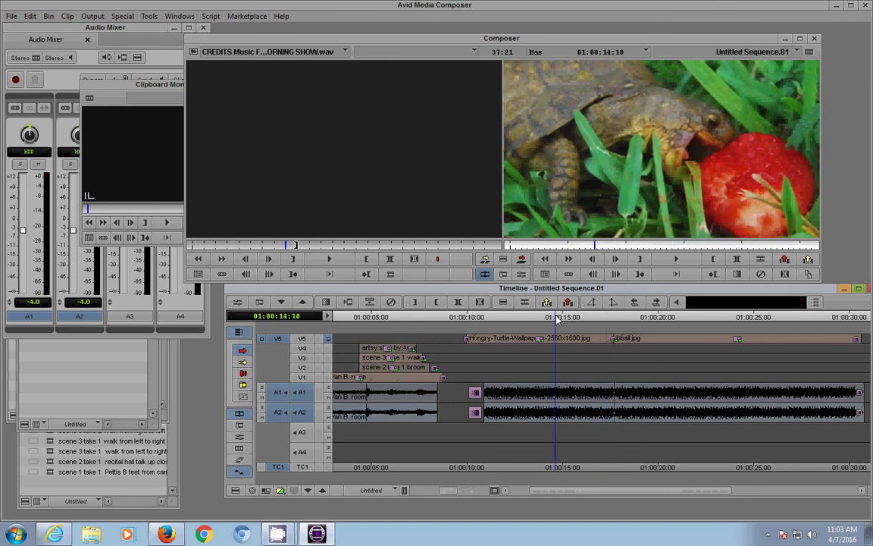
Close the Clipboard Monitor and bring the Audio Mixer to the front
{"action": "left_click", "coordinate": [111, 81]}
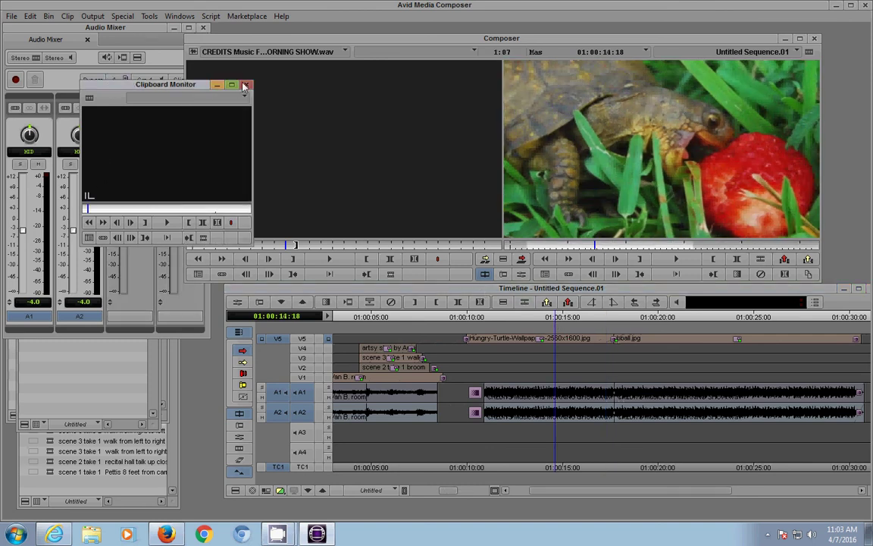
{"action": "left_click", "coordinate": [245, 86]}
{"action": "left_click", "coordinate": [554, 318]}
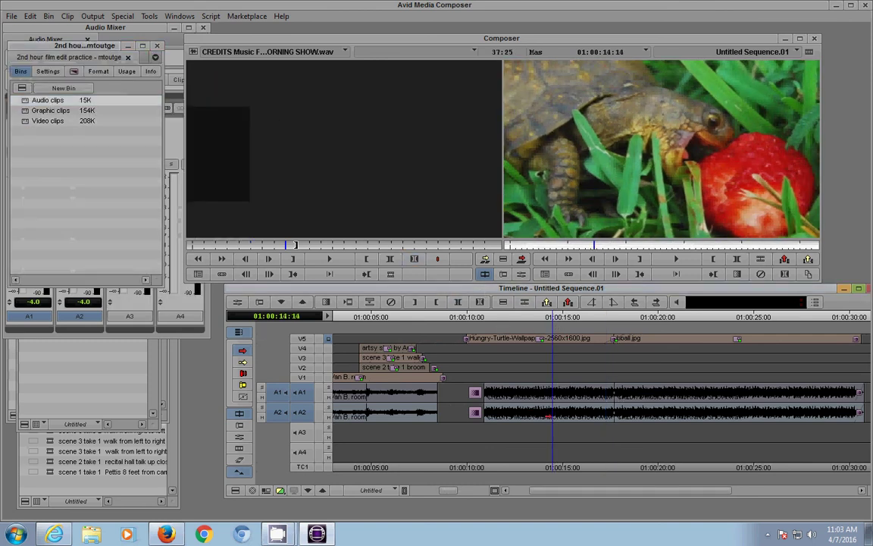
{"action": "left_click", "coordinate": [125, 321]}
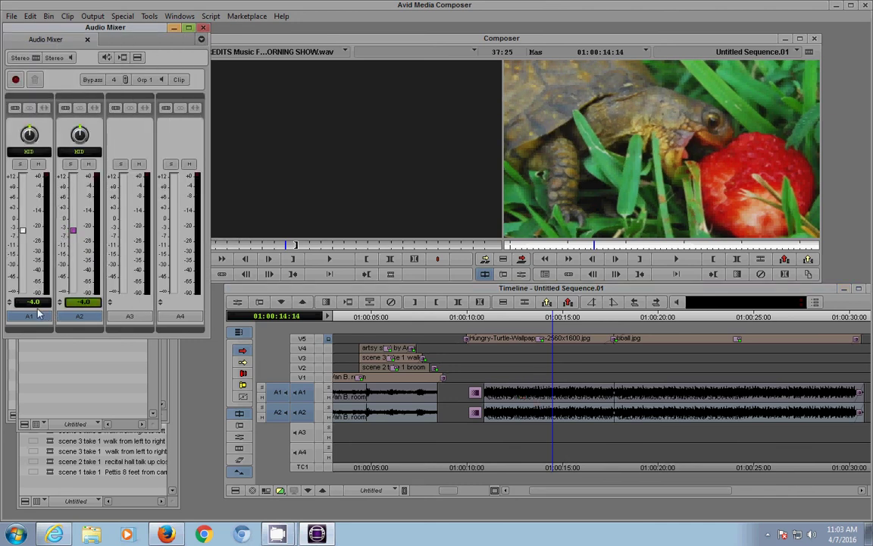
Gang A1 and A2, lower the music after its edit to -9.4 dB, and play from 01:00:16:04 across the edit
{"action": "left_click_drag", "start_coordinate": [642, 321], "coordinate": [652, 320]}
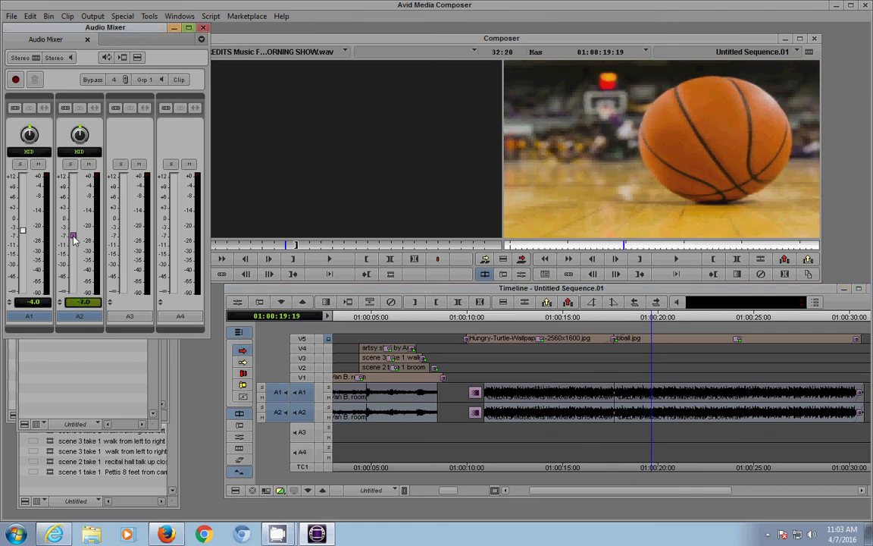
{"action": "left_click_drag", "start_coordinate": [72, 230], "coordinate": [23, 241]}
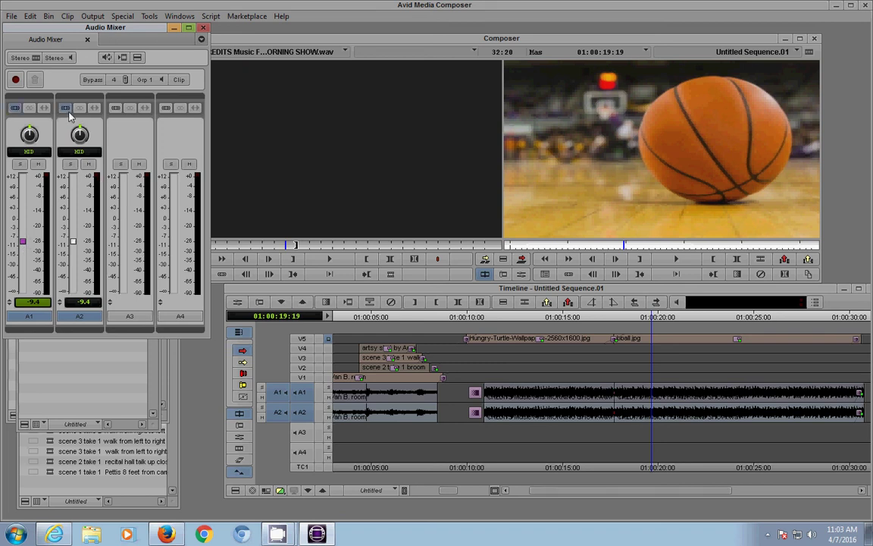
{"action": "left_click", "coordinate": [581, 319]}
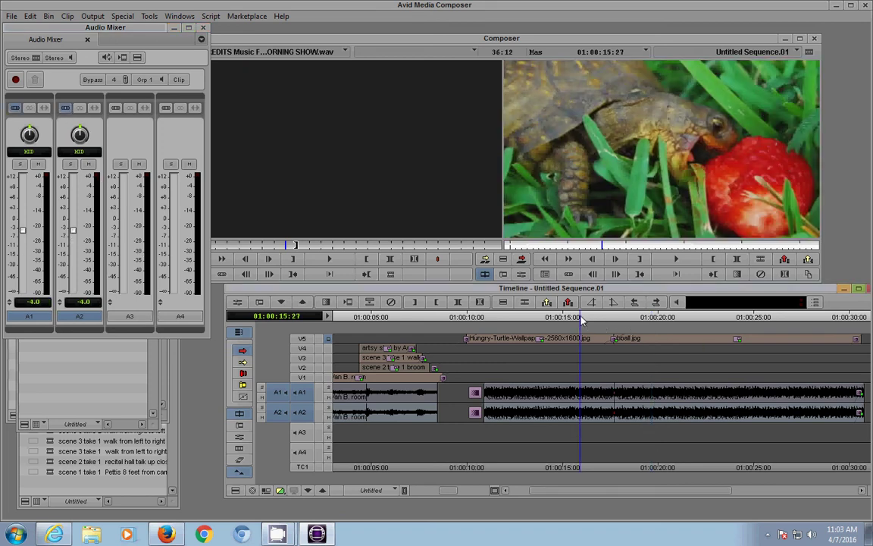
{"action": "mouse_move", "coordinate": [581, 319]}
{"action": "left_mouse_down"}
{"action": "mouse_move", "coordinate": [672, 317]}
{"action": "mouse_move", "coordinate": [584, 317]}
{"action": "left_mouse_up"}
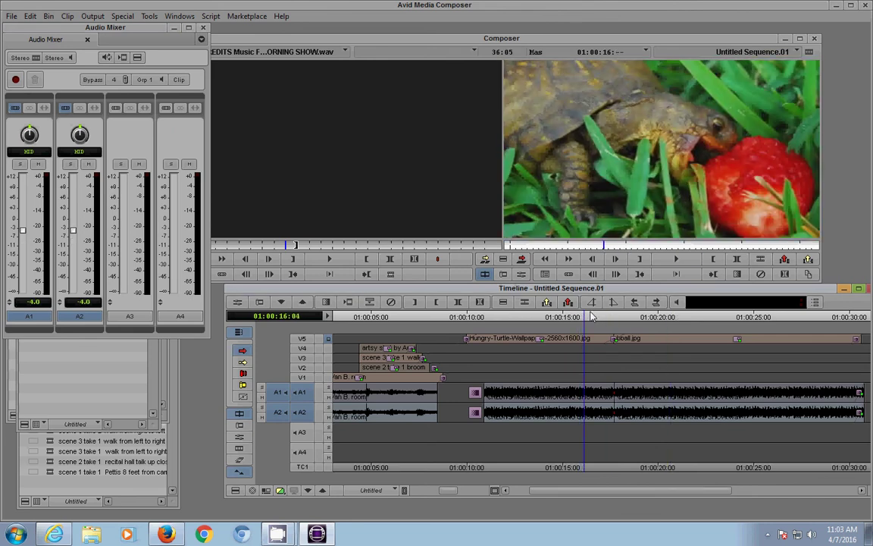
{"action": "key", "text": "space"}
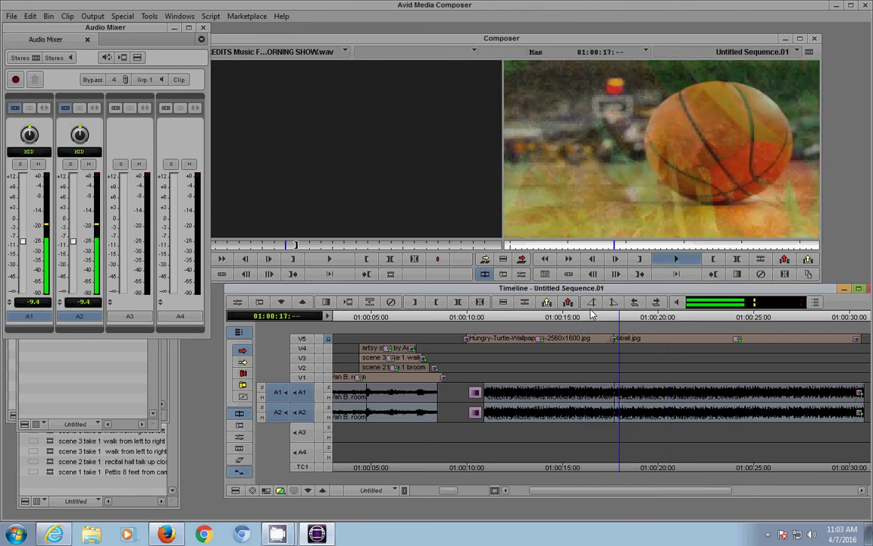
Set the ganged A1 and A2 music level after the edit to -14.0 dB and play across the volume drop
{"action": "left_click", "coordinate": [73, 242]}
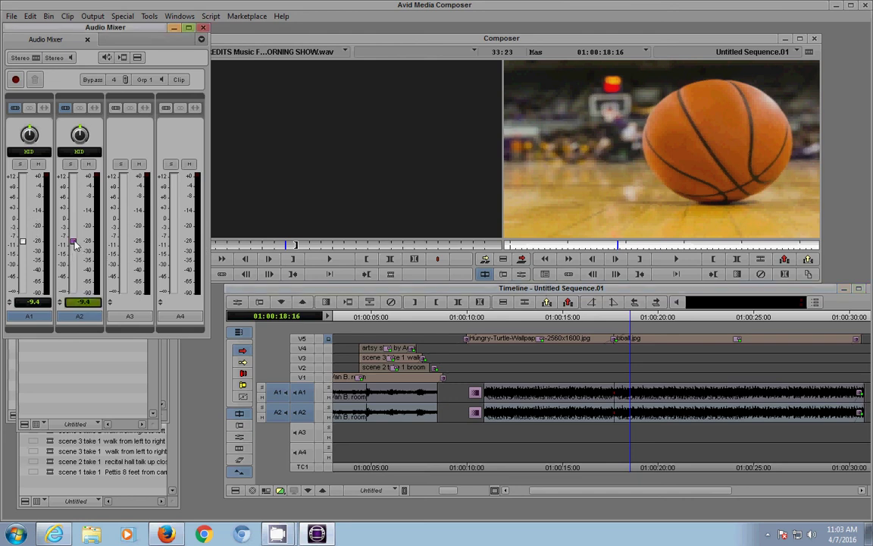
{"action": "left_click_drag", "start_coordinate": [74, 242], "coordinate": [73, 229]}
{"action": "left_click", "coordinate": [579, 330]}
{"action": "key", "text": "space"}
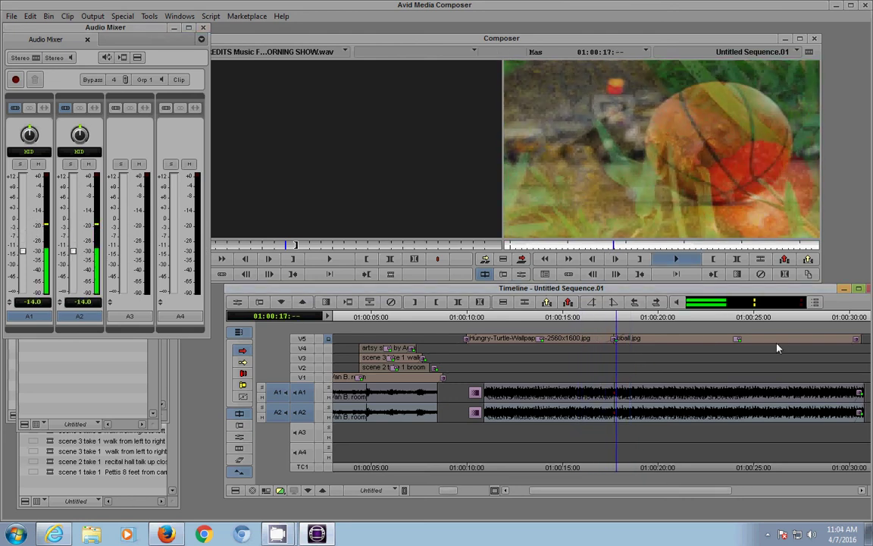
{"action": "key", "text": "space"}
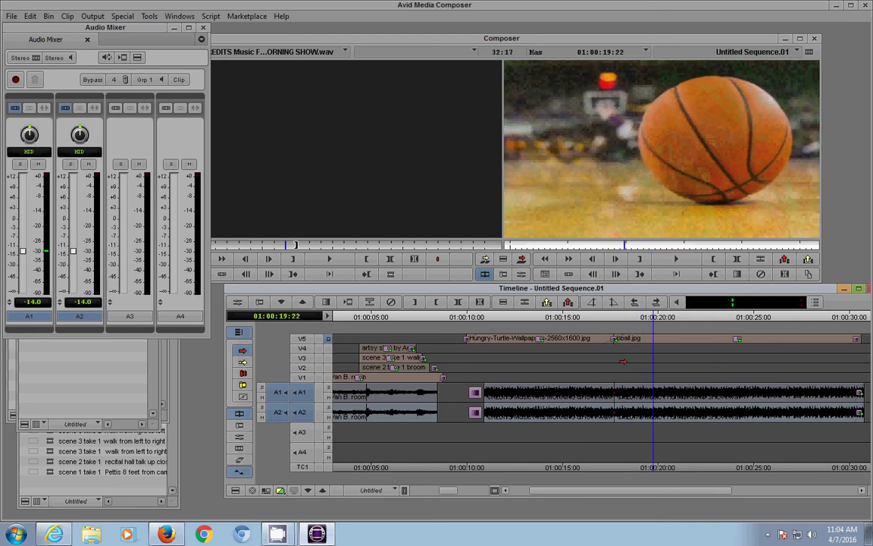
Add and render a 20-frame dissolve centered on the music cut on A1 and A2, and play across it from 01:00:16:11
{"action": "left_click", "coordinate": [615, 321]}
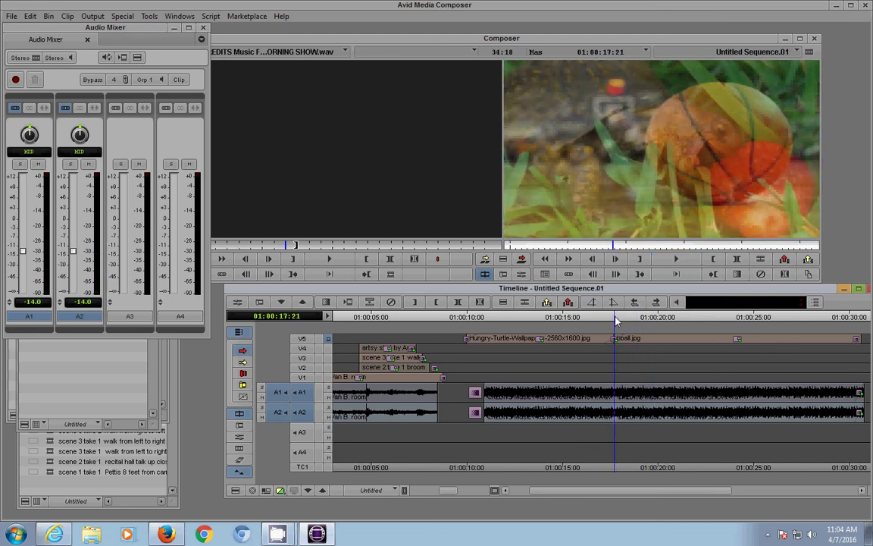
{"action": "left_click", "coordinate": [613, 321]}
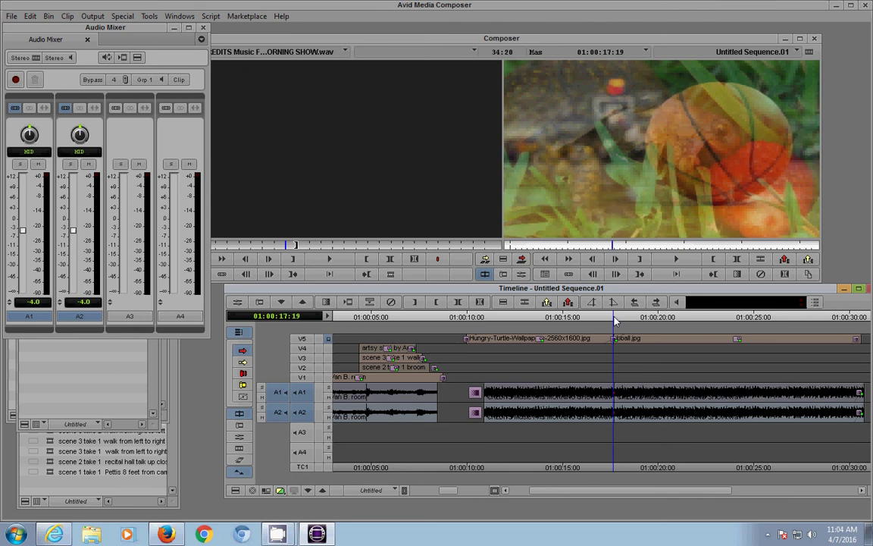
{"action": "left_click", "coordinate": [327, 303]}
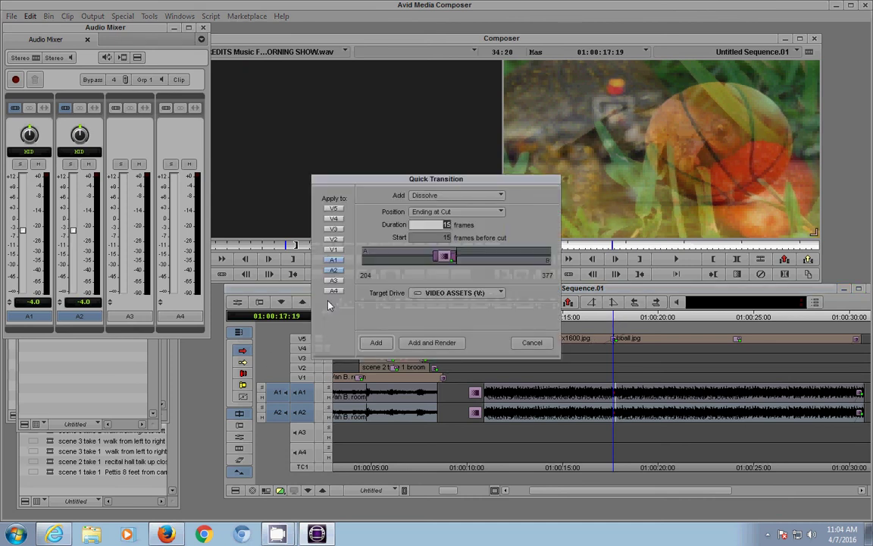
{"action": "left_click", "coordinate": [447, 212]}
{"action": "left_click", "coordinate": [444, 237]}
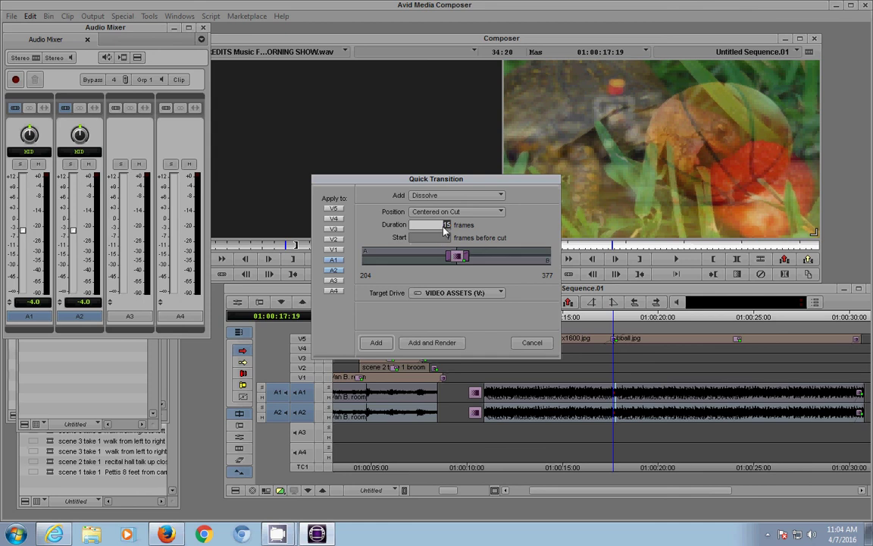
{"action": "type", "text": "20"}
{"action": "key", "text": "Tab"}
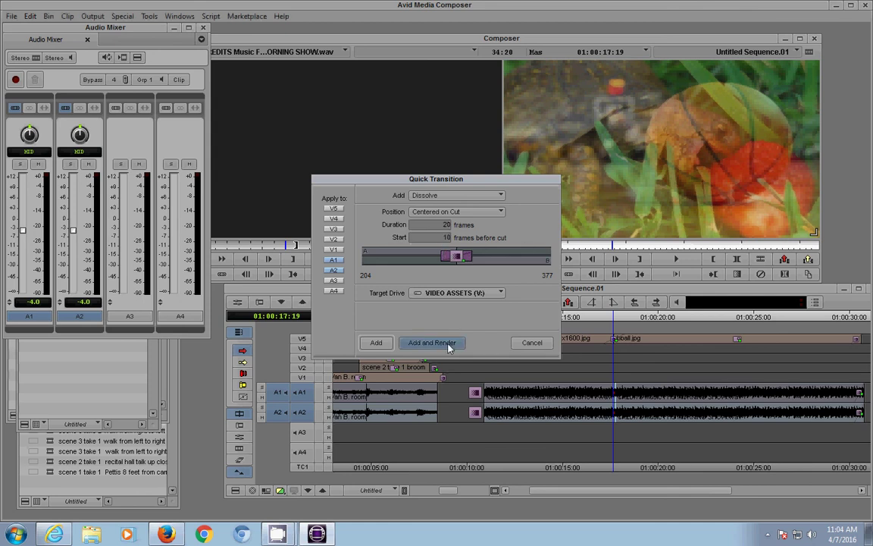
{"action": "left_click", "coordinate": [432, 343]}
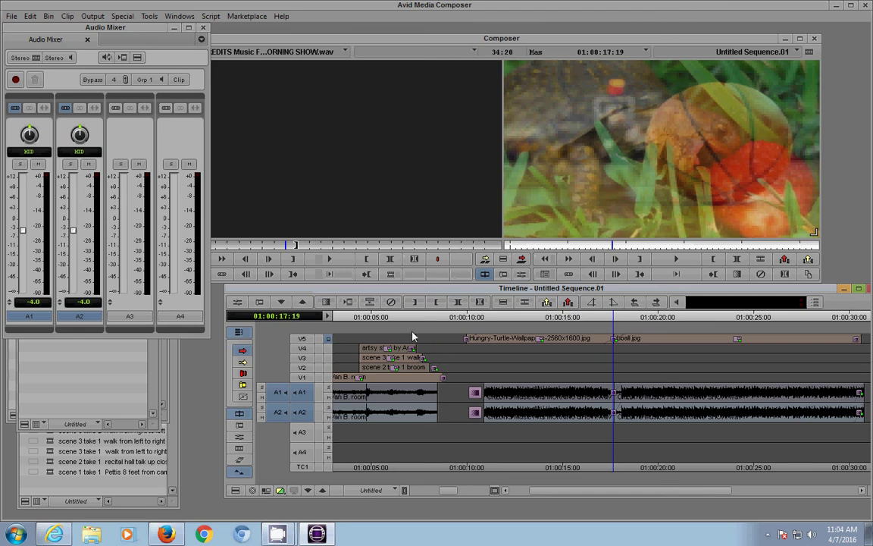
{"action": "left_click", "coordinate": [591, 322]}
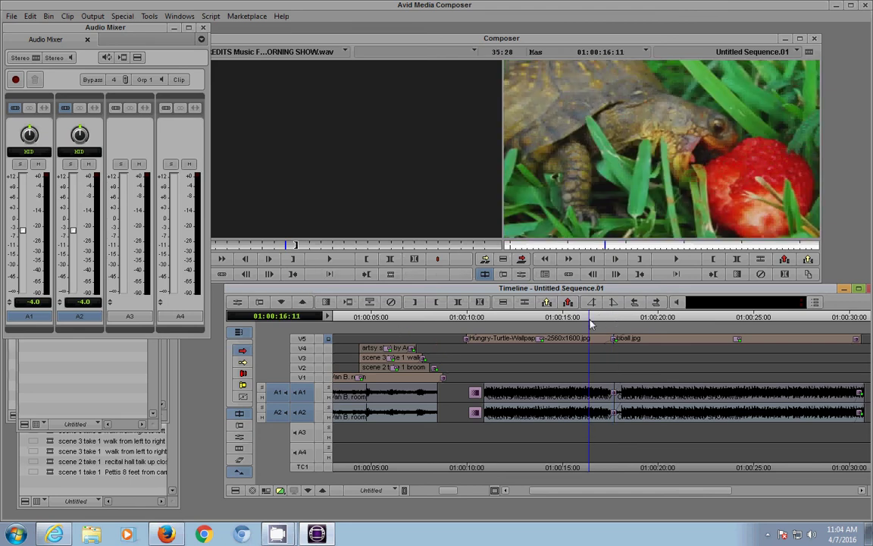
{"action": "key", "text": "space"}
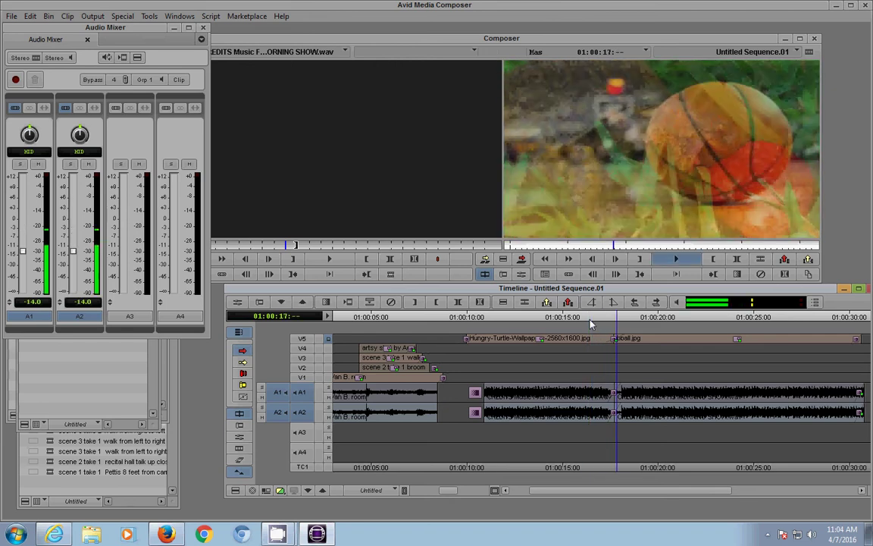
{"action": "key", "text": "space"}
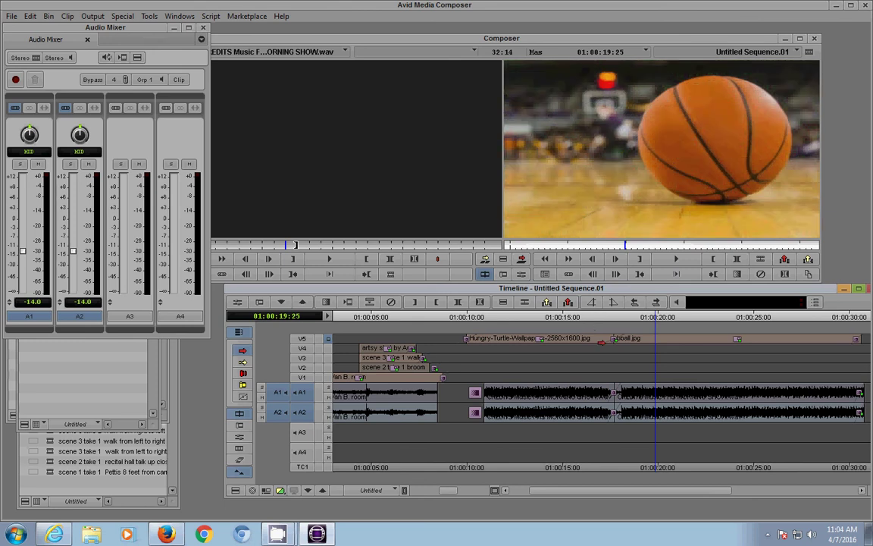
Load the voice-over clip from the Audio clips bin and mark in and out points around a passage about 4:12 long
{"action": "left_click", "coordinate": [89, 393]}
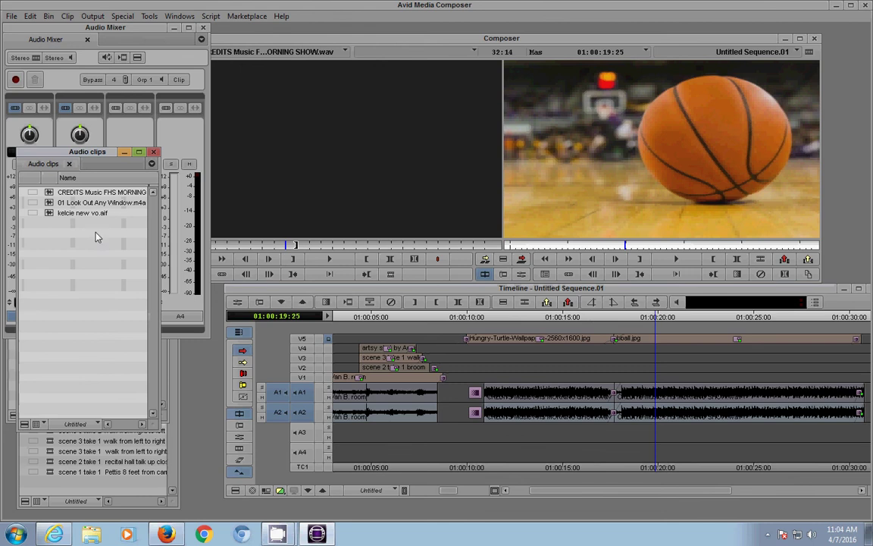
{"action": "double_click", "coordinate": [51, 215]}
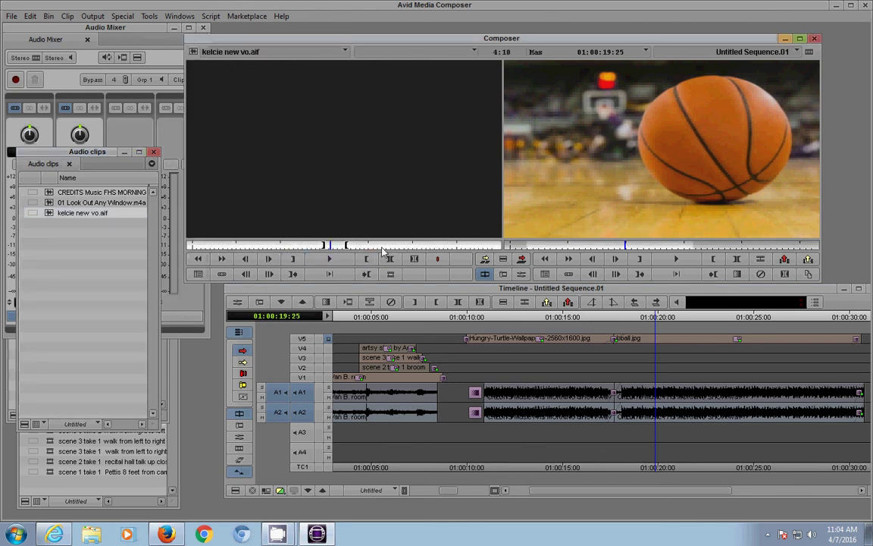
{"action": "key", "text": "space"}
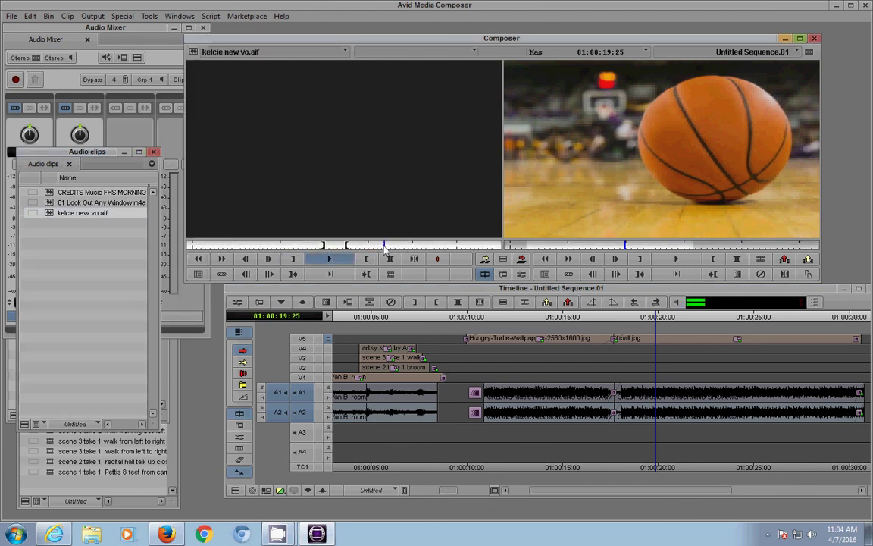
{"action": "left_click", "coordinate": [300, 246]}
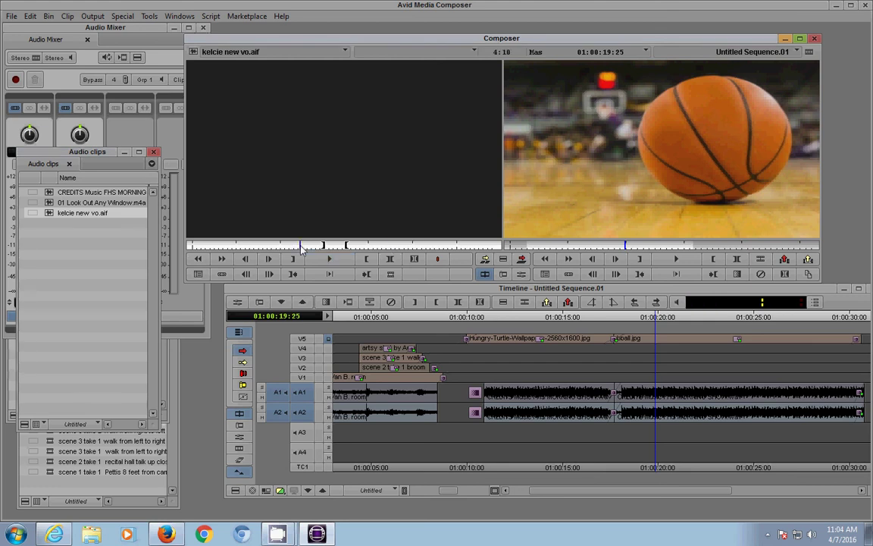
{"action": "key", "text": "space"}
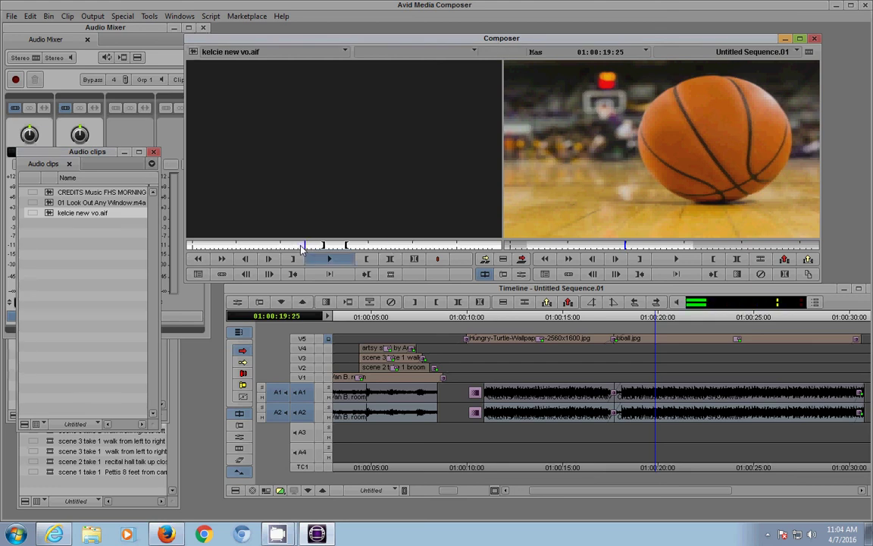
{"action": "left_click", "coordinate": [300, 260]}
{"action": "key", "text": "space"}
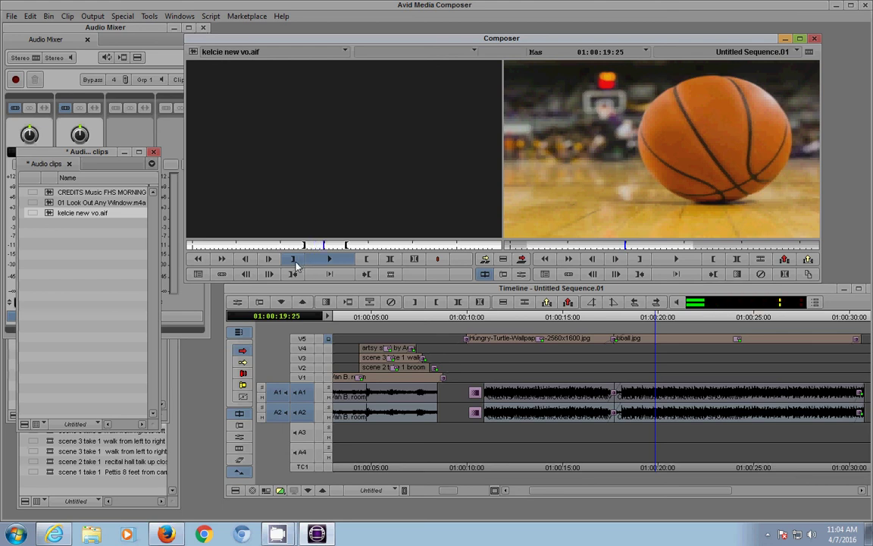
{"action": "left_click", "coordinate": [295, 261]}
{"action": "key", "text": "space"}
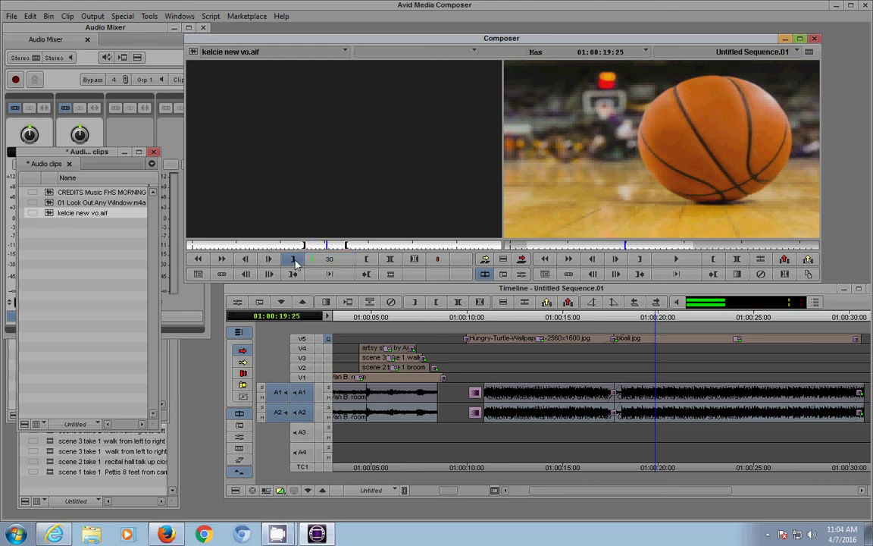
{"action": "left_click", "coordinate": [367, 259]}
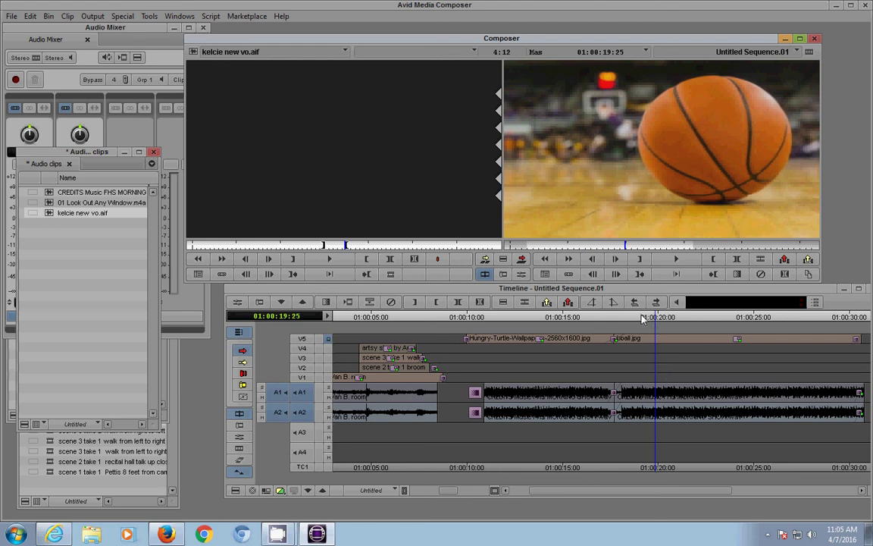
Play across the turtle-to-basketball dissolve to 01:00:18:07, and patch source A1 to track A3 and source A2 to track A4
{"action": "left_click_drag", "start_coordinate": [639, 319], "coordinate": [598, 331]}
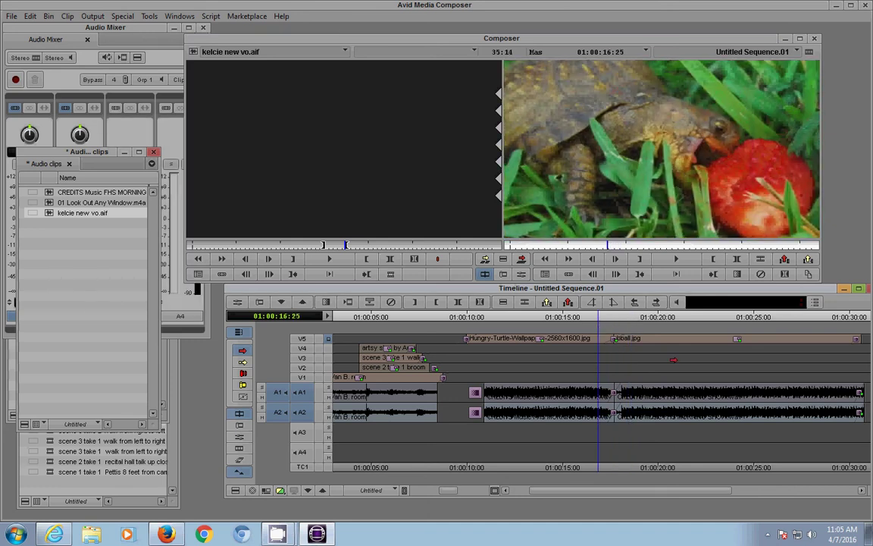
{"action": "key", "text": "space"}
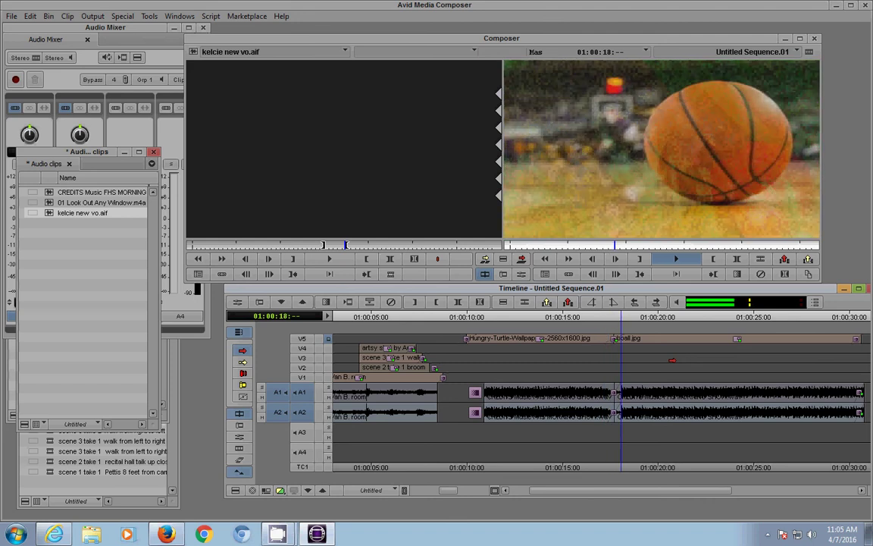
{"action": "key", "text": "space"}
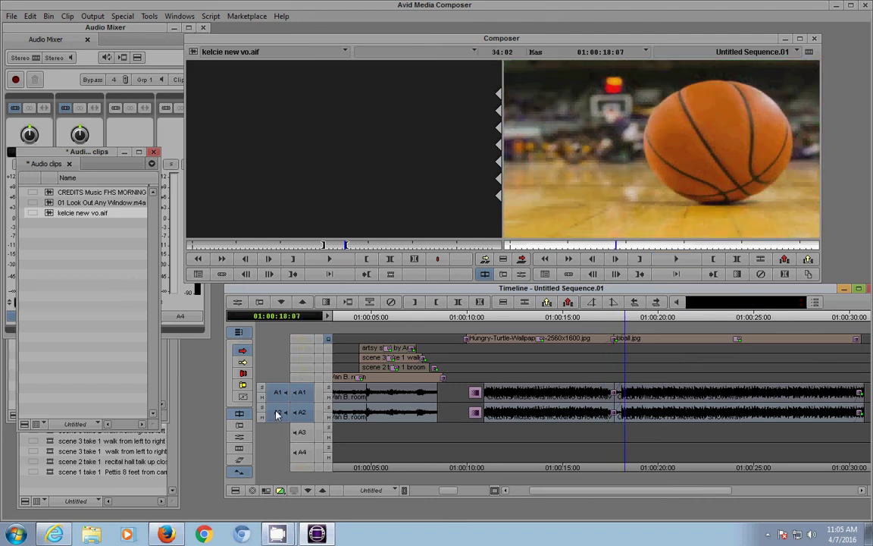
{"action": "left_click_drag", "start_coordinate": [276, 413], "coordinate": [279, 452]}
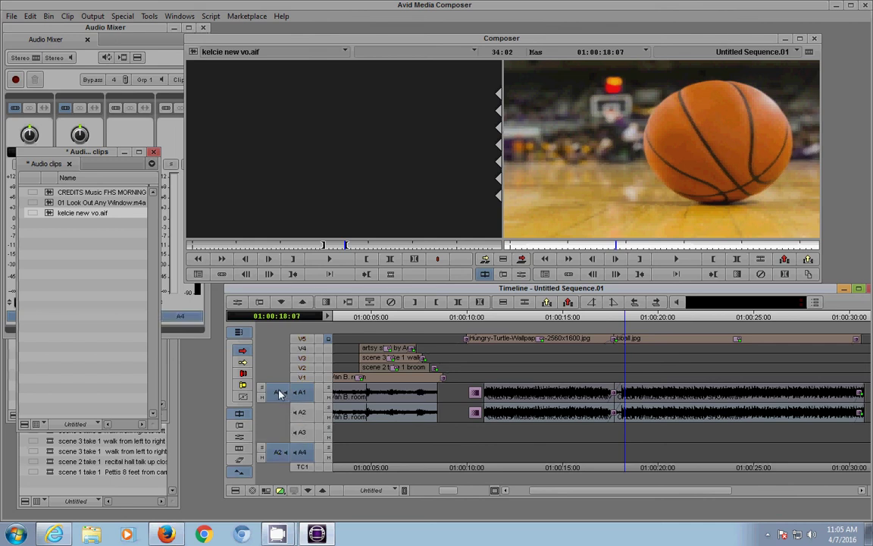
{"action": "left_click_drag", "start_coordinate": [279, 393], "coordinate": [279, 432]}
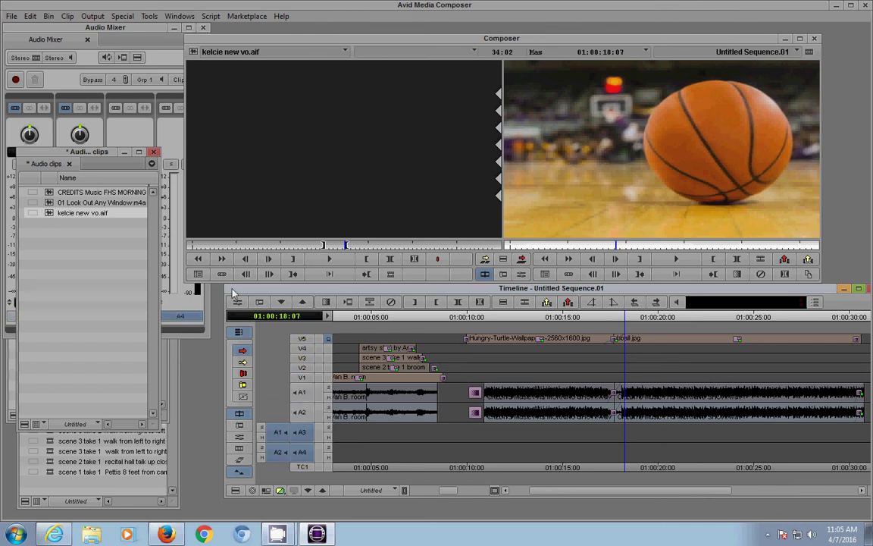
Mark an in point in the sequence at 01:00:18:02, near the end of the turtle-to-basketball dissolve
{"action": "left_click", "coordinate": [325, 246]}
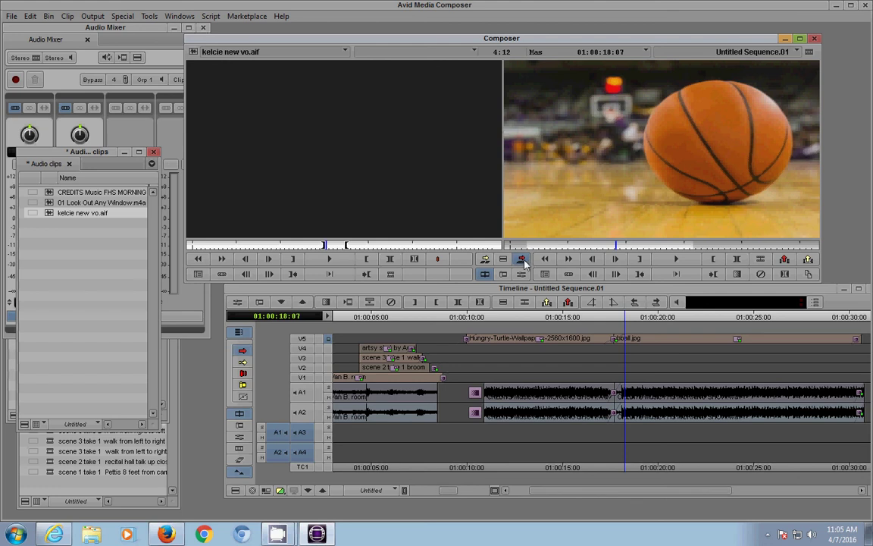
{"action": "left_click", "coordinate": [629, 320]}
{"action": "mouse_move", "coordinate": [629, 320]}
{"action": "left_mouse_down"}
{"action": "mouse_move", "coordinate": [611, 319]}
{"action": "mouse_move", "coordinate": [622, 319]}
{"action": "left_mouse_up"}
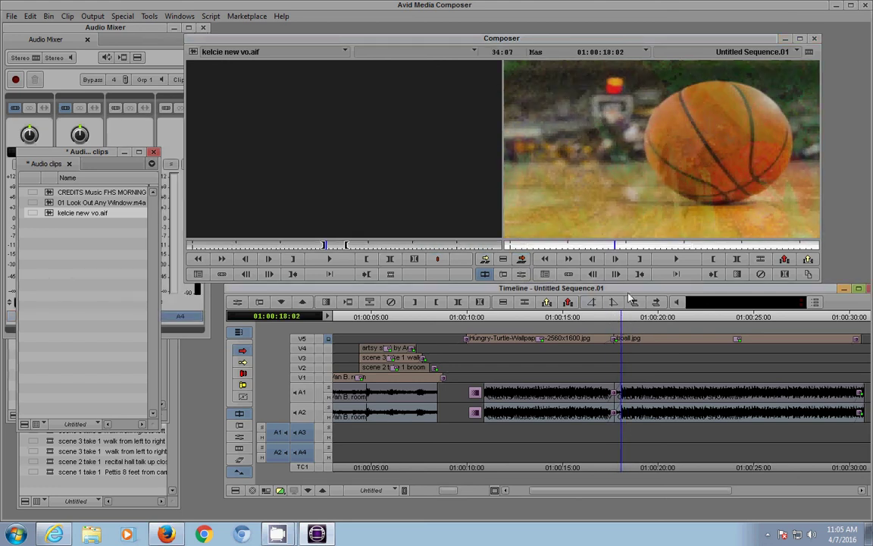
{"action": "left_click", "coordinate": [639, 259]}
Play the sequence across the in point from 01:00:16:25, and overwrite the marked voice-over passage onto A3 and A4
{"action": "left_click", "coordinate": [598, 317]}
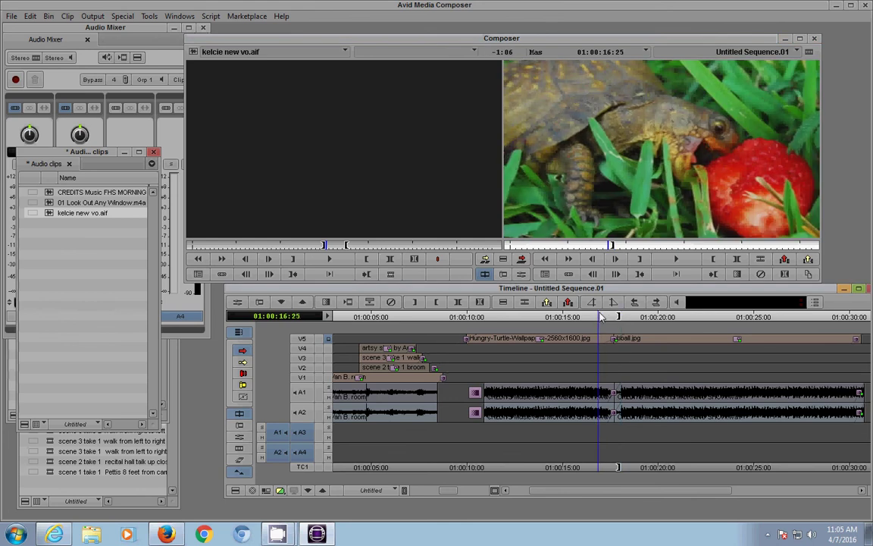
{"action": "key", "text": "space"}
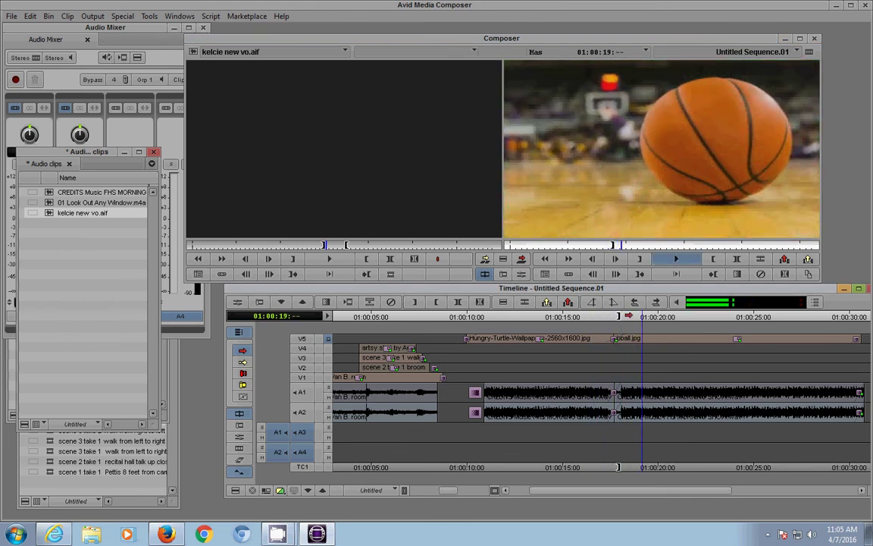
{"action": "key", "text": "space"}
{"action": "left_click", "coordinate": [300, 226]}
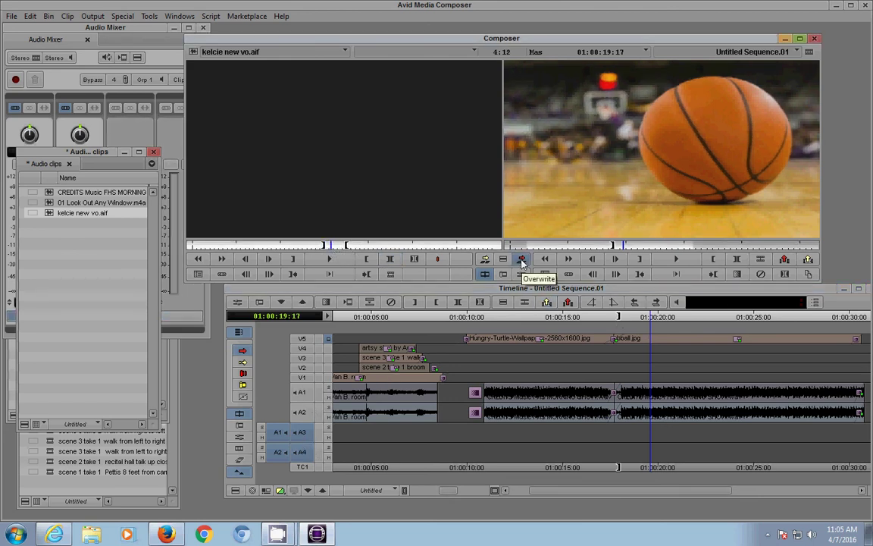
{"action": "left_click", "coordinate": [521, 259]}
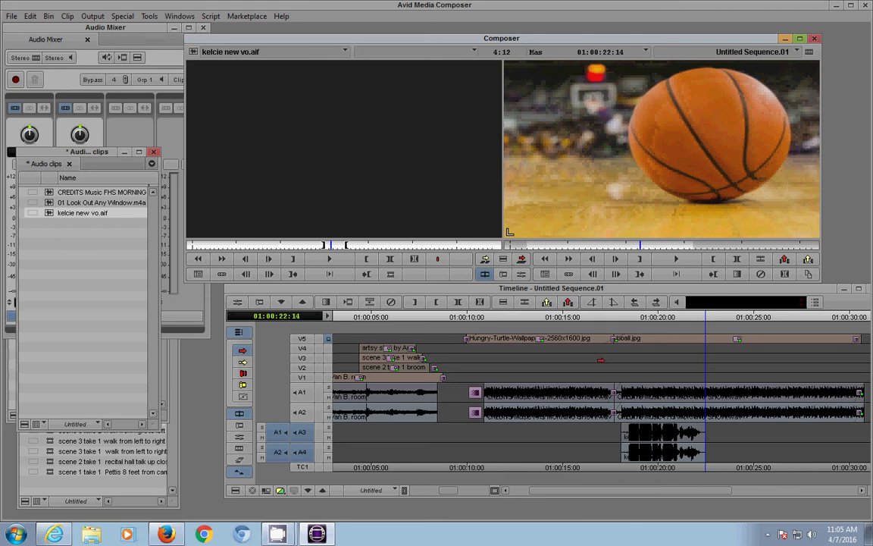
Play the sequence from before the basketball dissolve into the voice-over to hear it against the music
{"action": "left_click", "coordinate": [584, 319]}
{"action": "key", "text": "space"}
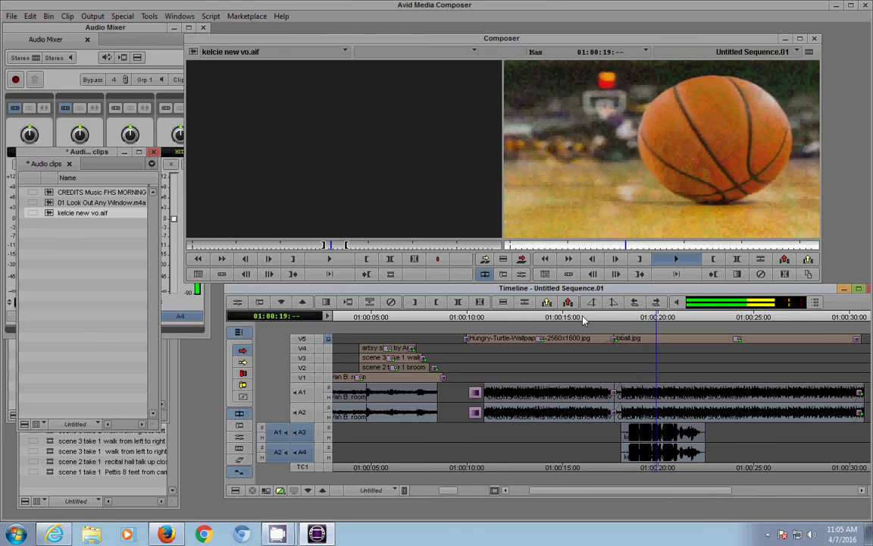
{"action": "key", "text": "space"}
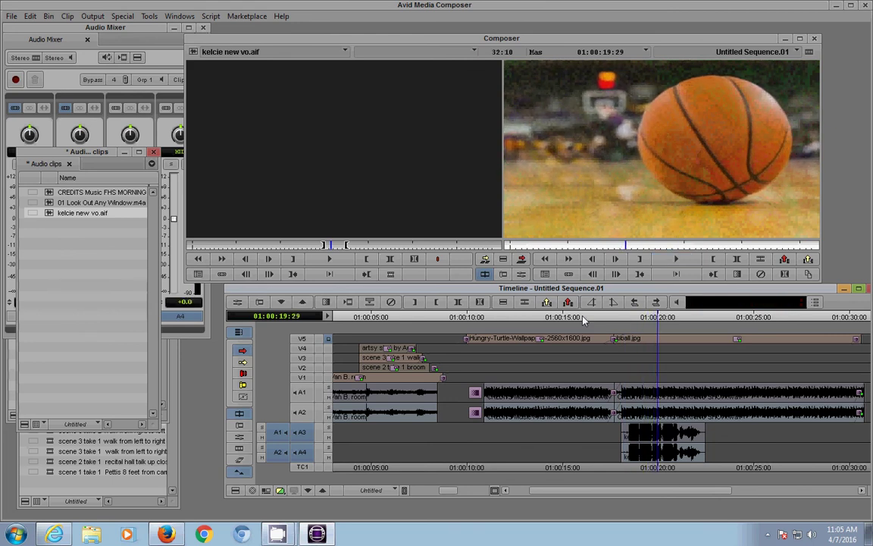
Gang A3 and A4 in the Audio Mixer, set the voice-over level to -17.8 dB and play it with the music
{"action": "left_click", "coordinate": [653, 317]}
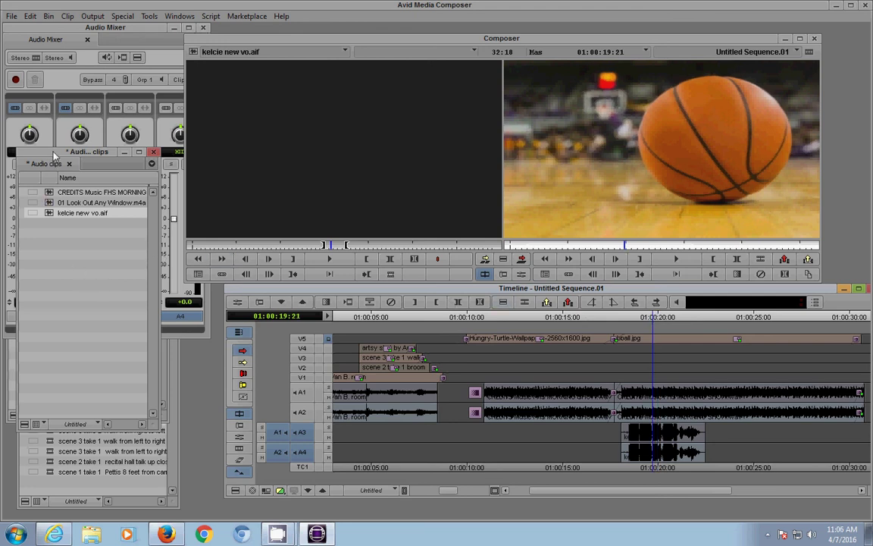
{"action": "left_click_drag", "start_coordinate": [53, 154], "coordinate": [69, 395]}
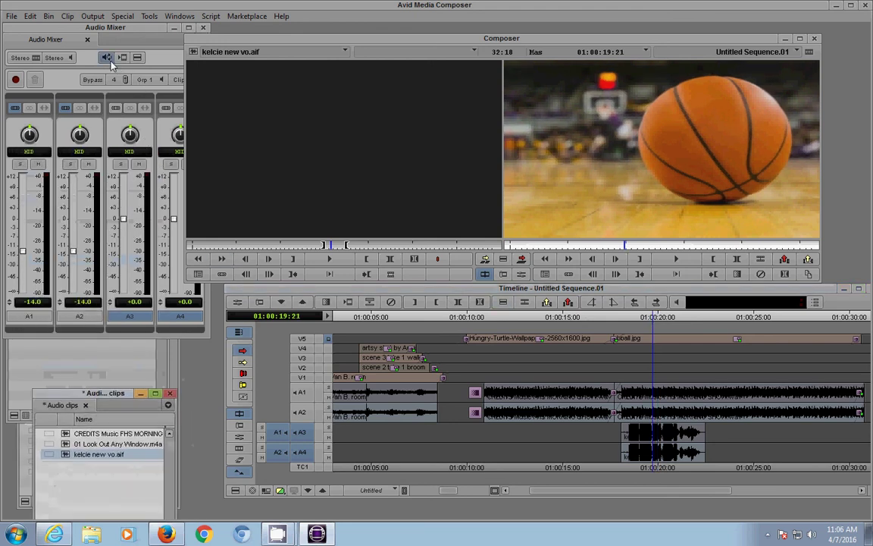
{"action": "left_click", "coordinate": [149, 37]}
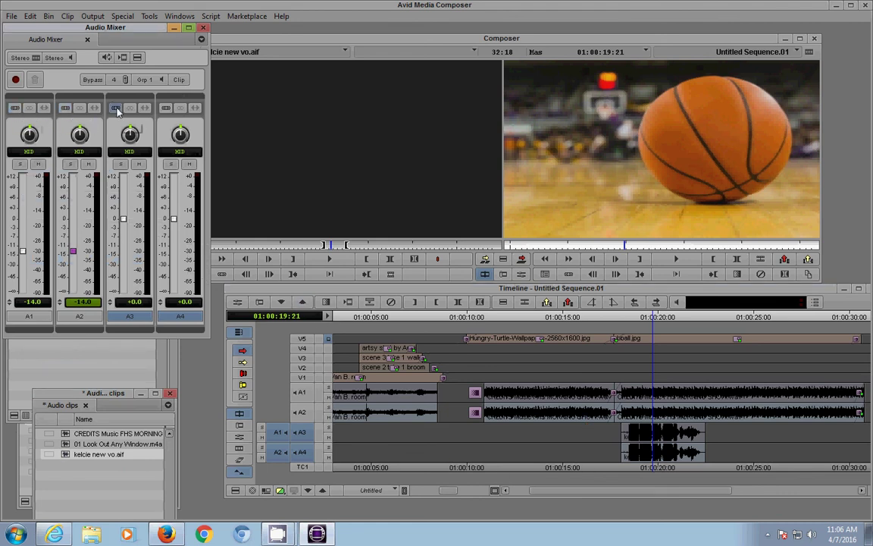
{"action": "left_click", "coordinate": [167, 110]}
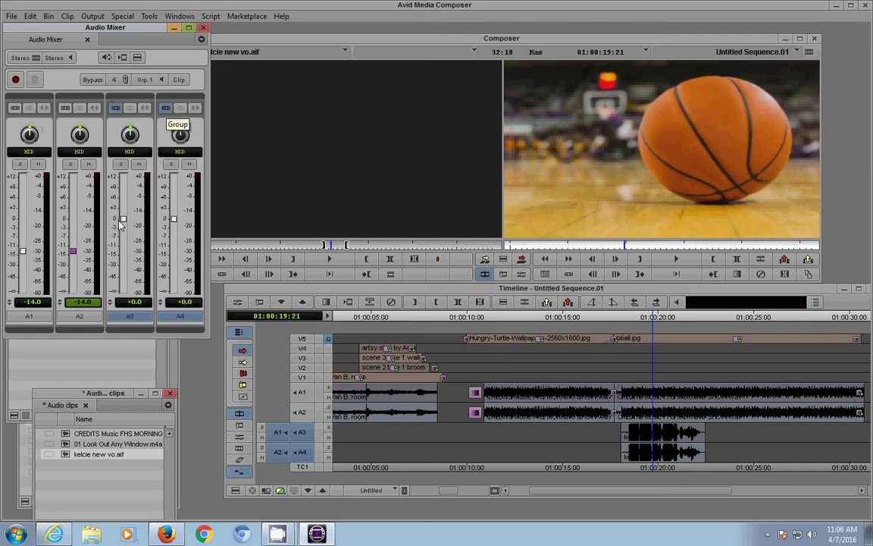
{"action": "left_click_drag", "start_coordinate": [122, 221], "coordinate": [128, 261]}
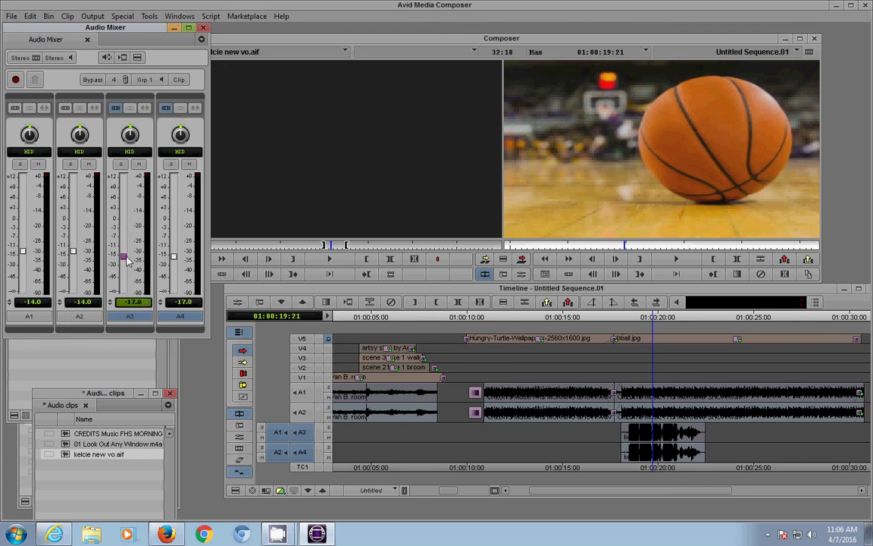
{"action": "left_click", "coordinate": [618, 319]}
{"action": "key", "text": "space"}
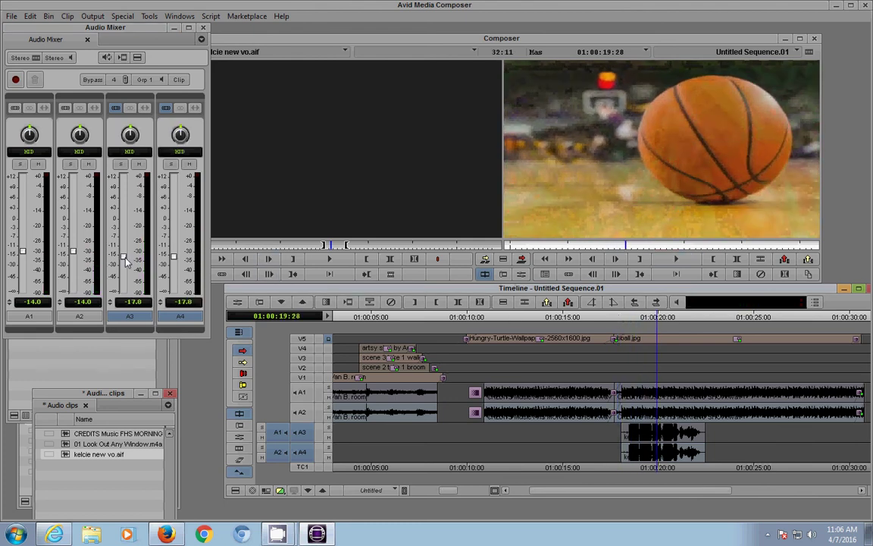
Lower the ganged A3 and A4 voice-over level to -22.5 dB and play part of it back
{"action": "left_click_drag", "start_coordinate": [126, 255], "coordinate": [125, 263]}
{"action": "left_click", "coordinate": [656, 332]}
{"action": "key", "text": "space"}
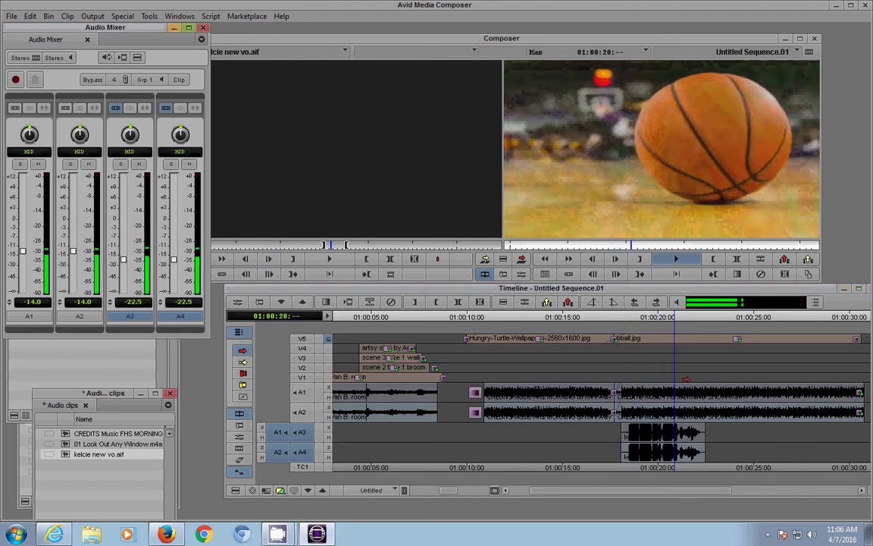
{"action": "key", "text": "space"}
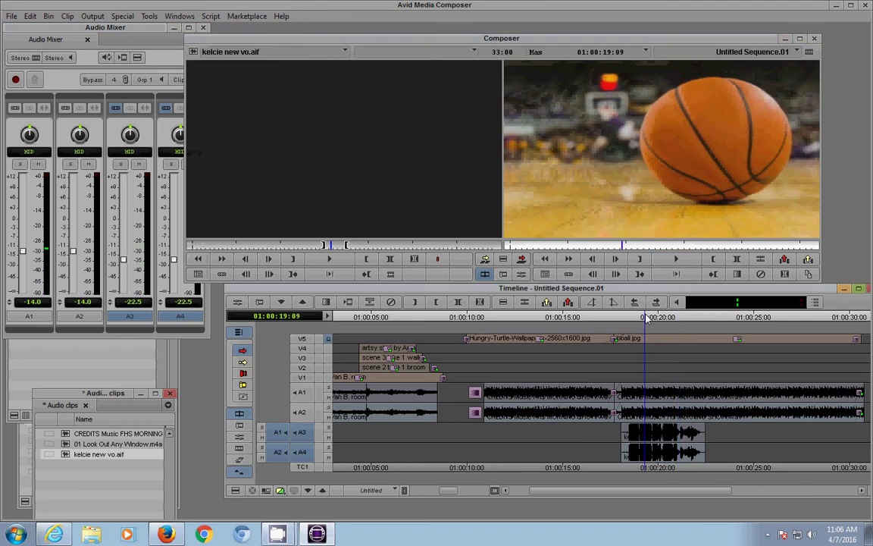
Gang A1 and A2 instead of A3 and A4, and set the music level under the voice-over to -18.7 dB
{"action": "left_click", "coordinate": [65, 111]}
{"action": "left_click", "coordinate": [14, 108]}
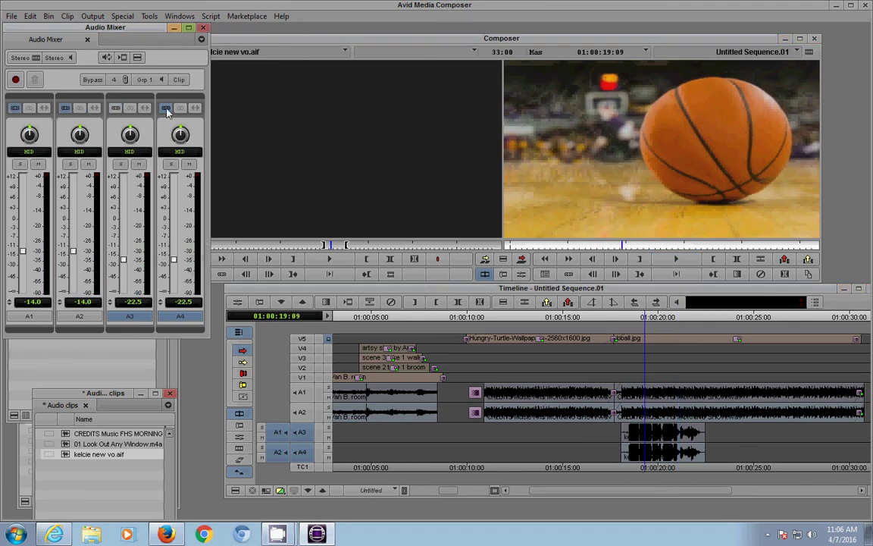
{"action": "left_click_drag", "start_coordinate": [73, 251], "coordinate": [73, 258]}
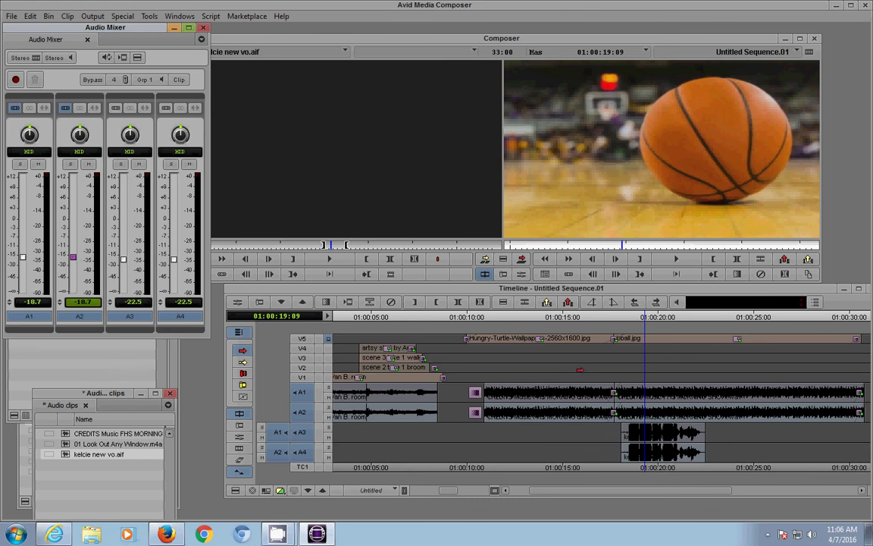
Play the sequence through the dissolve and past the end of the voice-over to check the balance with the music
{"action": "left_click", "coordinate": [610, 317]}
{"action": "key", "text": "space"}
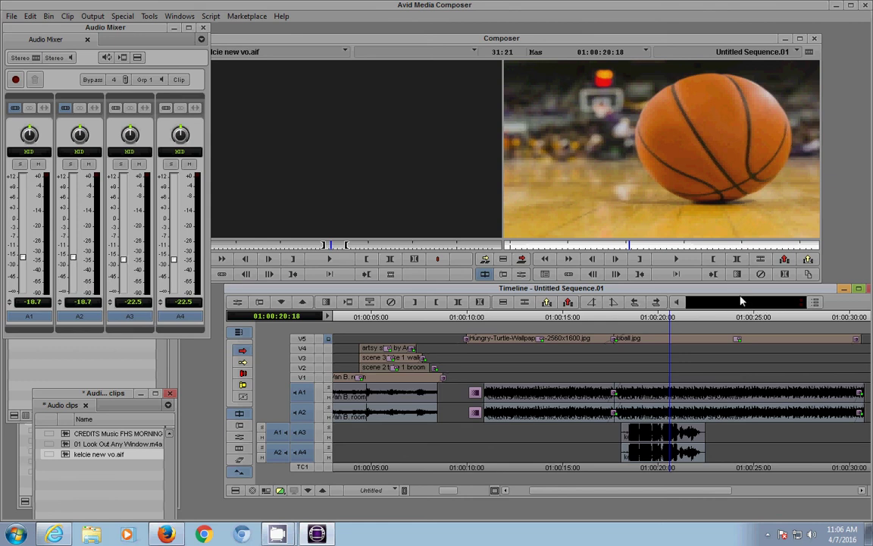
{"action": "left_click", "coordinate": [650, 319]}
{"action": "key", "text": "space"}
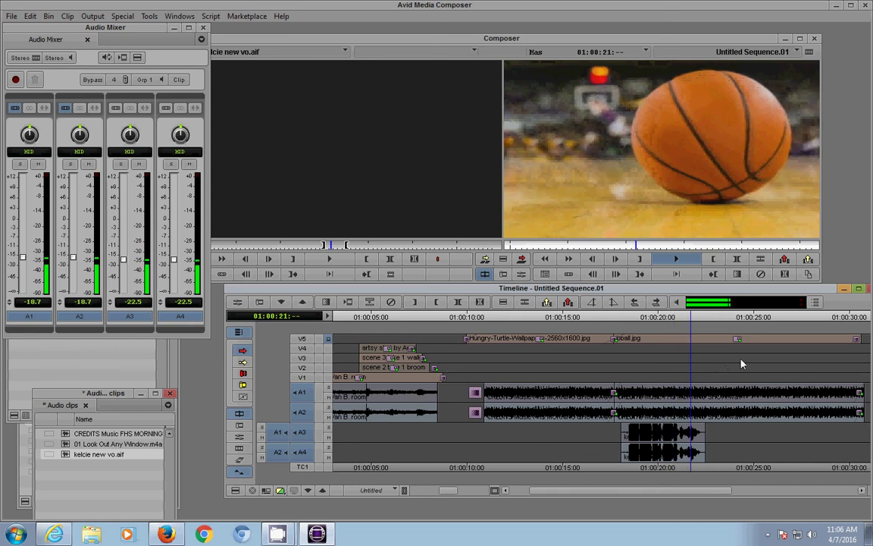
{"action": "key", "text": "space"}
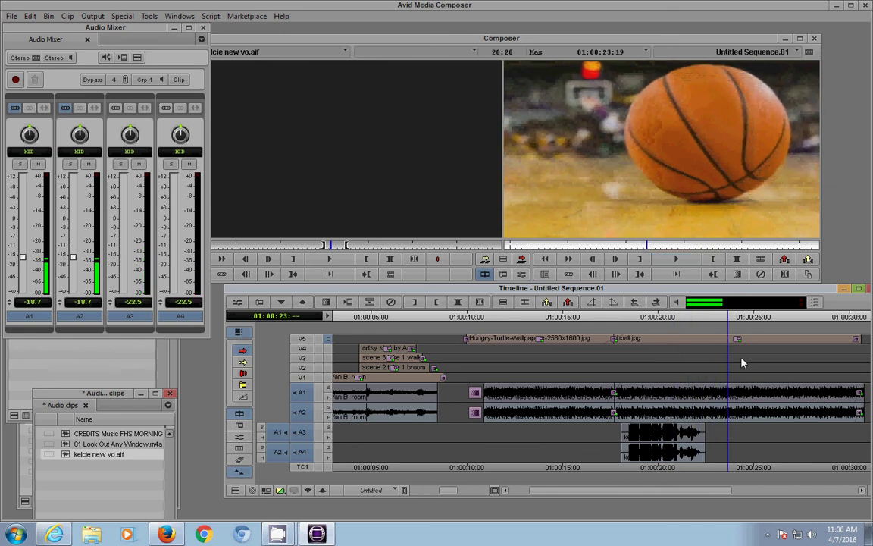